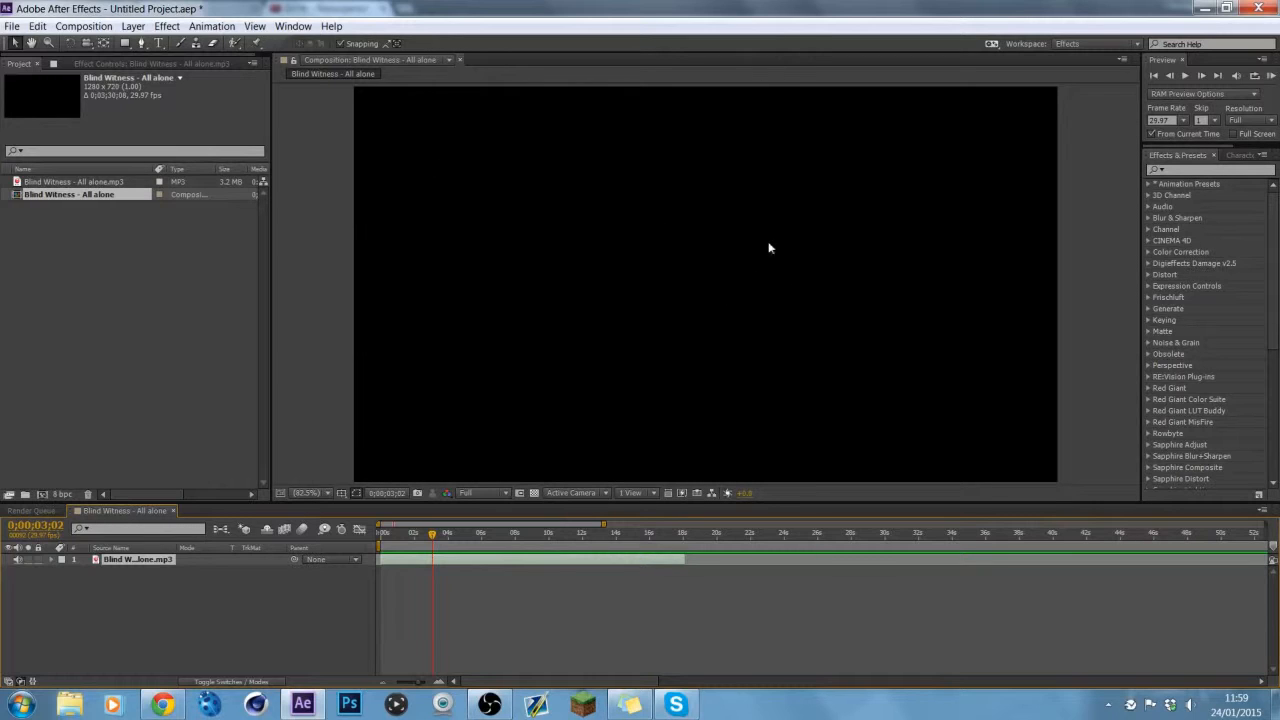
{"action": "left_click", "coordinate": [172, 184]}
{"action": "left_click", "coordinate": [160, 182]}
{"action": "left_click", "coordinate": [194, 211]}
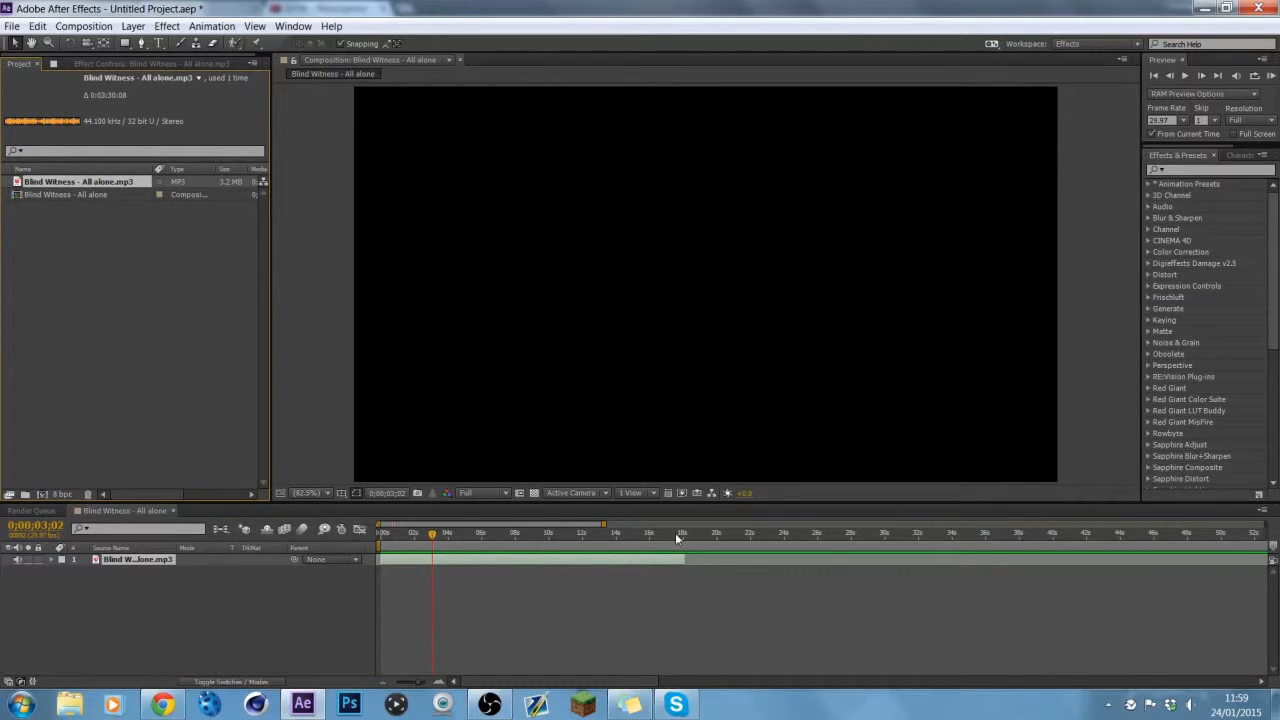
Step: Draw a rectangle shape that covers the entire composition frame
{"action": "left_click", "coordinate": [127, 50]}
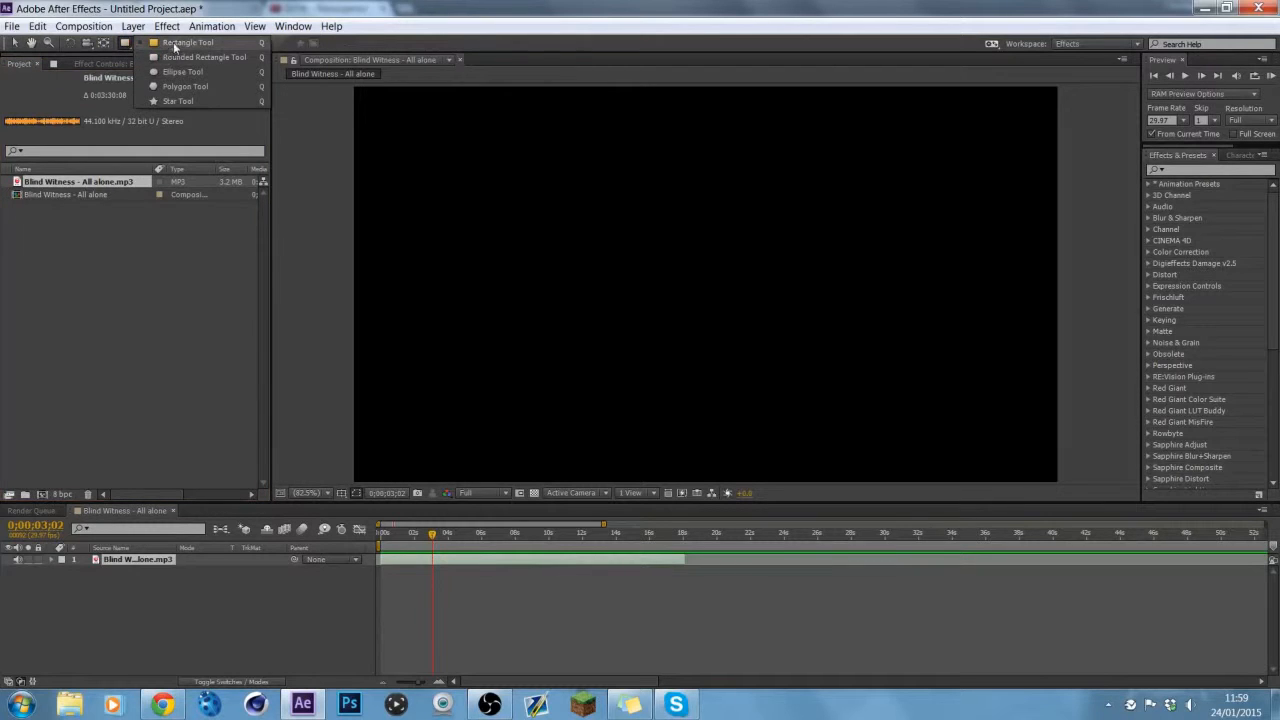
{"action": "left_click", "coordinate": [175, 44]}
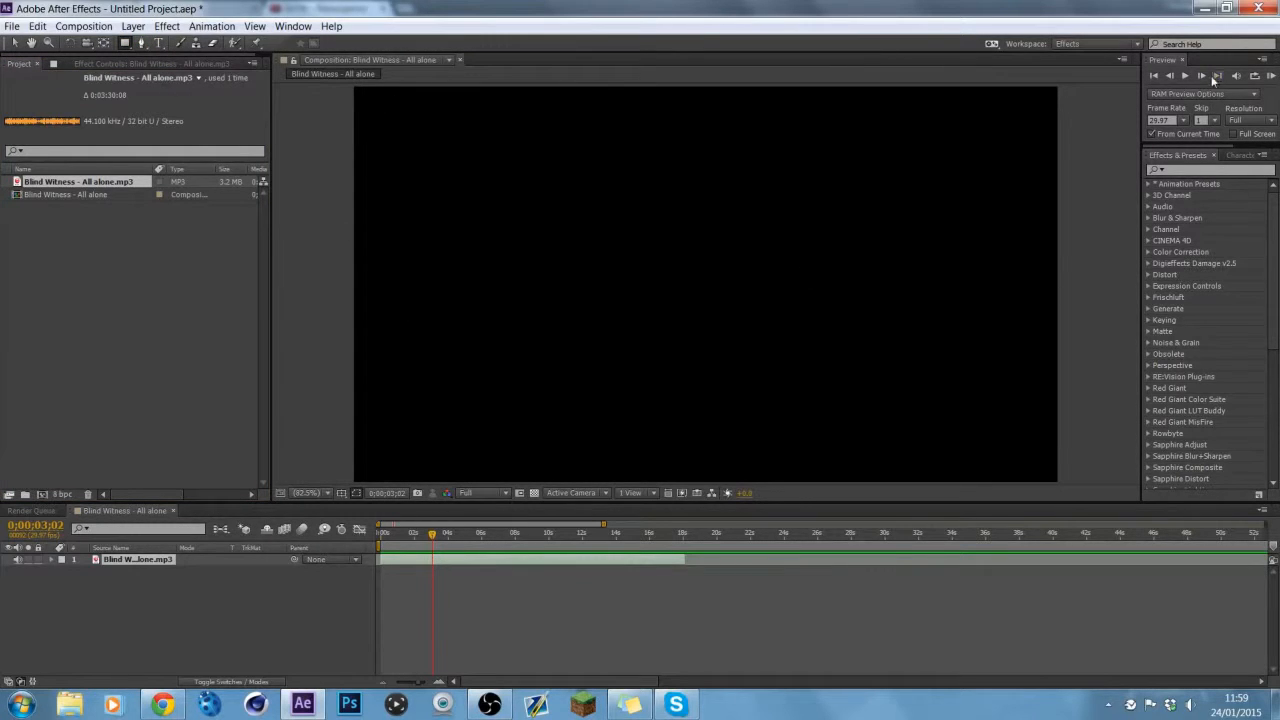
{"action": "left_click_drag", "start_coordinate": [351, 86], "coordinate": [1059, 483]}
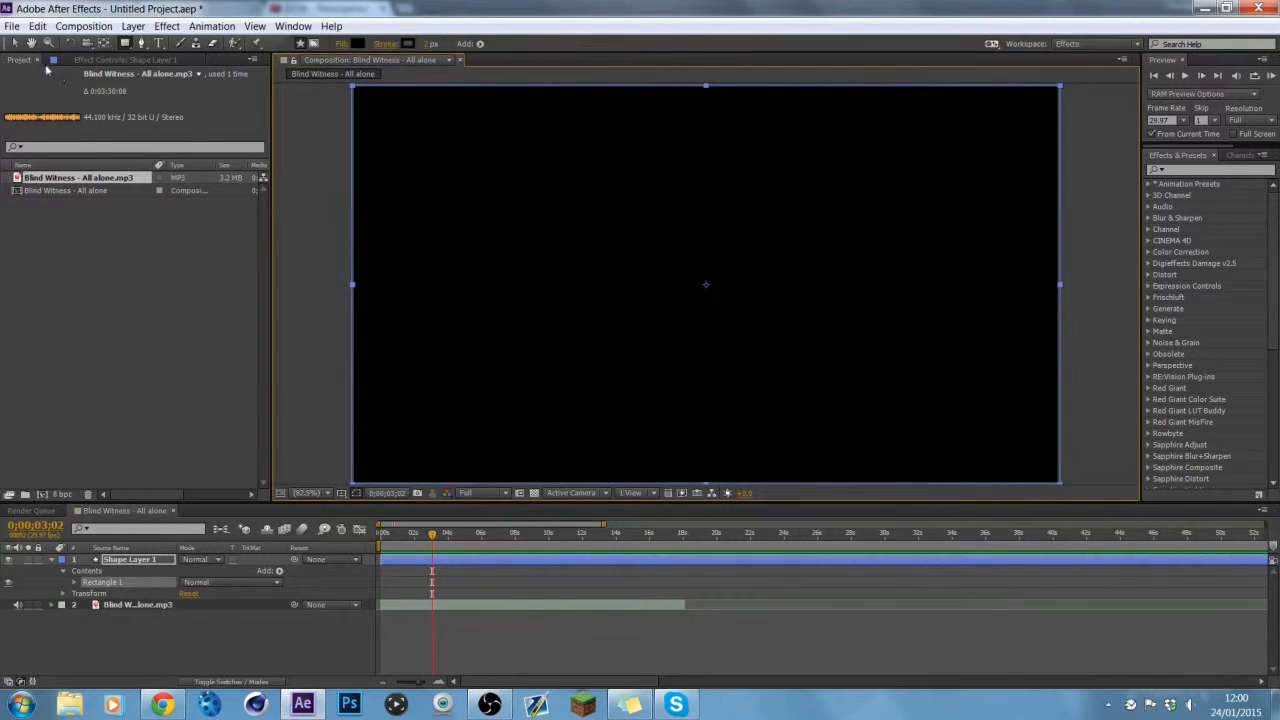
Step: Set the fill colour of the rectangle in the shape layer to white (FFFFFF)
{"action": "left_click", "coordinate": [128, 548]}
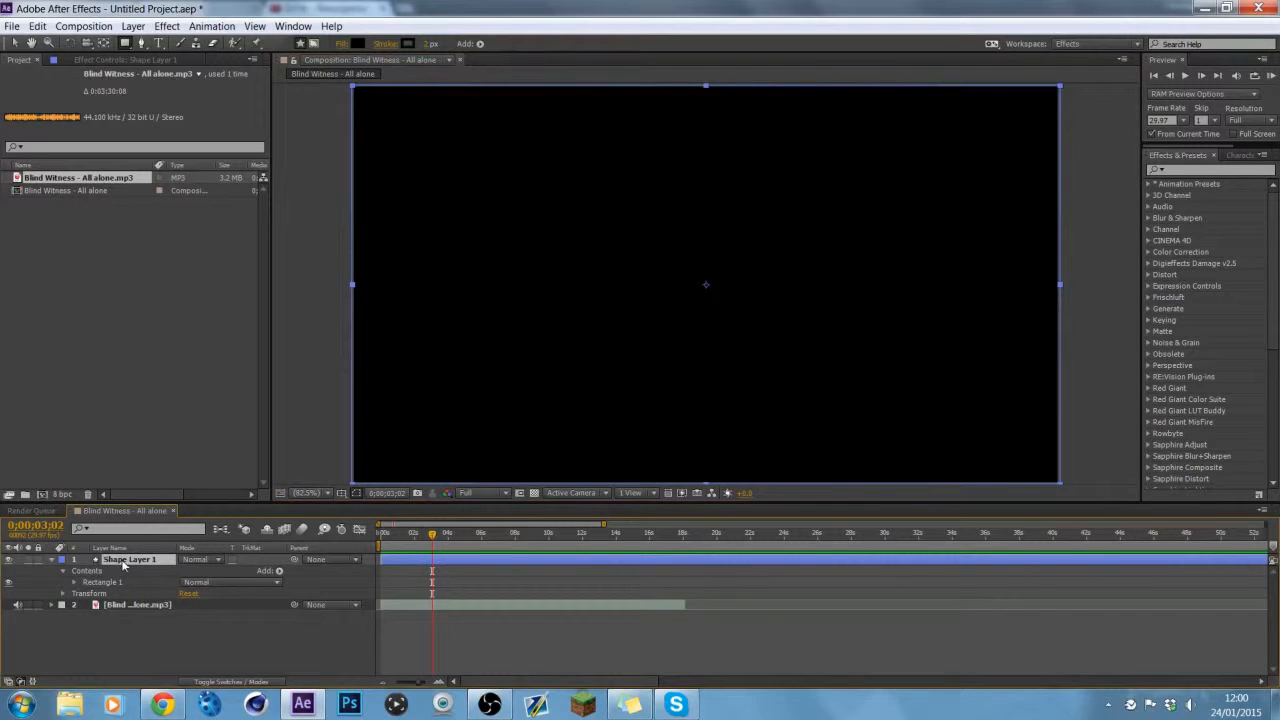
{"action": "left_click", "coordinate": [95, 583]}
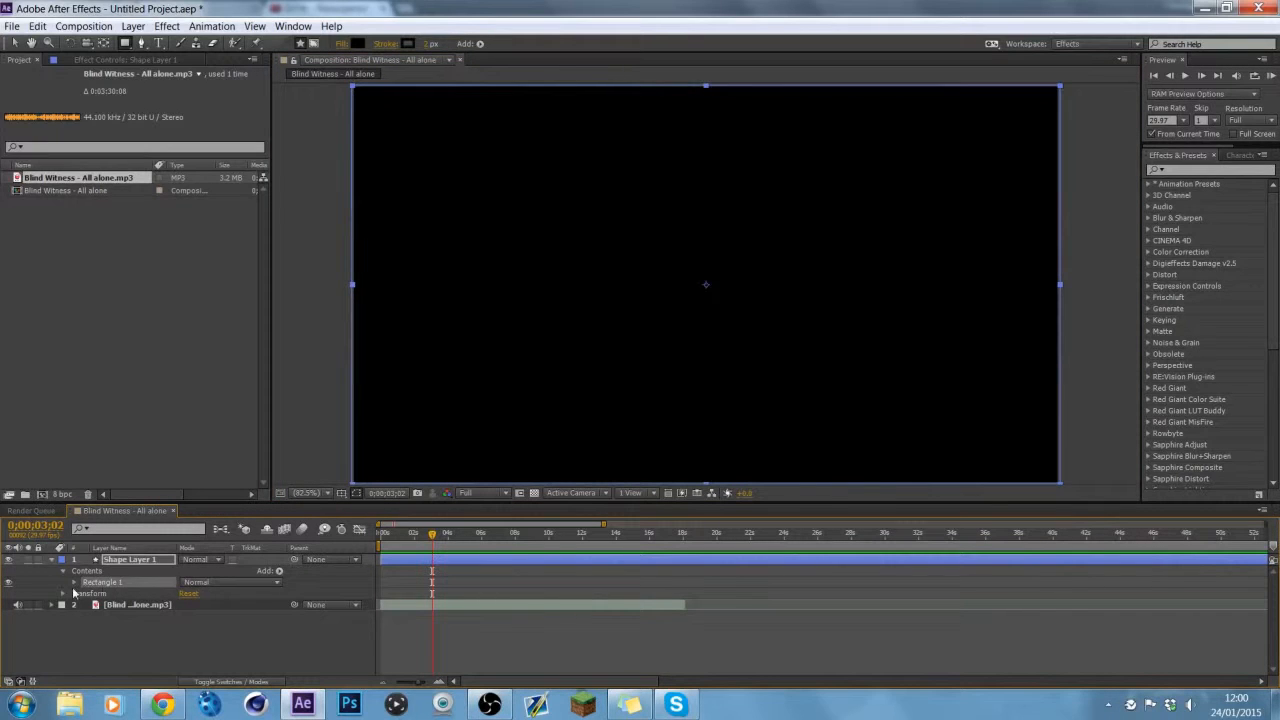
{"action": "left_click", "coordinate": [74, 583]}
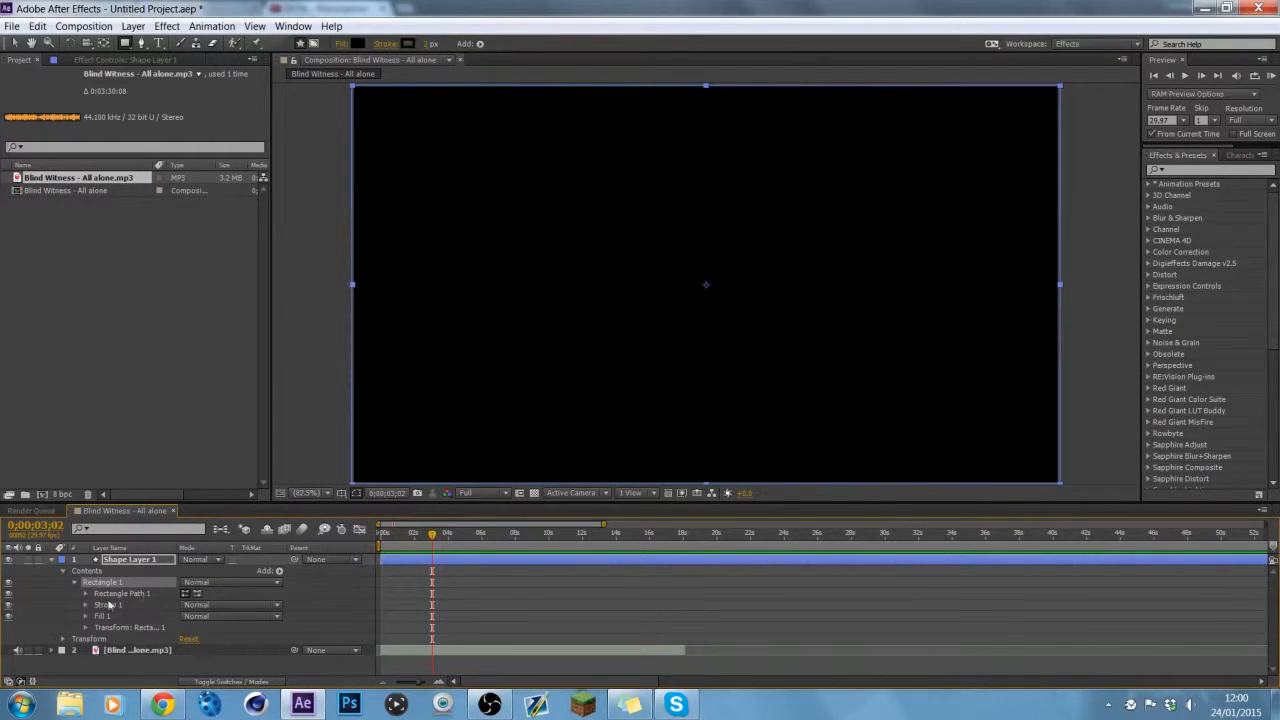
{"action": "left_click", "coordinate": [263, 616]}
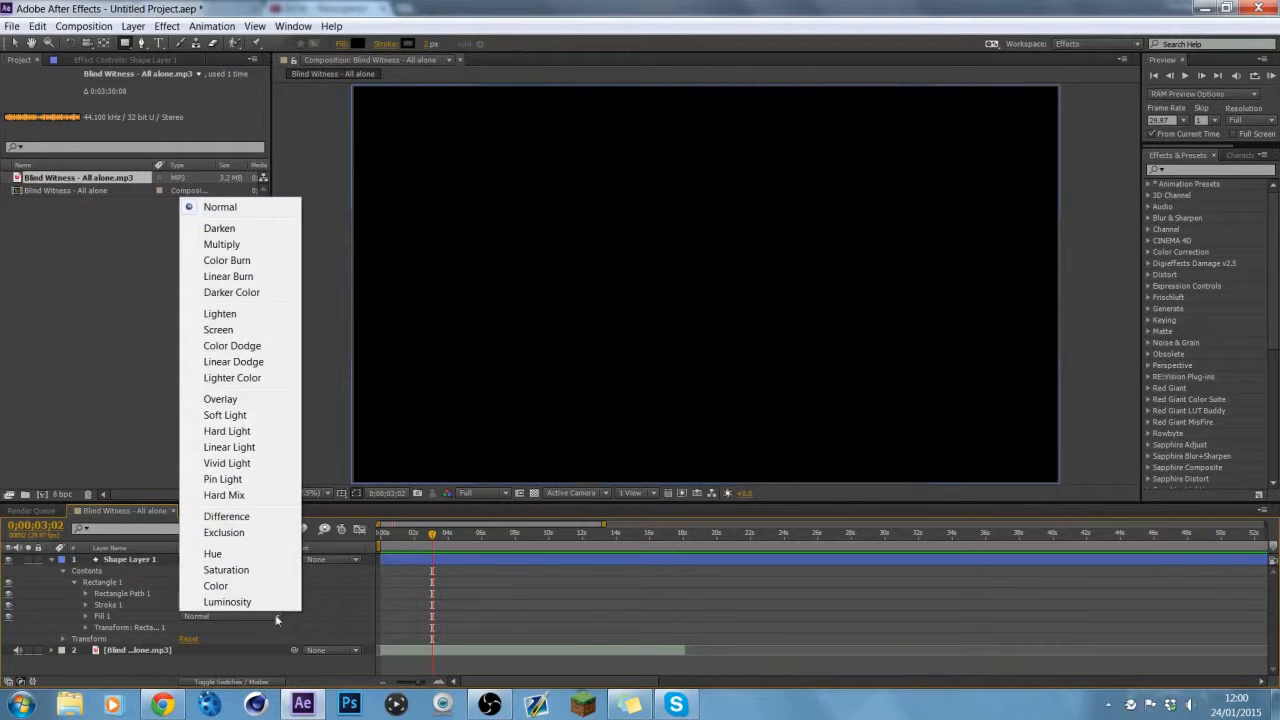
{"action": "left_click", "coordinate": [103, 617]}
{"action": "left_click", "coordinate": [86, 616]}
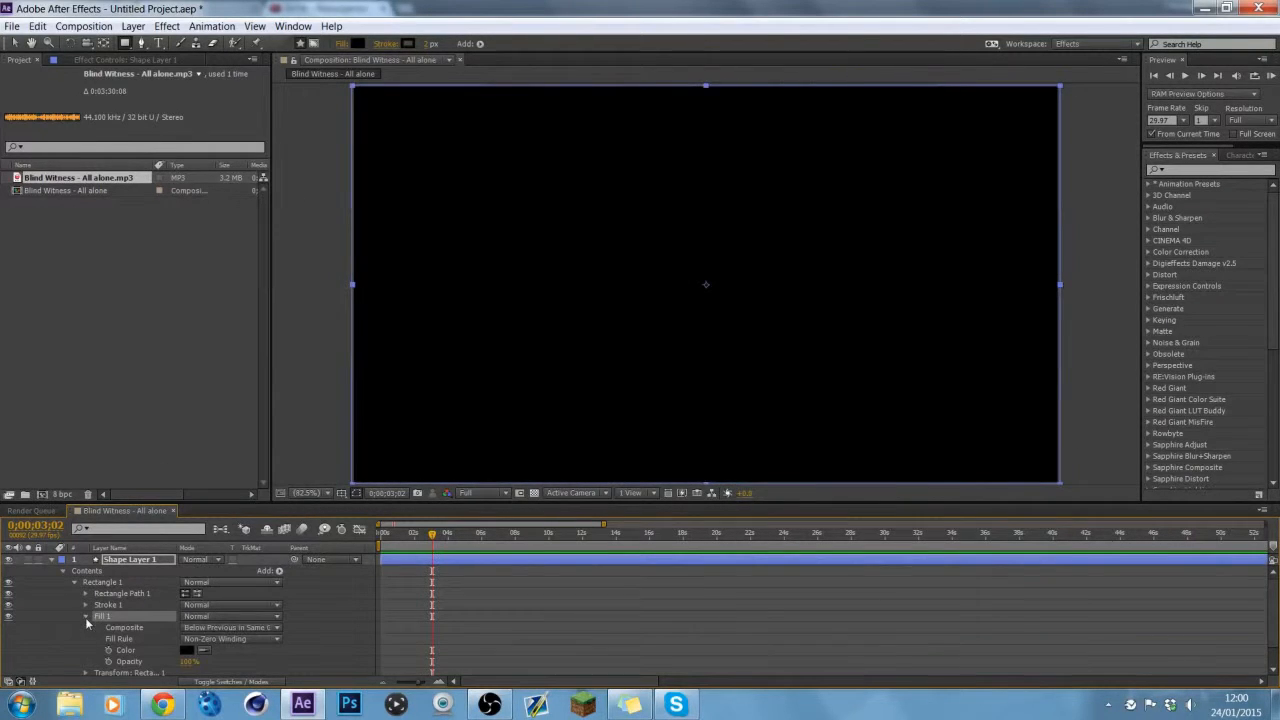
{"action": "left_click", "coordinate": [187, 652]}
{"action": "left_click_drag", "start_coordinate": [131, 240], "coordinate": [60, 160]}
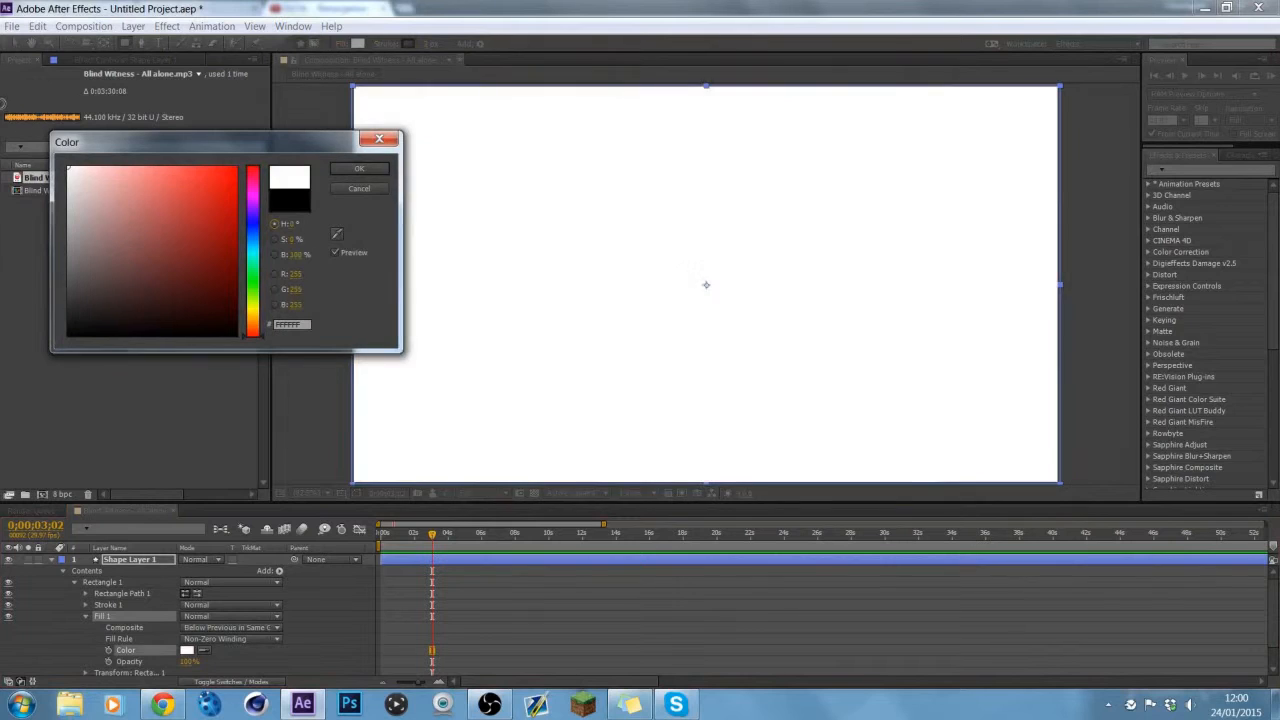
{"action": "left_click", "coordinate": [344, 170]}
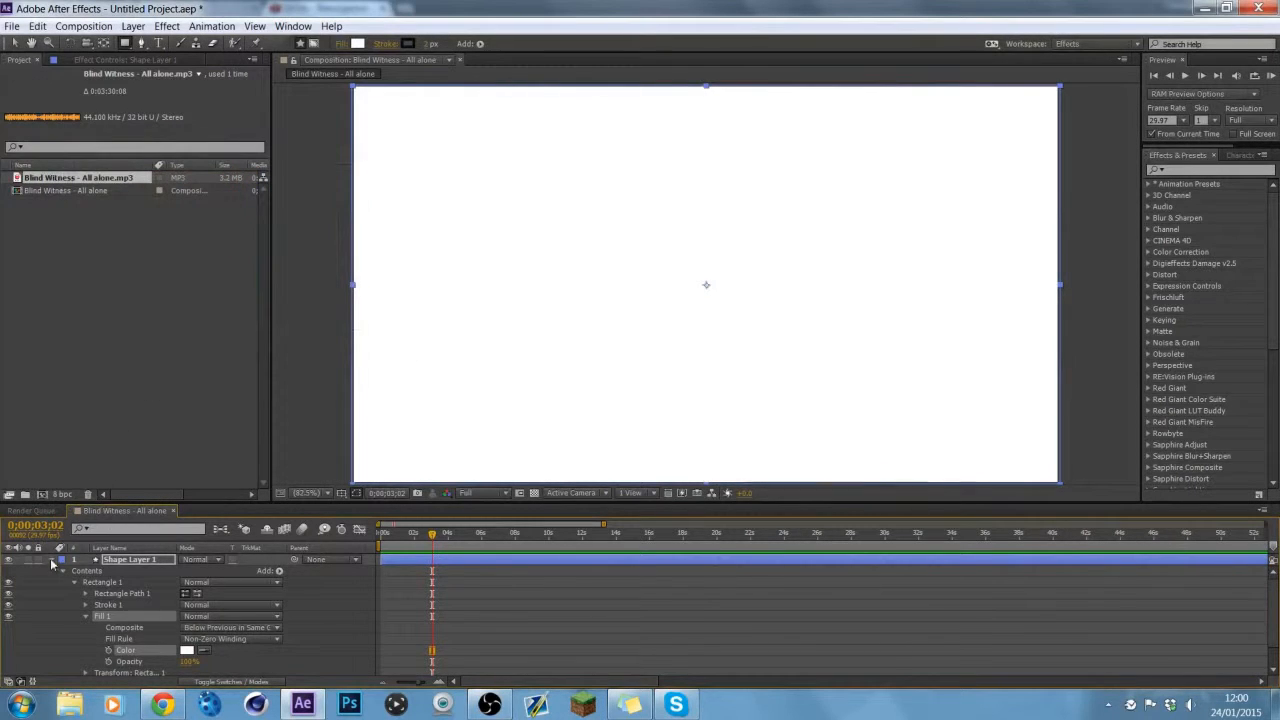
{"action": "left_click", "coordinate": [51, 559]}
Step: Trim the composition to the work area so that it ends at about 18 seconds
{"action": "left_click", "coordinate": [82, 618]}
{"action": "left_click", "coordinate": [119, 570]}
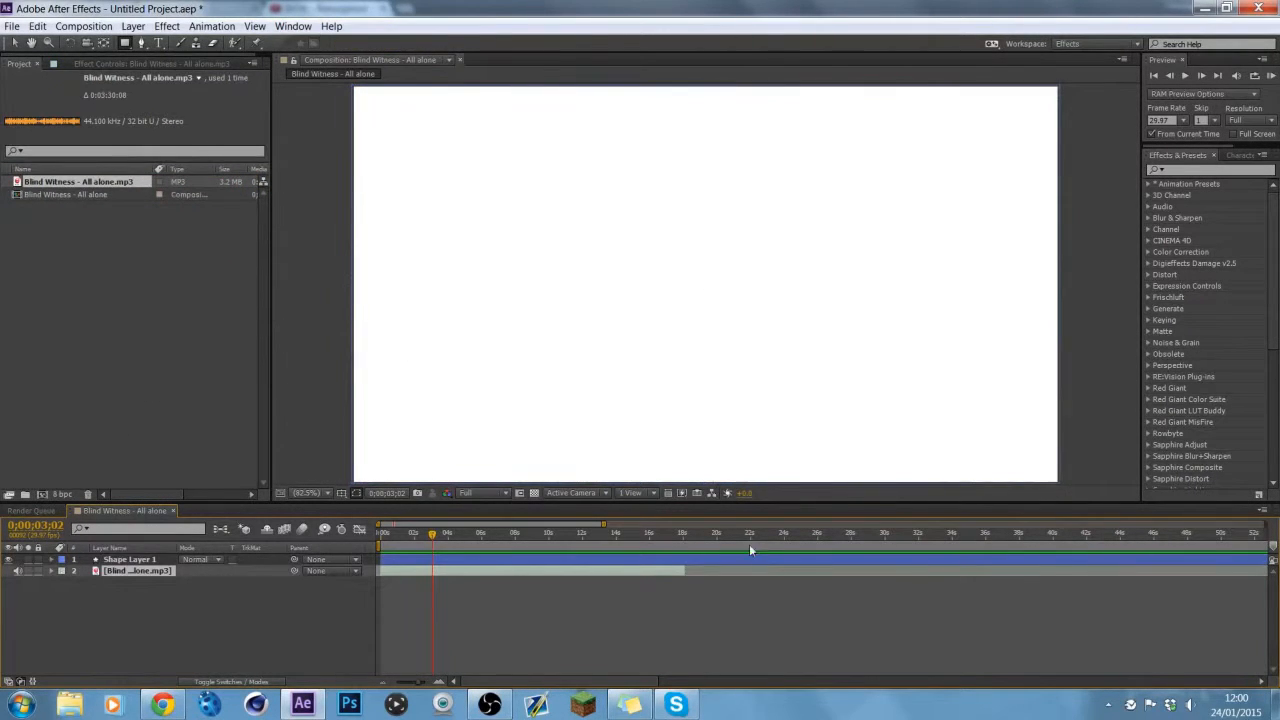
{"action": "left_click", "coordinate": [691, 532]}
{"action": "left_click", "coordinate": [677, 538]}
{"action": "right_click", "coordinate": [666, 540]}
{"action": "left_click", "coordinate": [700, 596]}
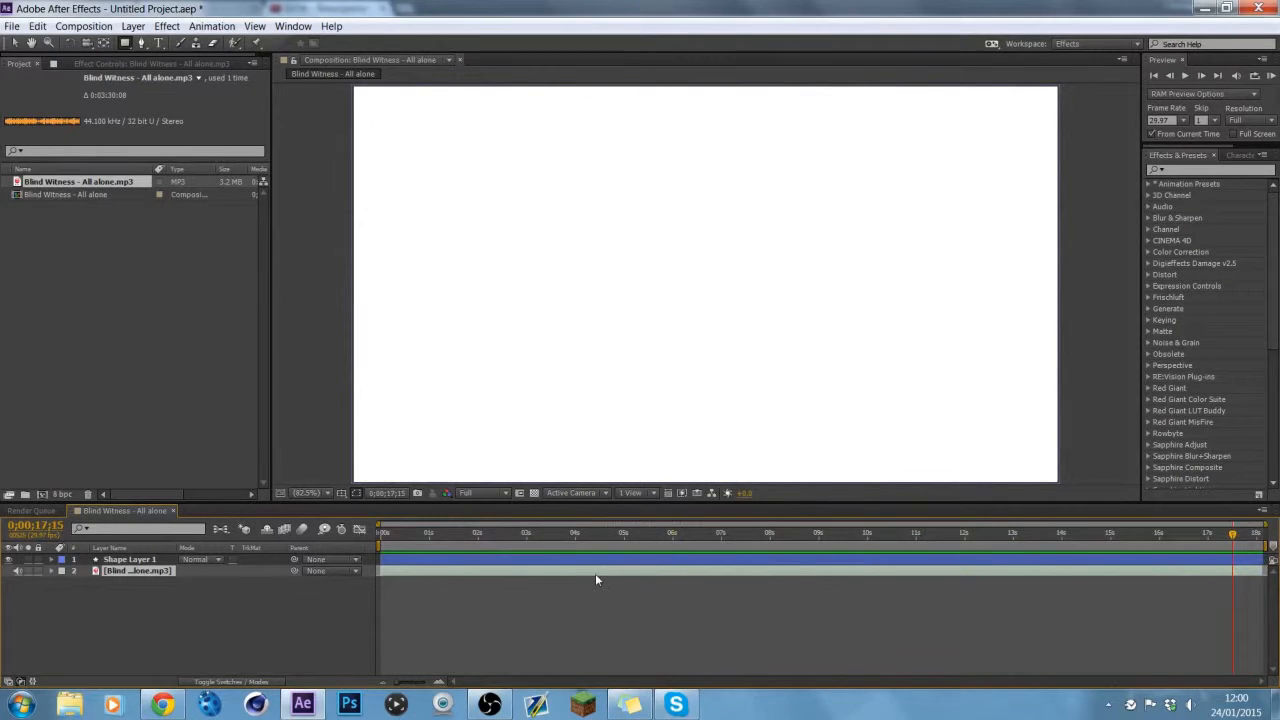
Step: Show the audio layer's waveform and run a RAM preview from the start of the composition
{"action": "key", "text": "l"}
{"action": "key", "text": "l"}
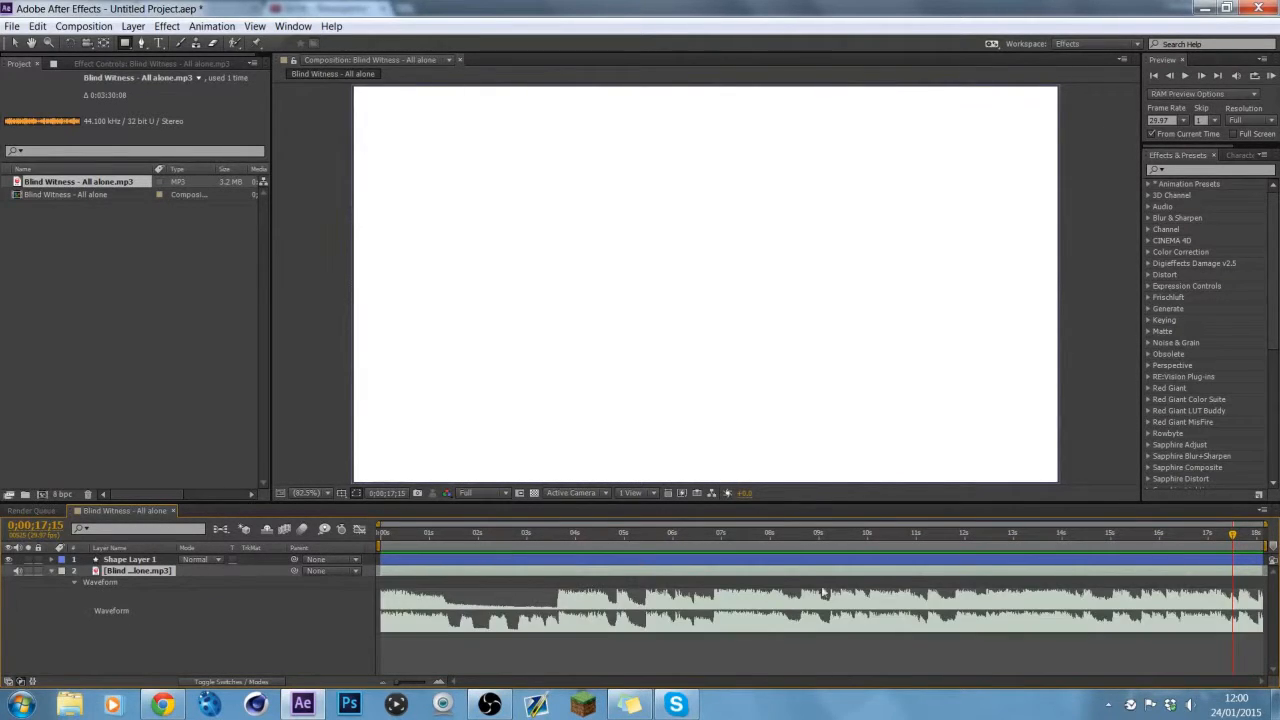
{"action": "left_click_drag", "start_coordinate": [434, 535], "coordinate": [381, 534]}
{"action": "left_click", "coordinate": [1269, 76]}
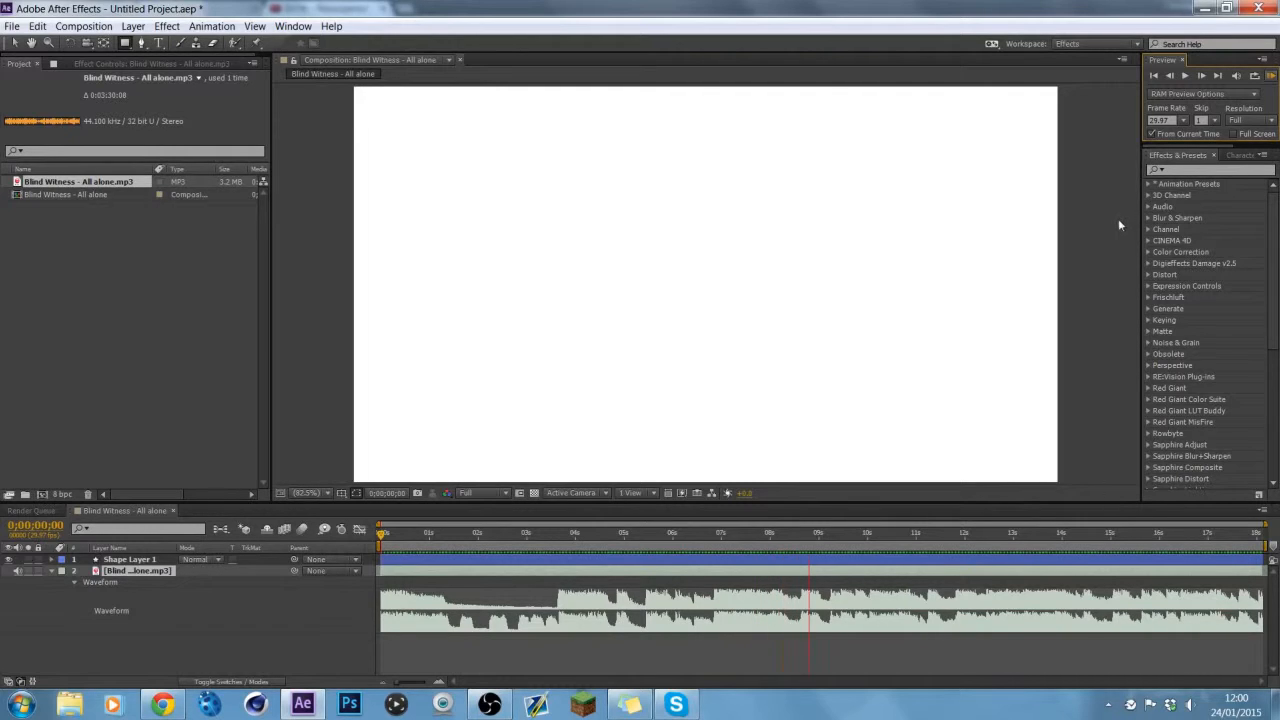
{"action": "key", "text": "space"}
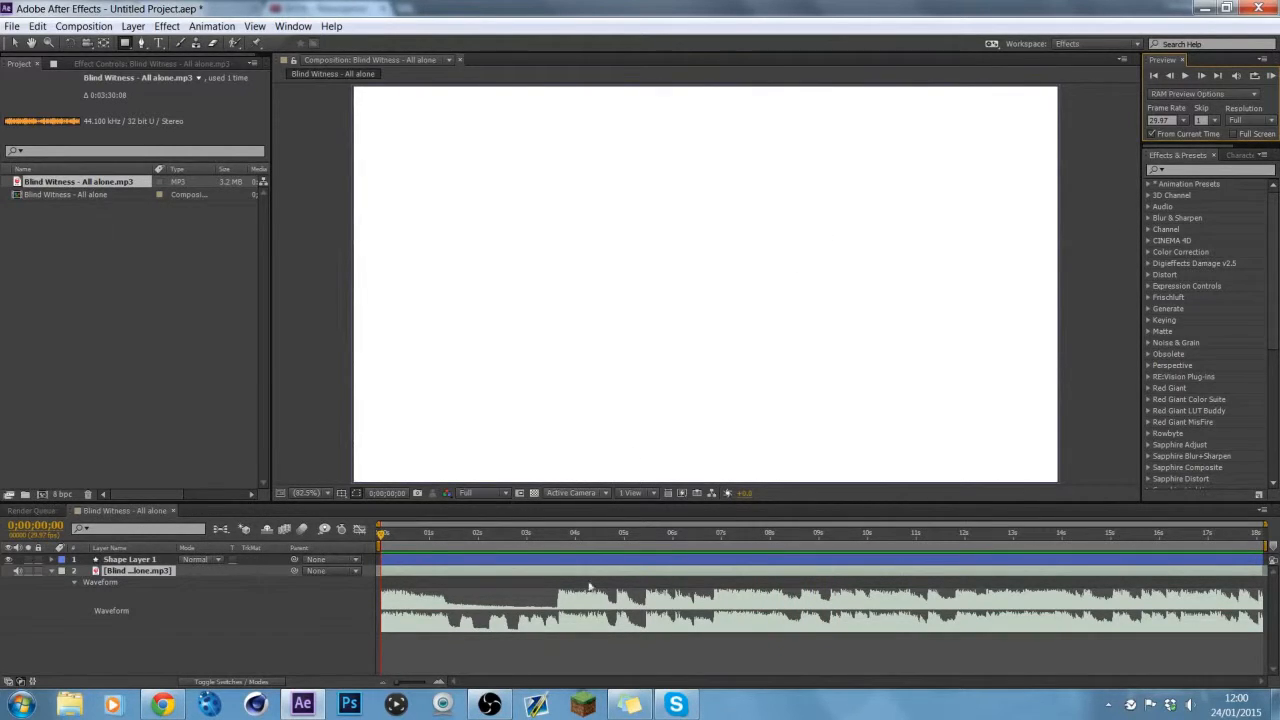
Step: Add six layer markers to the audio layer on the beats between 0;00;05;13 and 0;00;06;25
{"action": "left_click", "coordinate": [642, 544]}
{"action": "left_click_drag", "start_coordinate": [656, 541], "coordinate": [729, 544]}
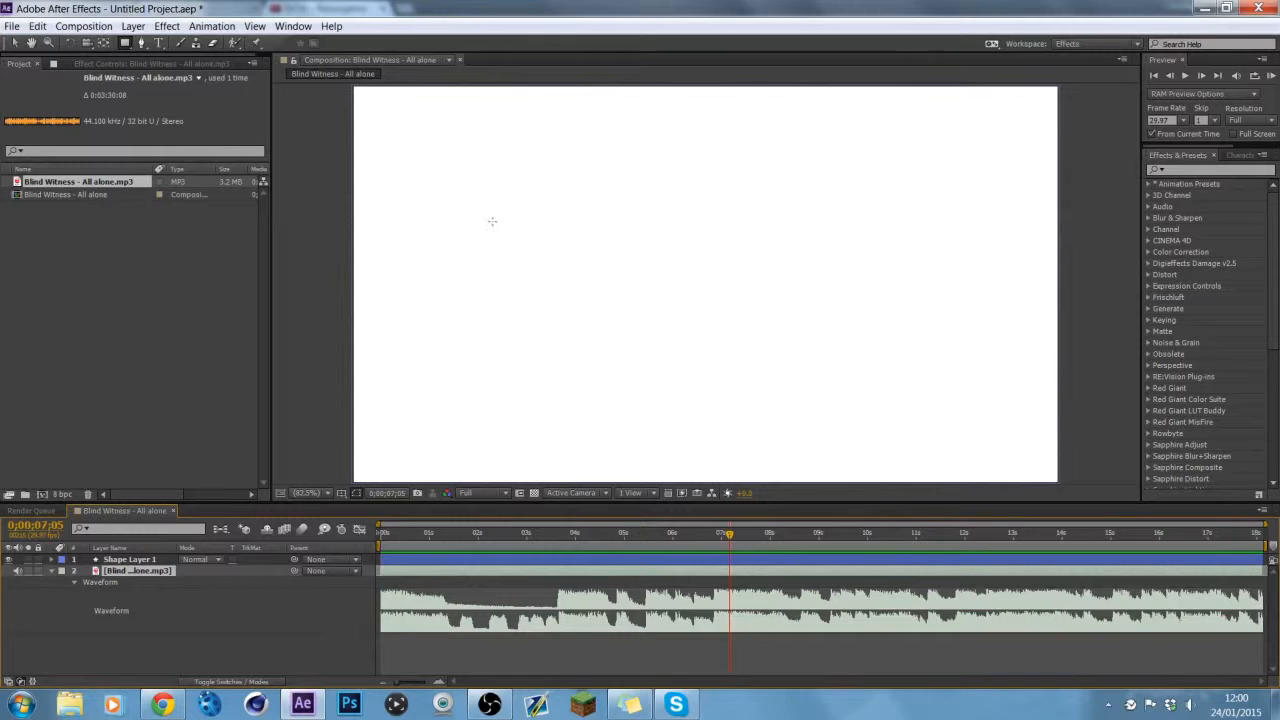
{"action": "left_click", "coordinate": [15, 43]}
{"action": "left_click_drag", "start_coordinate": [648, 536], "coordinate": [646, 573]}
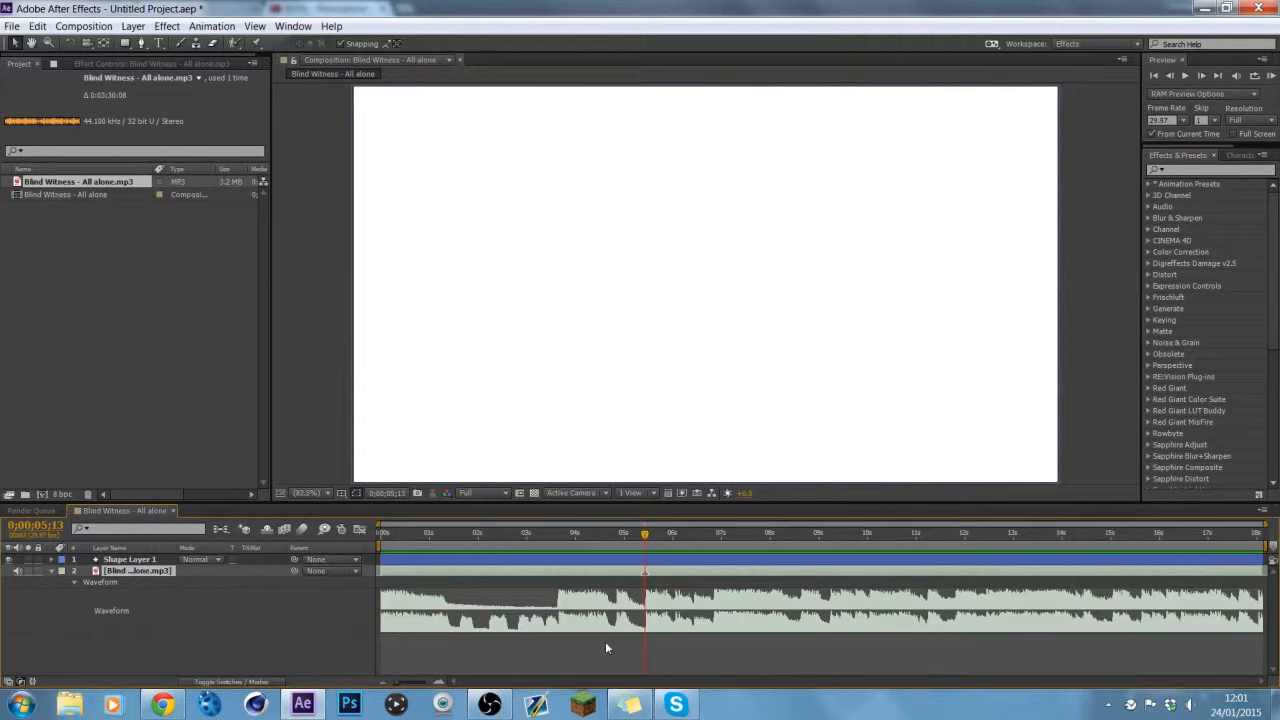
{"action": "left_click", "coordinate": [438, 682]}
{"action": "mouse_move", "coordinate": [646, 537]}
{"action": "left_mouse_down"}
{"action": "mouse_move", "coordinate": [714, 541]}
{"action": "mouse_move", "coordinate": [629, 541]}
{"action": "mouse_move", "coordinate": [752, 546]}
{"action": "left_mouse_up"}
{"action": "key", "text": "KP_Multiply"}
{"action": "key", "text": "KP_Multiply"}
{"action": "key", "text": "KP_Multiply"}
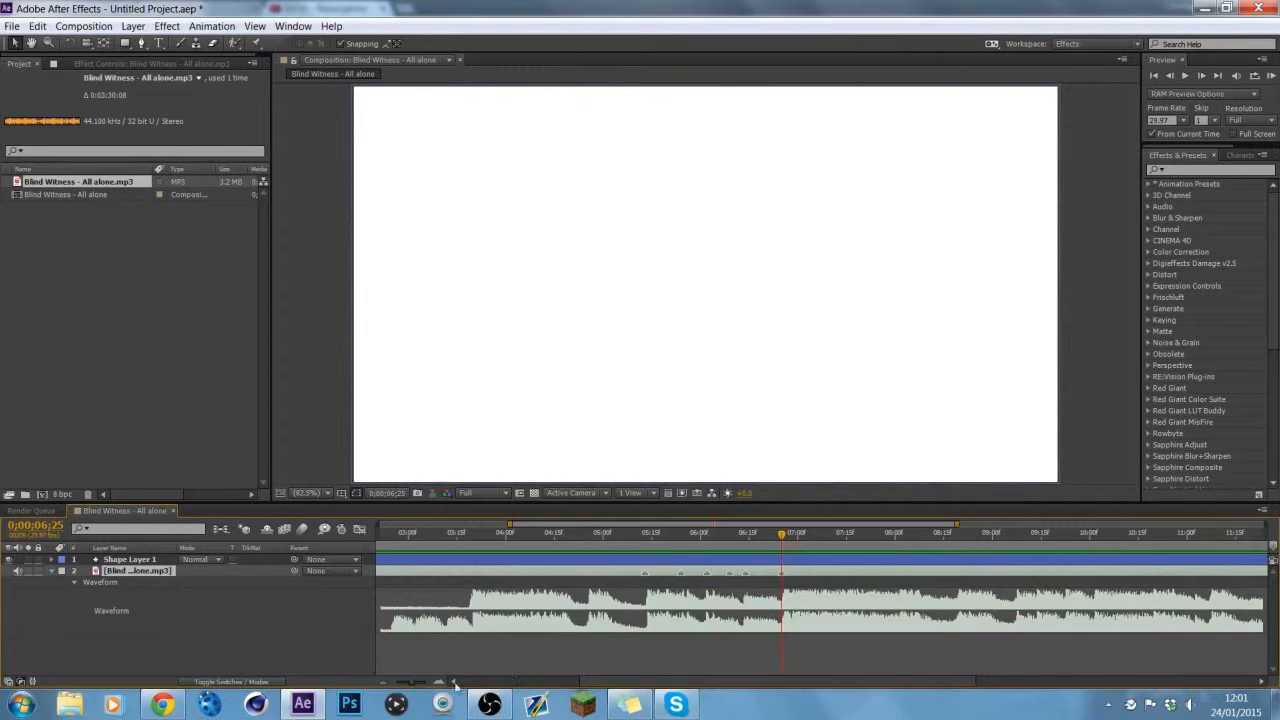
{"action": "left_click_drag", "start_coordinate": [638, 538], "coordinate": [891, 590]}
{"action": "left_click", "coordinate": [385, 681]}
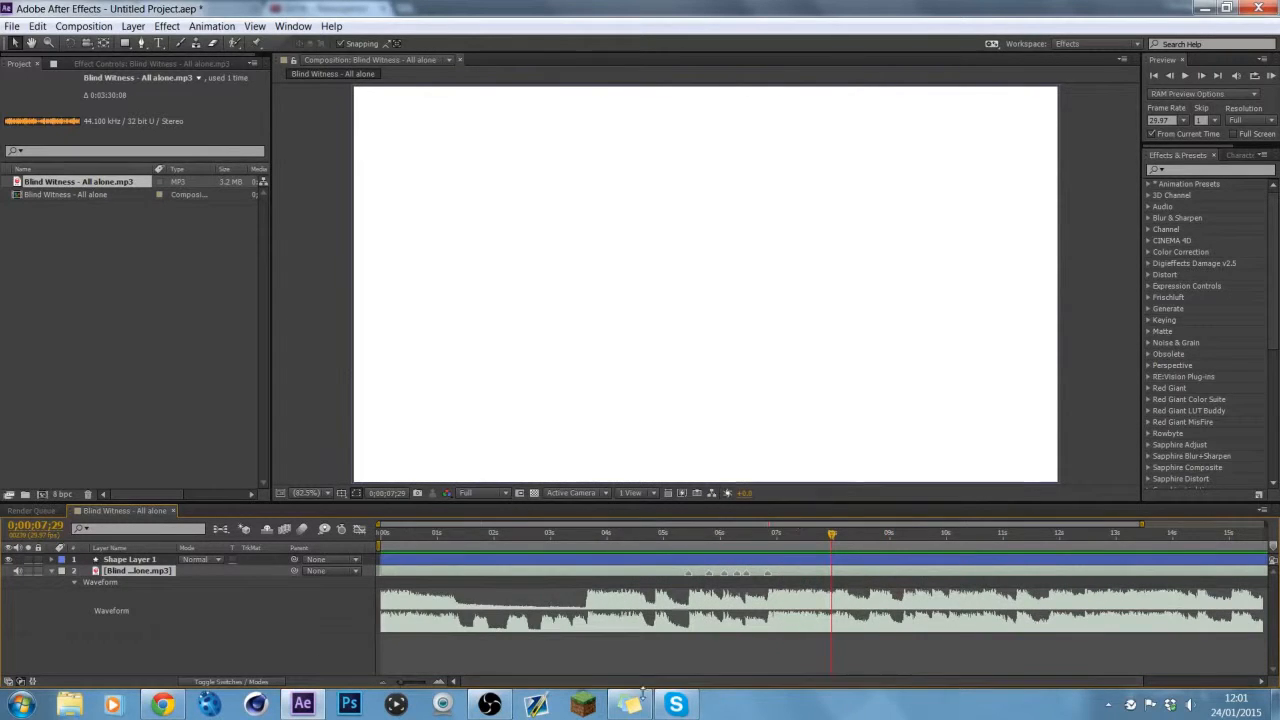
{"action": "left_click_drag", "start_coordinate": [646, 683], "coordinate": [652, 683]}
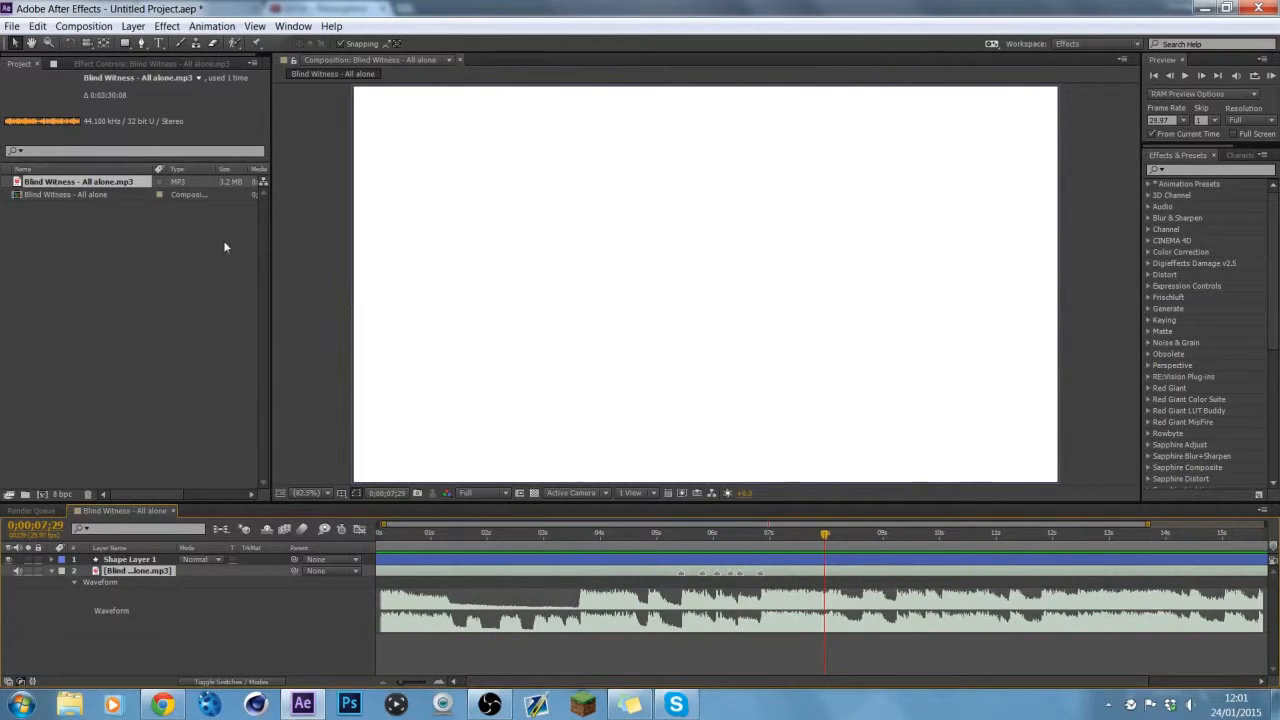
Step: Activate the Type tool and set the text fill colour to black
{"action": "left_click", "coordinate": [158, 43]}
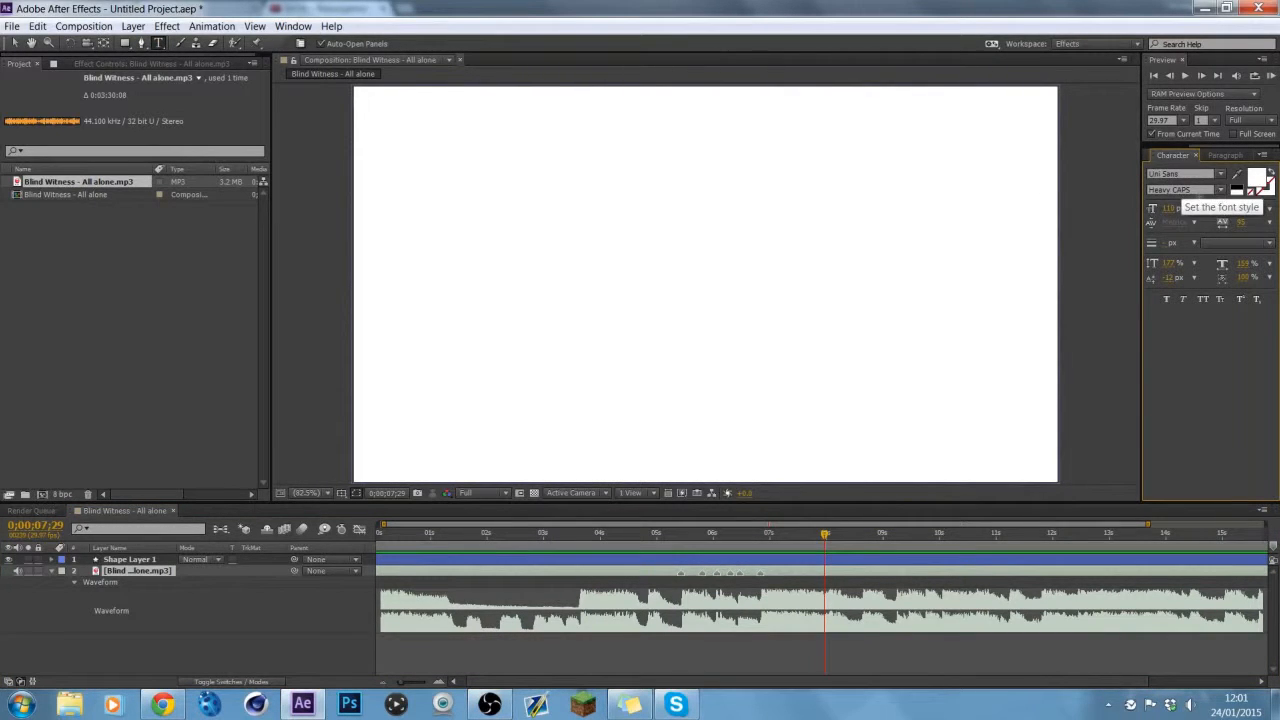
{"action": "left_click", "coordinate": [1257, 177]}
{"action": "left_click_drag", "start_coordinate": [215, 216], "coordinate": [40, 355]}
{"action": "left_click", "coordinate": [341, 170]}
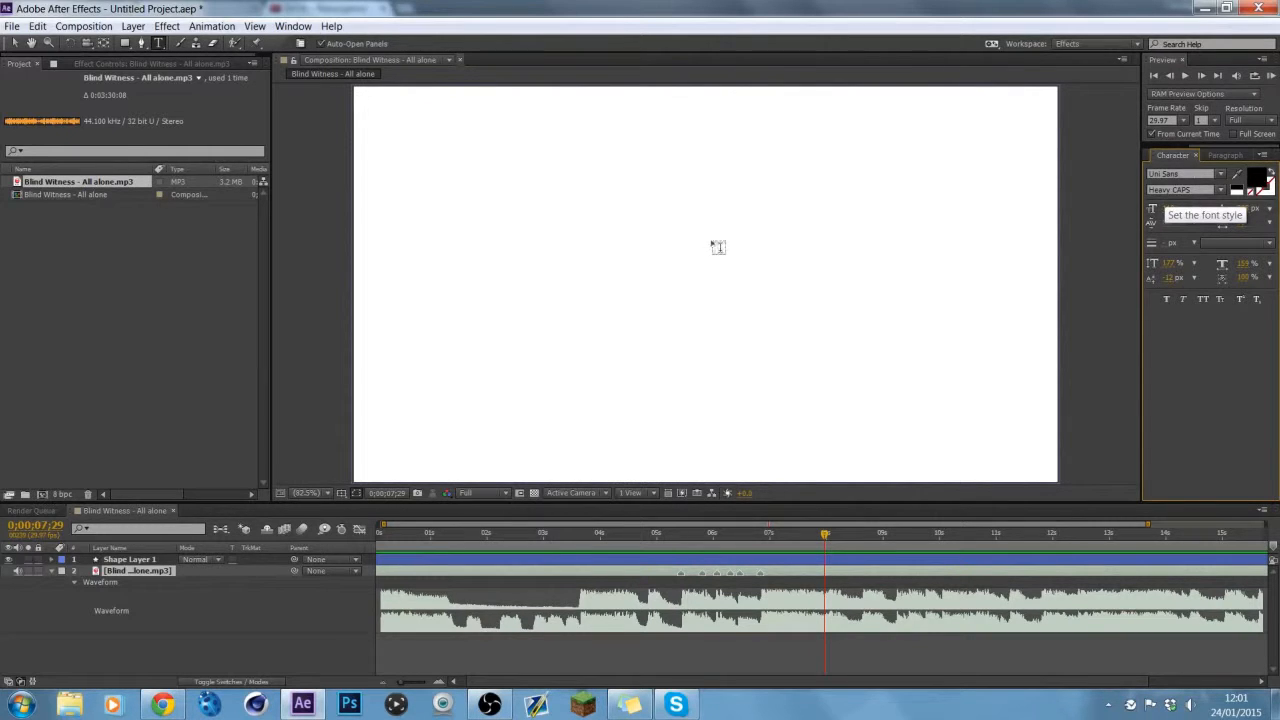
Step: Add the text "What" to the composition and move its layer above the white shape layer
{"action": "left_click", "coordinate": [706, 410]}
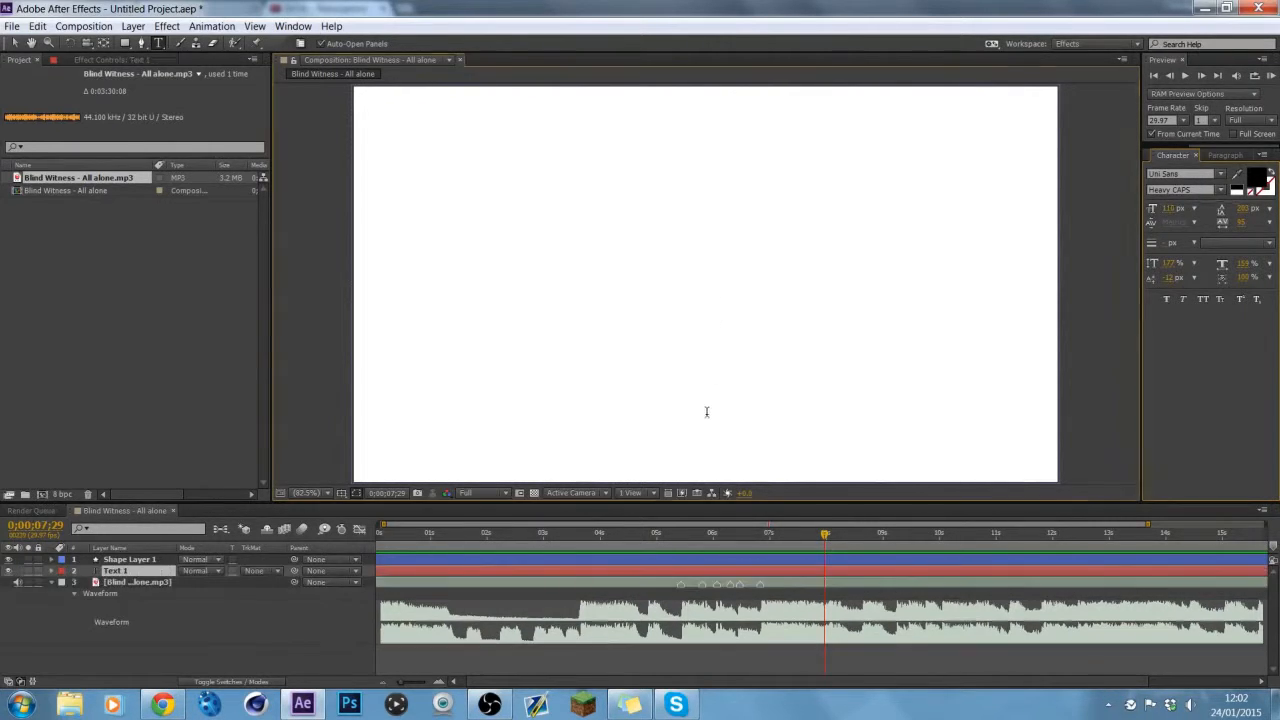
{"action": "type", "text": "this"}
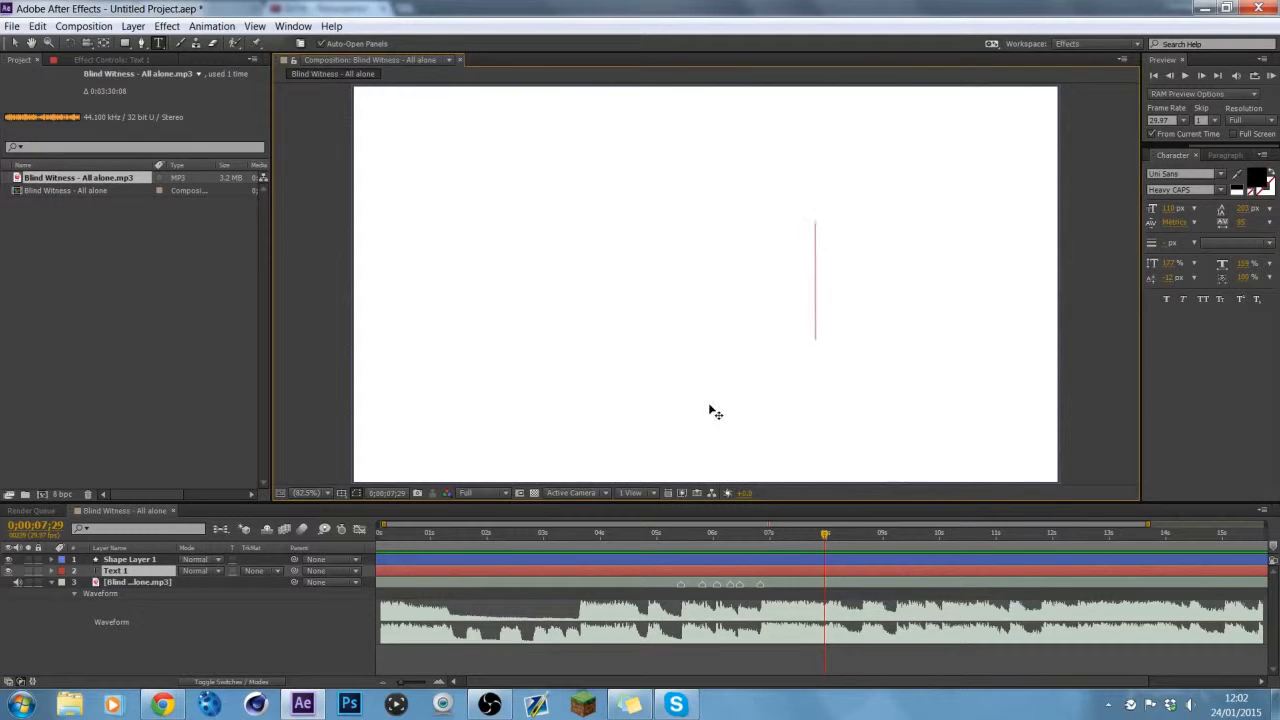
{"action": "left_click_drag", "start_coordinate": [120, 572], "coordinate": [120, 555]}
{"action": "key", "text": "v"}
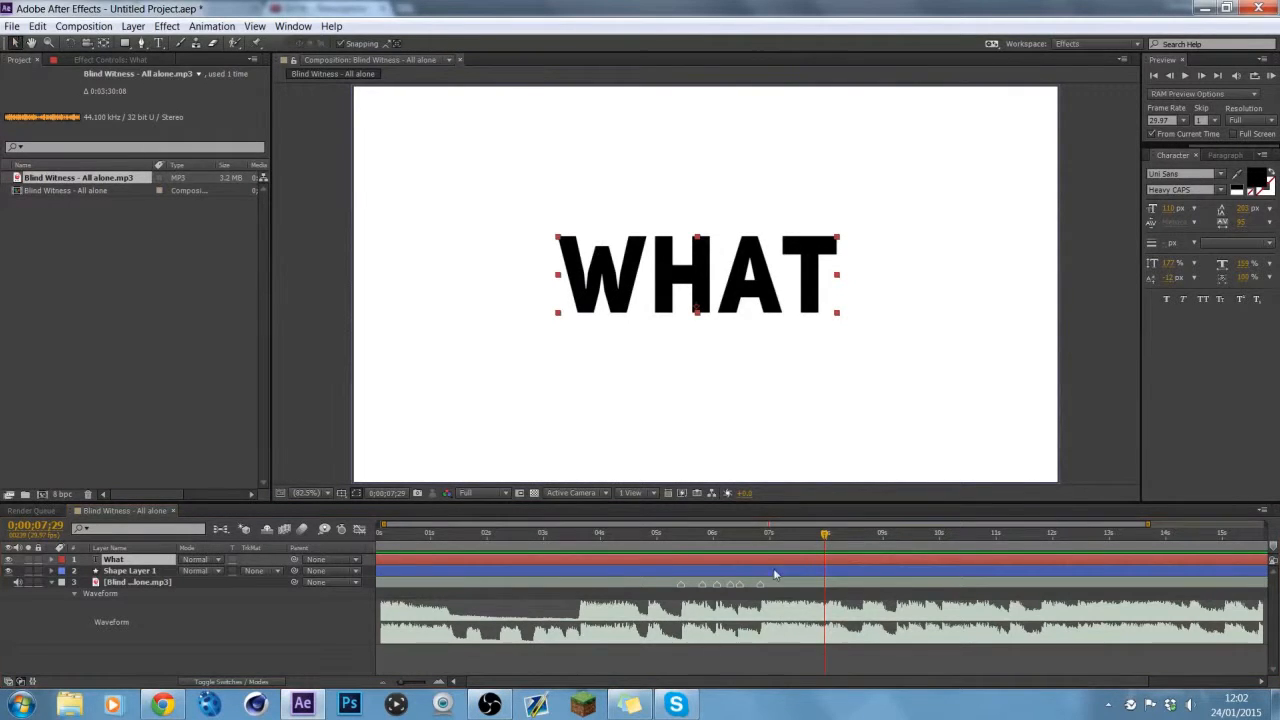
Step: Trim the "What" text layer to run from 0;00;05;13 to 0;00;05;28
{"action": "left_click", "coordinate": [680, 535]}
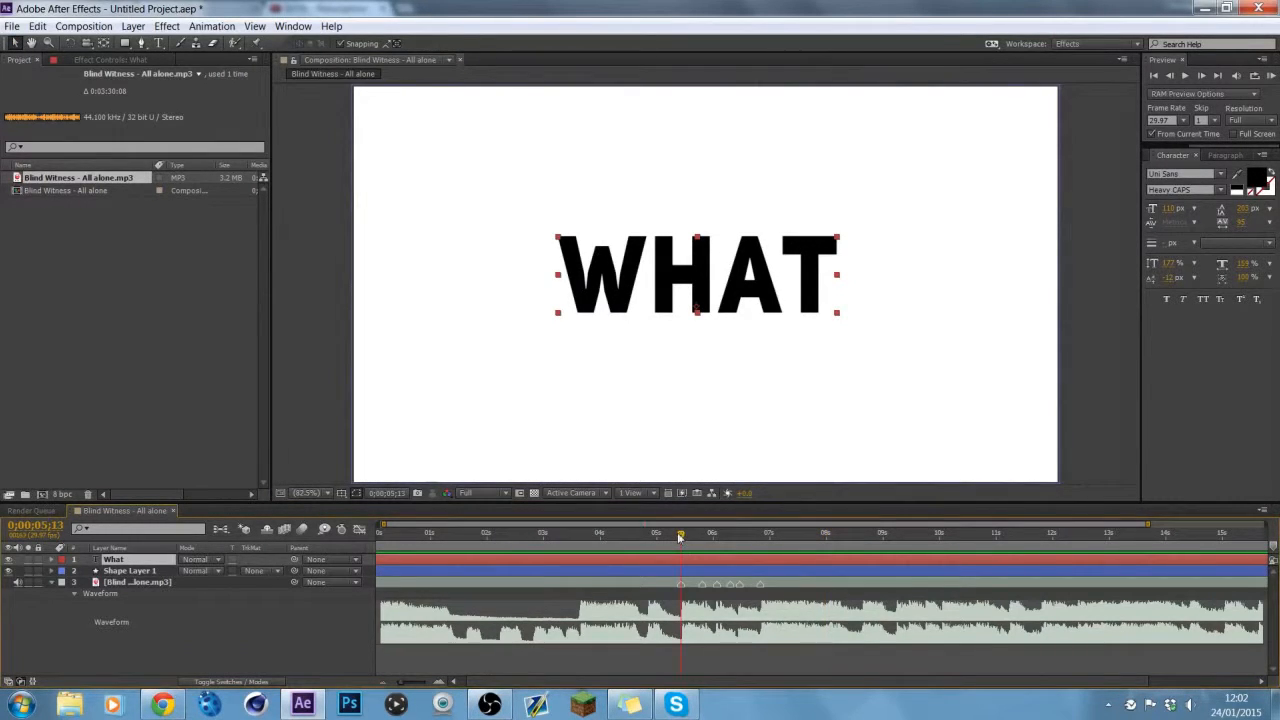
{"action": "key", "text": "alt+["}
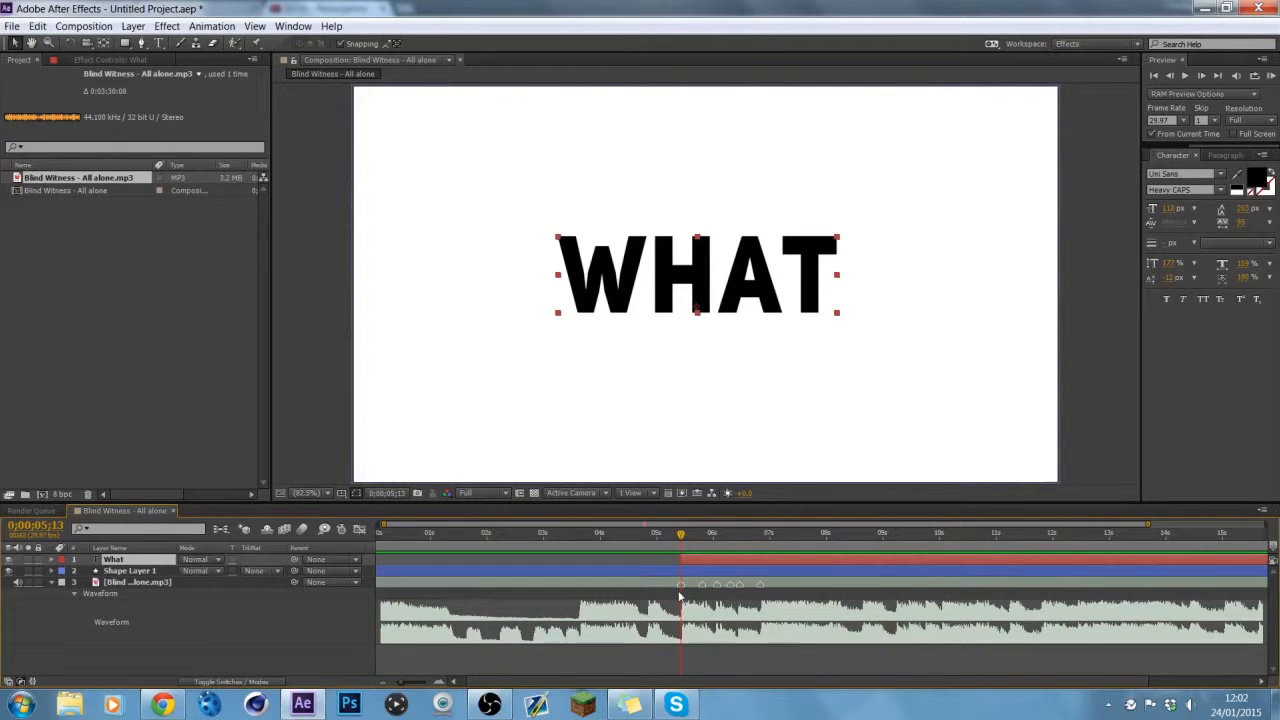
{"action": "left_click_drag", "start_coordinate": [681, 540], "coordinate": [711, 570]}
{"action": "key", "text": "alt+bracketright"}
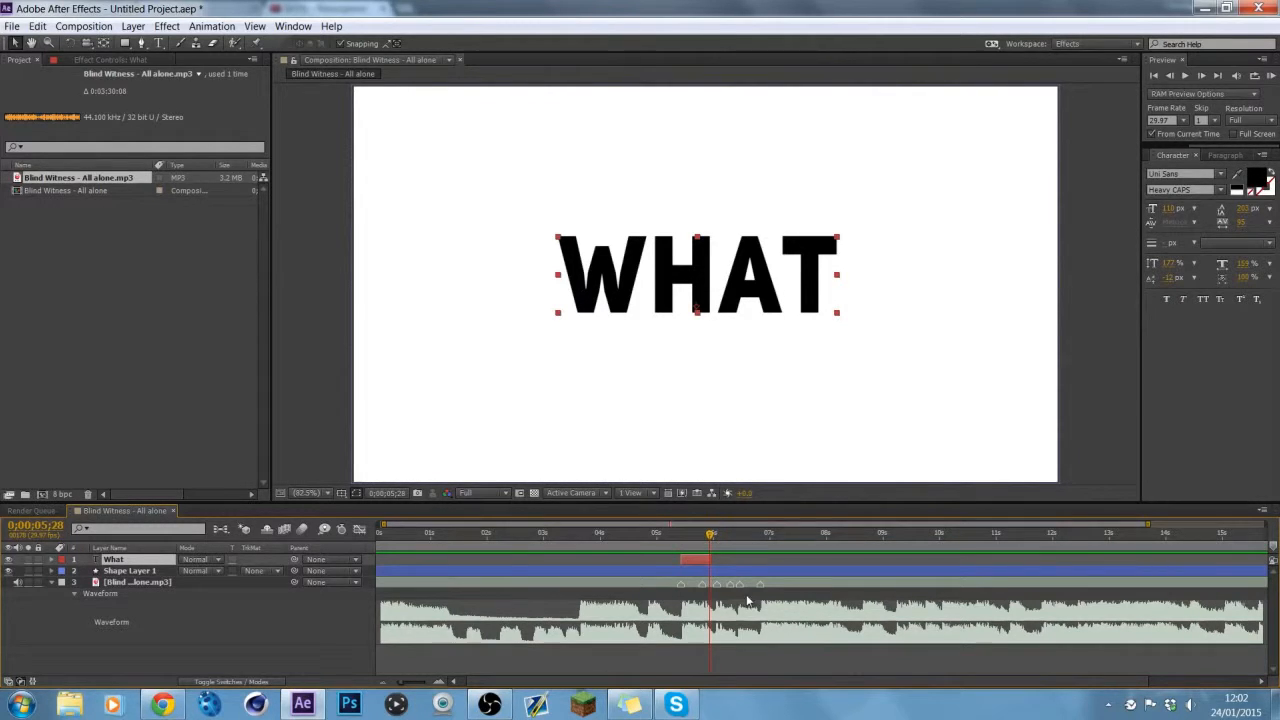
Step: Move the first audio marker to 0;00;05;14 and extend the start of the "What" layer back to 0;00;05;12
{"action": "left_click", "coordinate": [441, 683]}
{"action": "left_click_drag", "start_coordinate": [677, 540], "coordinate": [653, 547]}
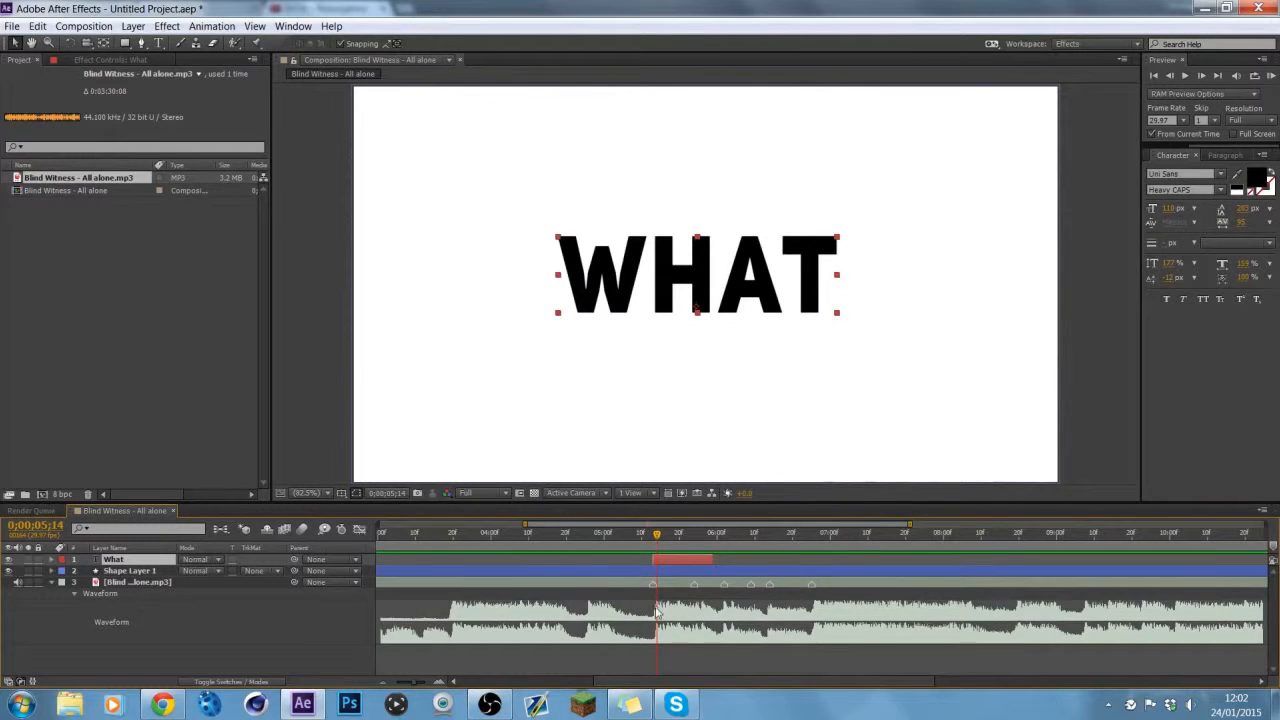
{"action": "left_click_drag", "start_coordinate": [655, 586], "coordinate": [659, 587]}
{"action": "left_click", "coordinate": [651, 542]}
{"action": "left_click_drag", "start_coordinate": [653, 537], "coordinate": [657, 540]}
Step: Set the font size of the "What" text to 150 px and centre the word in the frame
{"action": "key", "text": "s"}
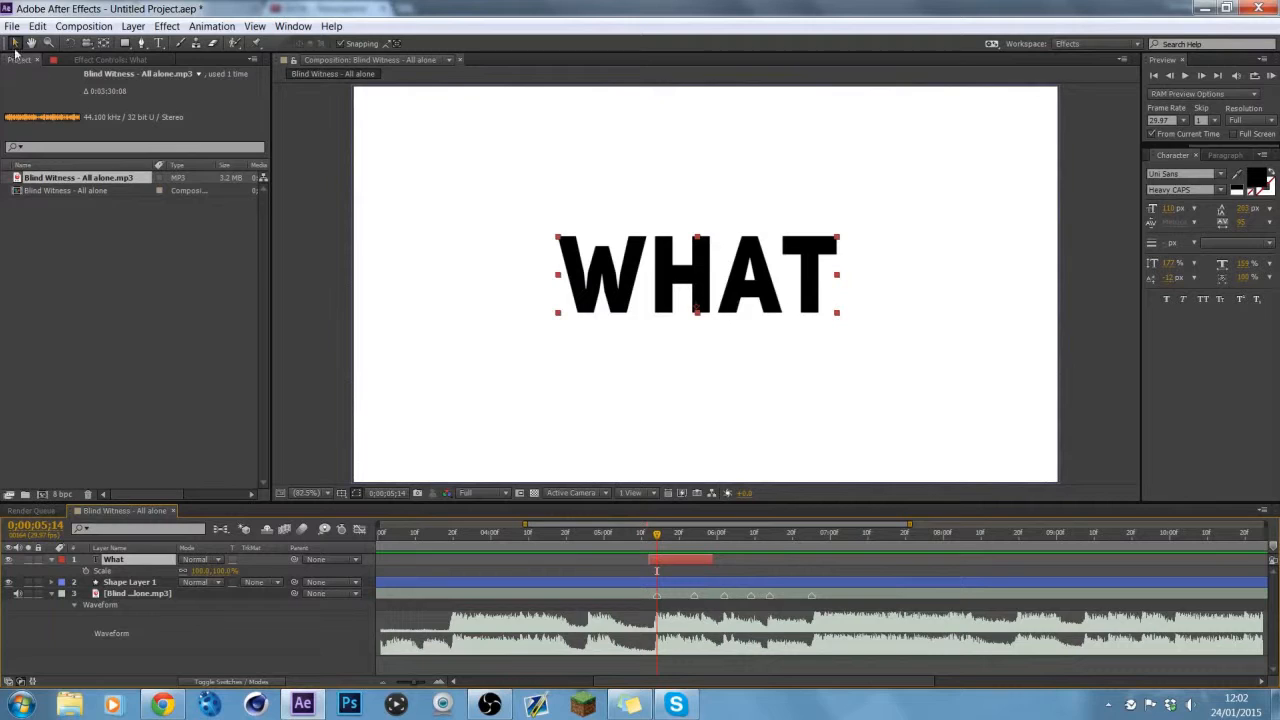
{"action": "left_click", "coordinate": [158, 43]}
{"action": "left_click_drag", "start_coordinate": [553, 271], "coordinate": [848, 278]}
{"action": "left_click", "coordinate": [1168, 208]}
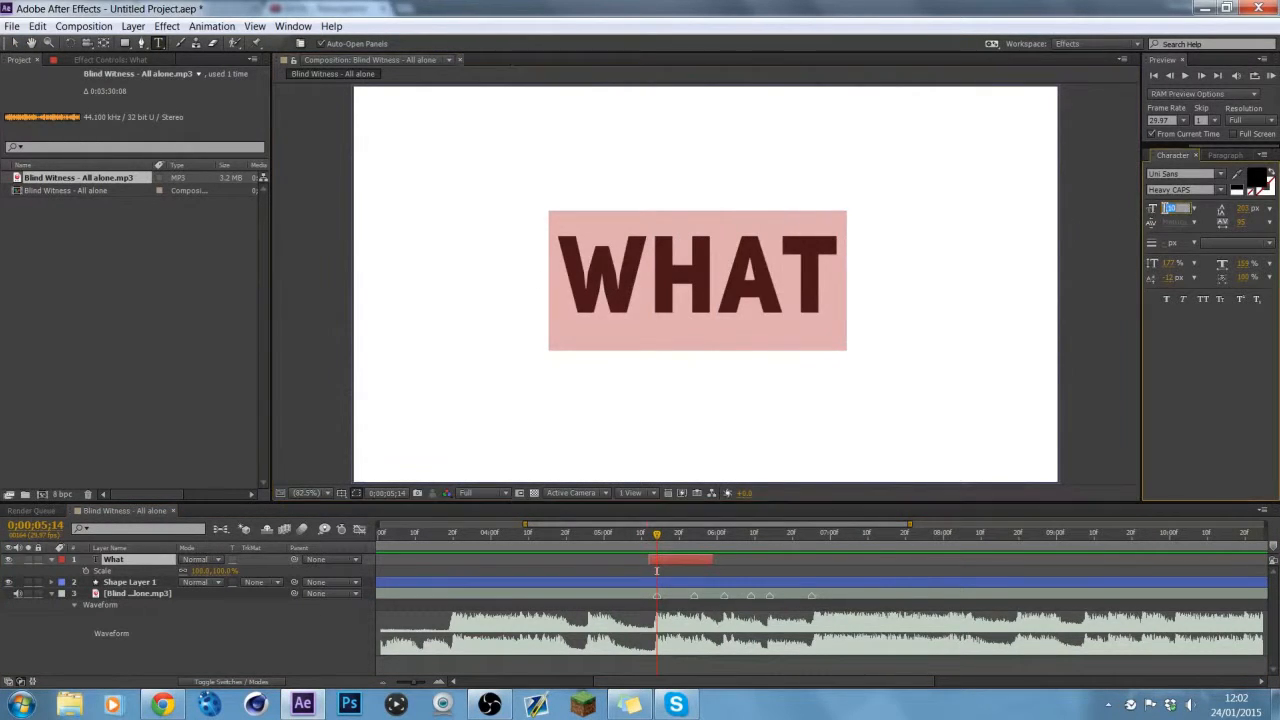
{"action": "type", "text": "150"}
{"action": "key", "text": "Return"}
{"action": "left_click", "coordinate": [15, 43]}
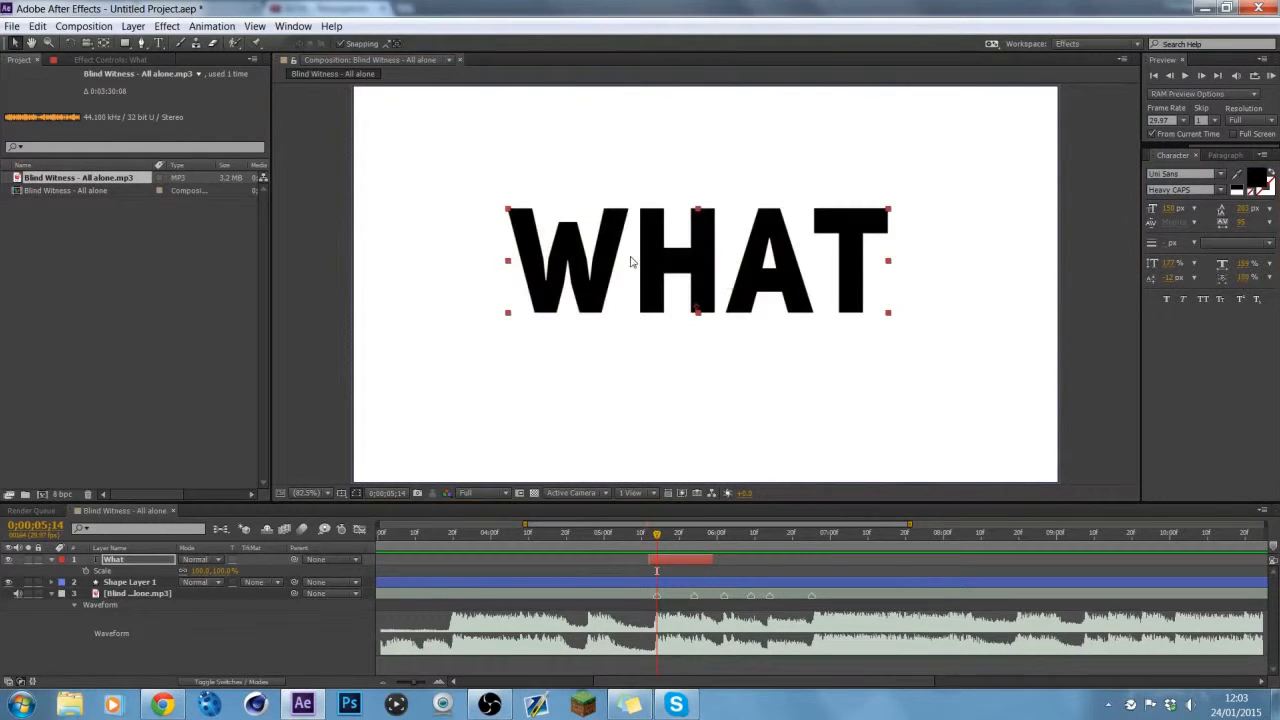
{"action": "left_click_drag", "start_coordinate": [743, 281], "coordinate": [743, 294]}
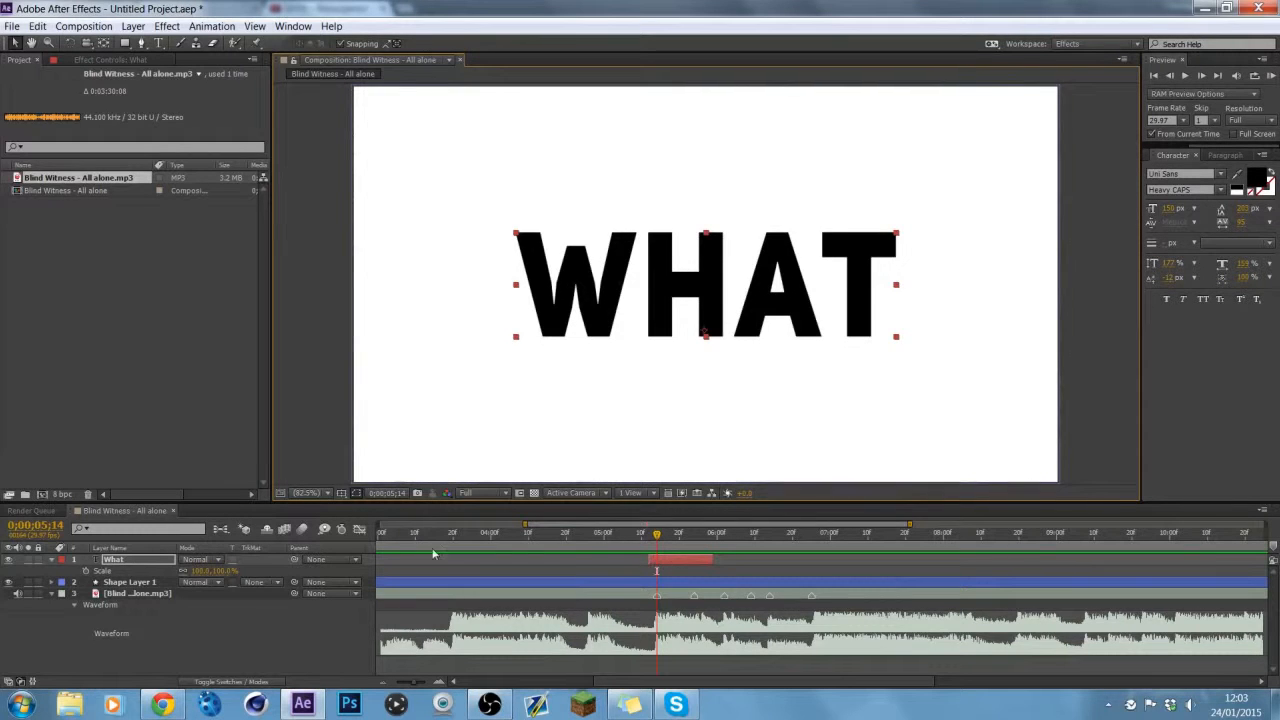
Step: Keyframe the "What" layer's Scale at 100% on 0;00;05;14 and 0% on 0;00;05;12
{"action": "left_click", "coordinate": [86, 571]}
{"action": "left_click_drag", "start_coordinate": [657, 538], "coordinate": [651, 546]}
{"action": "mouse_move", "coordinate": [214, 570]}
{"action": "left_mouse_down"}
{"action": "mouse_move", "coordinate": [176, 571]}
{"action": "mouse_move", "coordinate": [196, 582]}
{"action": "left_mouse_up"}
{"action": "left_click", "coordinate": [216, 571]}
{"action": "type", "text": "0"}
{"action": "key", "text": "Return"}
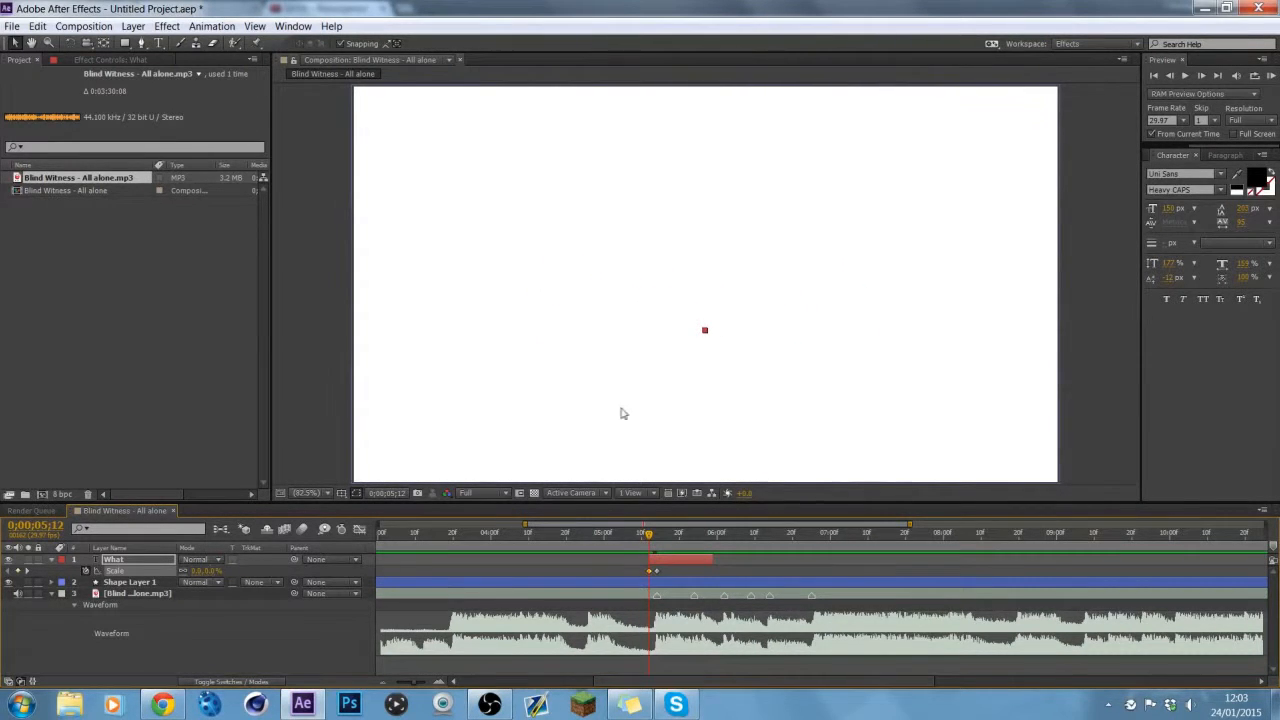
Step: Keyframe the "What" layer's Scale at 0% at the end of the layer and return to 0;00;05;14
{"action": "left_click_drag", "start_coordinate": [649, 537], "coordinate": [714, 549]}
{"action": "left_click", "coordinate": [222, 568]}
{"action": "type", "text": "0"}
{"action": "key", "text": "Return"}
{"action": "mouse_move", "coordinate": [656, 545]}
{"action": "left_mouse_down"}
{"action": "mouse_move", "coordinate": [712, 542]}
{"action": "mouse_move", "coordinate": [649, 538]}
{"action": "mouse_move", "coordinate": [682, 538]}
{"action": "mouse_move", "coordinate": [650, 540]}
{"action": "mouse_move", "coordinate": [674, 557]}
{"action": "mouse_move", "coordinate": [656, 557]}
{"action": "left_mouse_up"}
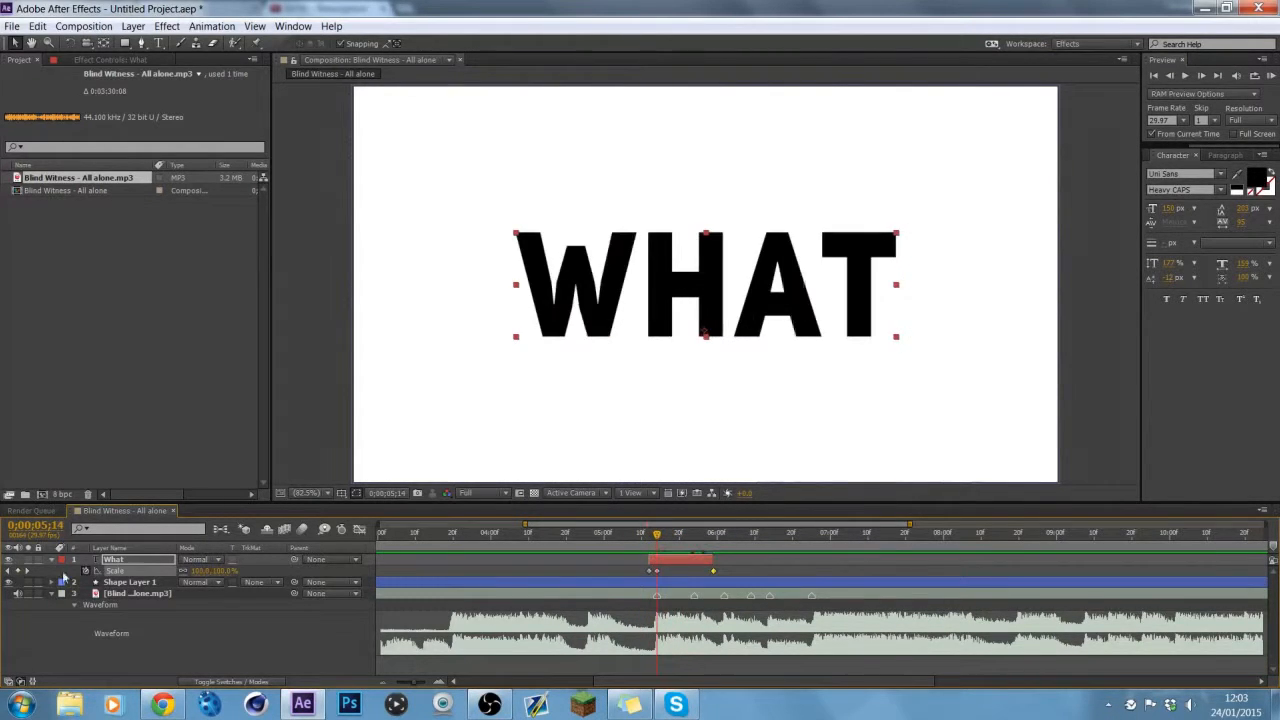
Step: Set the "What" layer's Anchor Point to 0.0, -81.0 at the word's middle and recentre the word in the frame
{"action": "left_click", "coordinate": [143, 561]}
{"action": "key", "text": "a"}
{"action": "left_click_drag", "start_coordinate": [195, 571], "coordinate": [151, 569]}
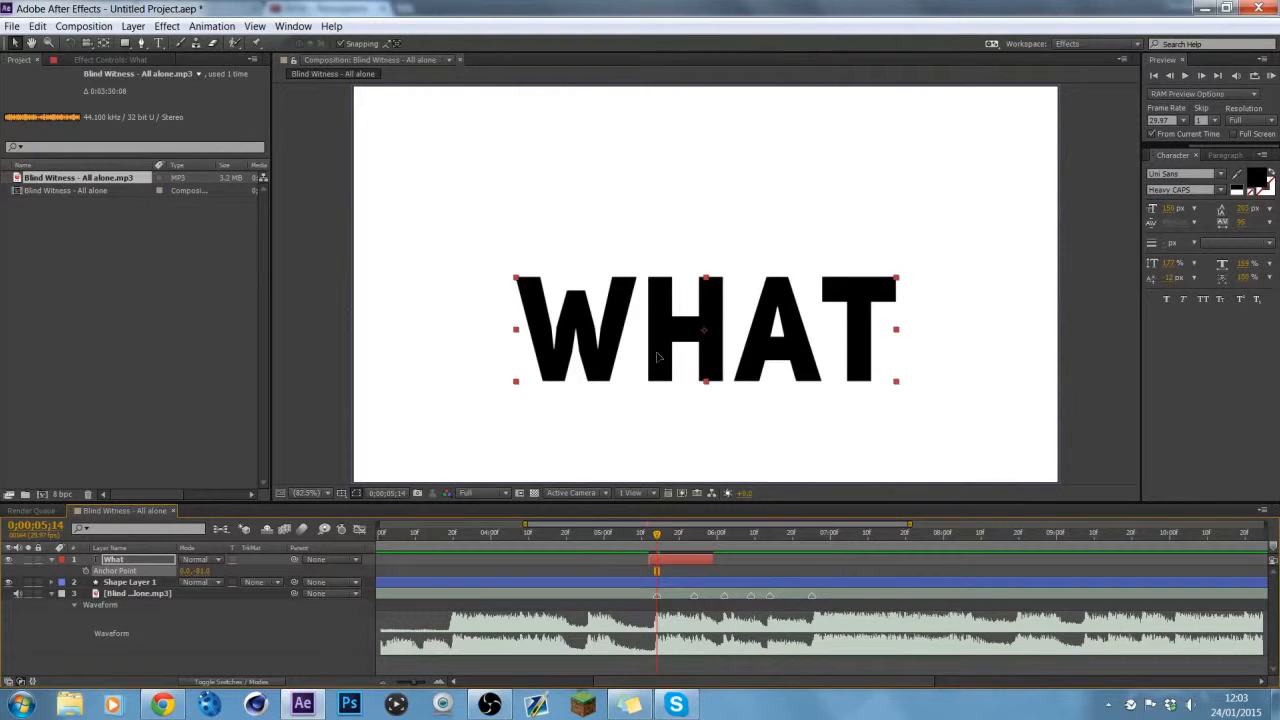
{"action": "left_click", "coordinate": [647, 537]}
{"action": "left_click_drag", "start_coordinate": [647, 537], "coordinate": [667, 549]}
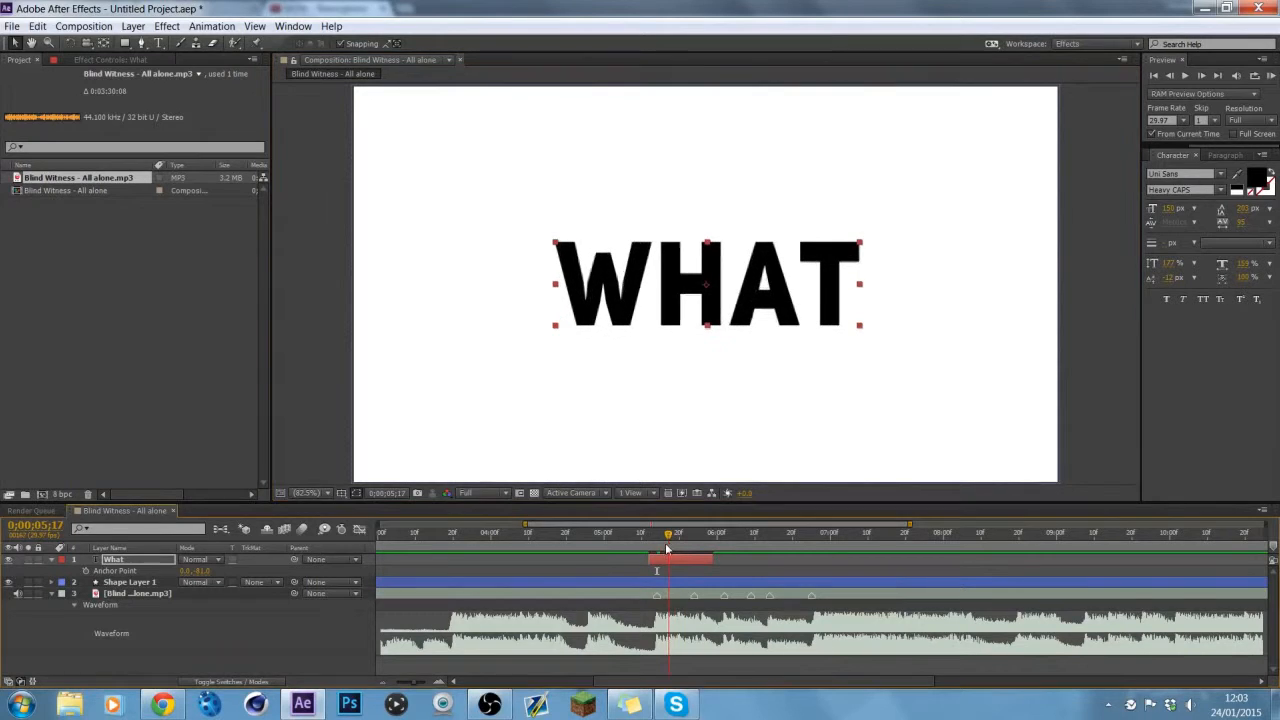
Step: Show the "What" layer's Scale curve in the Graph Editor and apply Easy Ease Out to the 100% keyframe
{"action": "key", "text": "s"}
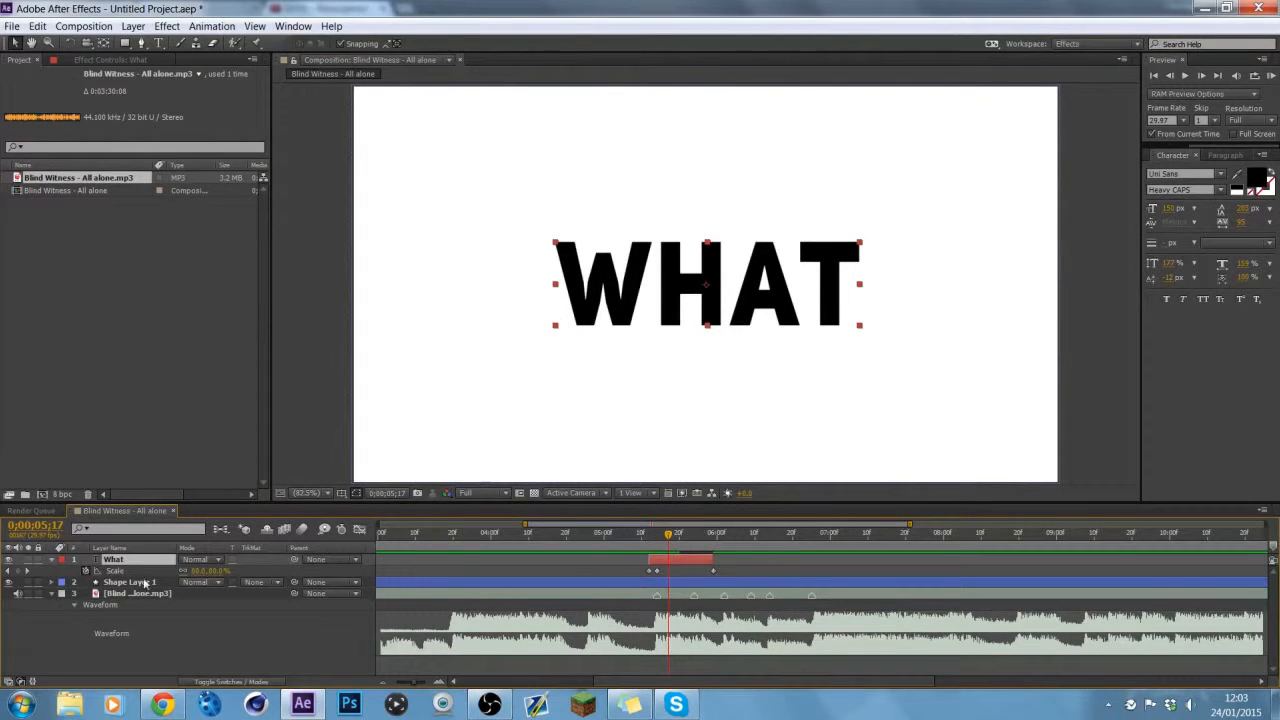
{"action": "left_click", "coordinate": [112, 571]}
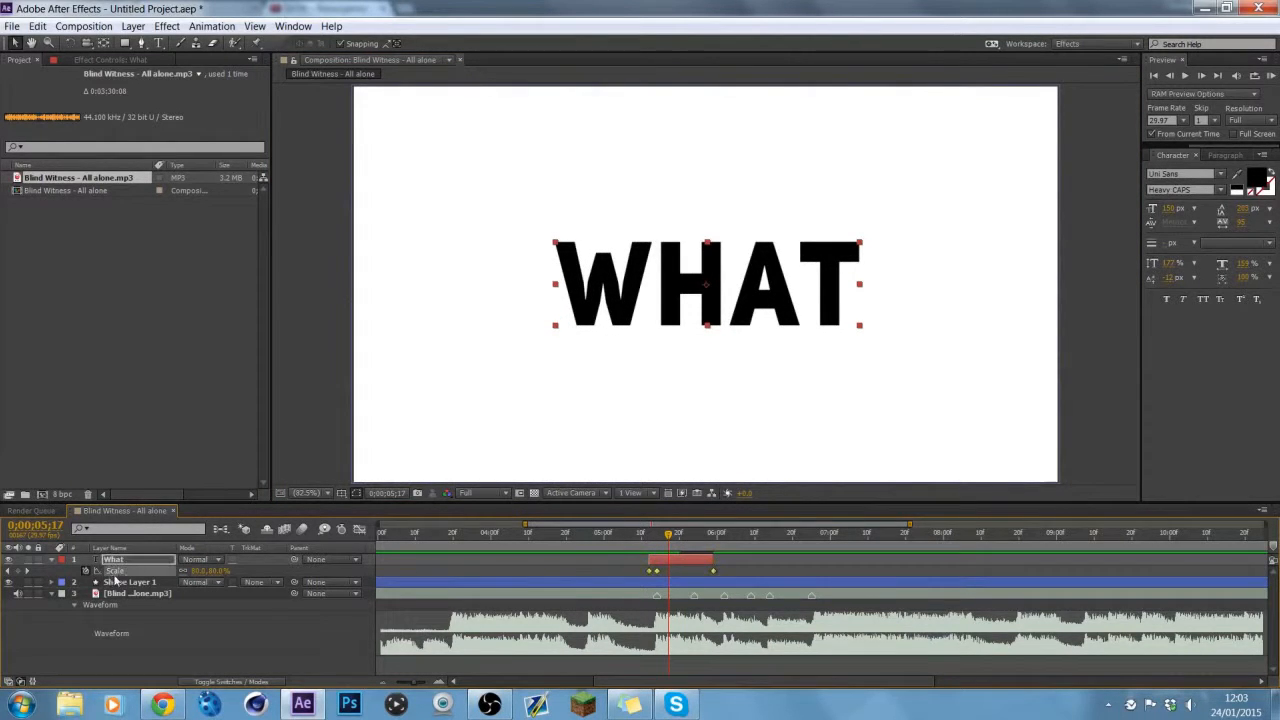
{"action": "left_click", "coordinate": [359, 530]}
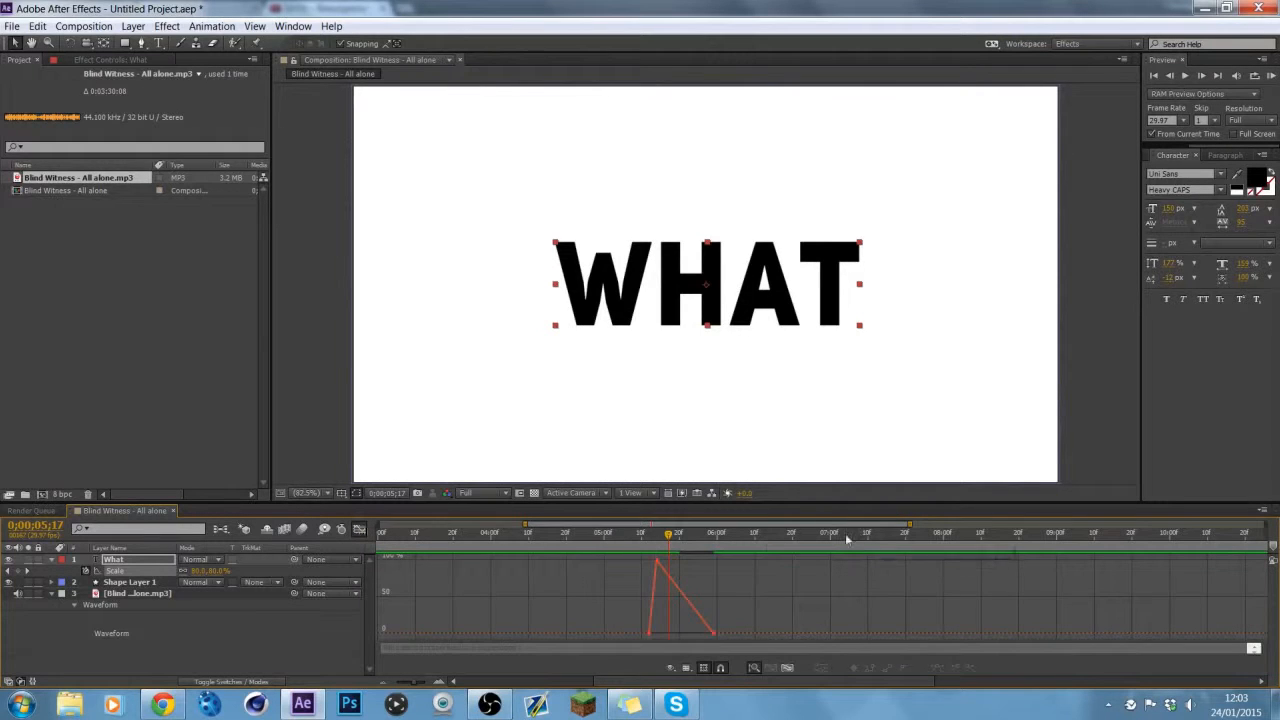
{"action": "left_click", "coordinate": [656, 561]}
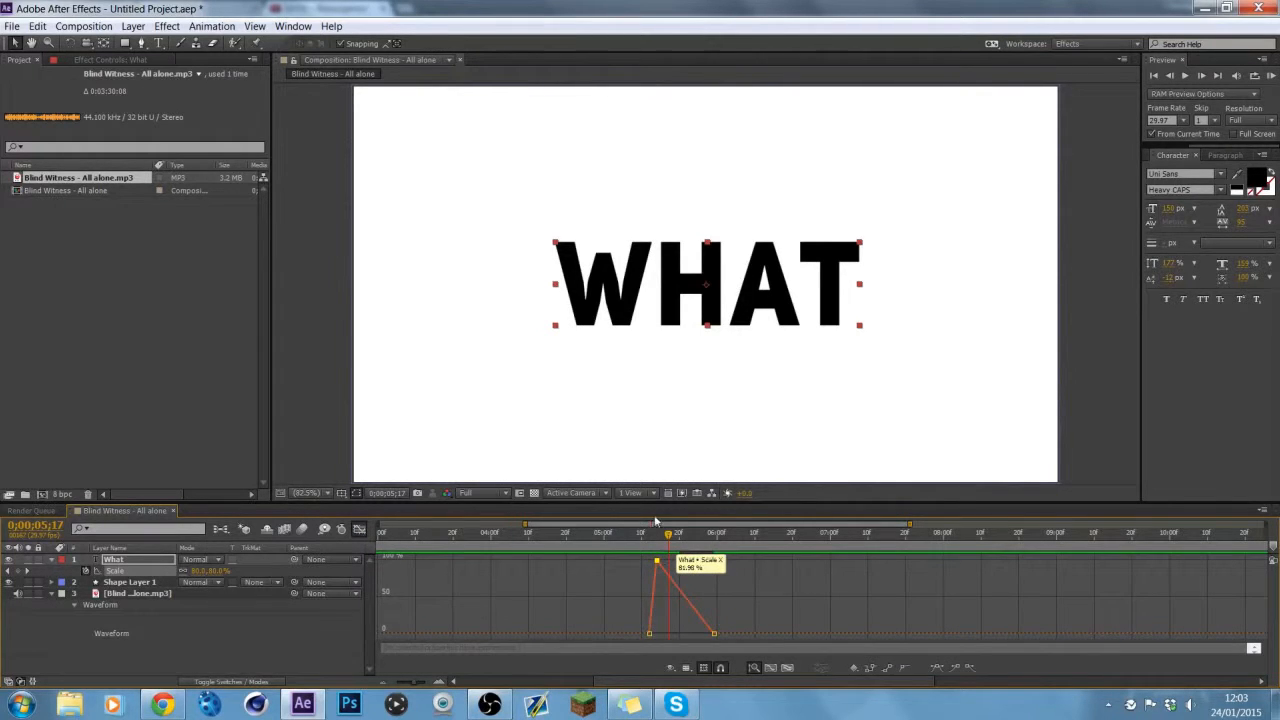
{"action": "left_click_drag", "start_coordinate": [644, 503], "coordinate": [644, 497]}
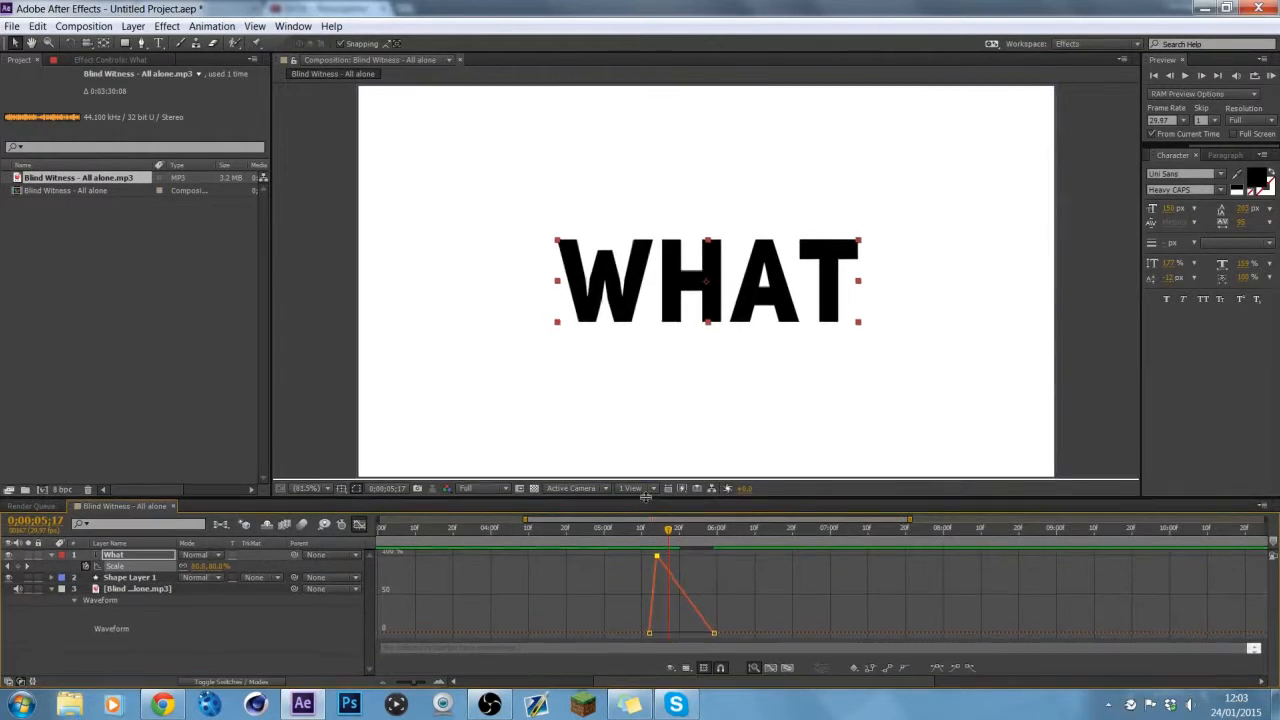
{"action": "left_click", "coordinate": [970, 668]}
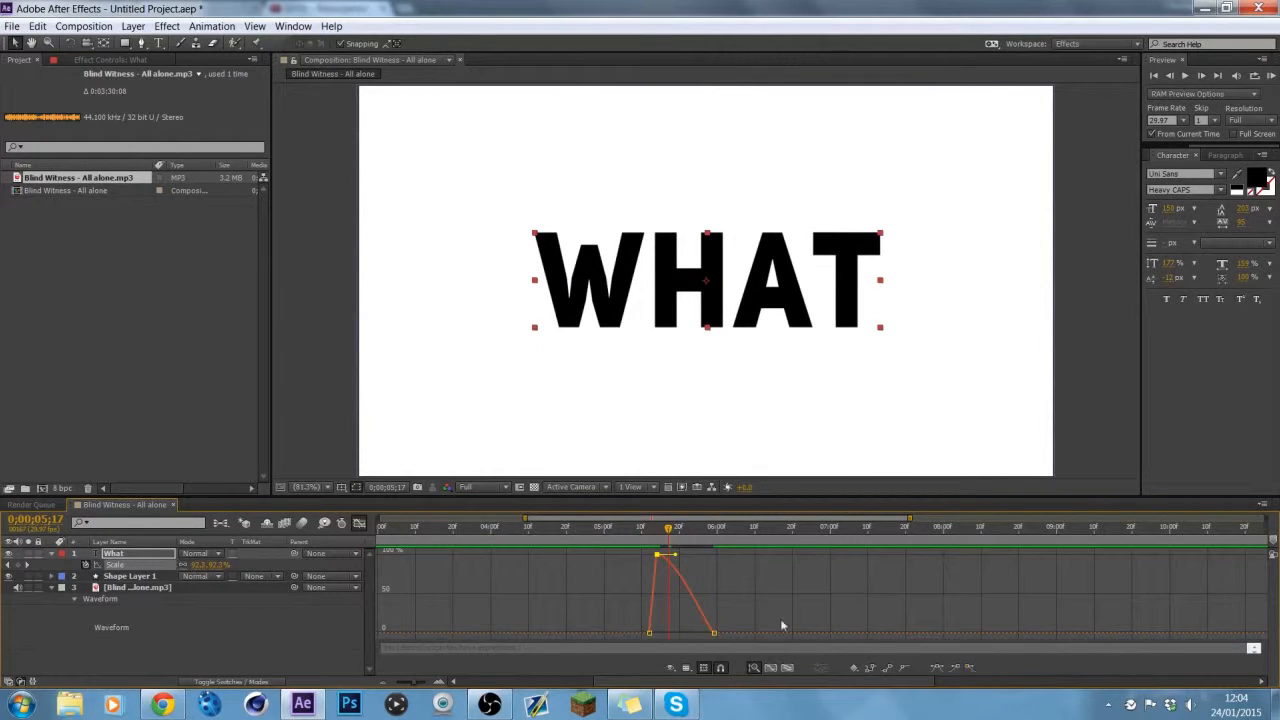
Step: Stretch the peak Scale keyframe's outgoing handle towards the end keyframe and smooth the curve at both 0% keyframes
{"action": "left_click_drag", "start_coordinate": [679, 562], "coordinate": [725, 567]}
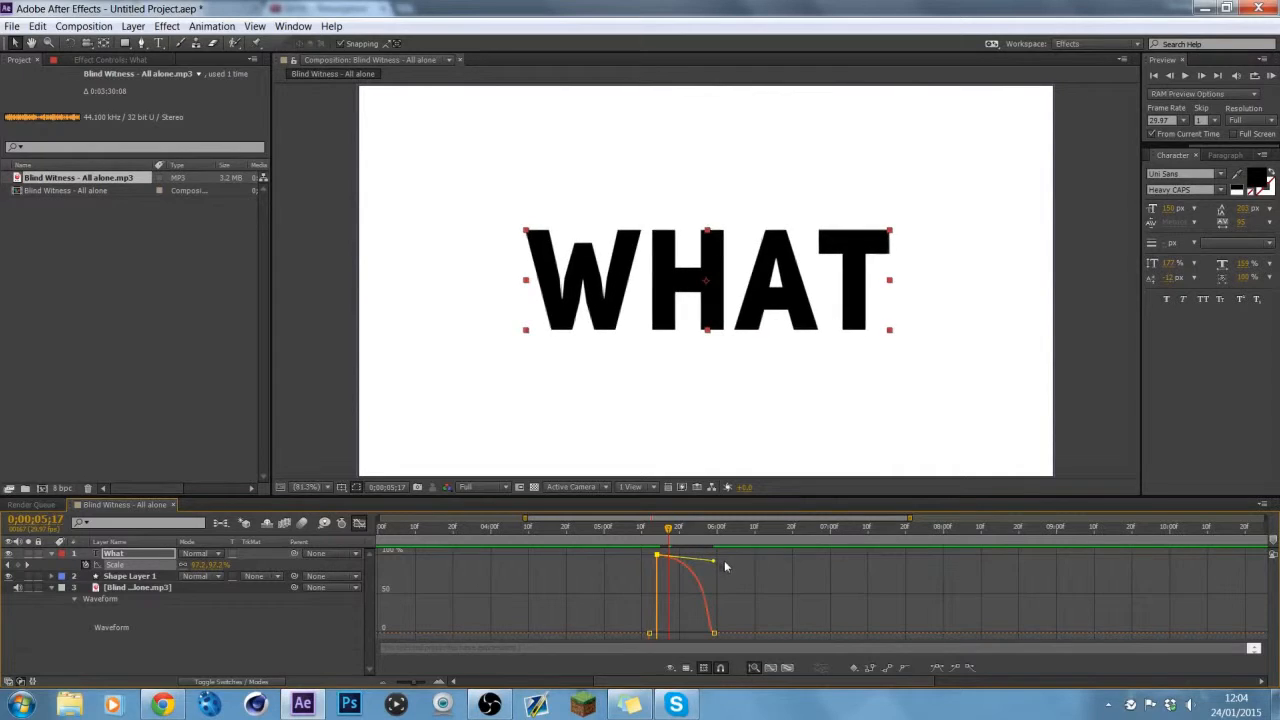
{"action": "left_click_drag", "start_coordinate": [655, 634], "coordinate": [667, 582]}
{"action": "left_click", "coordinate": [617, 628]}
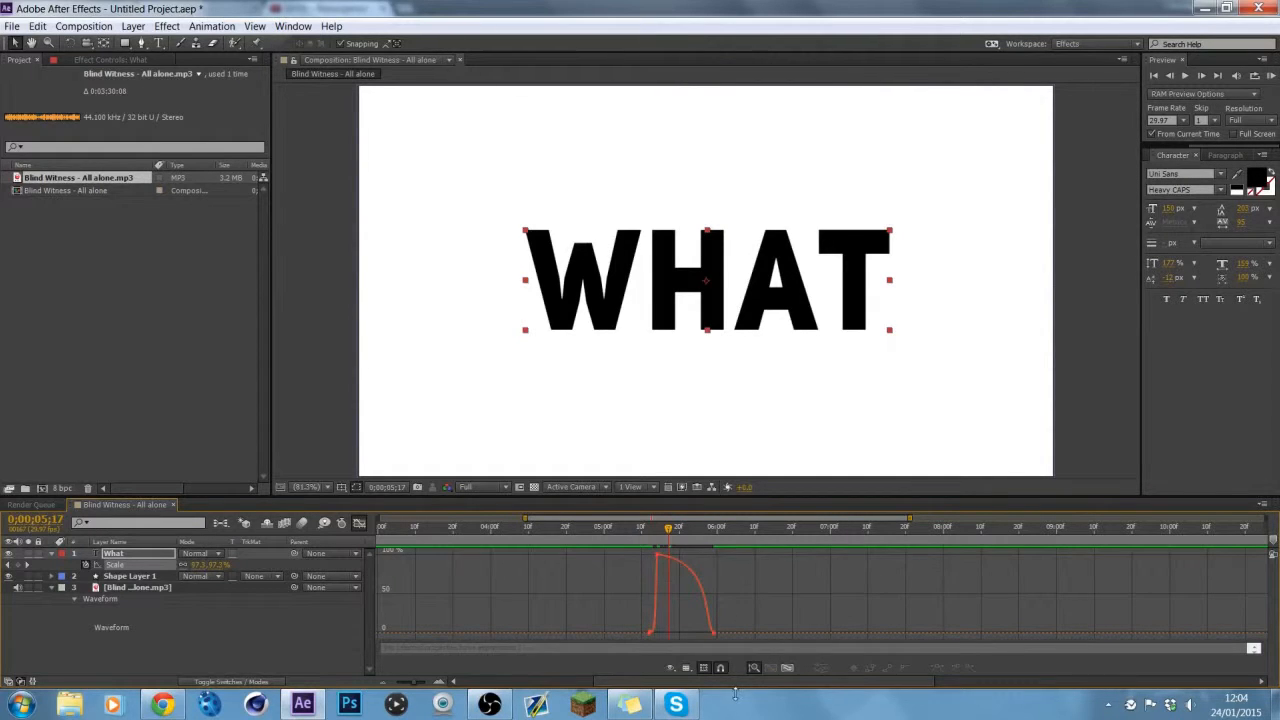
Step: Set the RAM preview's Skip to 0 and preview the animation from 0;00;04;19
{"action": "left_click", "coordinate": [563, 527]}
{"action": "left_click", "coordinate": [1270, 76]}
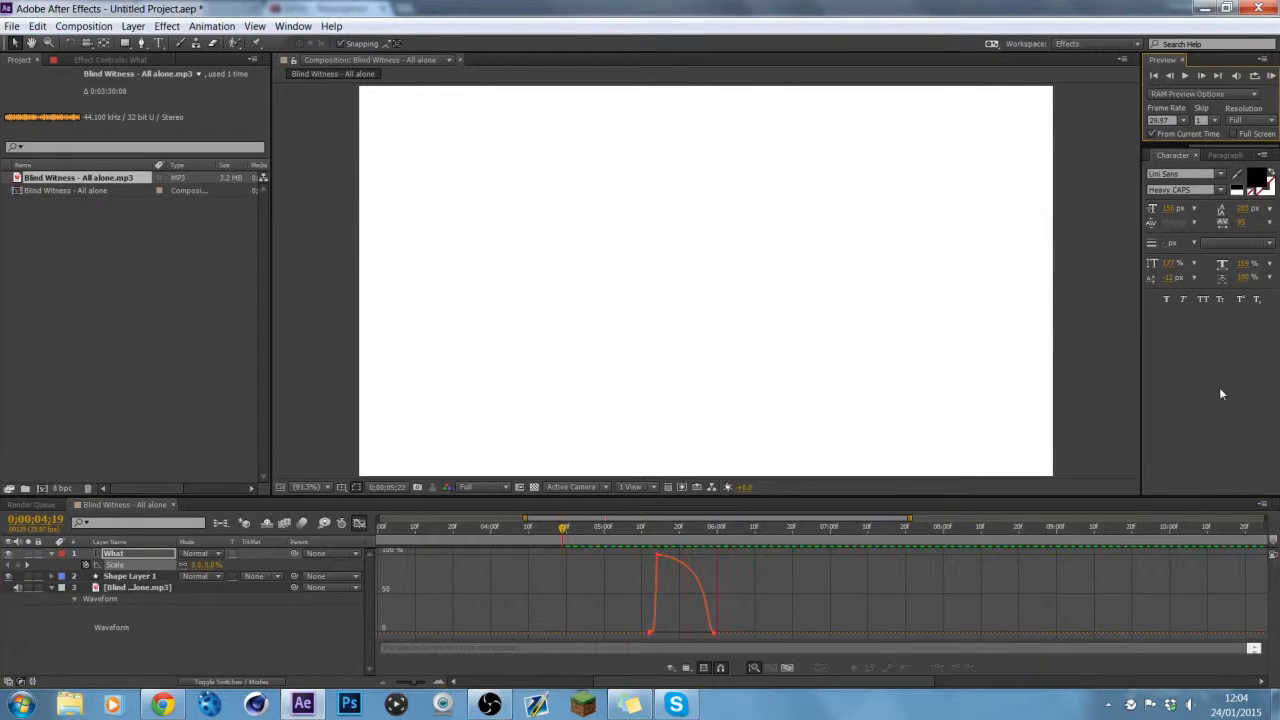
{"action": "left_click", "coordinate": [1215, 121]}
{"action": "left_click", "coordinate": [1221, 137]}
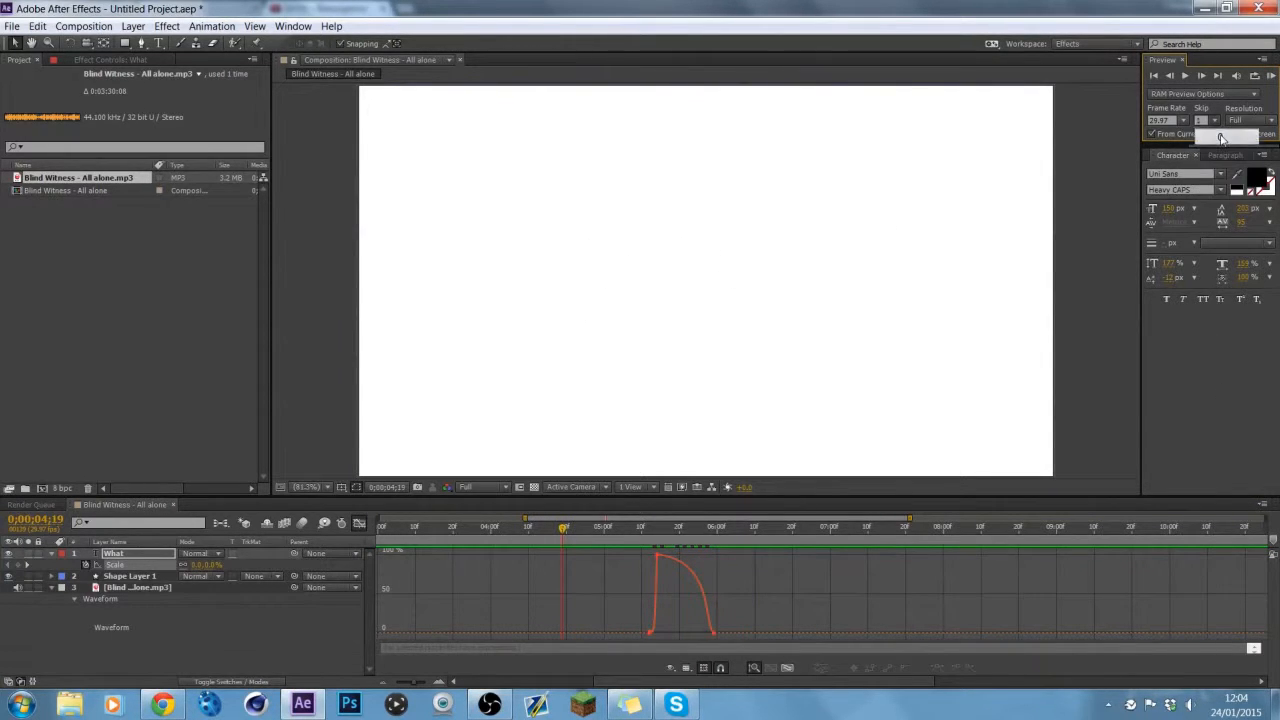
{"action": "left_click", "coordinate": [1271, 77]}
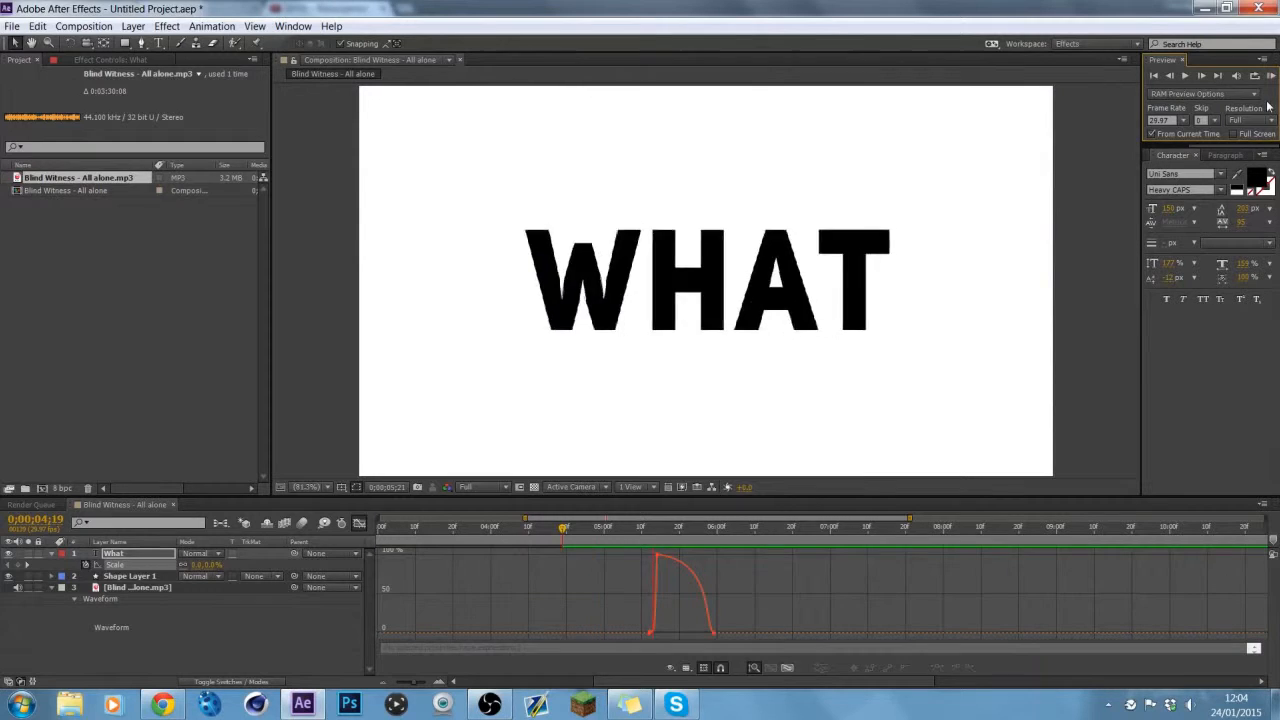
{"action": "key", "text": "space"}
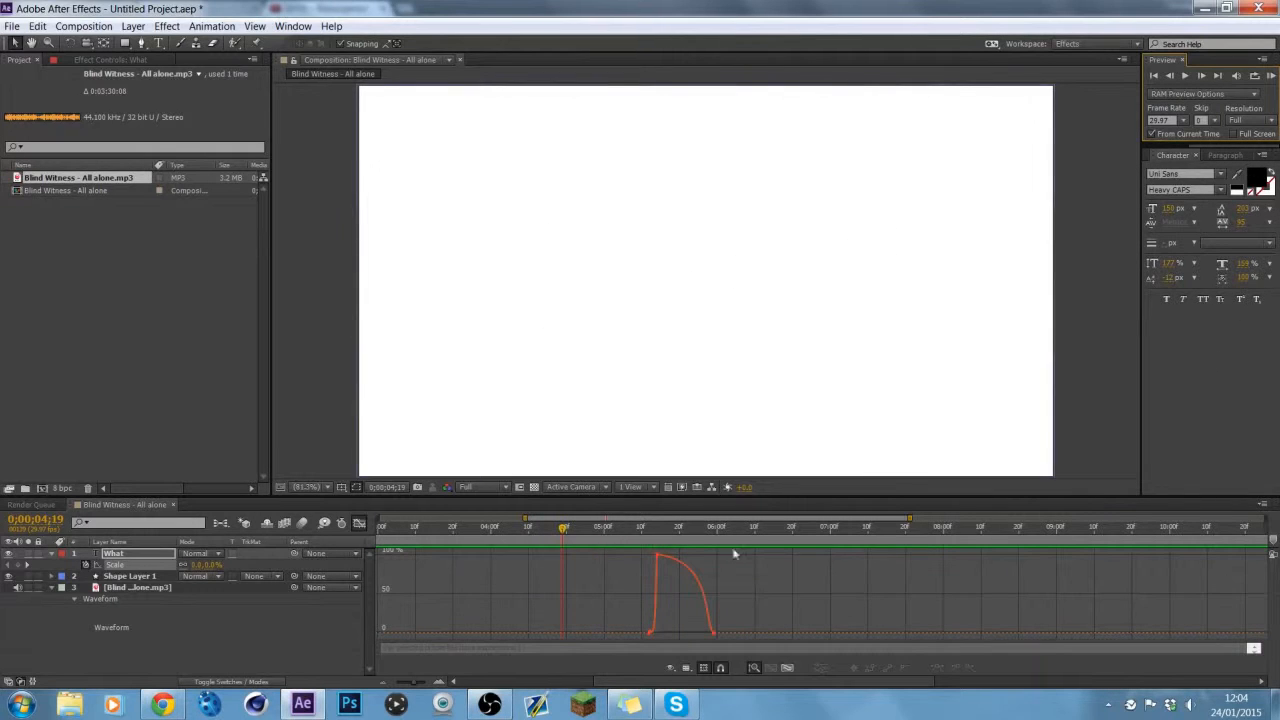
Step: Raise the last Scale keyframe's incoming handle so the word shrinks abruptly at the end, and preview the result
{"action": "left_click", "coordinate": [713, 632]}
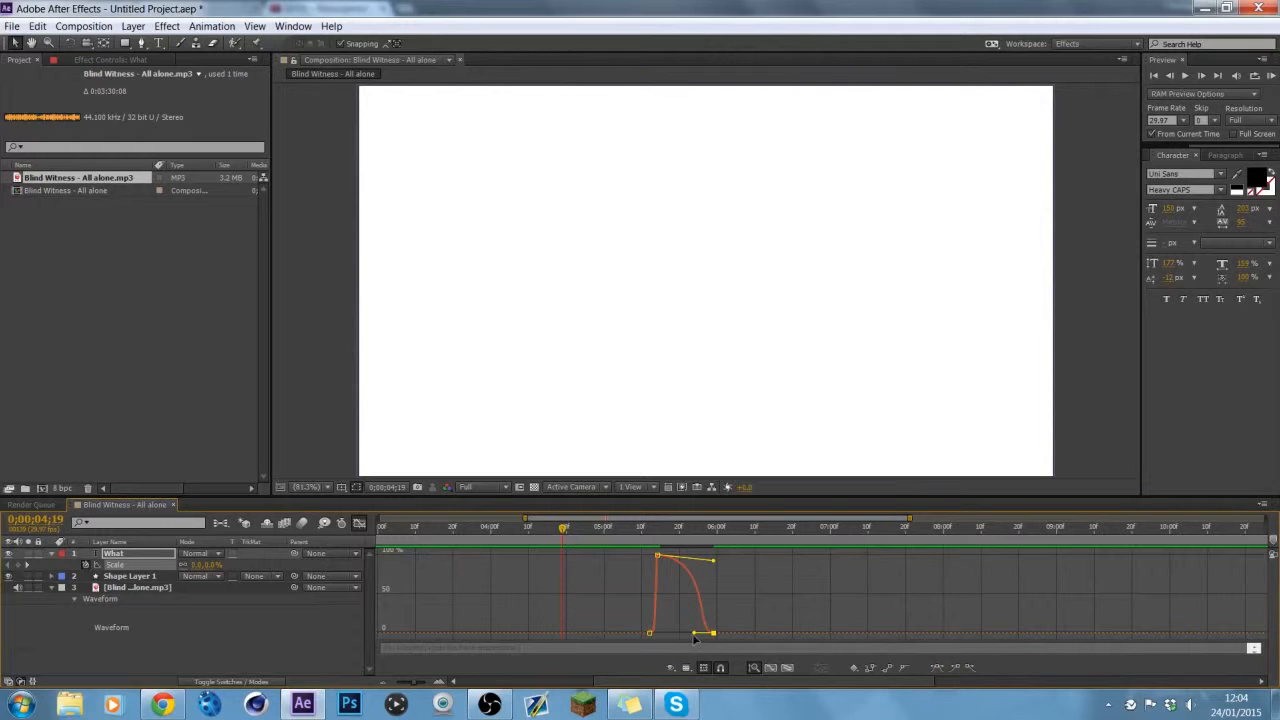
{"action": "left_click_drag", "start_coordinate": [704, 620], "coordinate": [713, 580]}
{"action": "left_click", "coordinate": [1271, 78]}
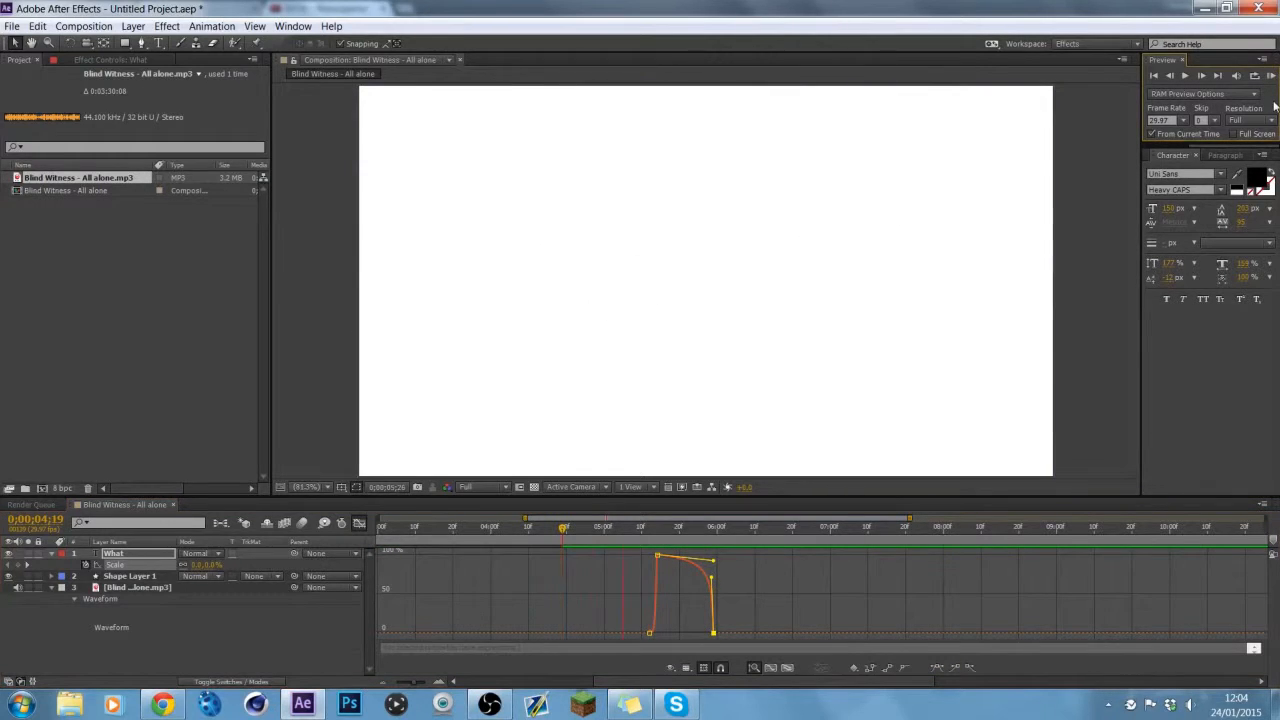
{"action": "key", "text": "space"}
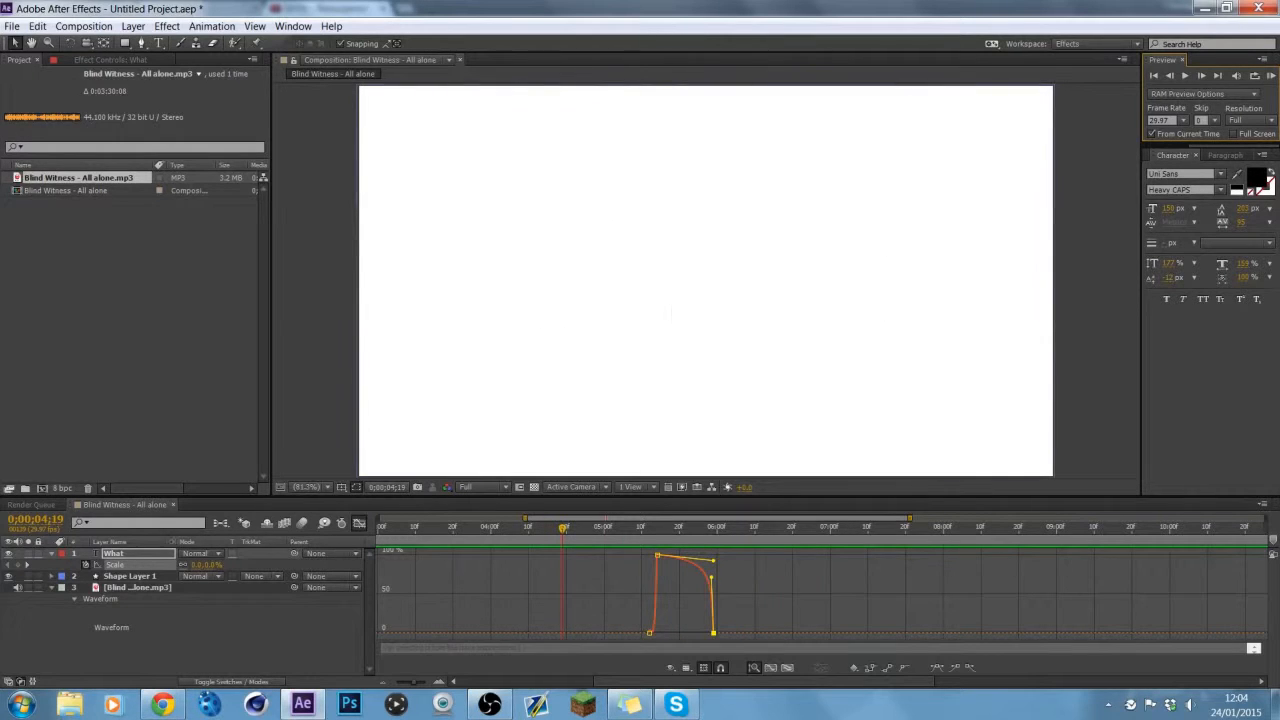
Step: Leave the Graph Editor, reveal the "What" layer's Rotation and set it to -3° at 0;00;05;12
{"action": "left_click", "coordinate": [116, 559]}
{"action": "key", "text": "r"}
{"action": "left_click", "coordinate": [359, 525]}
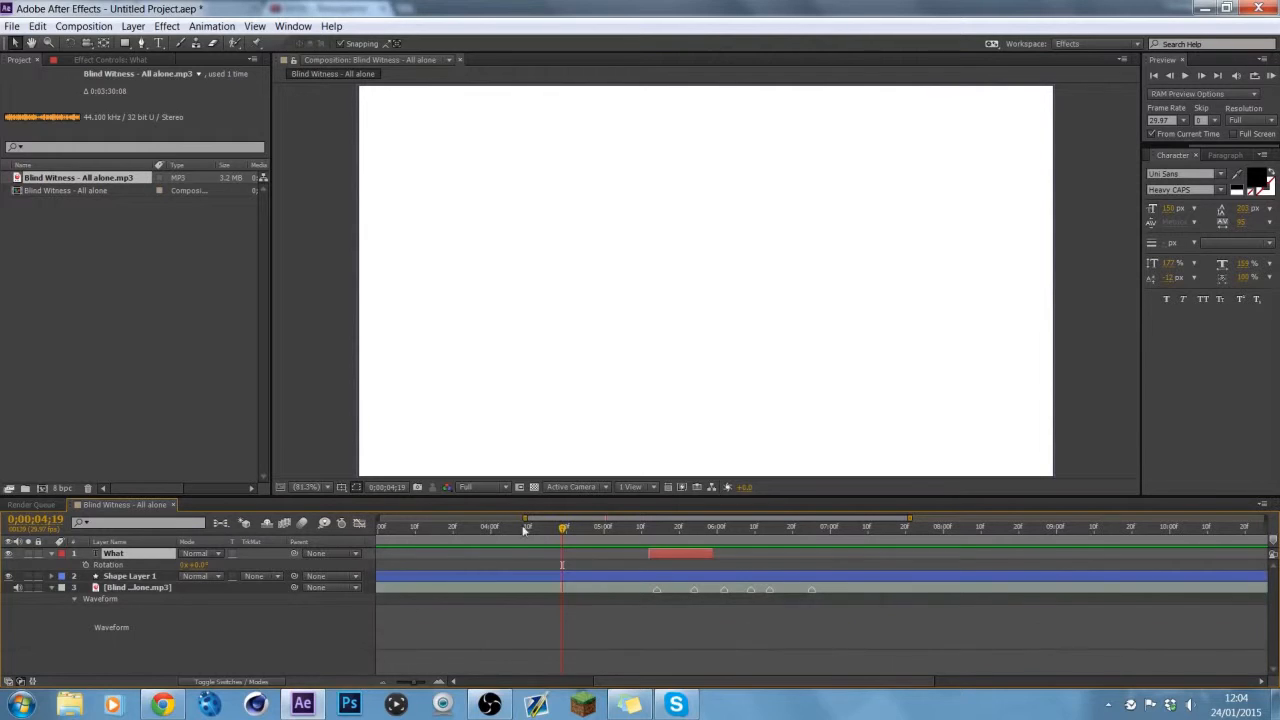
{"action": "left_click", "coordinate": [657, 545]}
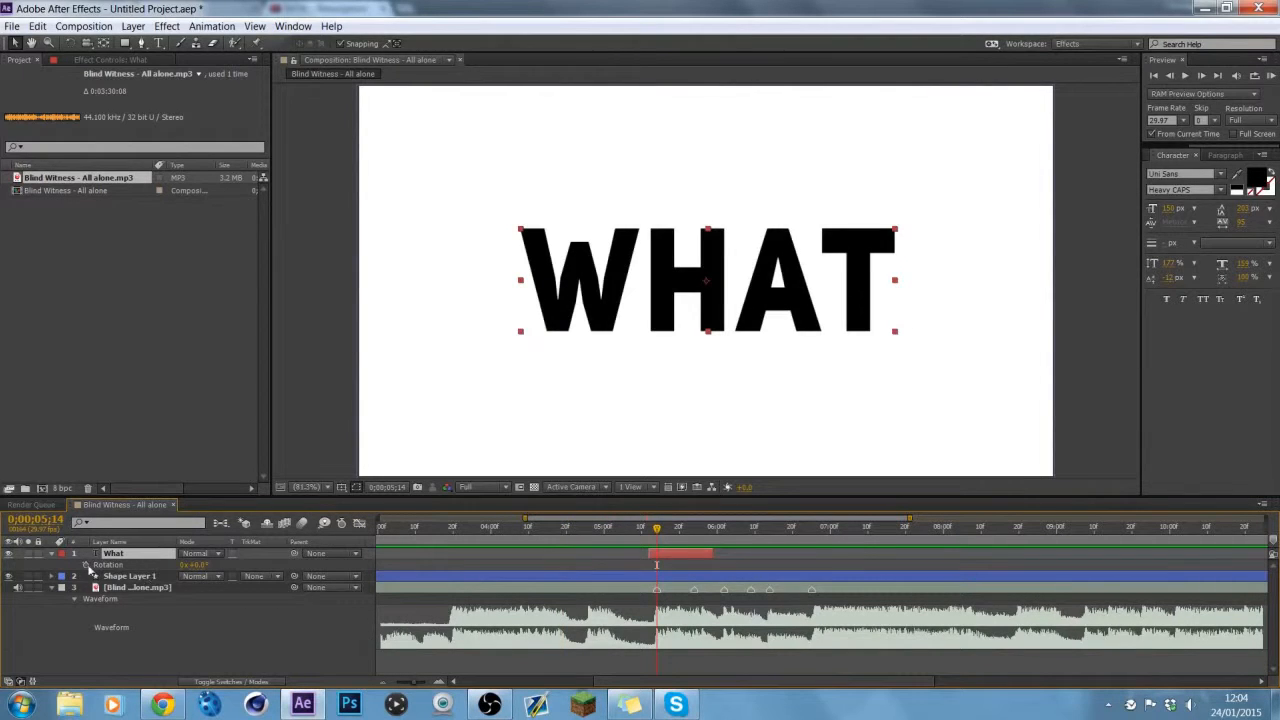
{"action": "left_click", "coordinate": [650, 540]}
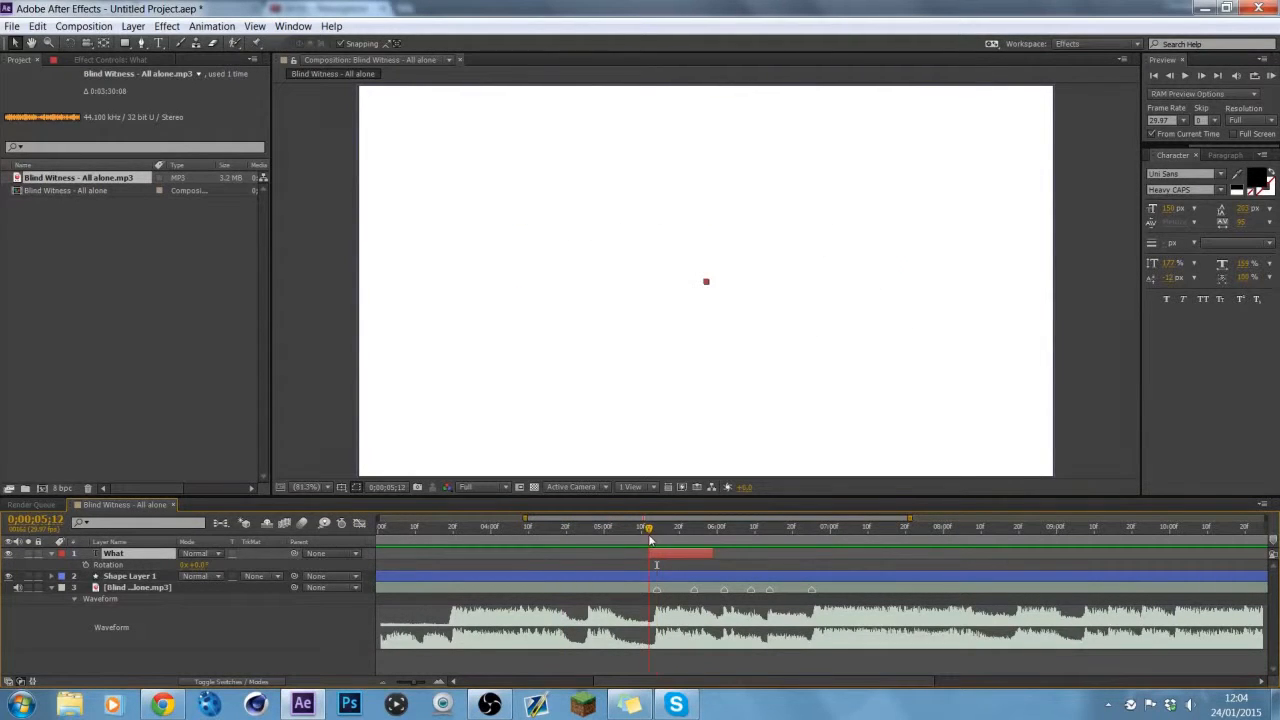
{"action": "left_click", "coordinate": [200, 565]}
{"action": "key", "text": "Return"}
{"action": "left_click_drag", "start_coordinate": [672, 541], "coordinate": [706, 533]}
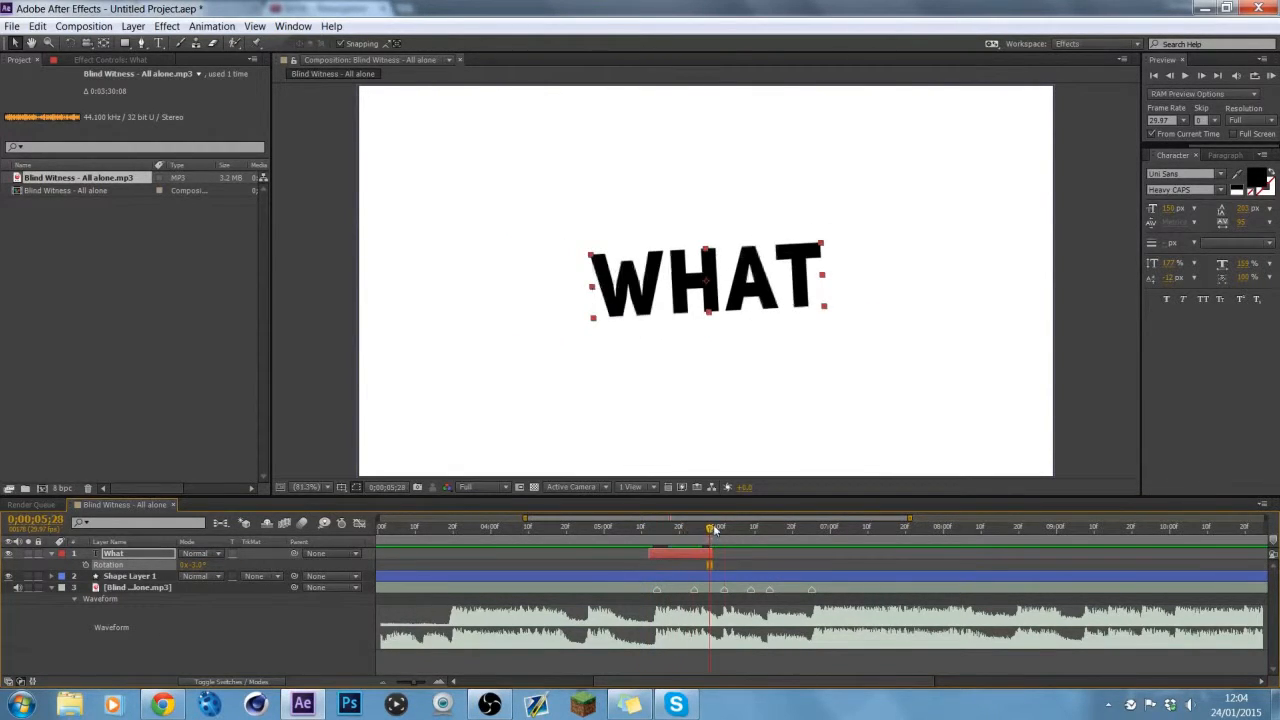
Step: Set the "What" layer's Rotation to 5° and keyframe it at 0;00;05;28
{"action": "left_click", "coordinate": [196, 565]}
{"action": "type", "text": "5"}
{"action": "key", "text": "Return"}
{"action": "mouse_move", "coordinate": [712, 530]}
{"action": "left_mouse_down"}
{"action": "mouse_move", "coordinate": [632, 530]}
{"action": "mouse_move", "coordinate": [711, 530]}
{"action": "left_mouse_up"}
{"action": "left_click", "coordinate": [85, 565]}
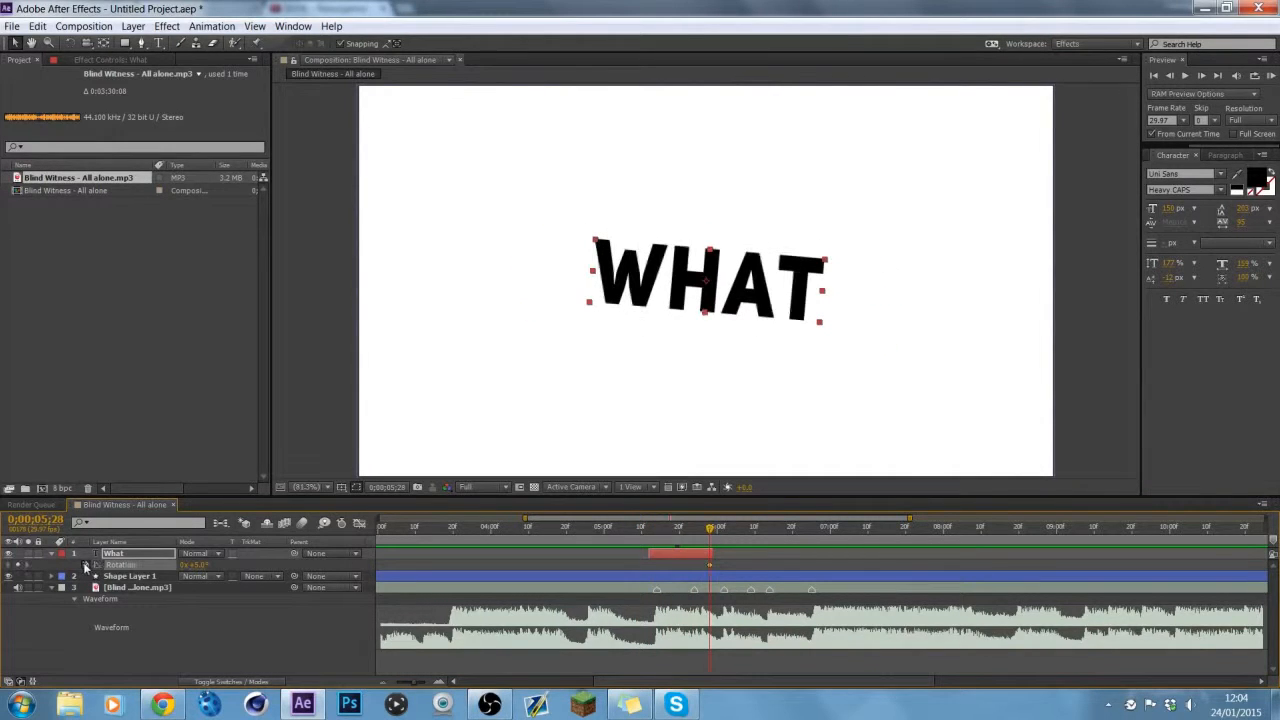
Step: Keyframe the "What" layer's Rotation at -3° on 0;00;05;12
{"action": "left_click", "coordinate": [650, 533]}
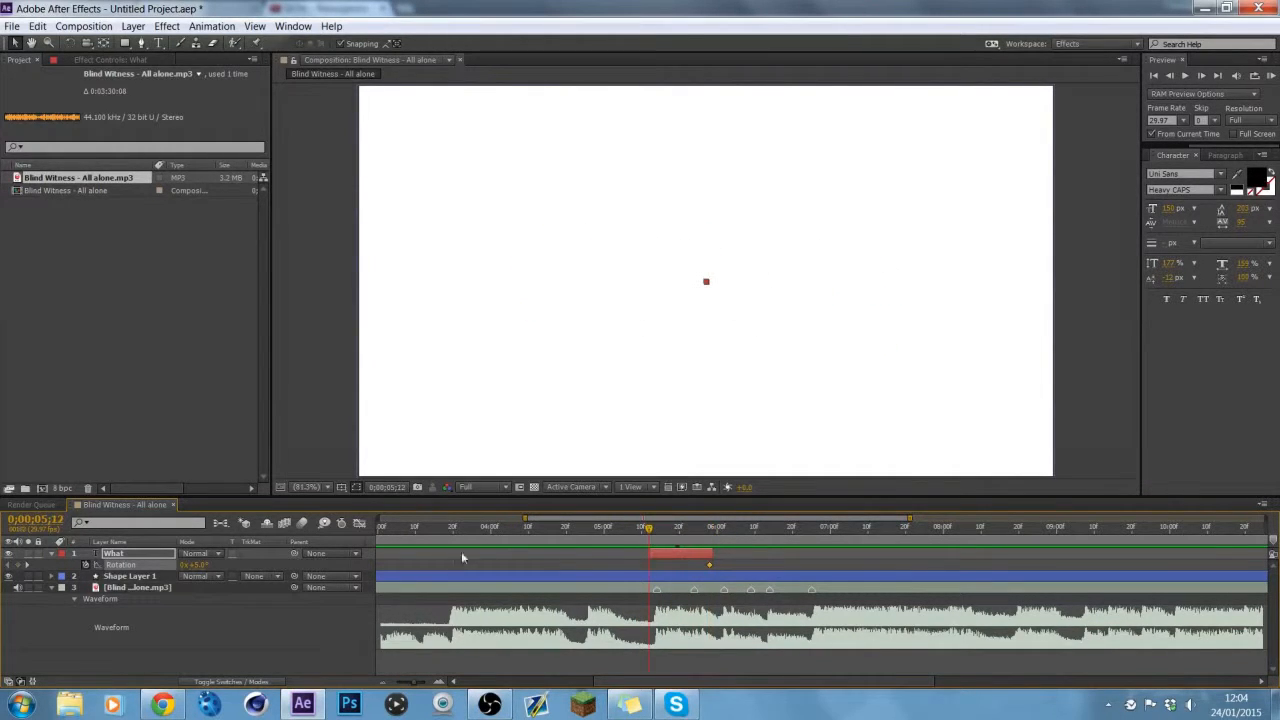
{"action": "key", "text": "Return"}
{"action": "right_click", "coordinate": [206, 571]}
{"action": "left_click", "coordinate": [627, 574]}
{"action": "mouse_move", "coordinate": [650, 537]}
{"action": "left_mouse_down"}
{"action": "mouse_move", "coordinate": [723, 530]}
{"action": "mouse_move", "coordinate": [627, 528]}
{"action": "mouse_move", "coordinate": [716, 530]}
{"action": "mouse_move", "coordinate": [655, 532]}
{"action": "left_mouse_up"}
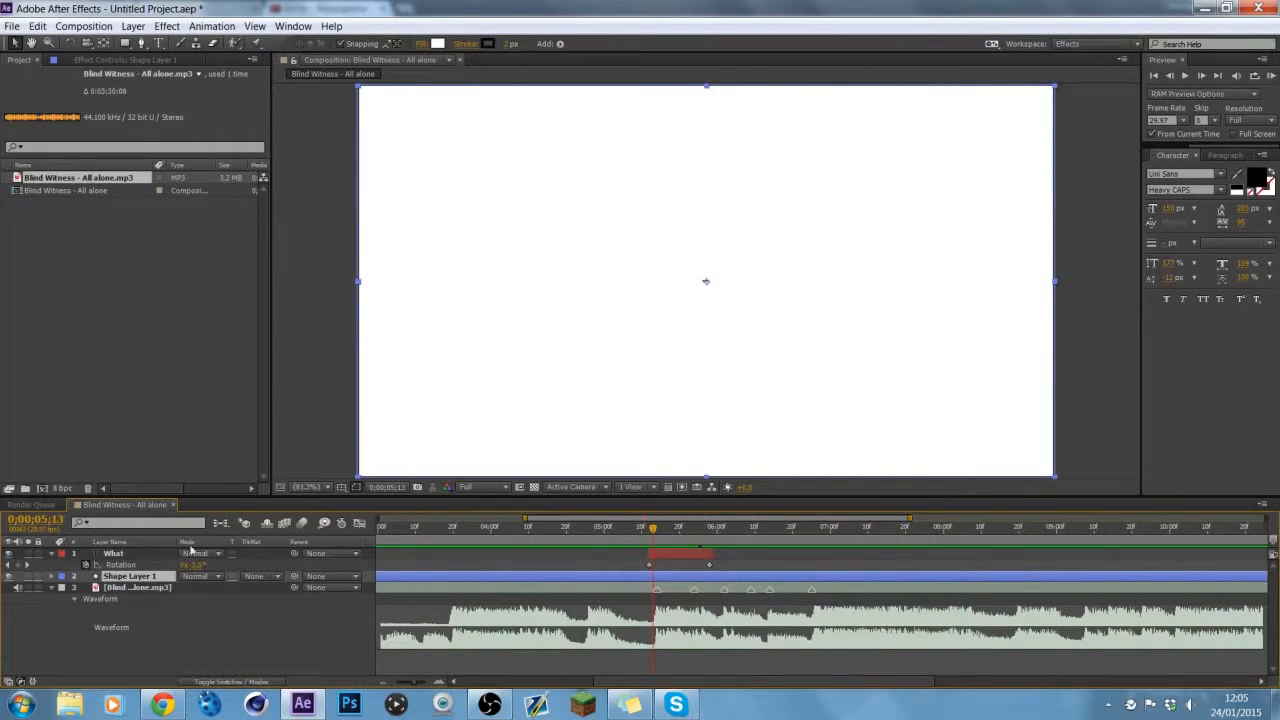
Step: Reshape the start of the "What" layer's Scale curve so the word grows sooner, and scrub through the pop-in
{"action": "left_click", "coordinate": [127, 566]}
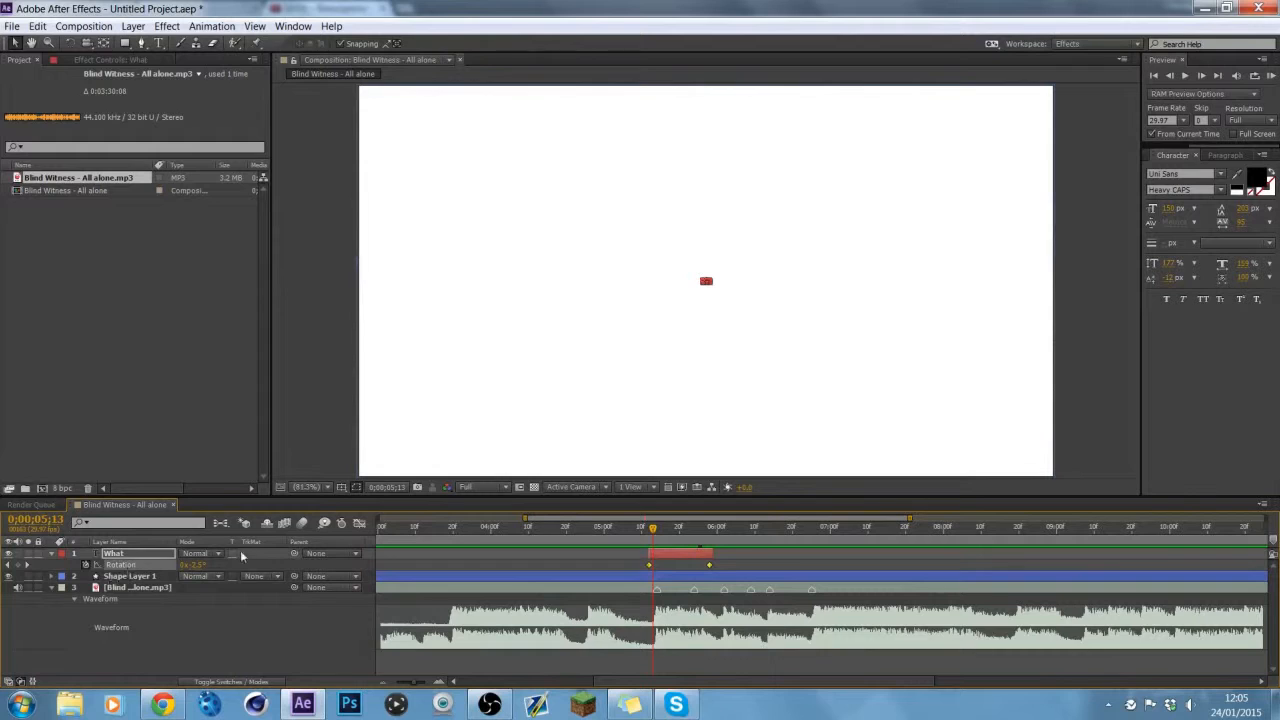
{"action": "key", "text": "s"}
{"action": "left_click", "coordinate": [359, 523]}
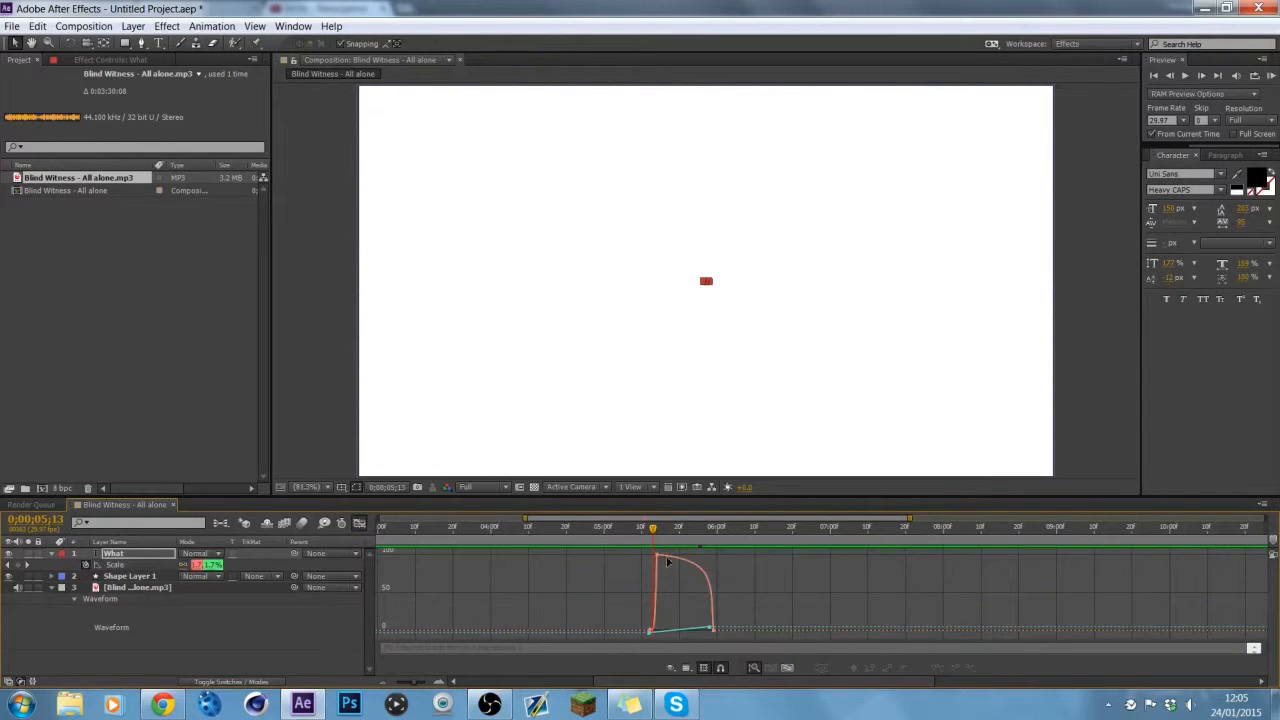
{"action": "mouse_move", "coordinate": [655, 624]}
{"action": "left_mouse_down"}
{"action": "mouse_move", "coordinate": [656, 642]}
{"action": "mouse_move", "coordinate": [668, 605]}
{"action": "left_mouse_up"}
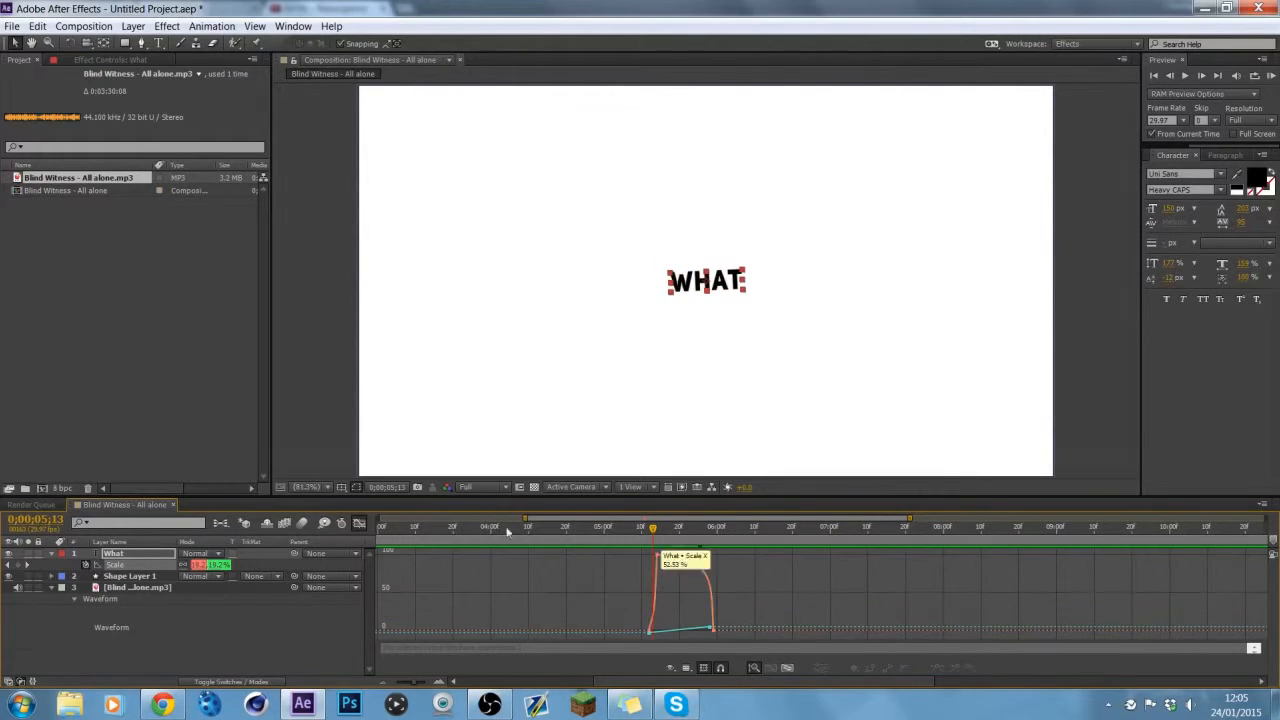
{"action": "left_click_drag", "start_coordinate": [624, 536], "coordinate": [698, 547]}
Step: Add a Rotation keyframe to the "What" layer at 0;00;05;14 and apply Easy Ease Out to it in the Graph Editor
{"action": "left_click", "coordinate": [359, 523]}
{"action": "key", "text": "r"}
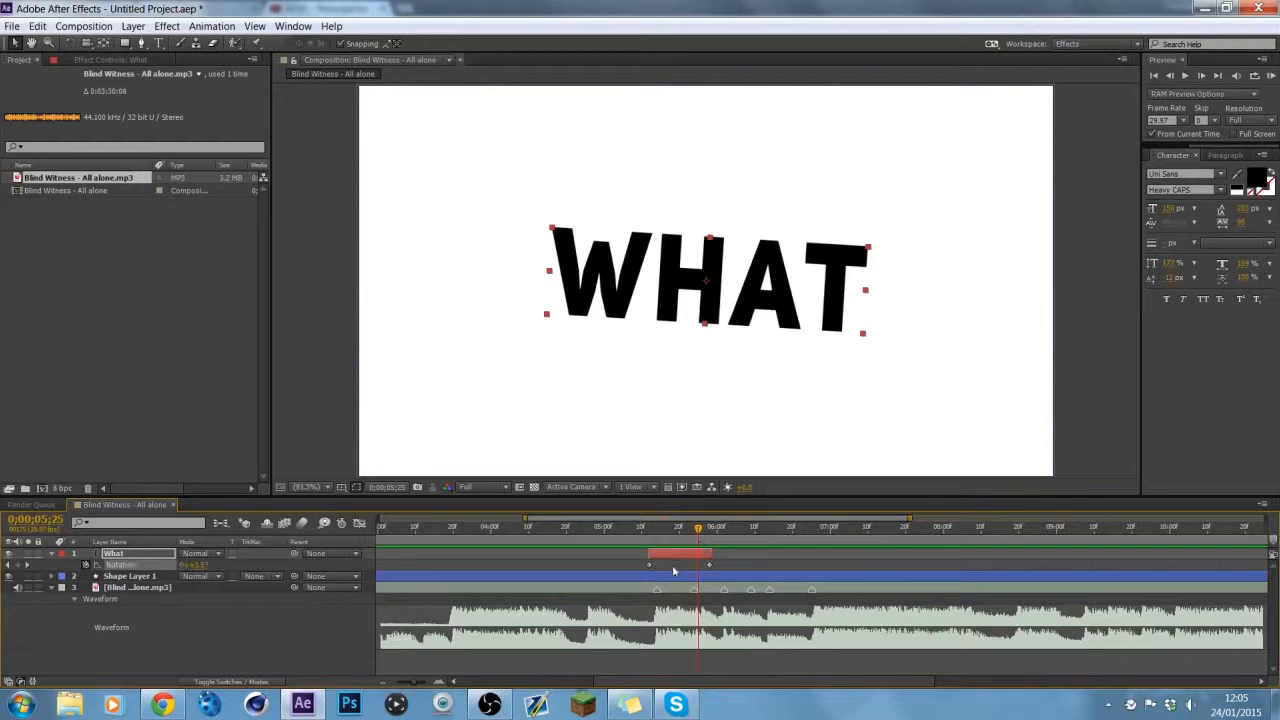
{"action": "left_click", "coordinate": [657, 530]}
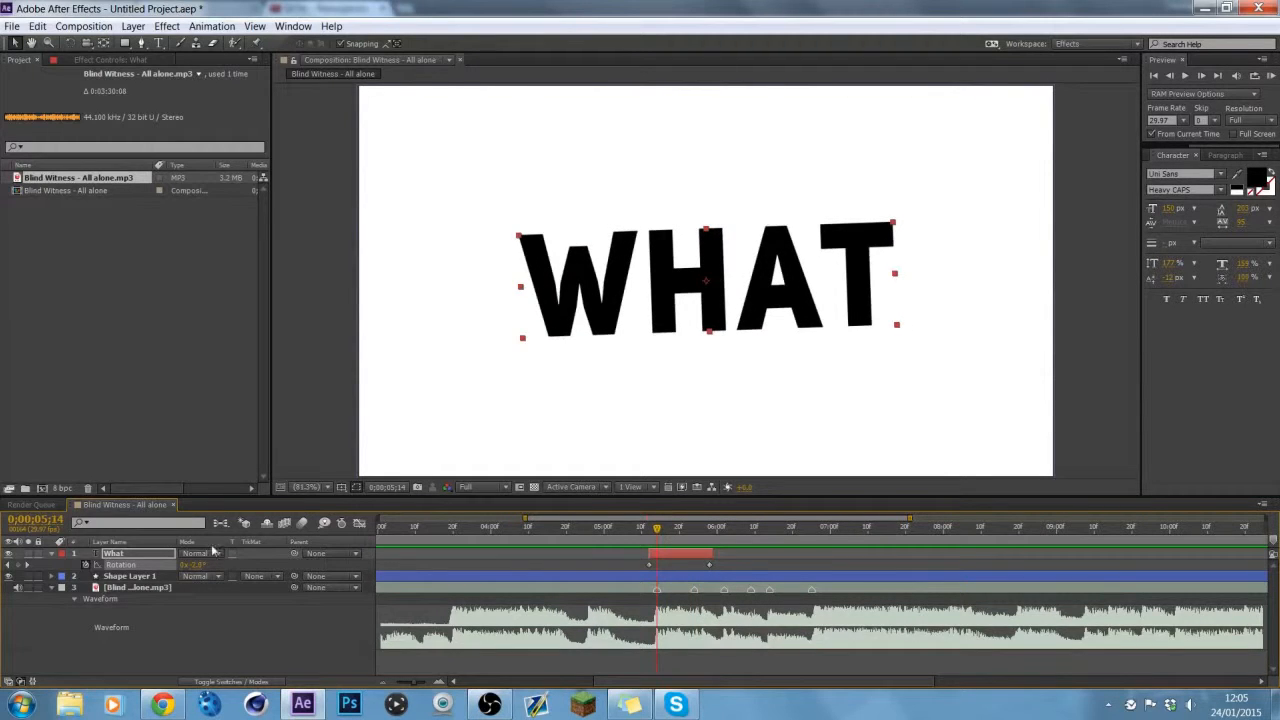
{"action": "left_click", "coordinate": [359, 523]}
{"action": "left_click", "coordinate": [679, 607]}
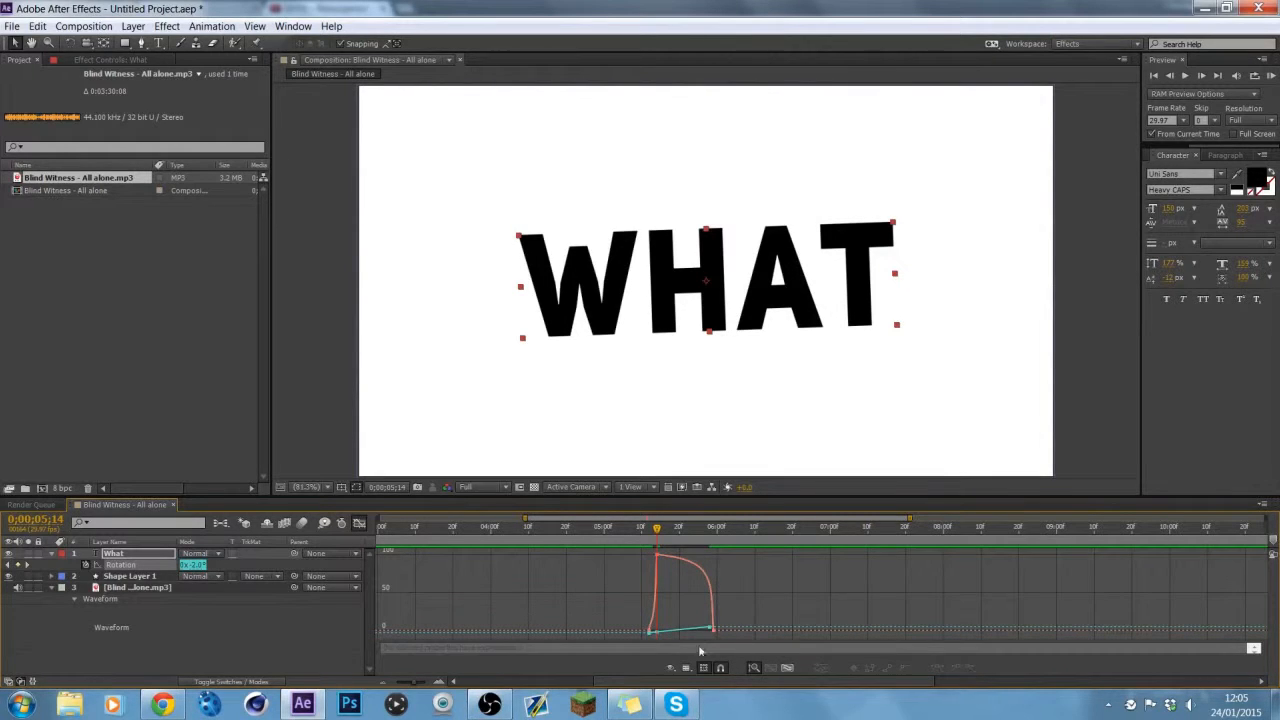
{"action": "left_click", "coordinate": [657, 632]}
{"action": "left_click", "coordinate": [969, 668]}
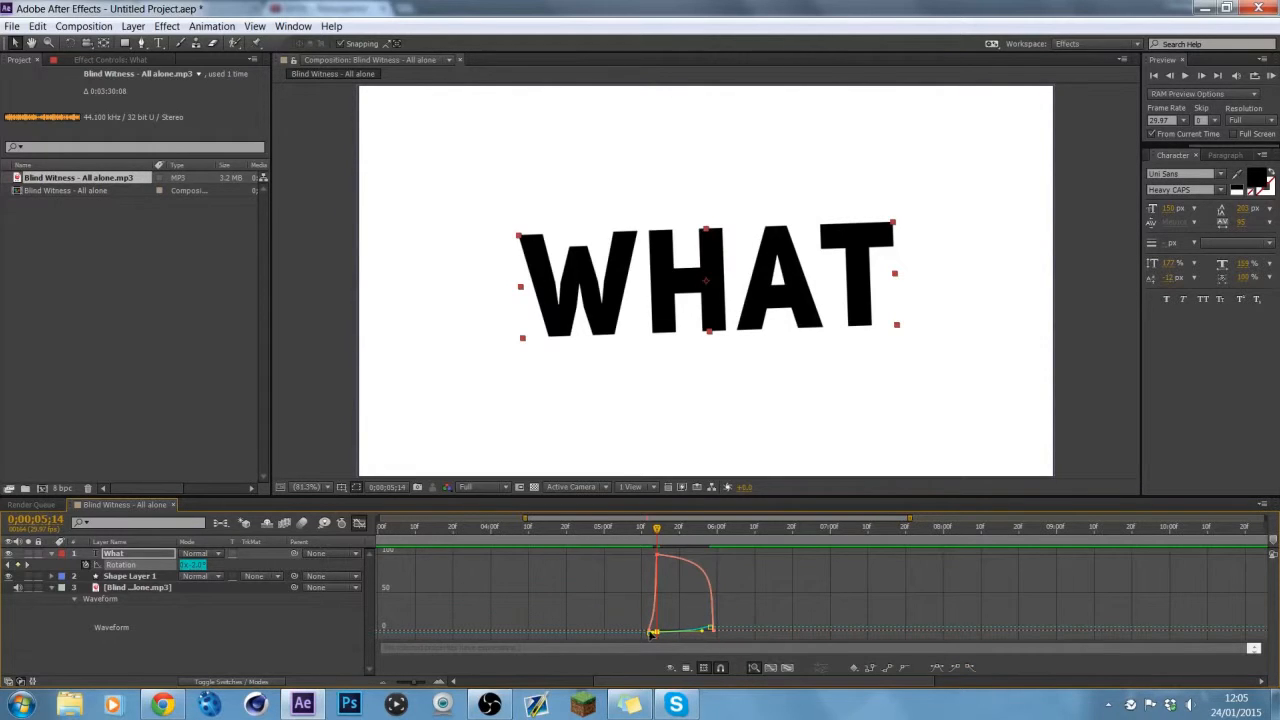
Step: Leave the Graph Editor, move the playhead to 0;00;05;04 and collapse the "What" layer's properties
{"action": "left_click", "coordinate": [360, 524]}
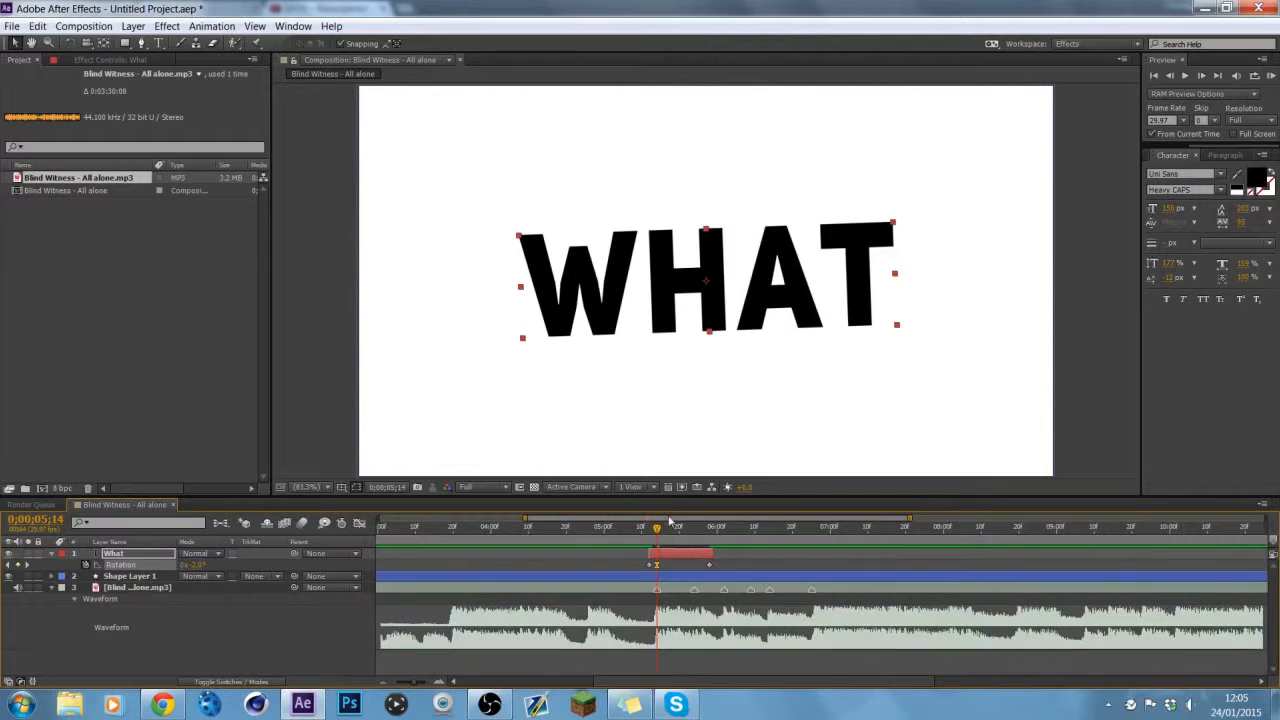
{"action": "left_click_drag", "start_coordinate": [660, 530], "coordinate": [619, 532]}
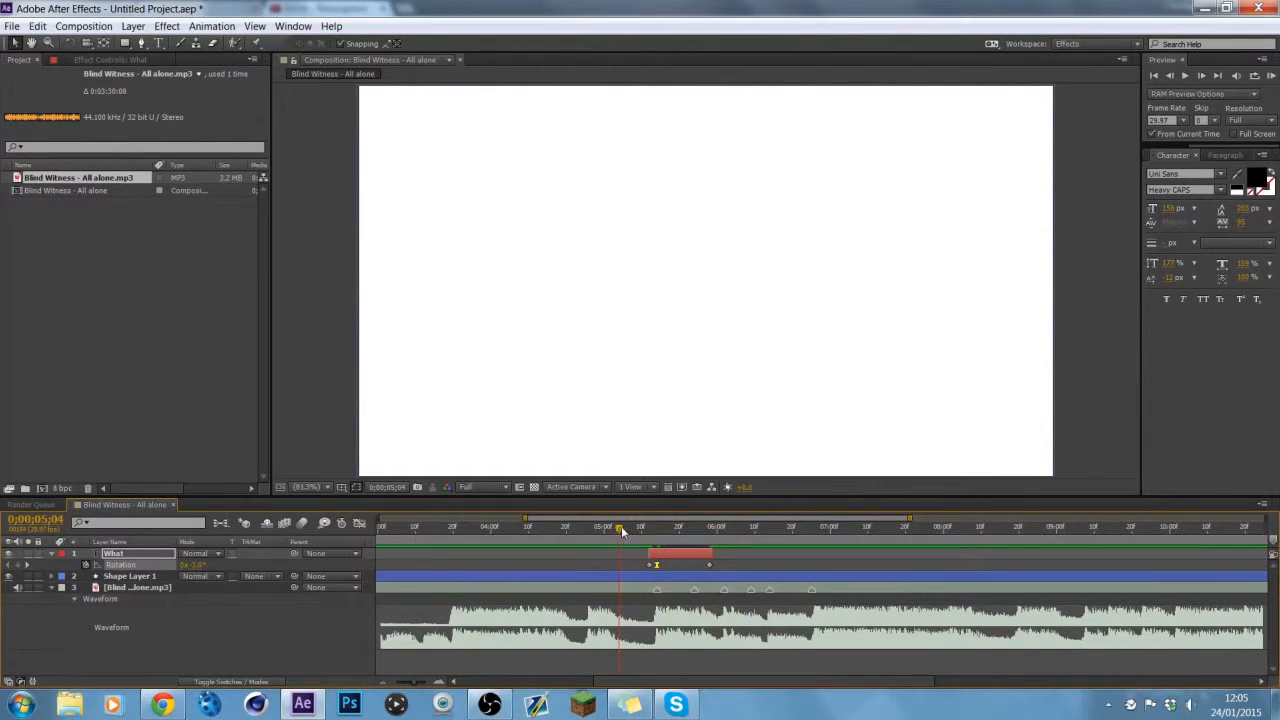
{"action": "key", "text": "r"}
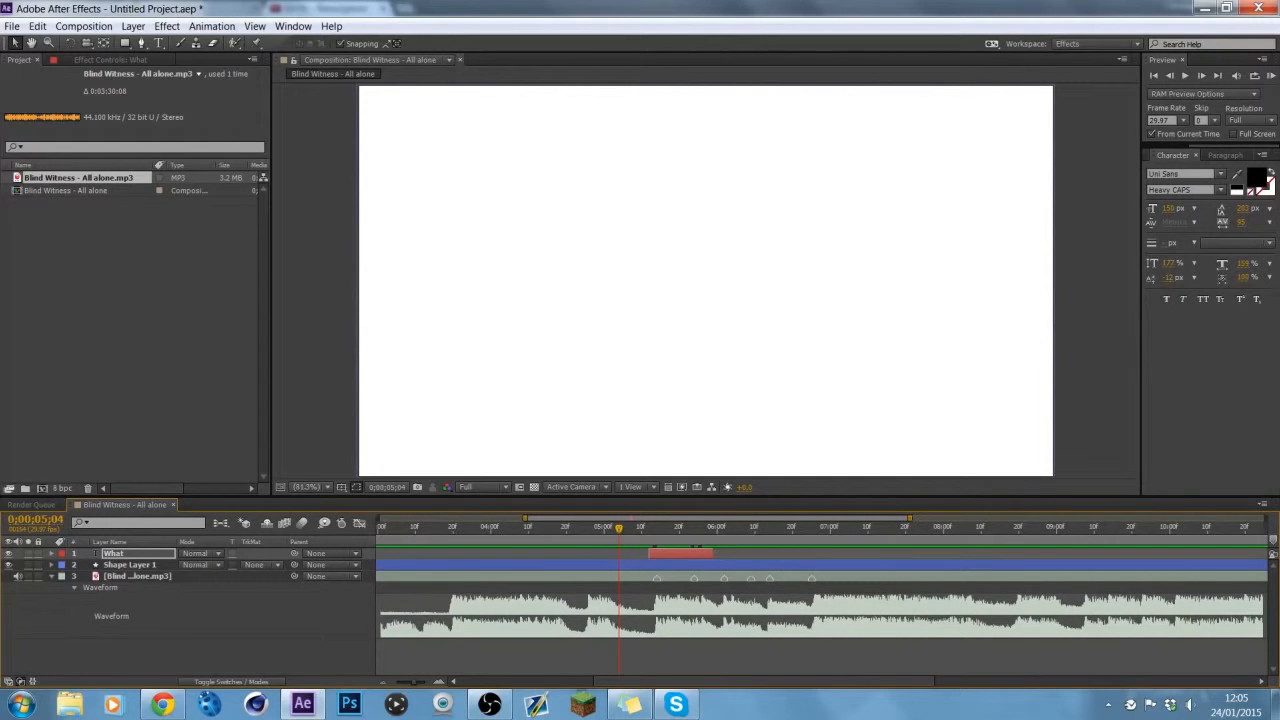
Step: RAM-preview the "What" animation from 0;00;05;04, and stop playback
{"action": "left_click", "coordinate": [1271, 80]}
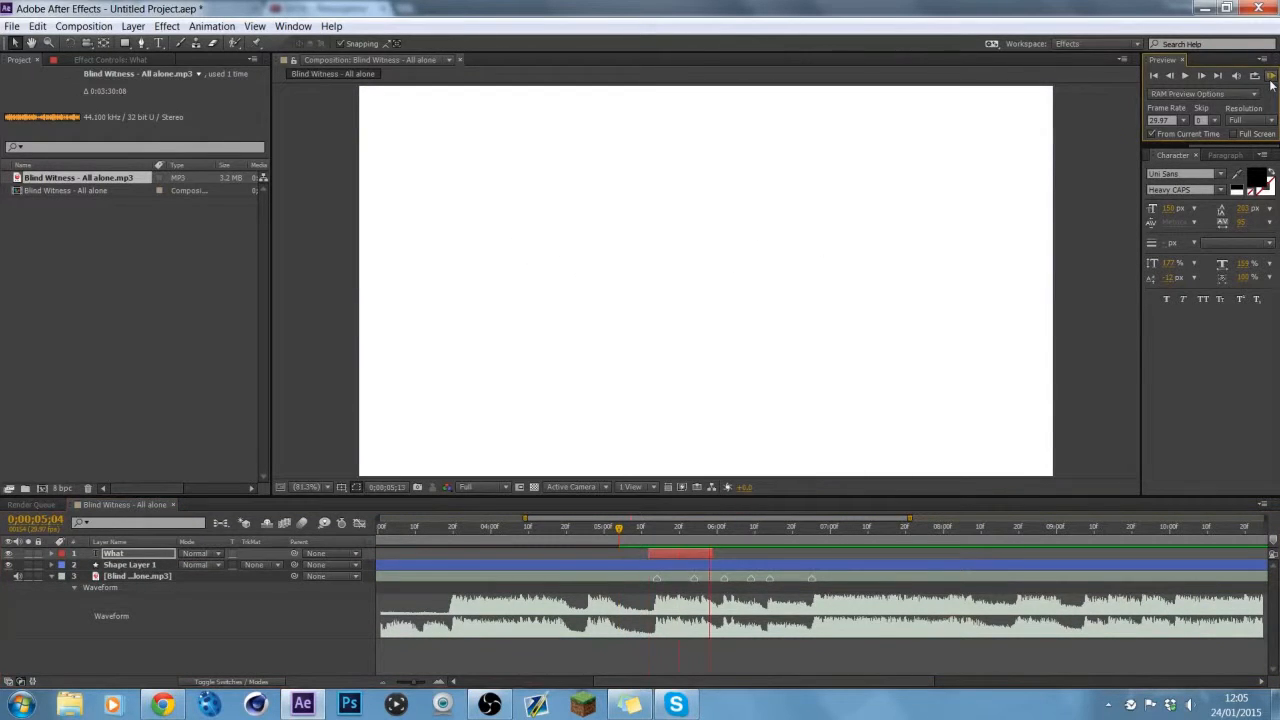
{"action": "key", "text": "space"}
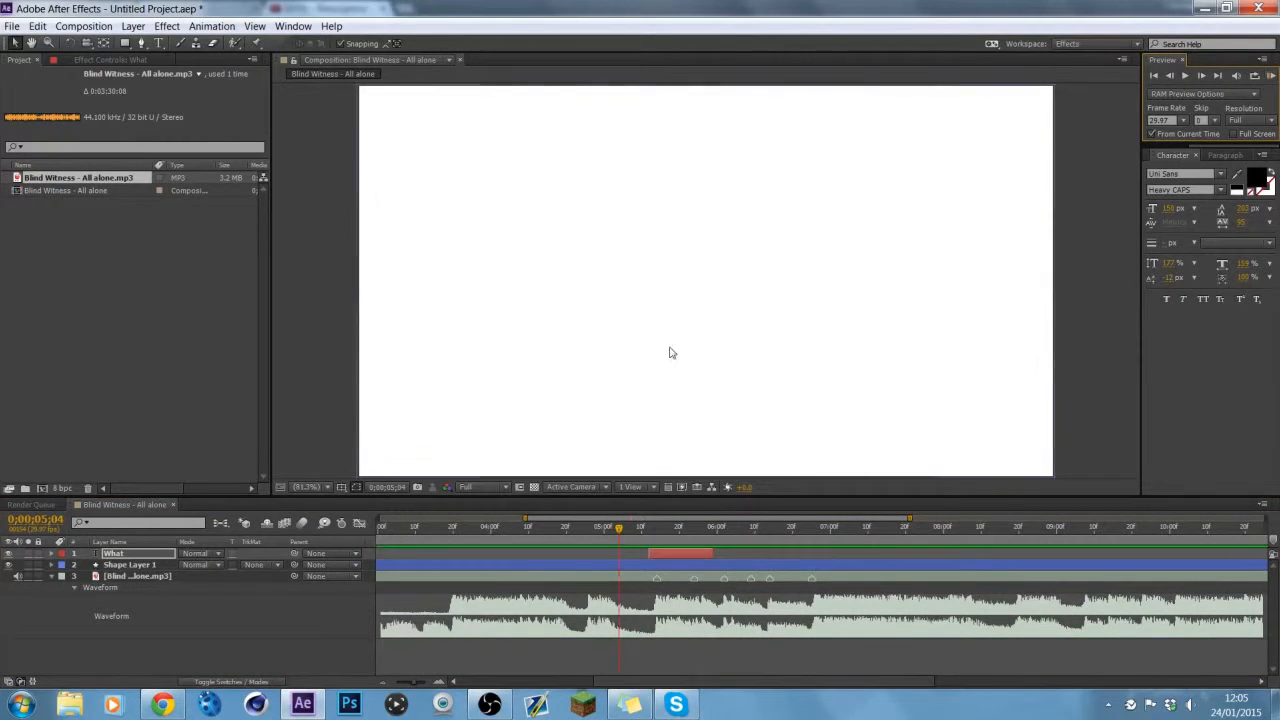
Step: Duplicate the "What" layer, slide the copy toward the second beat marker, and reveal its Scale keyframes
{"action": "left_click", "coordinate": [689, 537]}
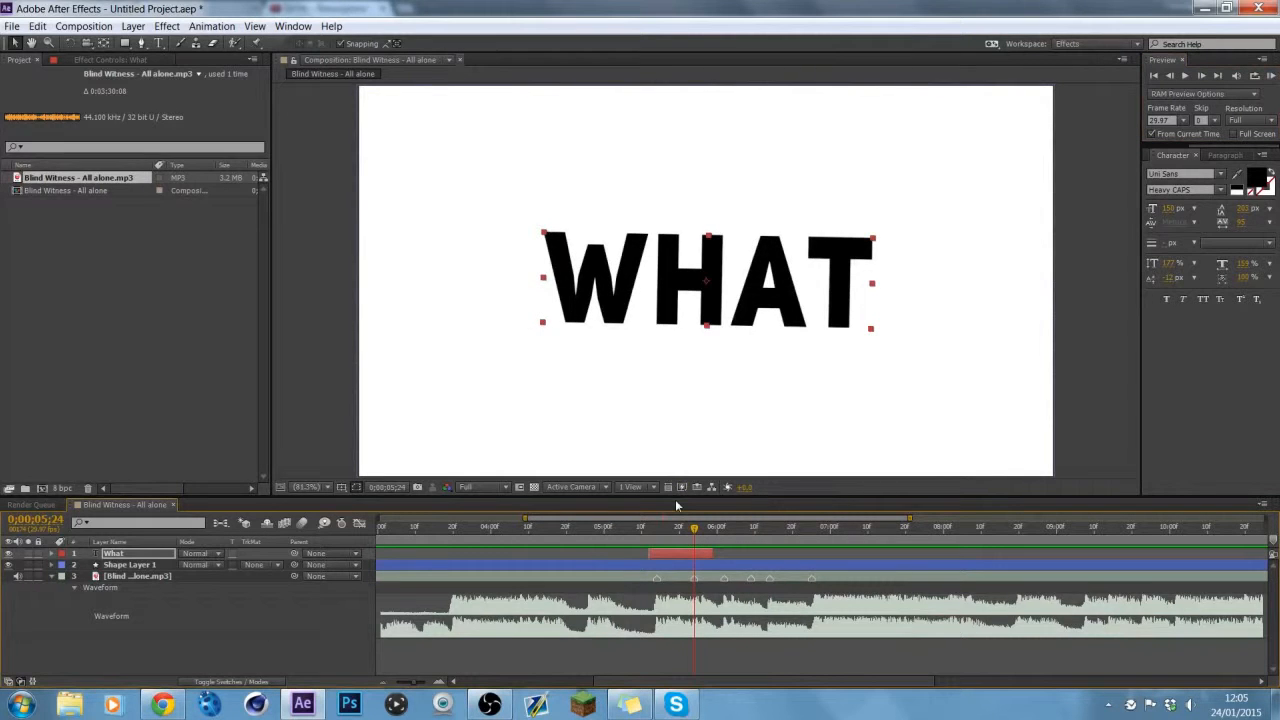
{"action": "key", "text": "ctrl+d"}
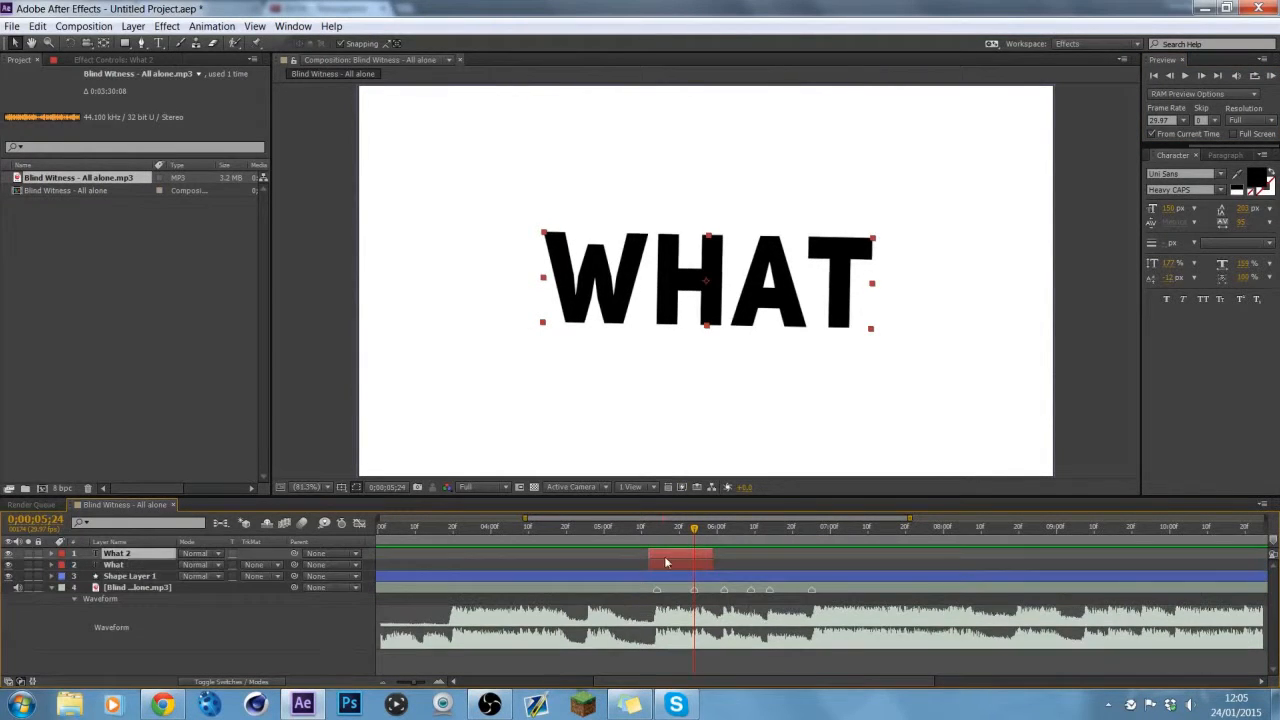
{"action": "left_click_drag", "start_coordinate": [666, 555], "coordinate": [696, 563]}
{"action": "key", "text": "s"}
Step: Add a layer marker at the copy's 100% Scale keyframe and align it with the beat at 0;00;05;24
{"action": "left_click", "coordinate": [688, 534]}
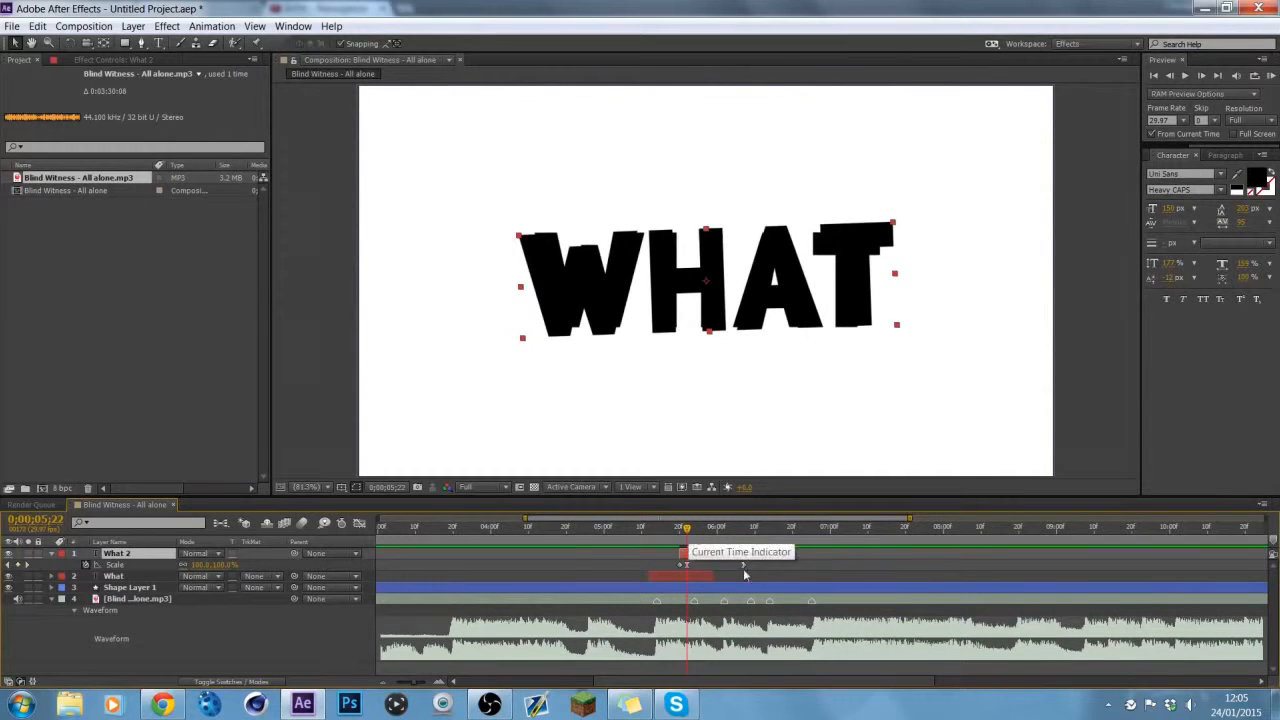
{"action": "key", "text": "s"}
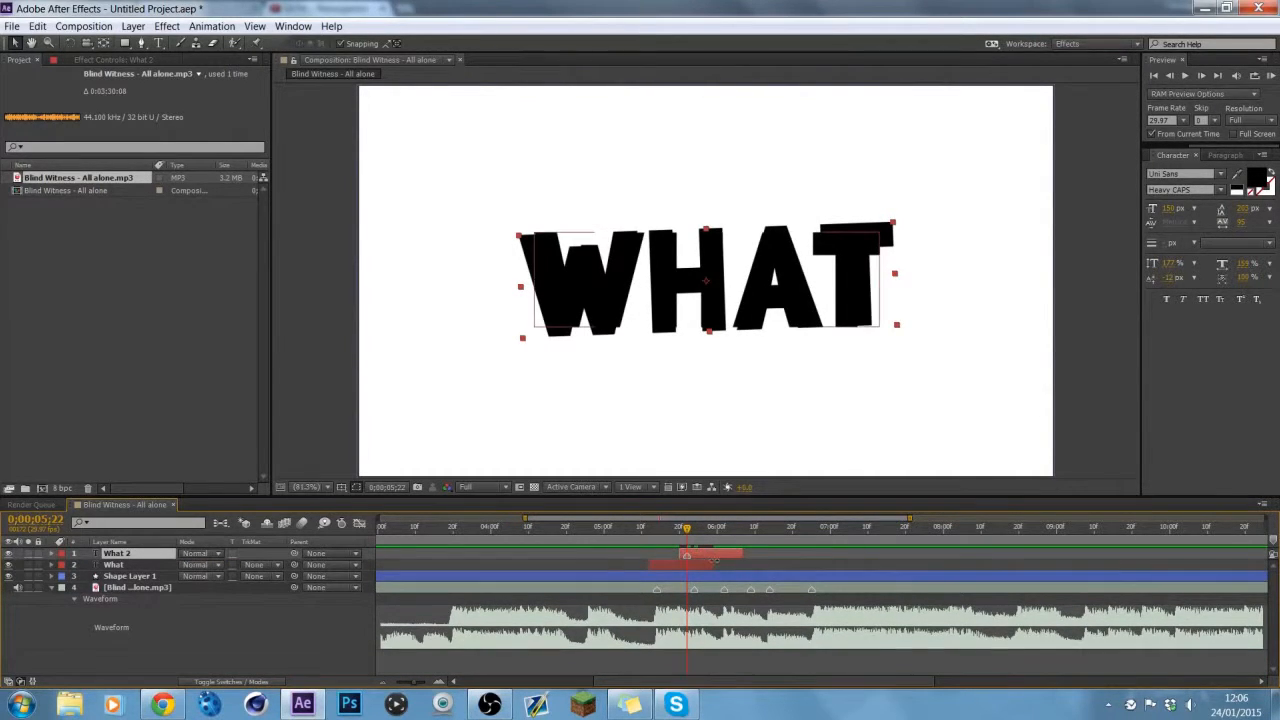
{"action": "left_click", "coordinate": [696, 541]}
{"action": "left_click_drag", "start_coordinate": [700, 556], "coordinate": [708, 556]}
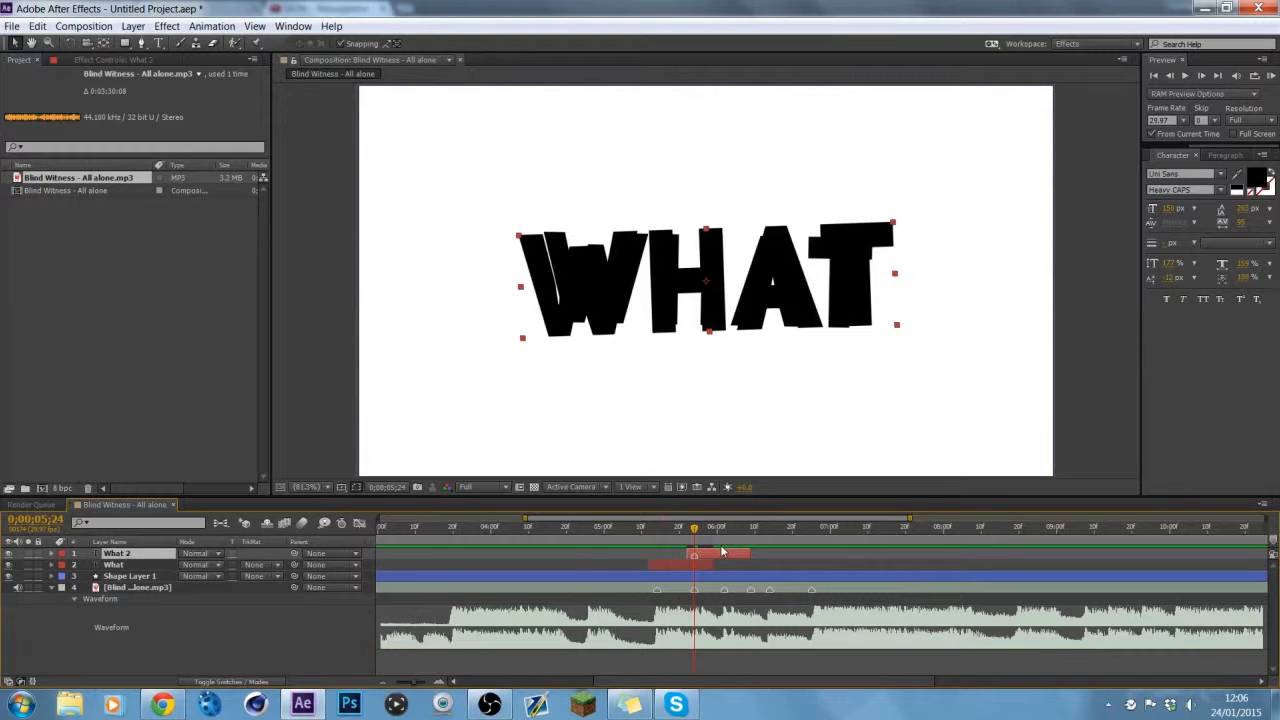
{"action": "key", "text": "ctrl+s"}
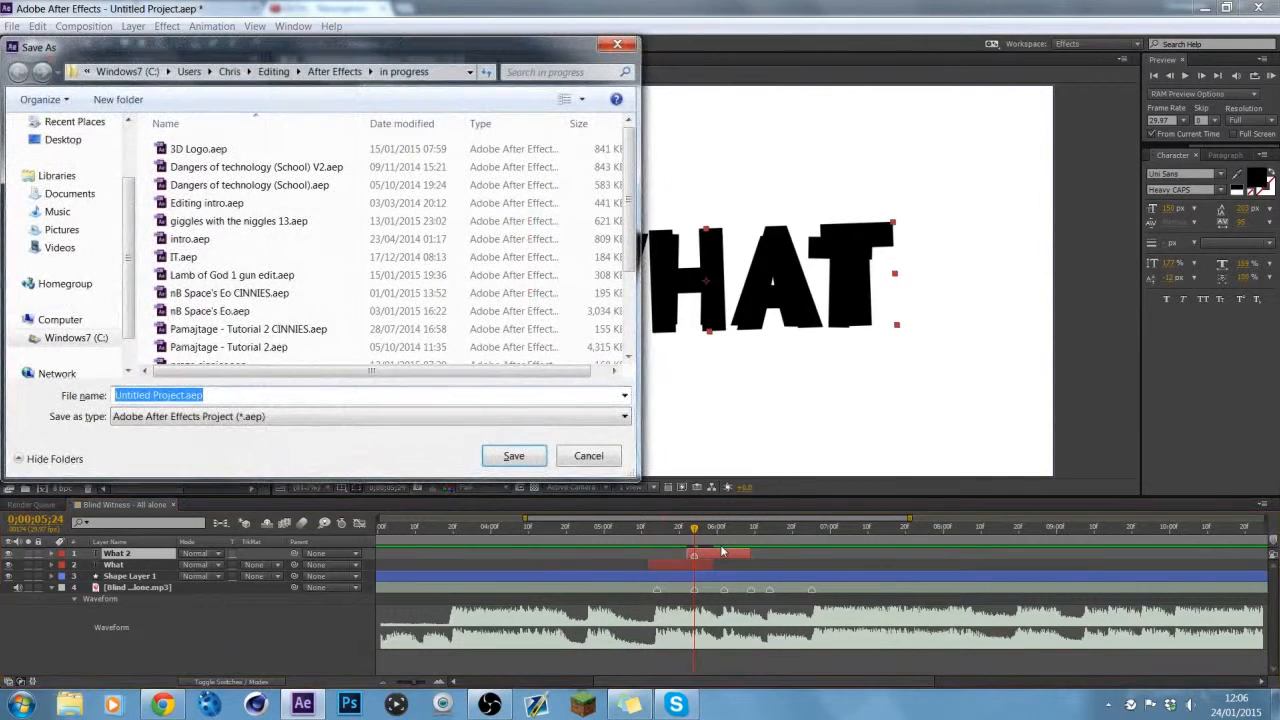
{"action": "key", "text": "Escape"}
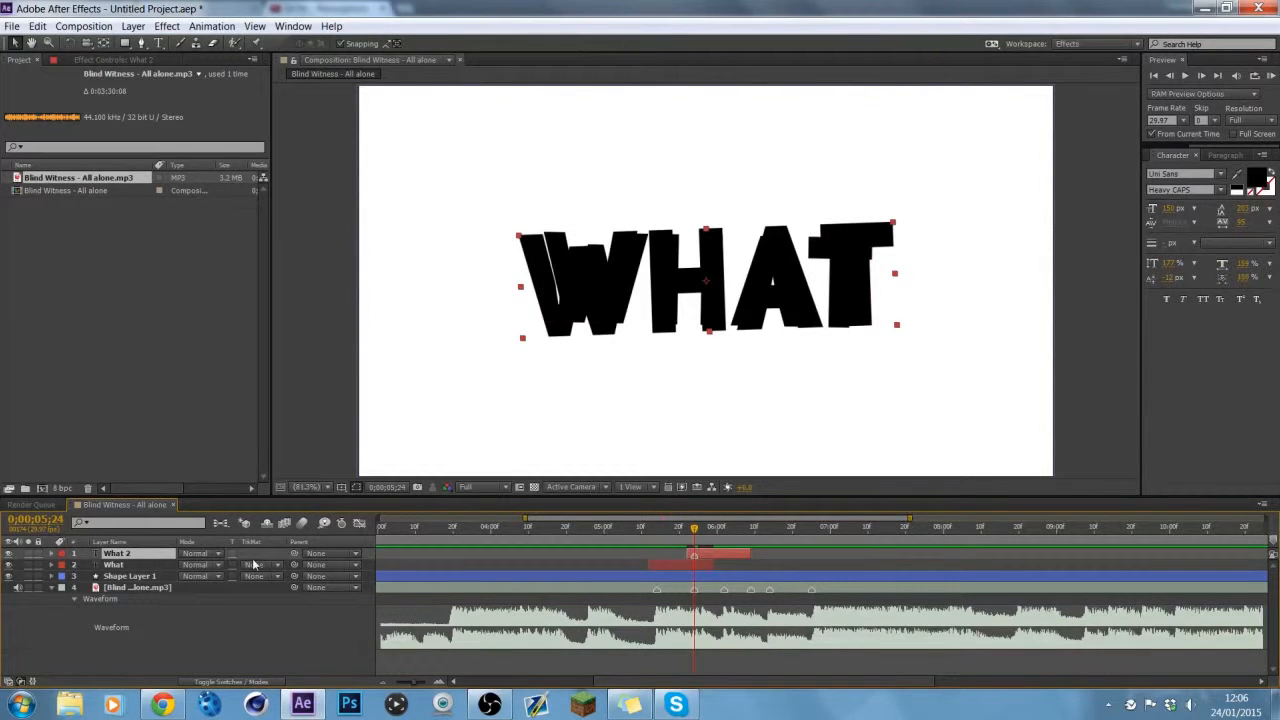
Step: Expand the "What 2" layer's Transform properties and move its last Rotation keyframe in line with its last Scale keyframe
{"action": "left_click", "coordinate": [51, 553]}
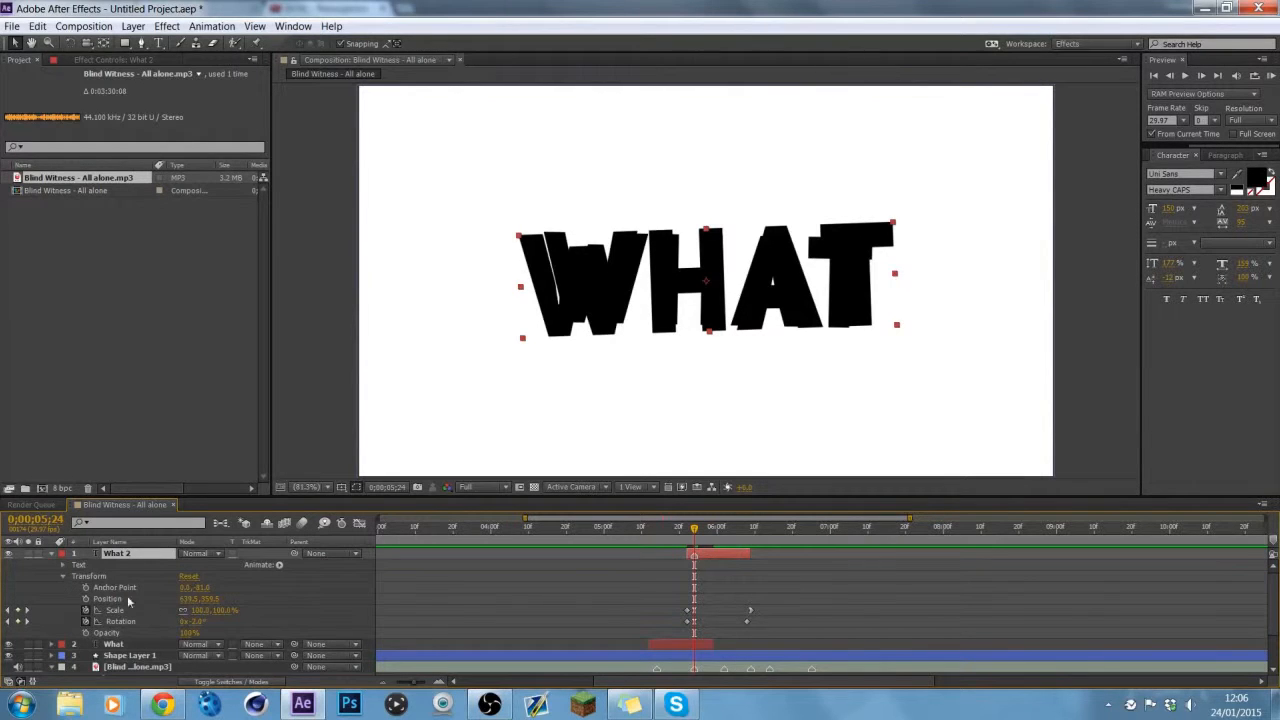
{"action": "key", "text": "l"}
{"action": "key", "text": "l"}
{"action": "left_click_drag", "start_coordinate": [684, 497], "coordinate": [743, 503]}
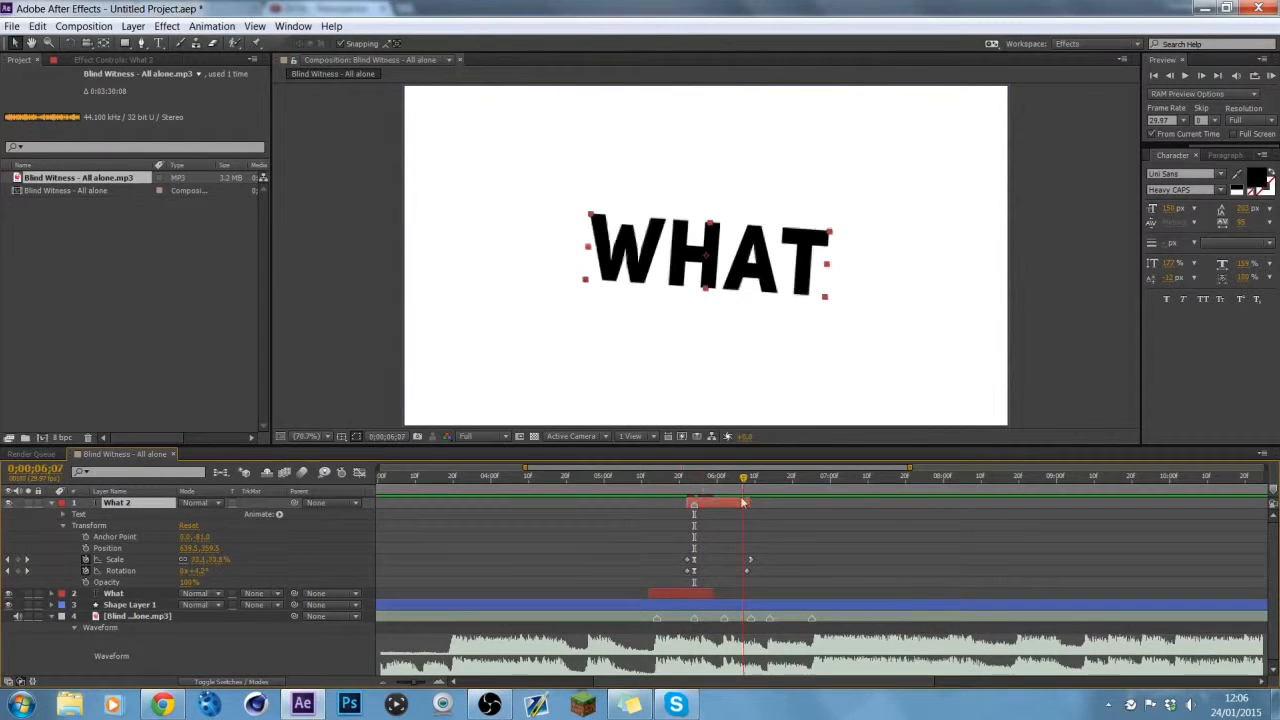
{"action": "left_click", "coordinate": [750, 571]}
Step: Move the original "What" layer's last Rotation keyframe to the end of its layer bar and collapse the layer
{"action": "left_click", "coordinate": [698, 595]}
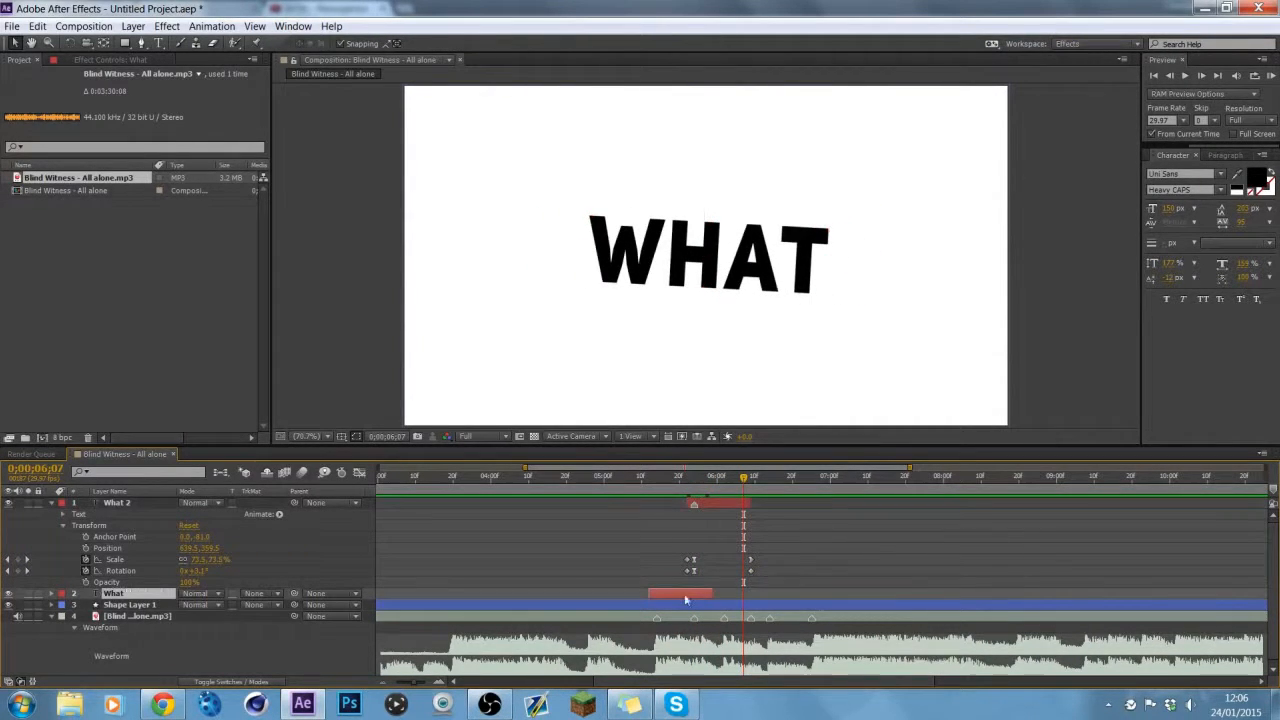
{"action": "key", "text": "r"}
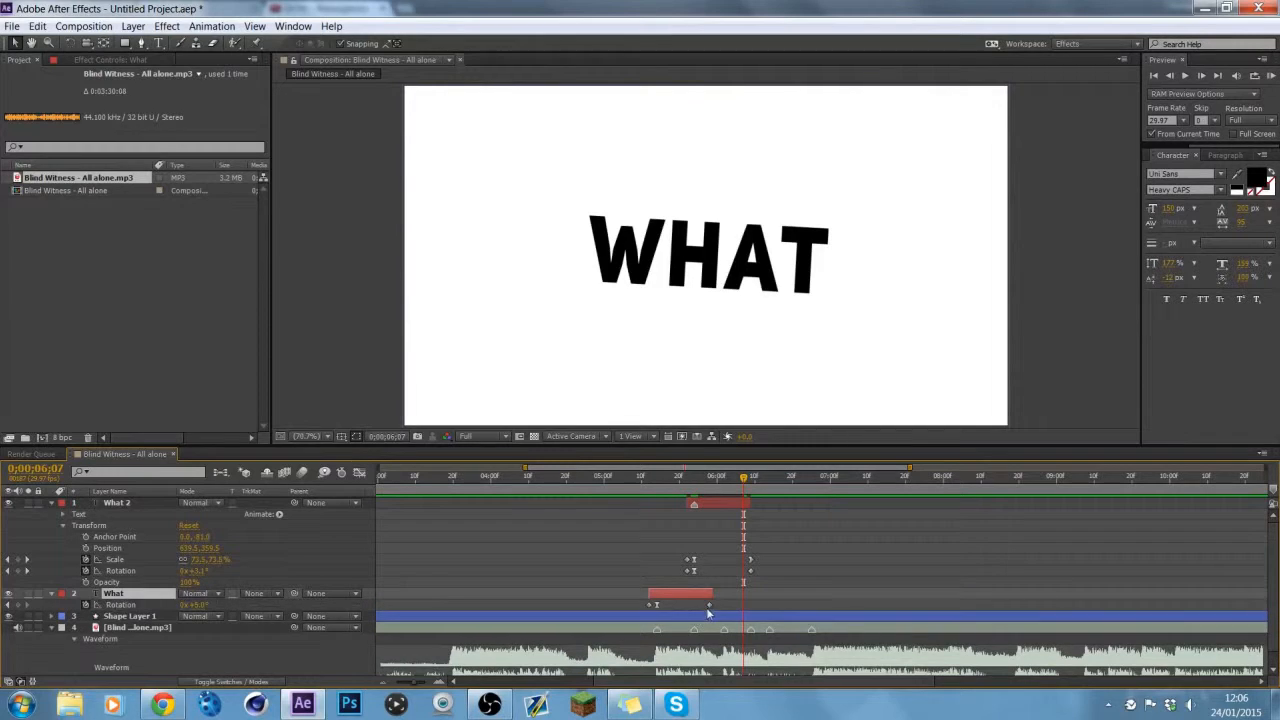
{"action": "left_click_drag", "start_coordinate": [709, 606], "coordinate": [713, 606]}
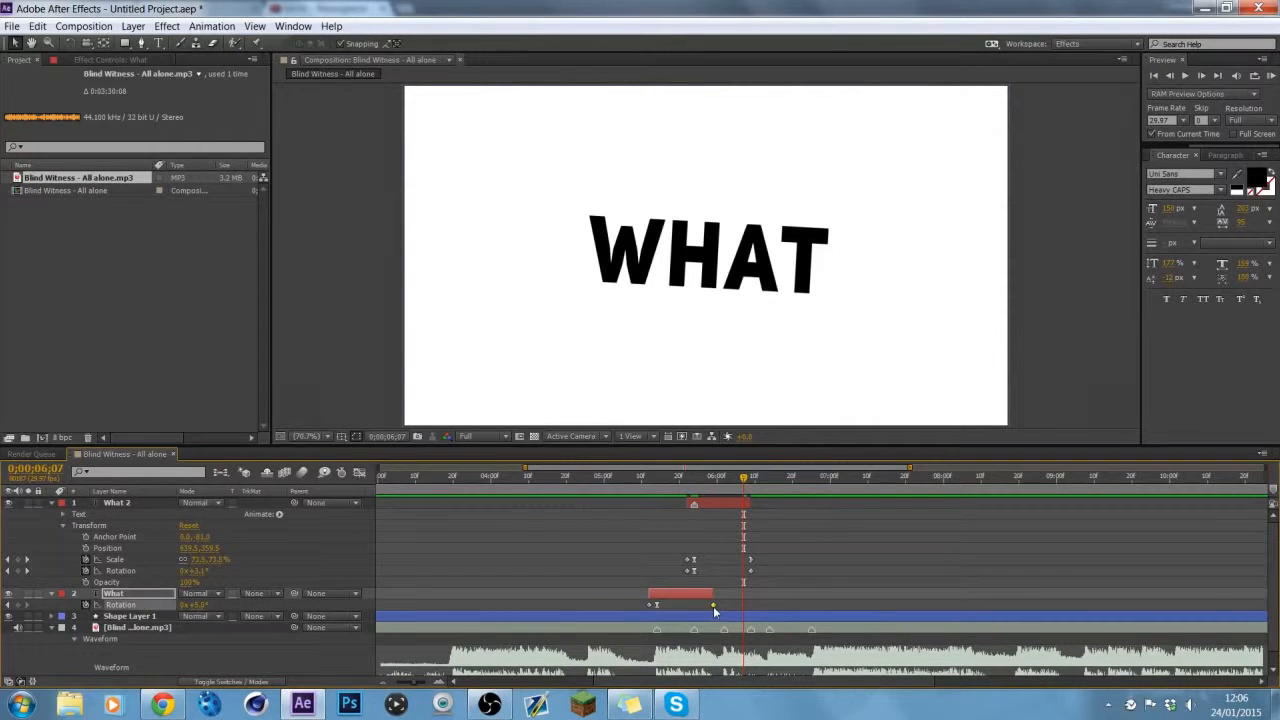
{"action": "left_click", "coordinate": [52, 594]}
Step: Move the "What 2" layer's last Scale and Rotation keyframes to 0;00;06;06 and trim the layer's end to match
{"action": "left_click", "coordinate": [694, 480]}
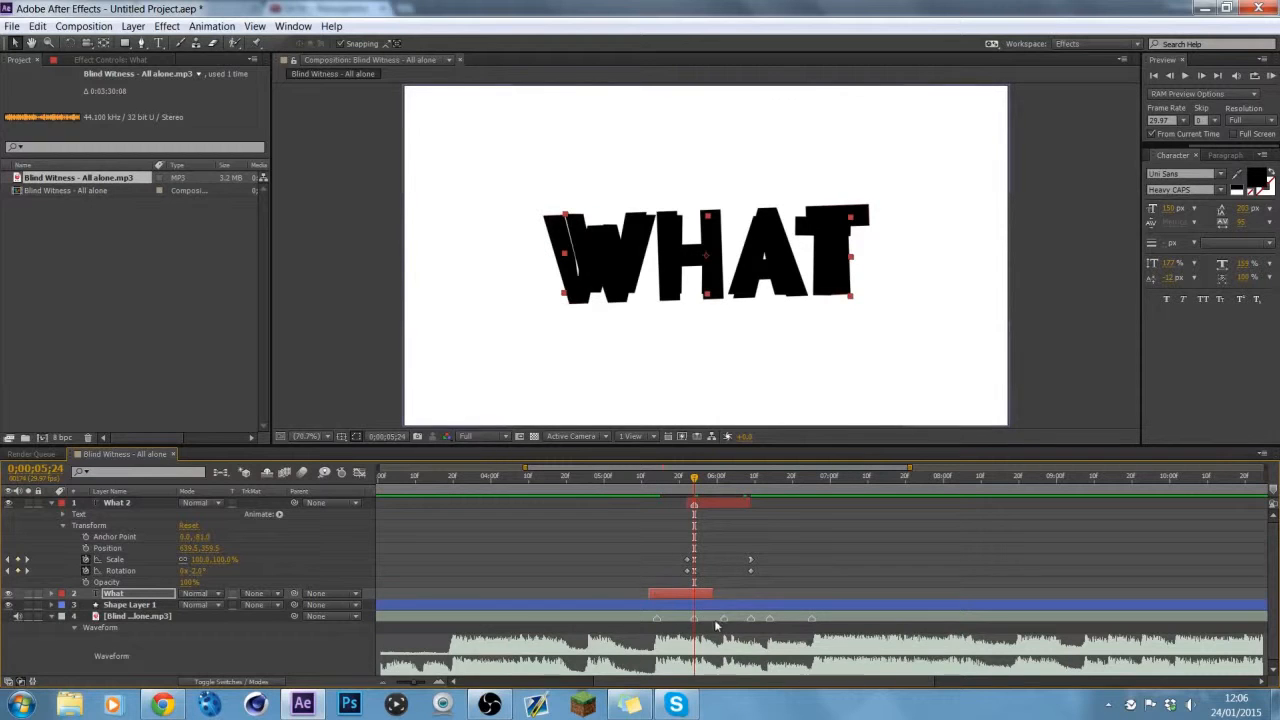
{"action": "left_click", "coordinate": [737, 482]}
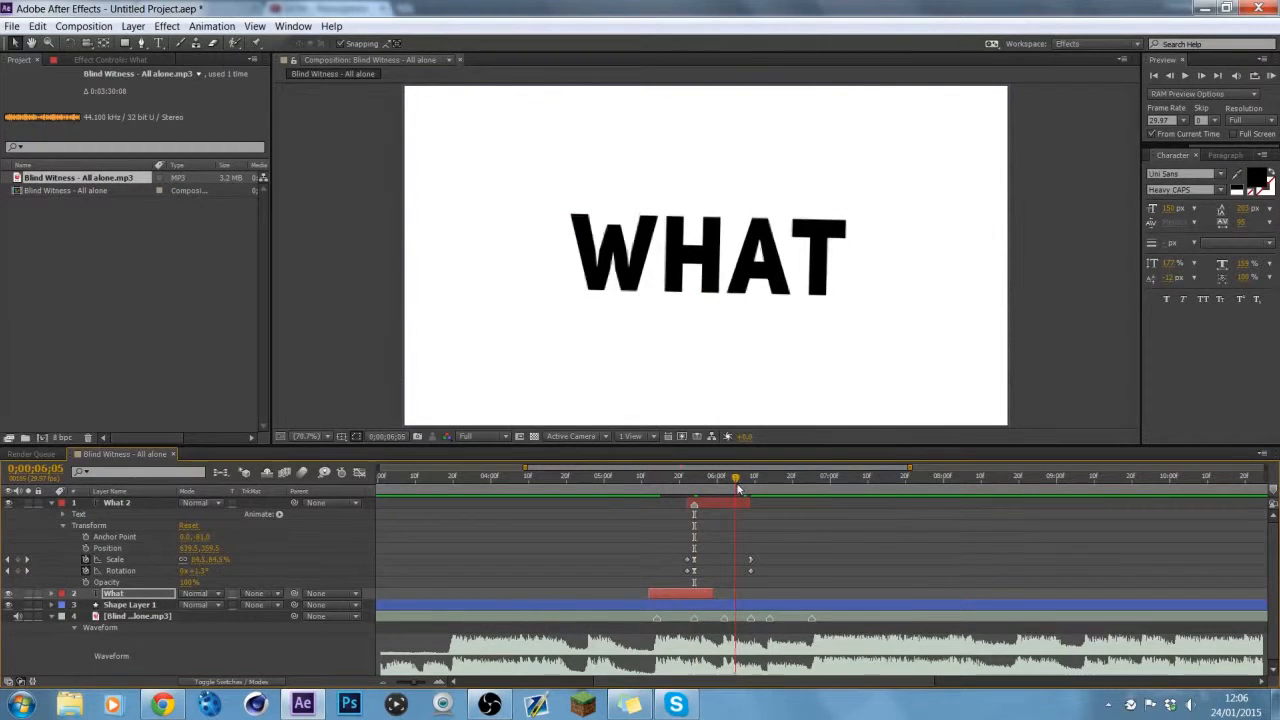
{"action": "left_click_drag", "start_coordinate": [763, 554], "coordinate": [738, 573]}
{"action": "key", "text": "alt+]"}
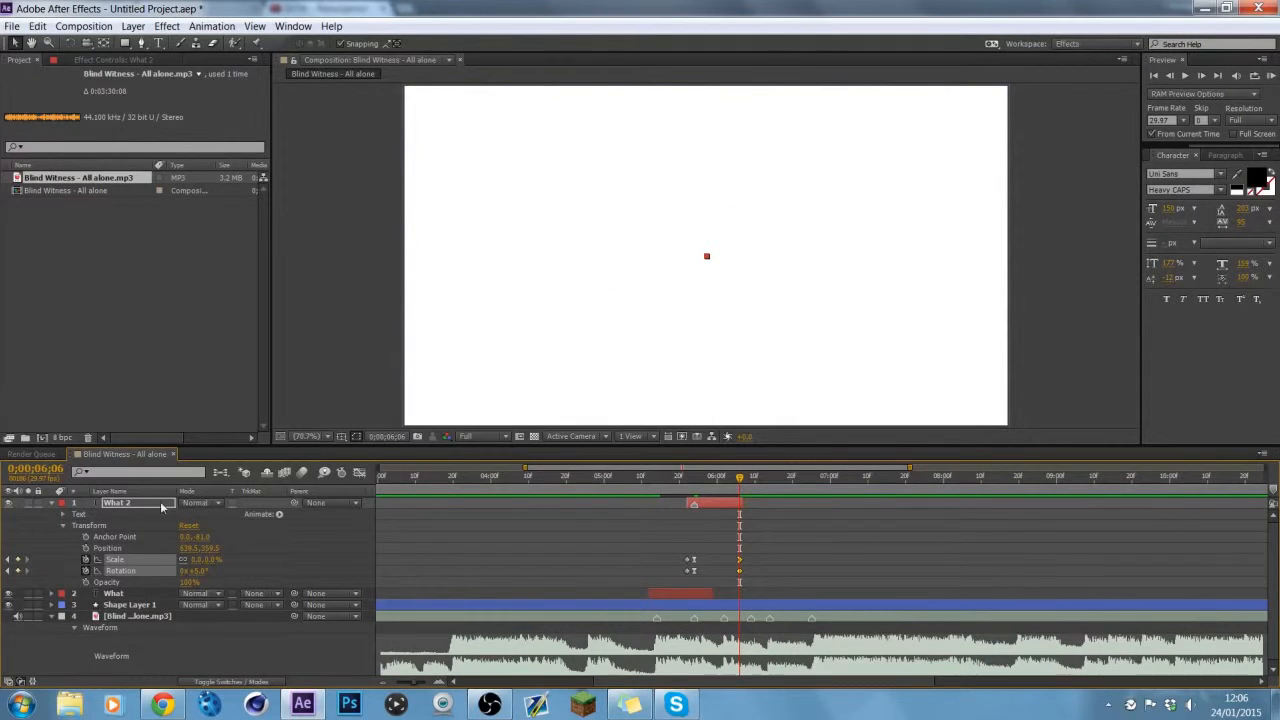
Step: Replace the "What 2" layer's text with "THE" using the Type tool
{"action": "left_click", "coordinate": [725, 479]}
{"action": "left_click", "coordinate": [158, 44]}
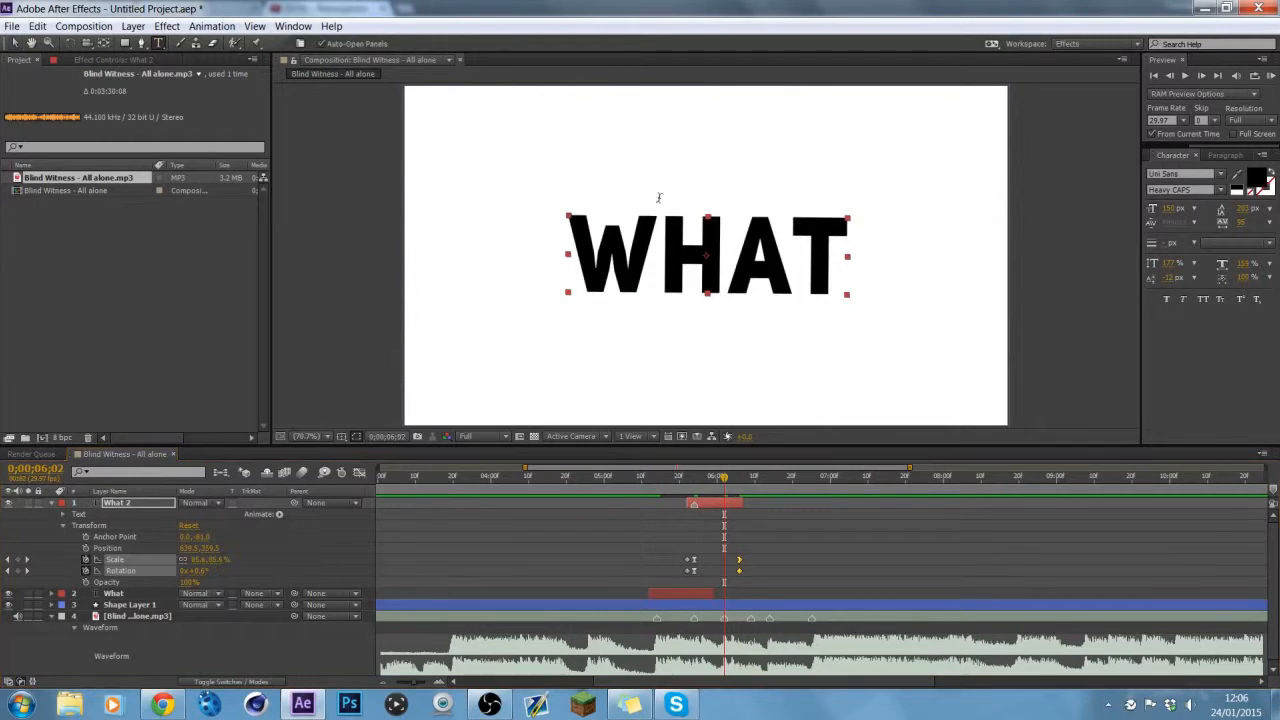
{"action": "left_click_drag", "start_coordinate": [850, 258], "coordinate": [600, 270]}
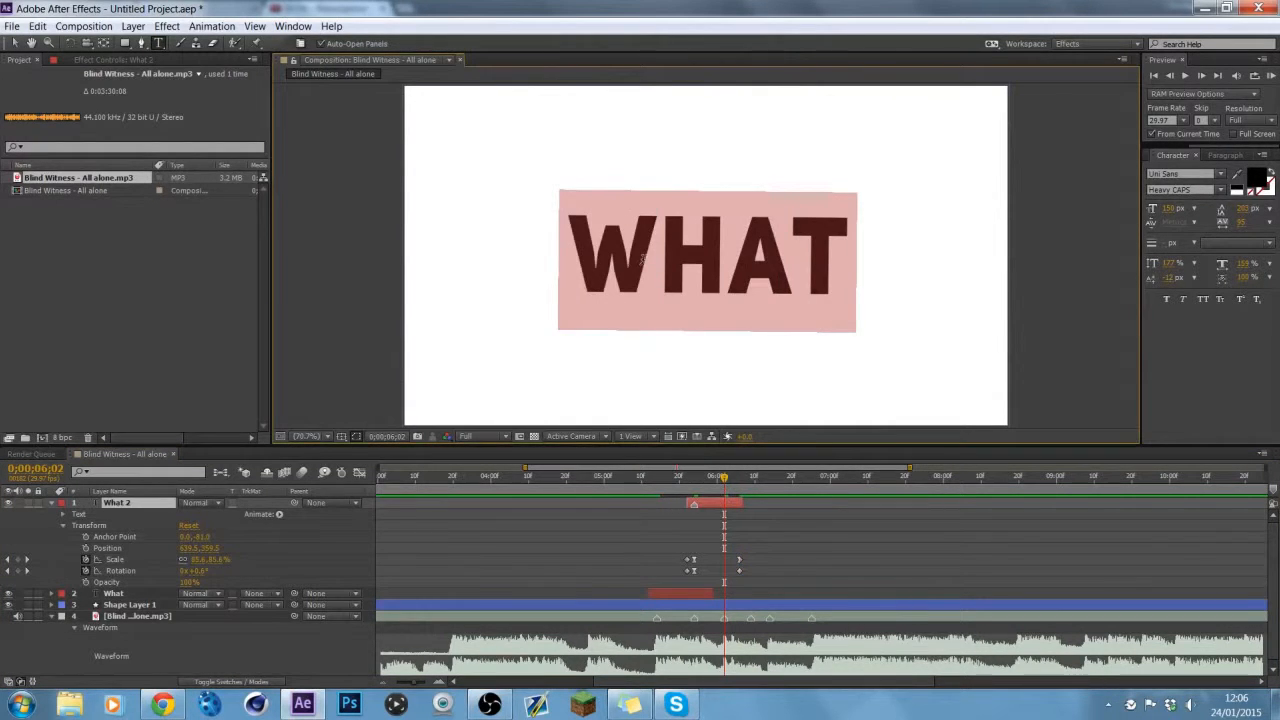
{"action": "type", "text": "TE"}
{"action": "key", "text": "BackSpace"}
{"action": "type", "text": "HE"}
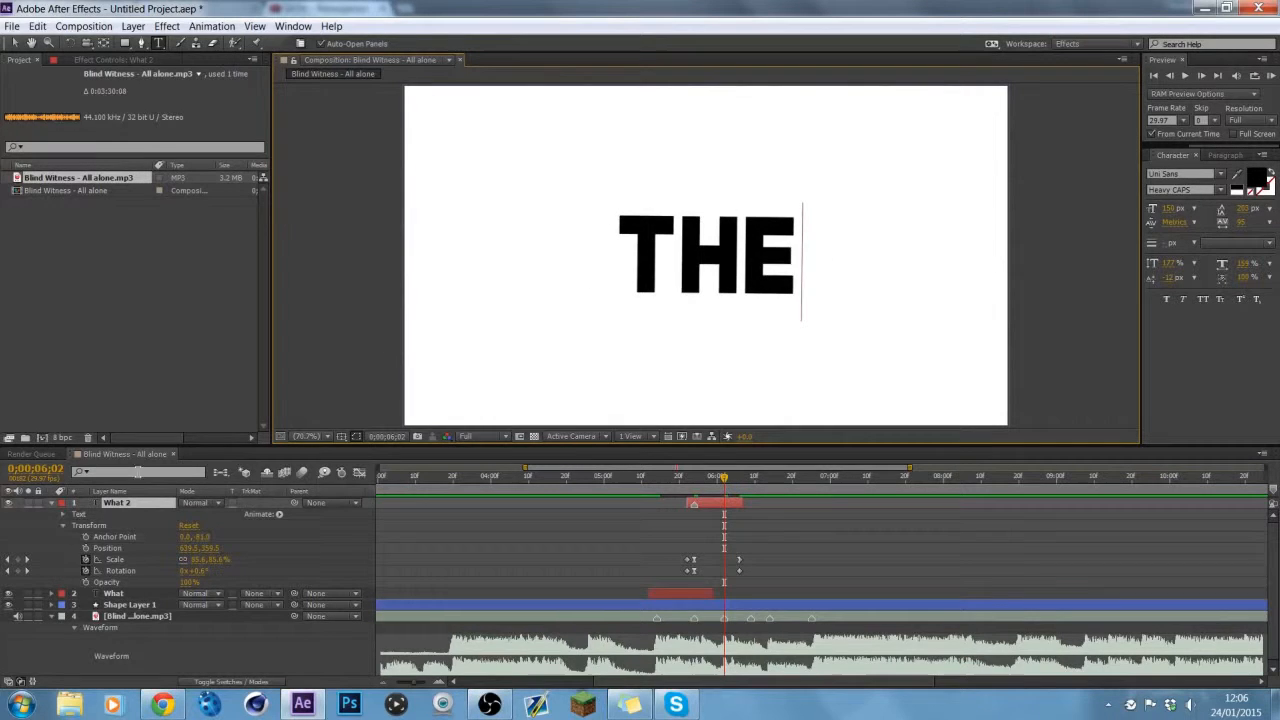
Step: Reverse the tilt of "The" at its 0;00;05;22 Rotation keyframe and set the 0;00;05;24 keyframe to 2°
{"action": "left_click", "coordinate": [689, 481]}
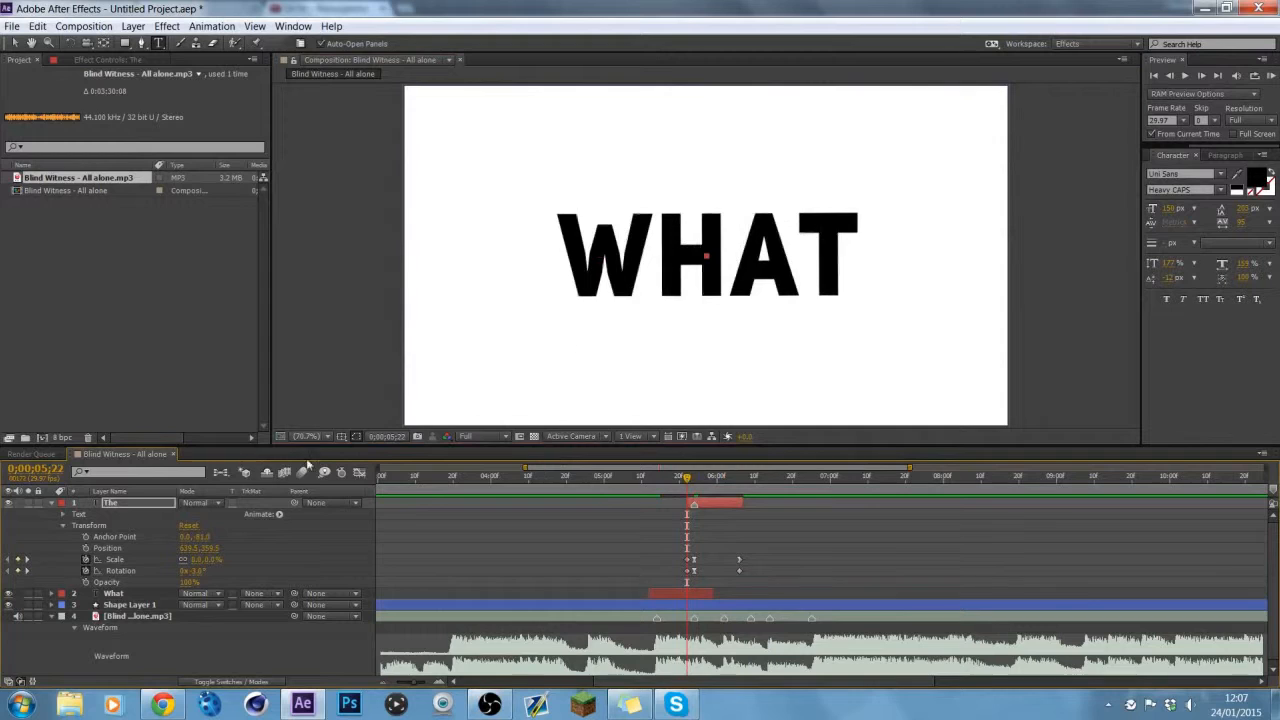
{"action": "left_click", "coordinate": [200, 570]}
{"action": "key", "text": "Return"}
{"action": "left_click", "coordinate": [697, 476]}
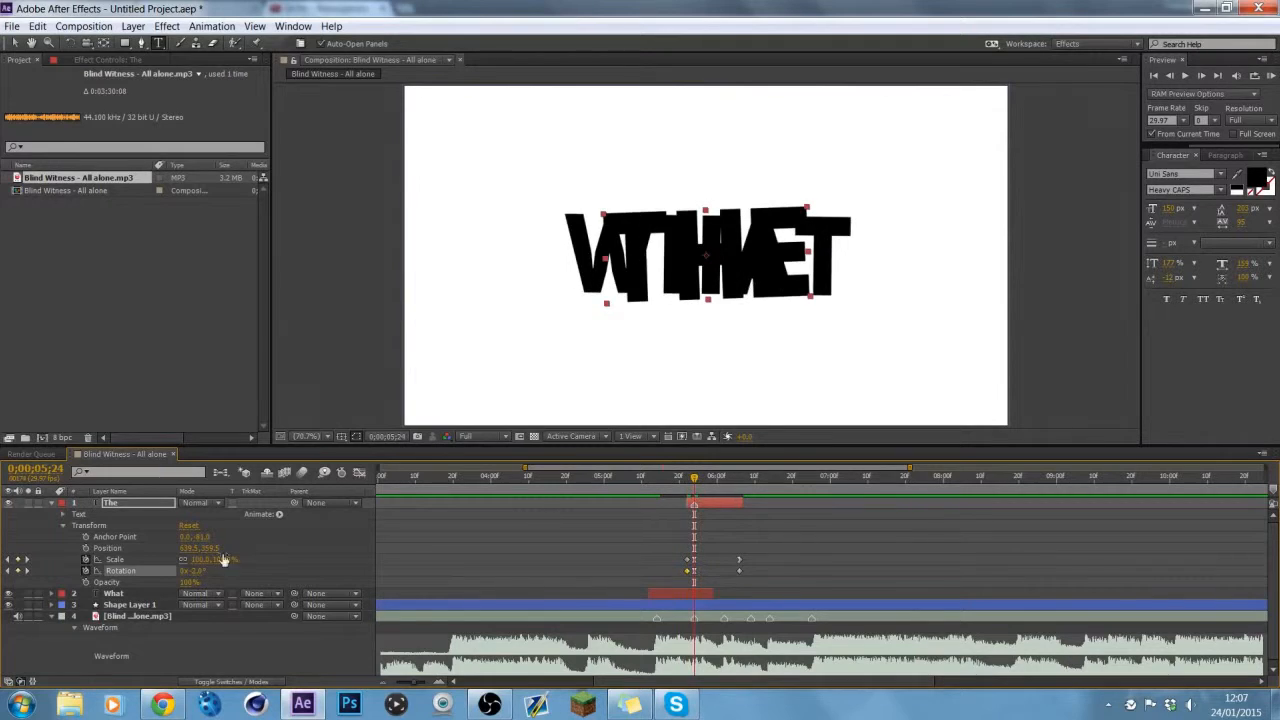
{"action": "left_click", "coordinate": [198, 570]}
{"action": "type", "text": "2"}
{"action": "key", "text": "Return"}
Step: Reverse the tilt of "The" at its last Rotation keyframe at 0;00;06;06 and scrub through the word
{"action": "left_click", "coordinate": [740, 486]}
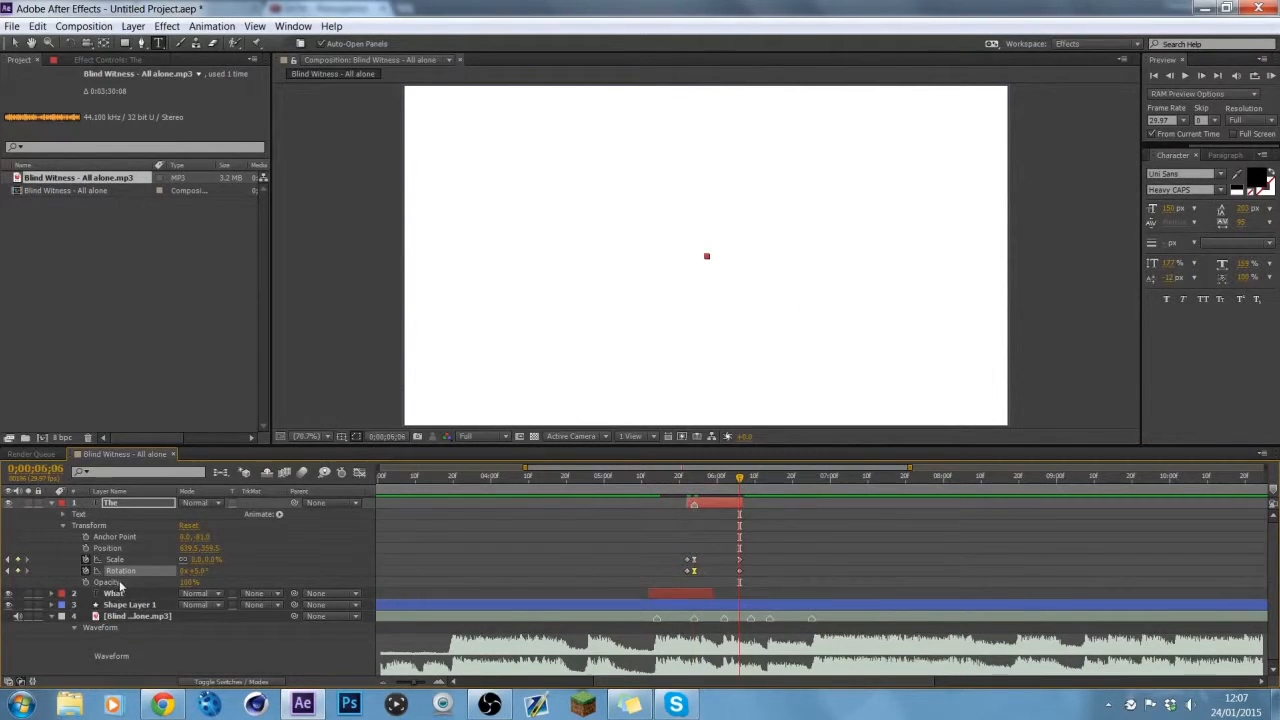
{"action": "left_click", "coordinate": [200, 570]}
{"action": "type", "text": "3"}
{"action": "key", "text": "Return"}
{"action": "left_click_drag", "start_coordinate": [684, 481], "coordinate": [732, 490]}
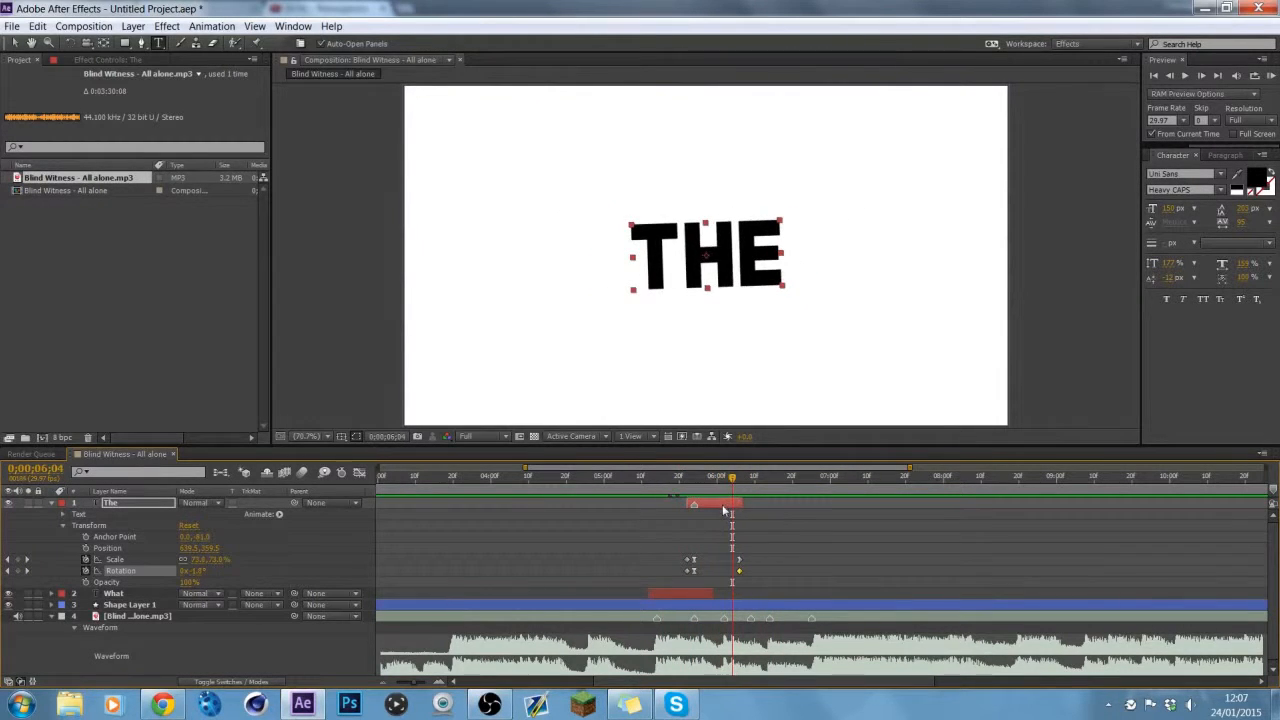
Step: Open the Scale curve of "The" in the Graph Editor and extend the 100% keyframe's outgoing ease handle toward the last keyframe
{"action": "left_click", "coordinate": [117, 560]}
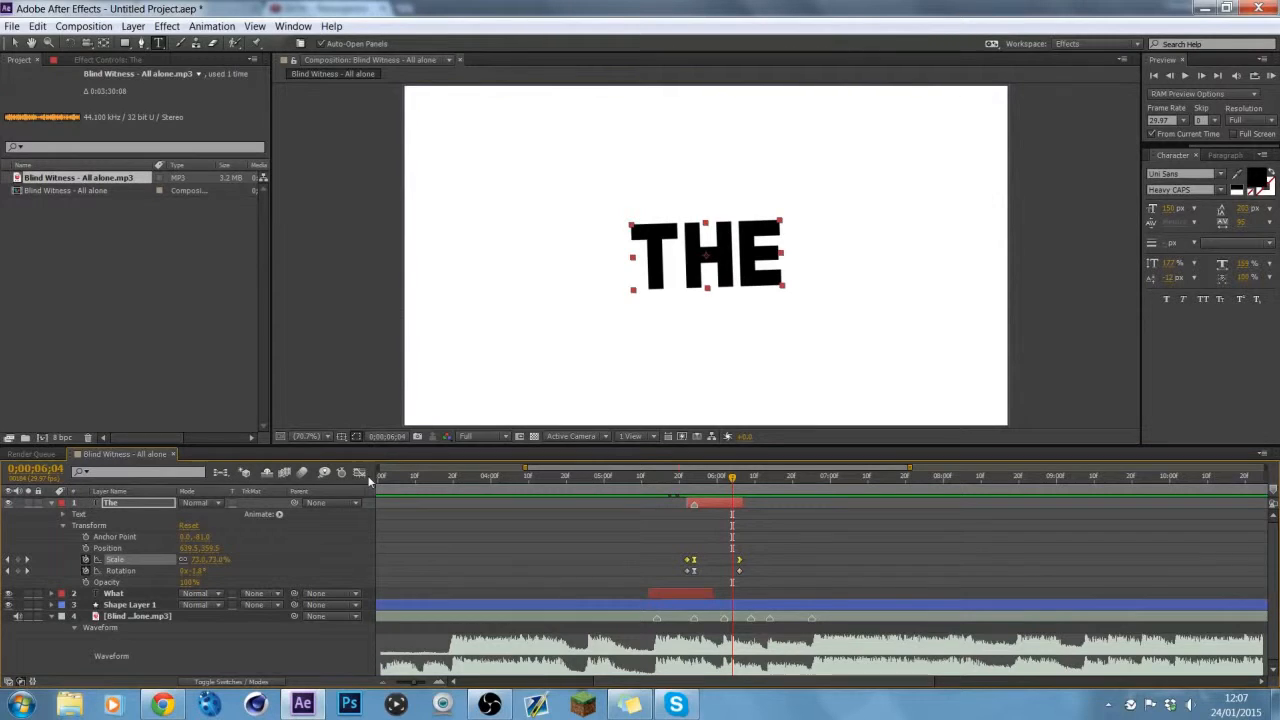
{"action": "left_click", "coordinate": [361, 473]}
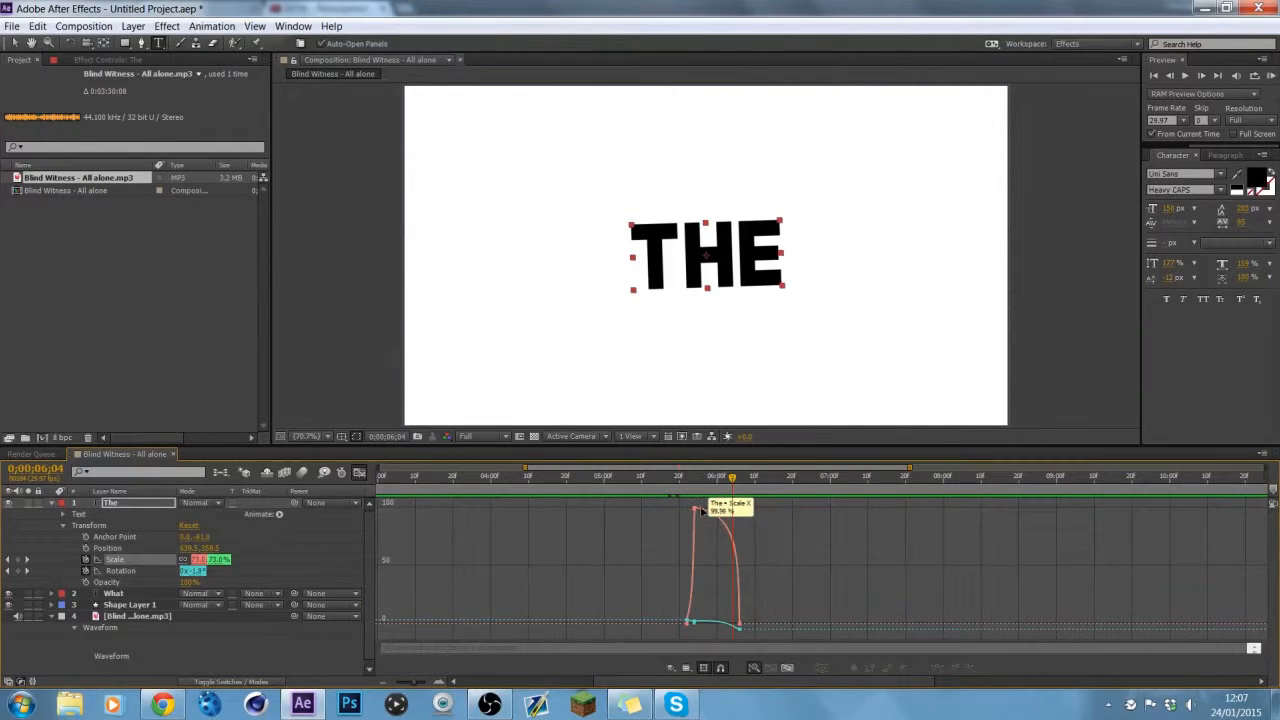
{"action": "left_click", "coordinate": [734, 550]}
{"action": "left_click", "coordinate": [768, 527]}
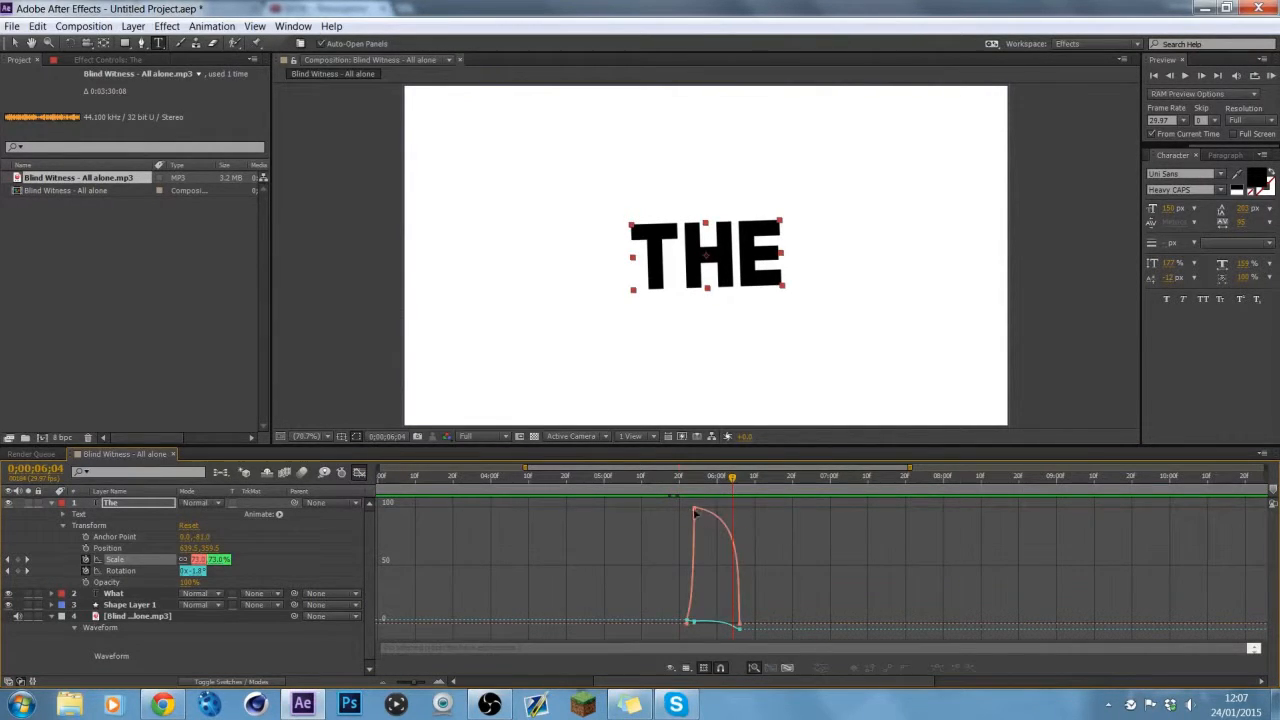
{"action": "left_click", "coordinate": [698, 509]}
{"action": "left_click_drag", "start_coordinate": [740, 516], "coordinate": [762, 510]}
{"action": "left_click_drag", "start_coordinate": [736, 563], "coordinate": [765, 534]}
{"action": "left_click_drag", "start_coordinate": [692, 510], "coordinate": [696, 600]}
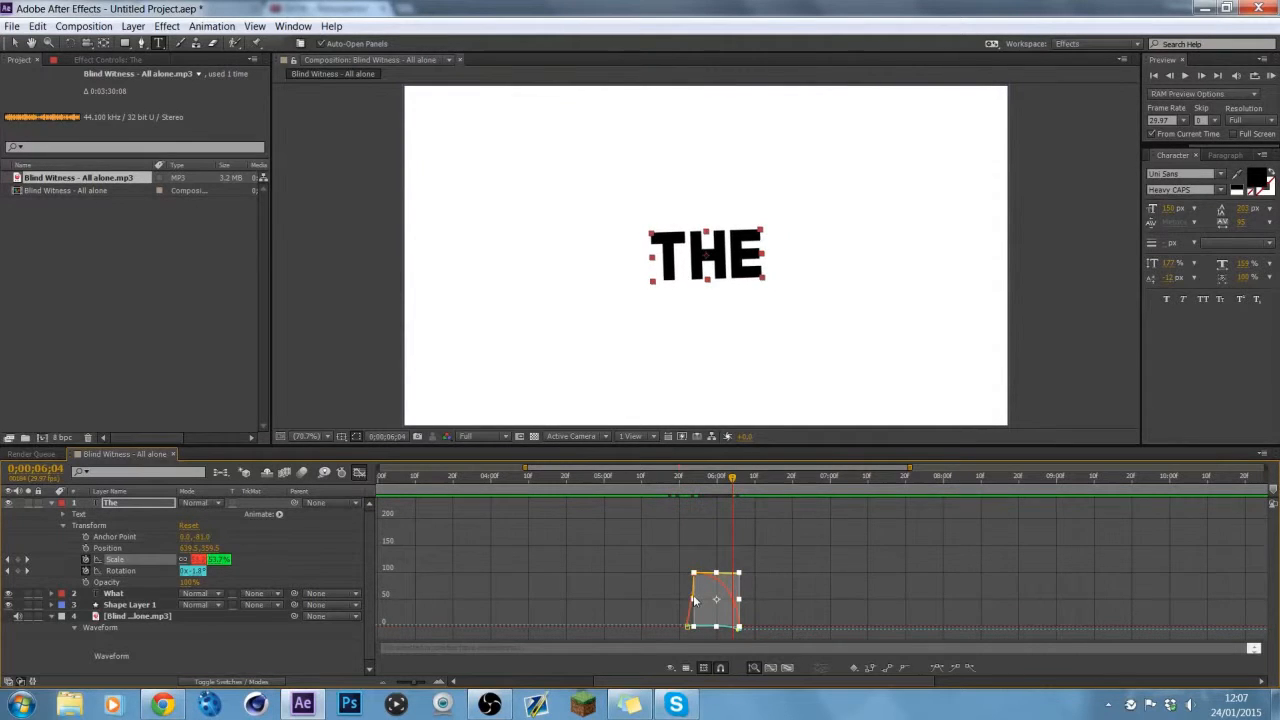
Step: Pull the last Scale keyframe's ease handle upward to delay the shrink of "The", close the Graph Editor and scrub the result
{"action": "left_click", "coordinate": [654, 603]}
{"action": "left_click", "coordinate": [742, 624]}
{"action": "left_click_drag", "start_coordinate": [740, 623], "coordinate": [746, 527]}
{"action": "left_click", "coordinate": [358, 473]}
{"action": "left_click_drag", "start_coordinate": [700, 481], "coordinate": [748, 481]}
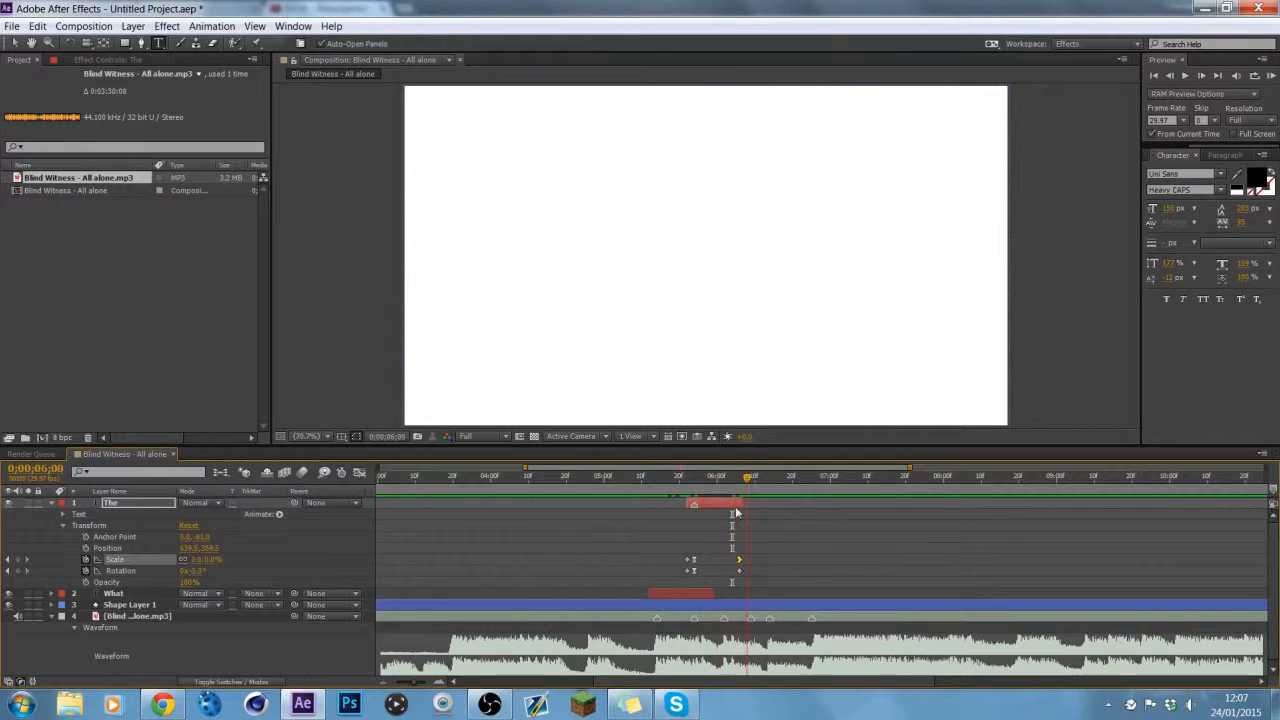
Step: Reshape the end of the "What" layer's Scale curve for a later shrink, scrub through it and collapse the layer
{"action": "left_click", "coordinate": [708, 594]}
{"action": "key", "text": "s"}
{"action": "left_click", "coordinate": [112, 605]}
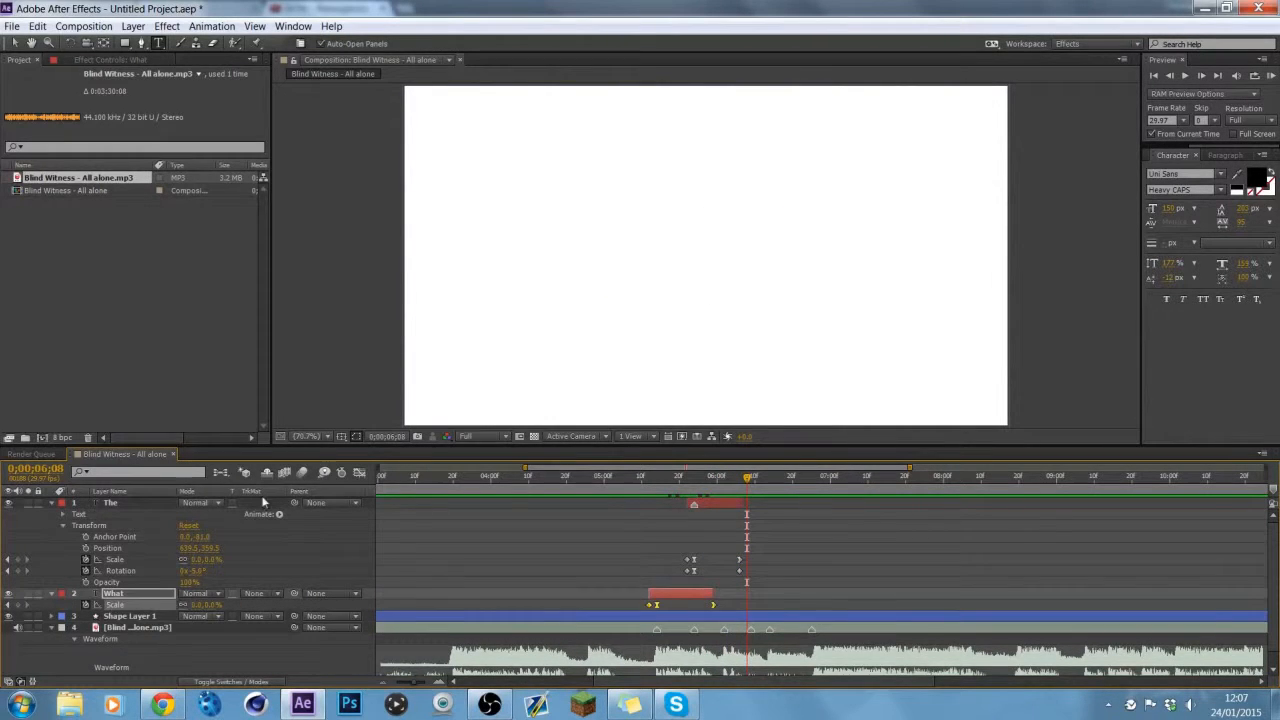
{"action": "left_click", "coordinate": [359, 472]}
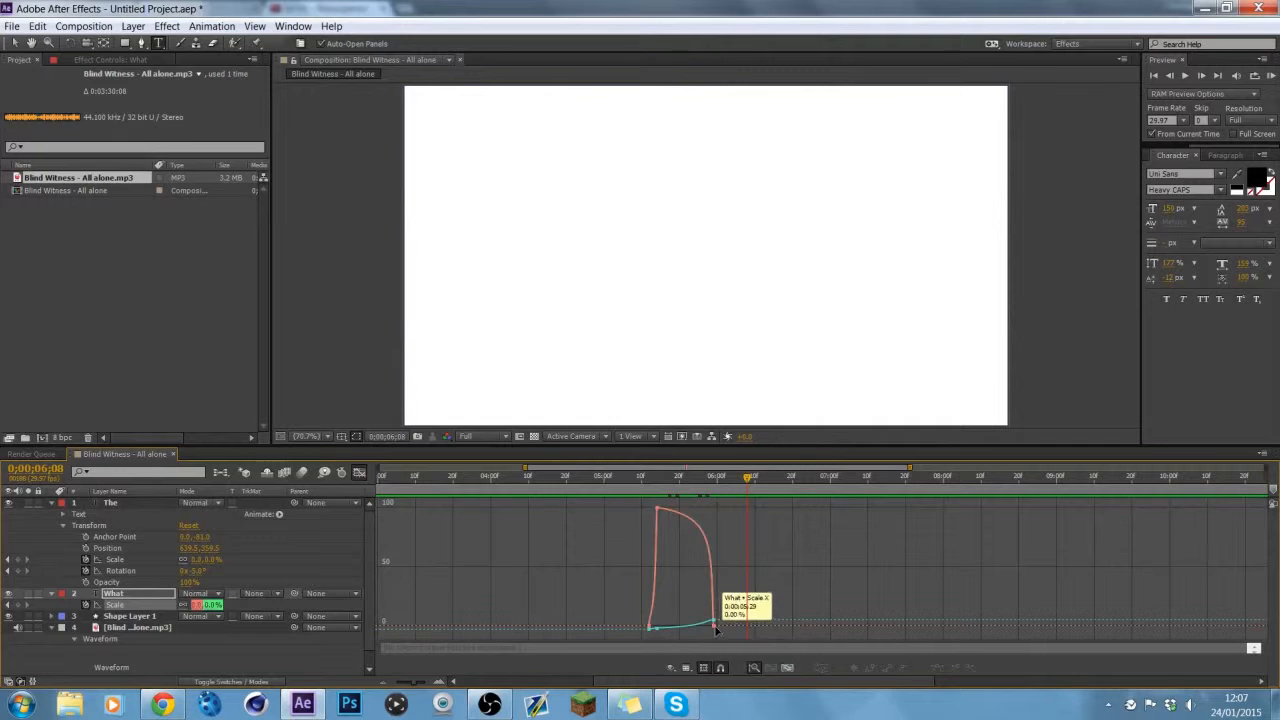
{"action": "left_click_drag", "start_coordinate": [711, 543], "coordinate": [724, 523]}
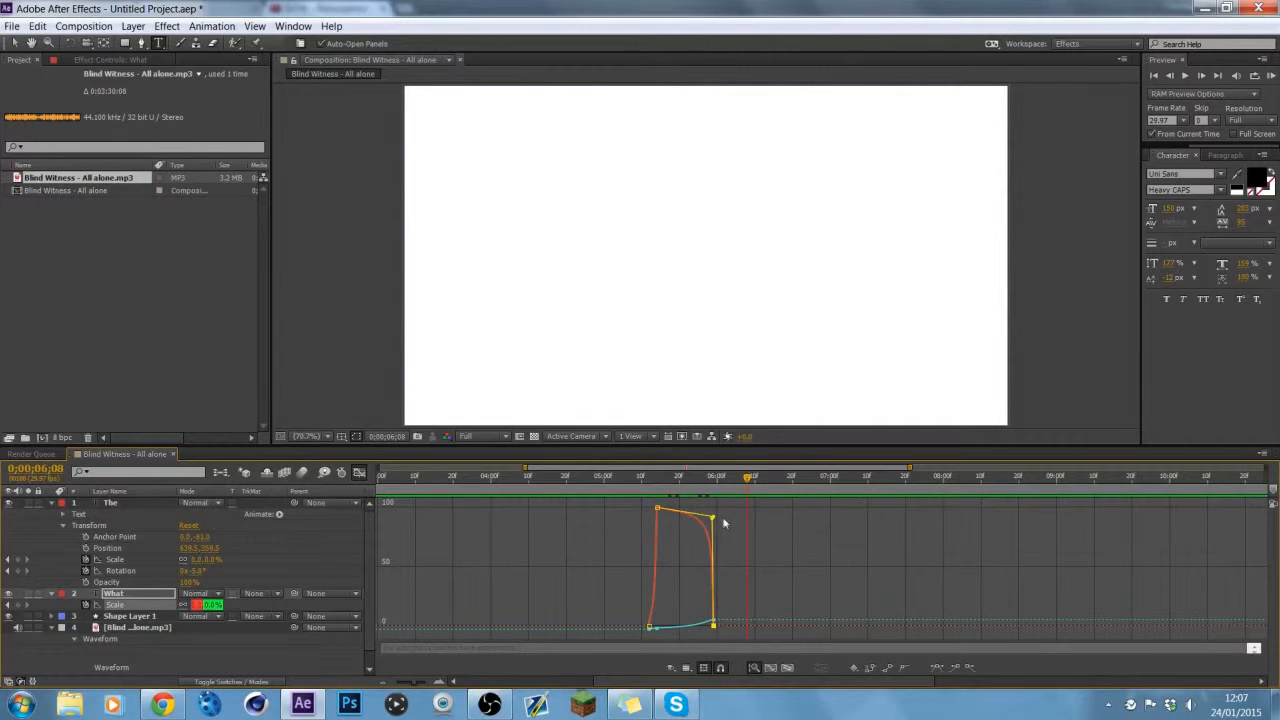
{"action": "left_click", "coordinate": [359, 472]}
{"action": "left_click_drag", "start_coordinate": [652, 488], "coordinate": [772, 502]}
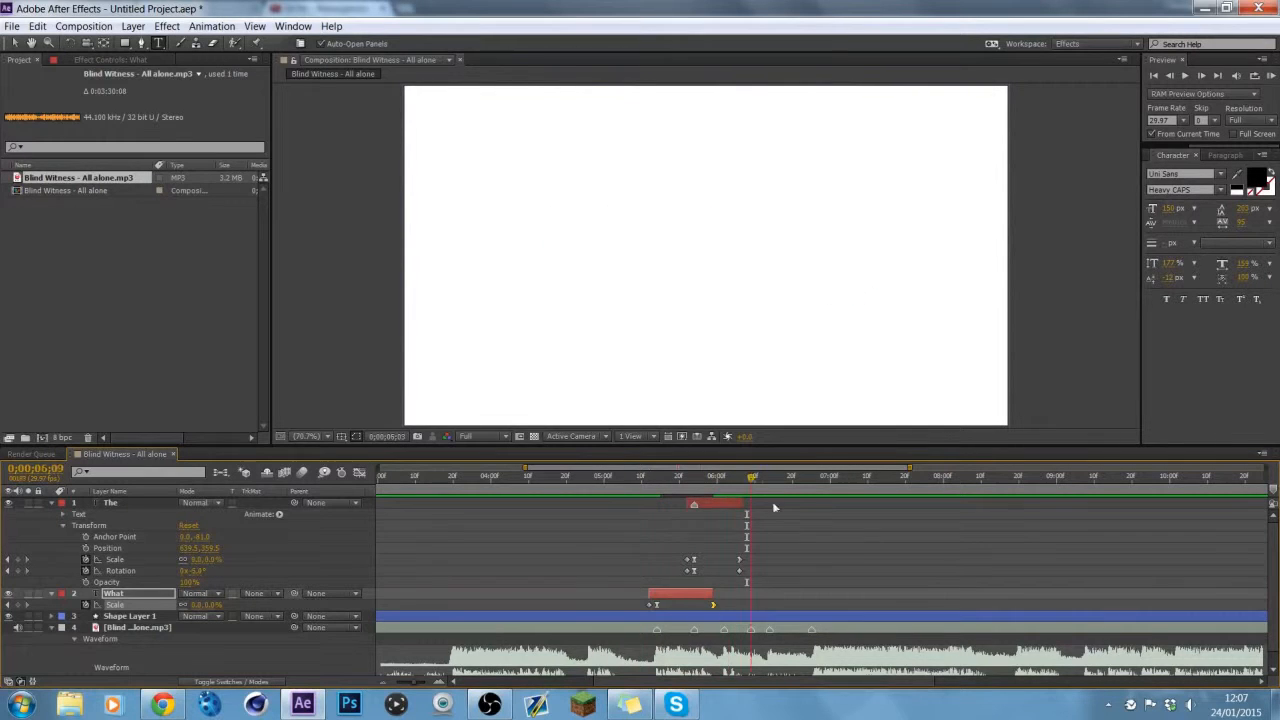
{"action": "left_click", "coordinate": [53, 595]}
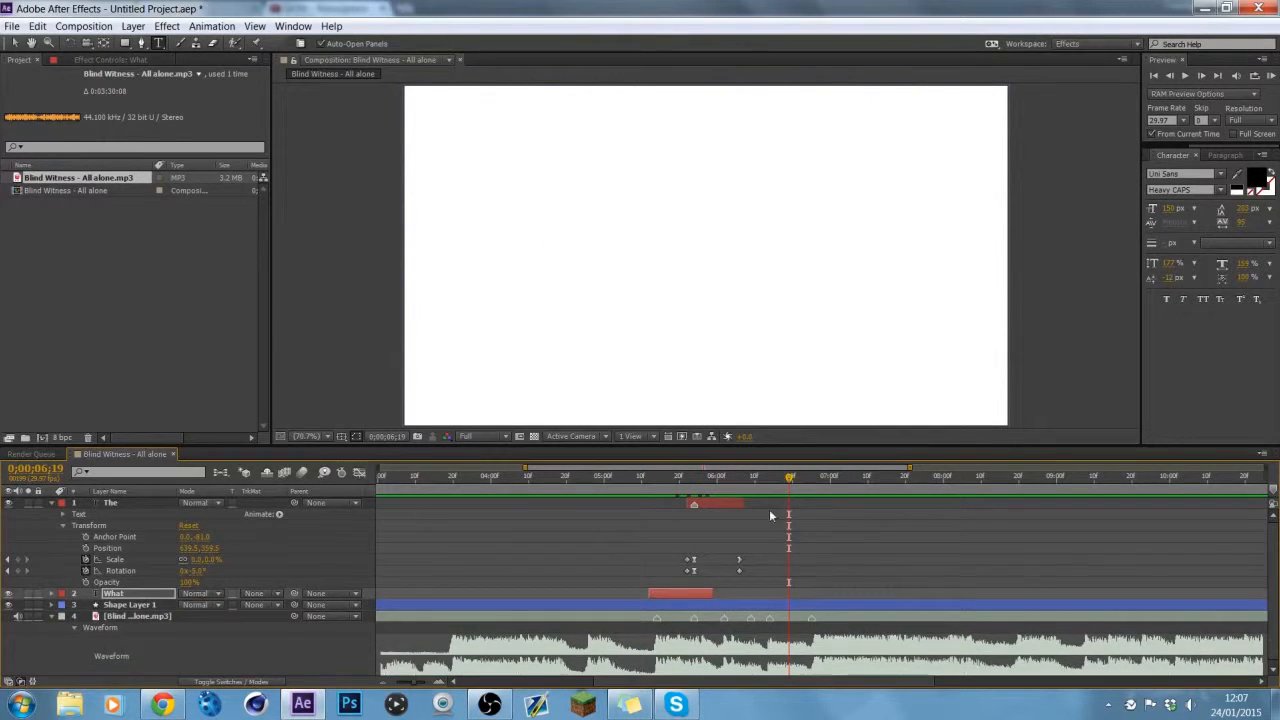
Step: Scrub through "The" to 0;00;06;06 and duplicate its layer for the next word
{"action": "left_click_drag", "start_coordinate": [692, 481], "coordinate": [740, 500]}
{"action": "left_click", "coordinate": [713, 505]}
{"action": "key", "text": "ctrl+d"}
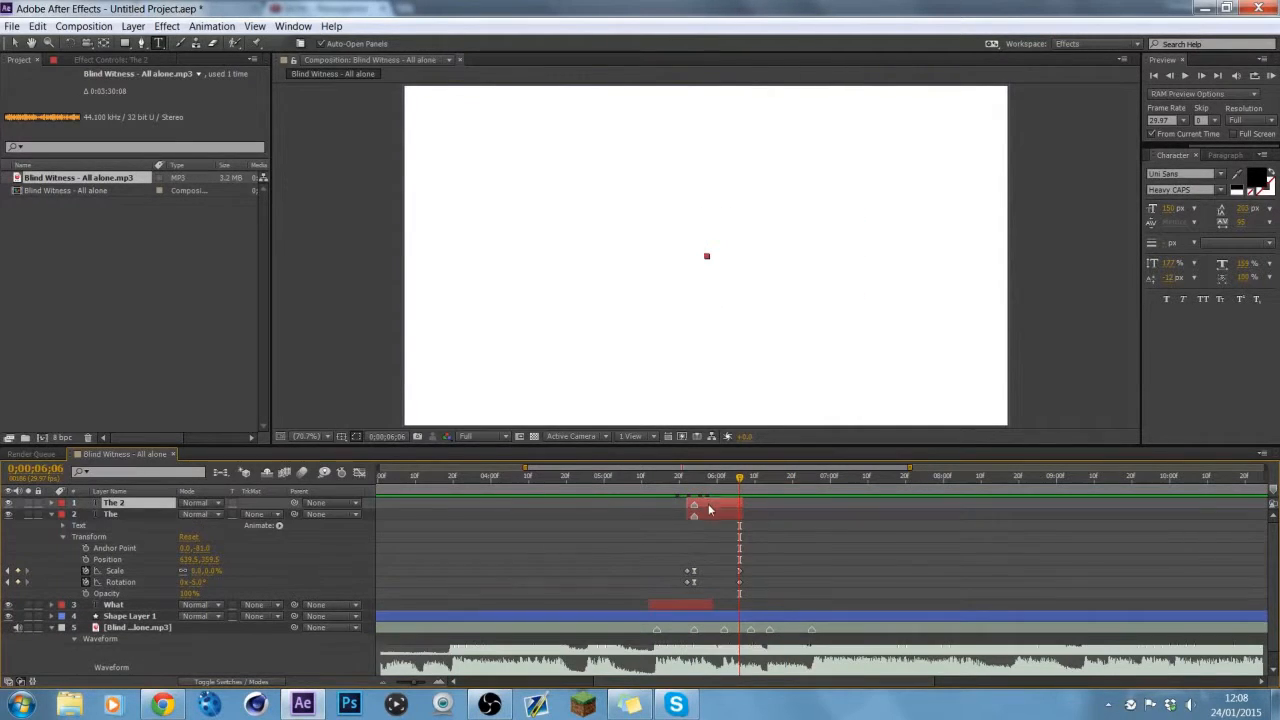
Step: Shift the "The 2" layer so its layer marker meets the beat at 0;00;06;02, collapse "The" and show the duplicate's Scale and Rotation
{"action": "left_click", "coordinate": [711, 487]}
{"action": "left_click_drag", "start_coordinate": [708, 497], "coordinate": [744, 510]}
{"action": "left_click", "coordinate": [52, 514]}
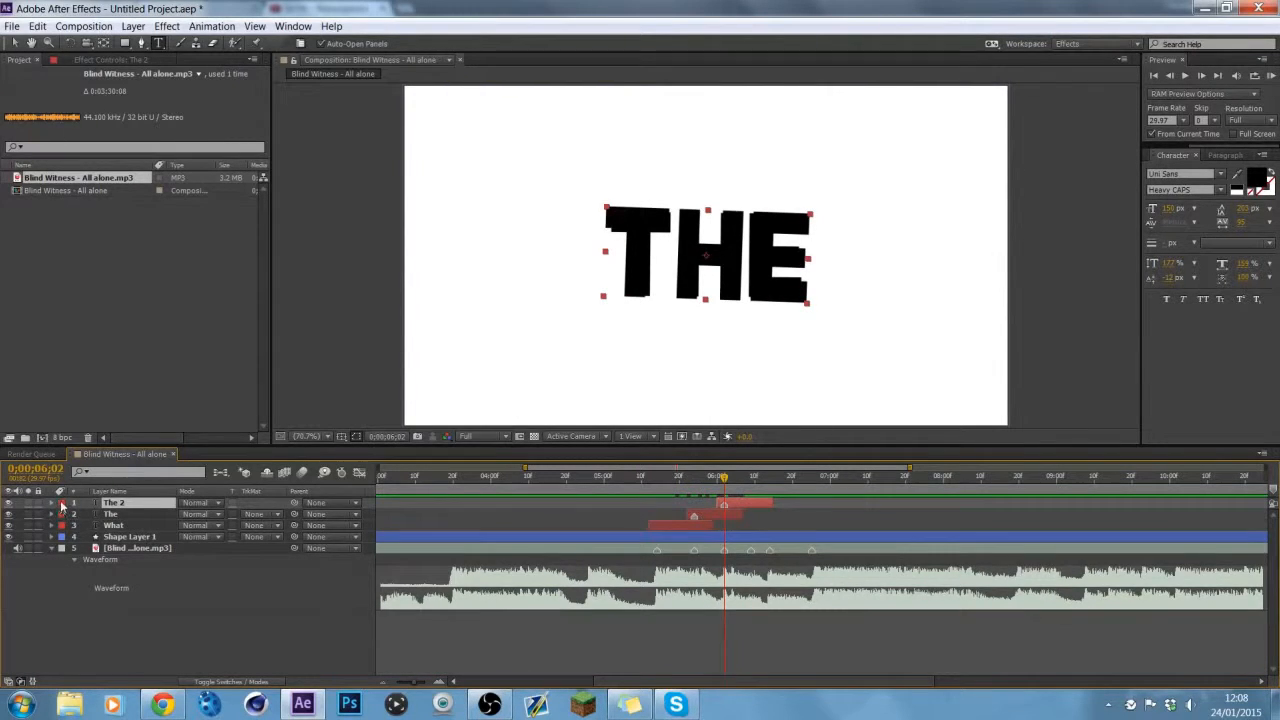
{"action": "key", "text": "s"}
{"action": "key", "text": "shift+p"}
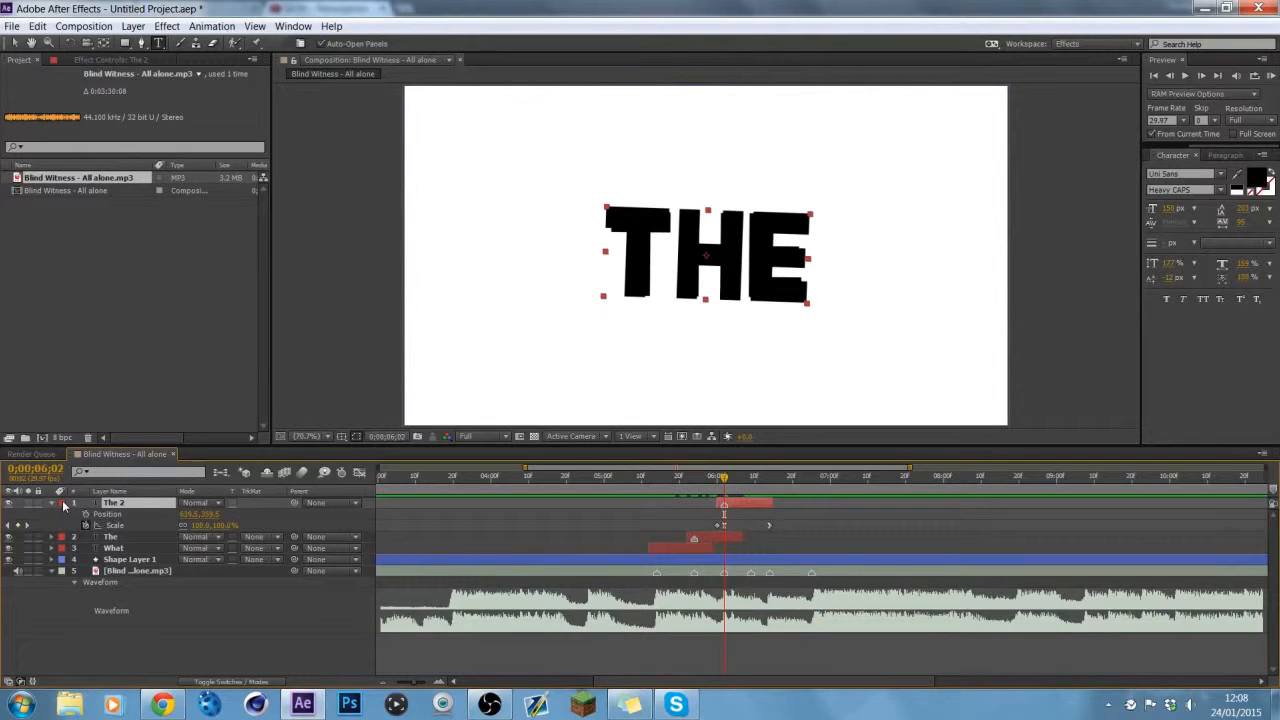
{"action": "key", "text": "shift+p"}
{"action": "key", "text": "shift+r"}
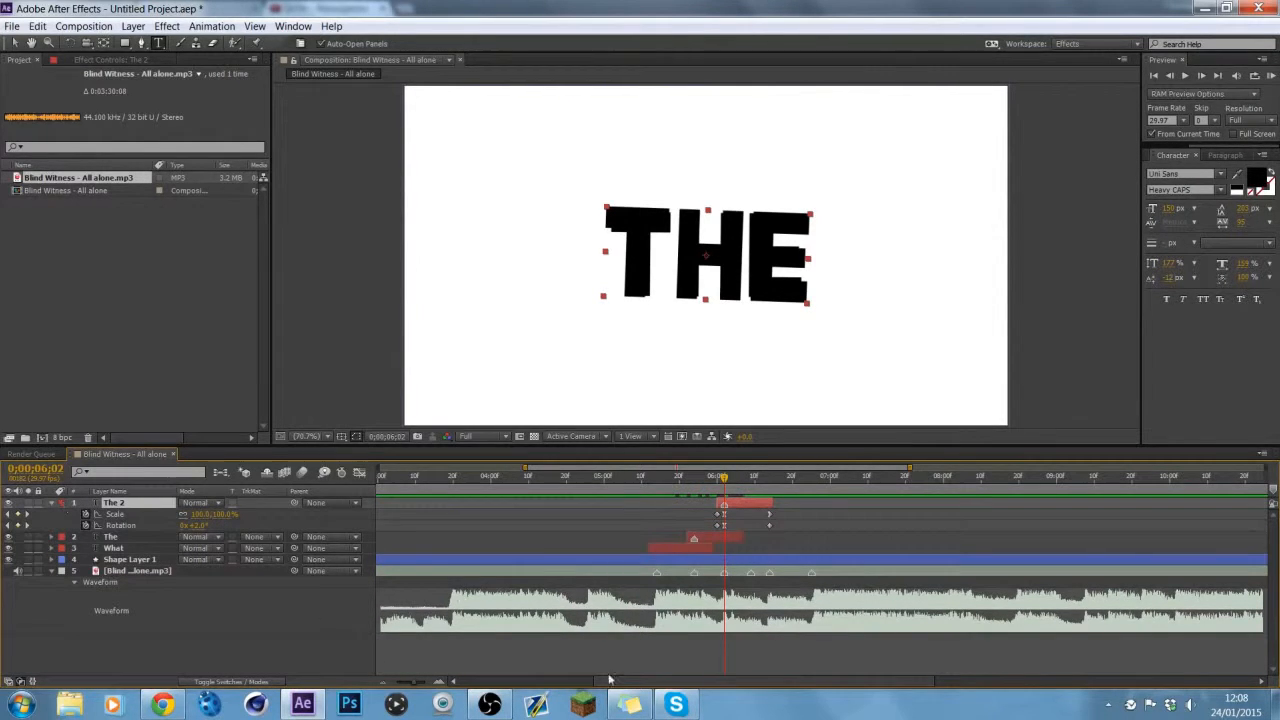
Step: Move the final Scale and Rotation keyframes of "The 2" earlier to 0;00;06;12 and shorten the layer to match
{"action": "left_click_drag", "start_coordinate": [725, 495], "coordinate": [761, 494]}
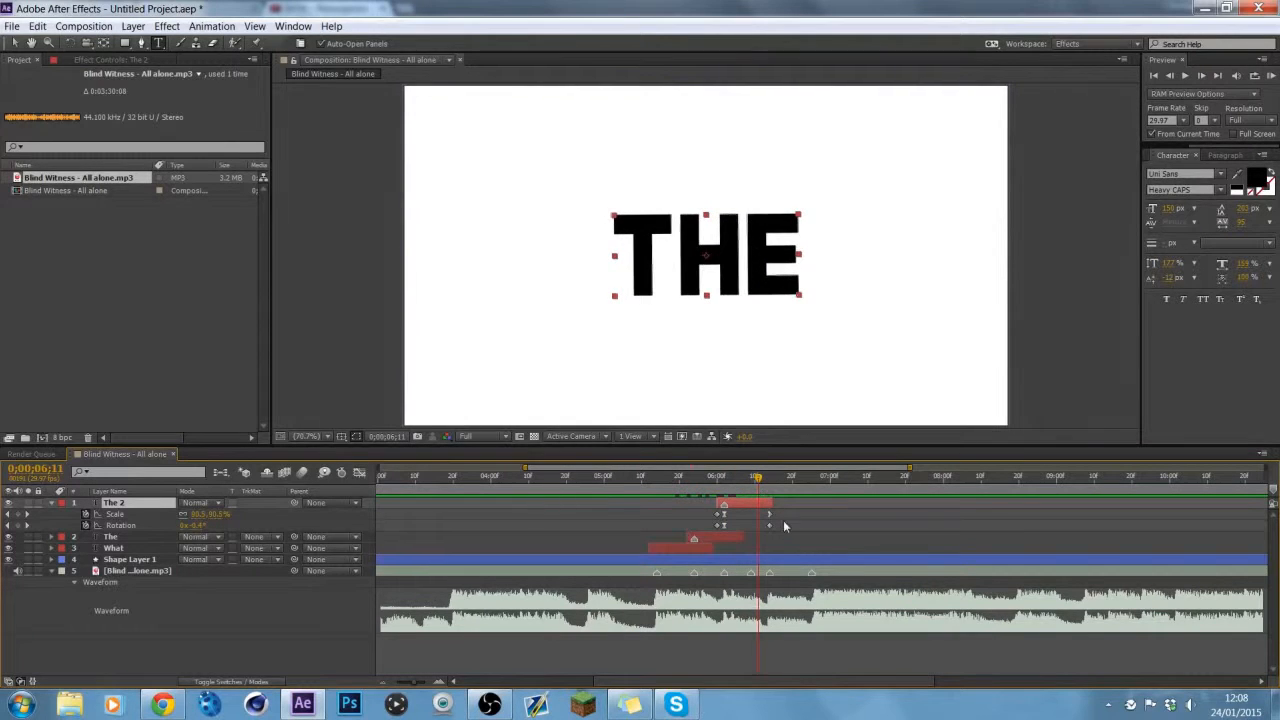
{"action": "key", "text": "space"}
{"action": "left_click_drag", "start_coordinate": [777, 513], "coordinate": [763, 526]}
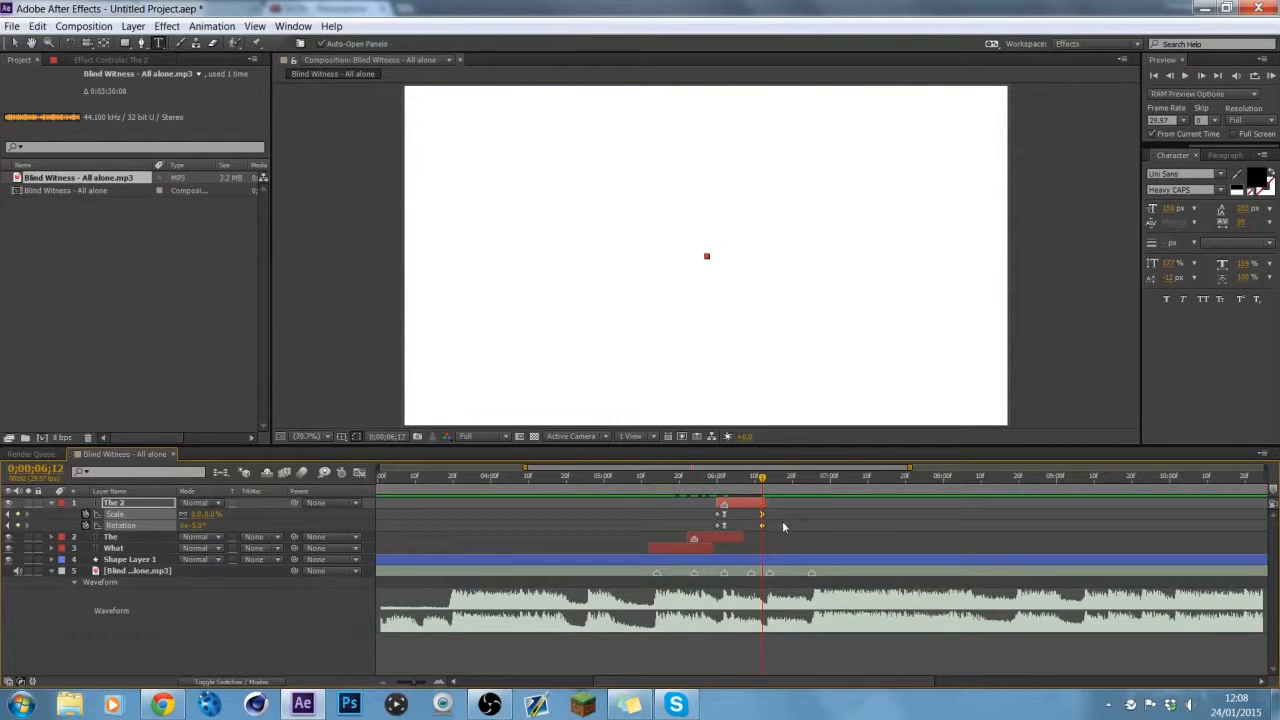
{"action": "left_click", "coordinate": [783, 527]}
Step: Reverse the rotation of "The 2" by setting its first Rotation keyframe to -5° and its last to 5°
{"action": "left_click", "coordinate": [717, 479]}
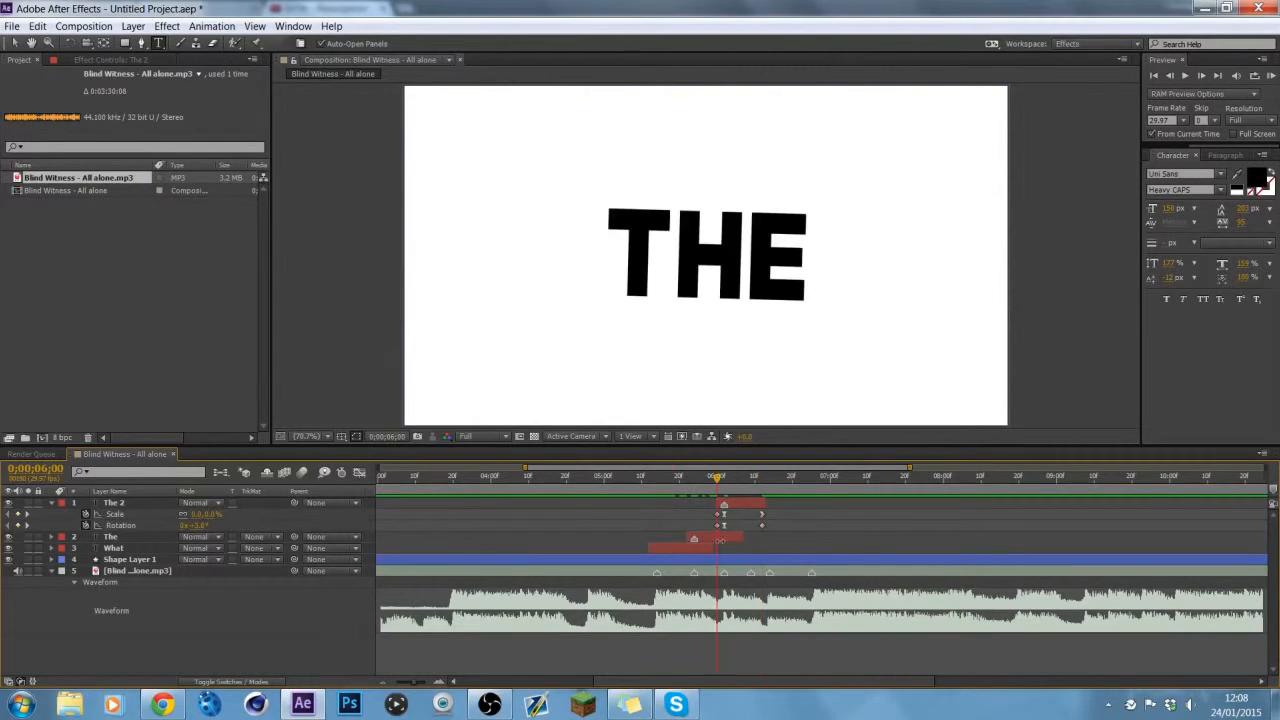
{"action": "left_click", "coordinate": [717, 526]}
{"action": "left_click", "coordinate": [204, 524]}
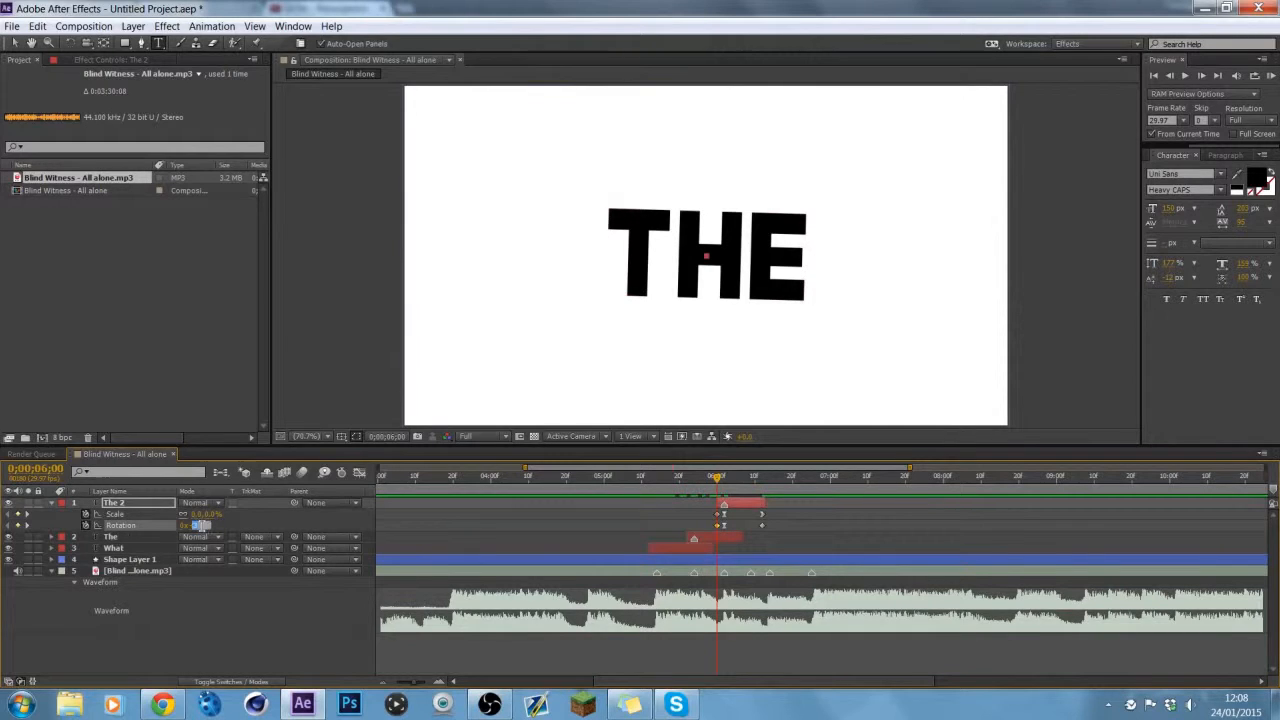
{"action": "key", "text": "Return"}
{"action": "left_click", "coordinate": [763, 490]}
{"action": "left_click", "coordinate": [198, 525]}
{"action": "key", "text": "Return"}
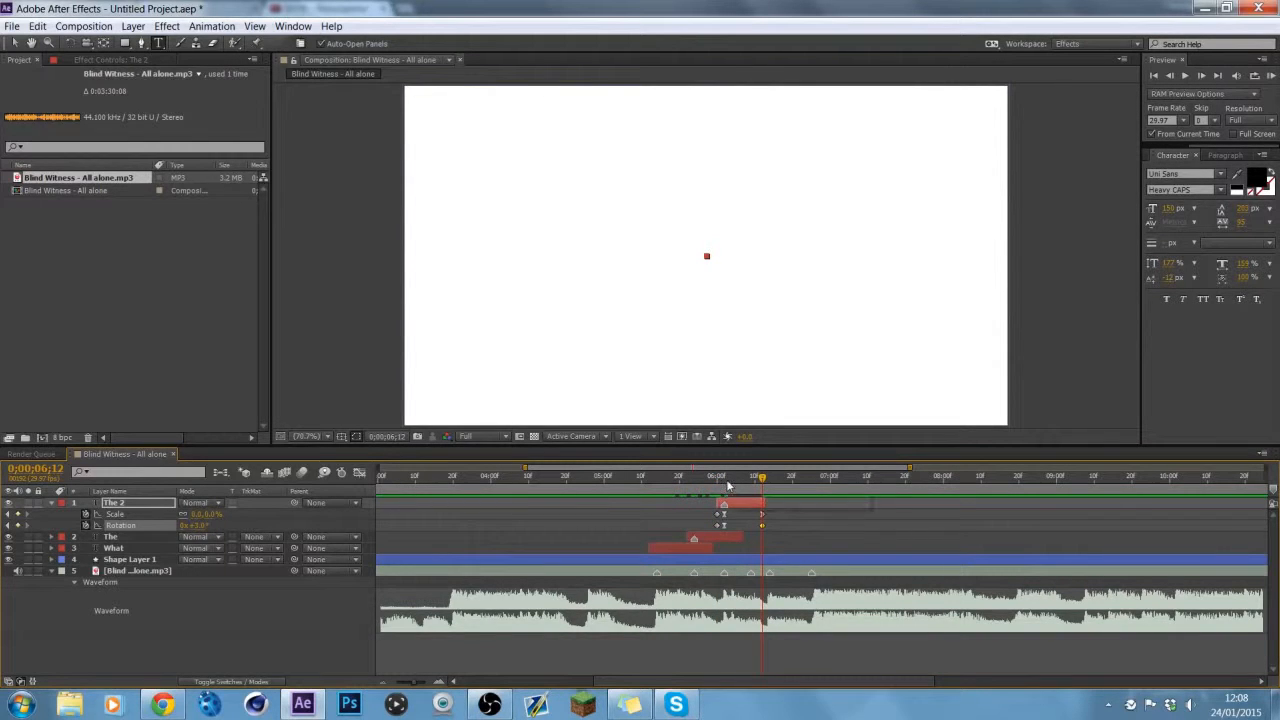
Step: Set the middle Rotation keyframe of "The 2" at 0;00;06;02 to -2°
{"action": "left_click", "coordinate": [725, 485]}
{"action": "left_click", "coordinate": [203, 525]}
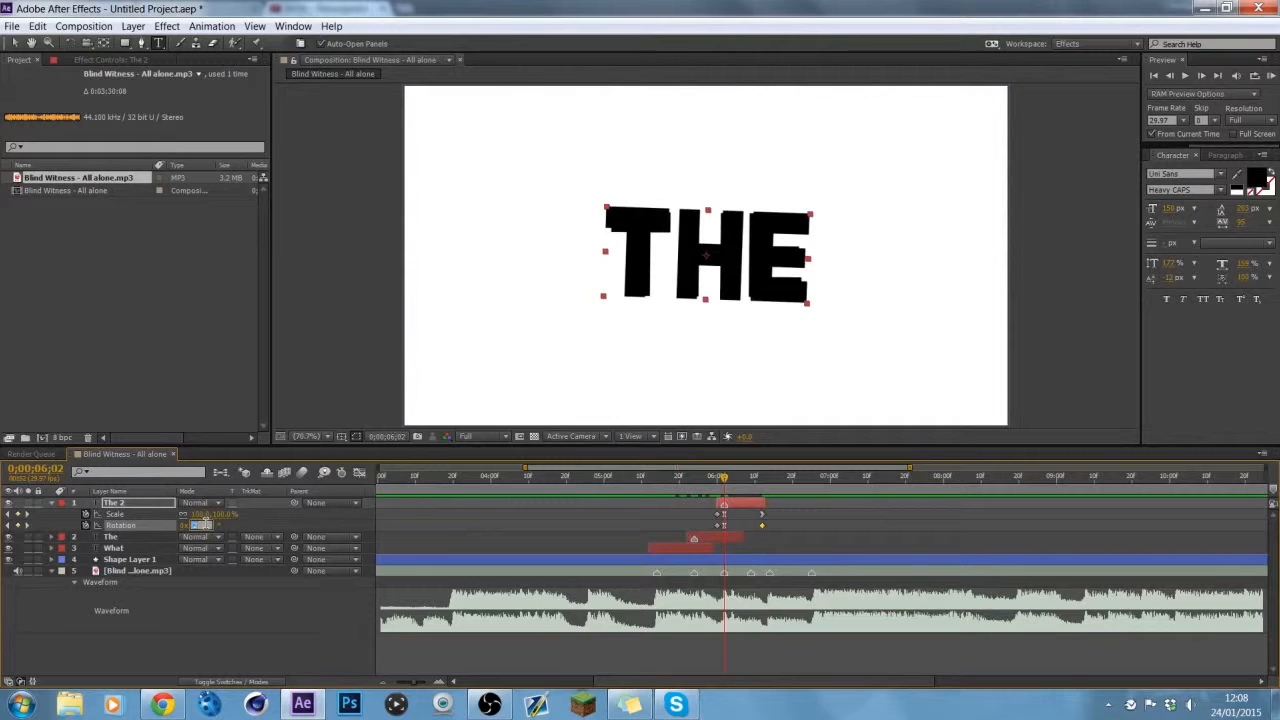
{"action": "type", "text": "-2"}
{"action": "key", "text": "Return"}
{"action": "mouse_move", "coordinate": [724, 480]}
{"action": "left_mouse_down"}
{"action": "mouse_move", "coordinate": [712, 480]}
{"action": "mouse_move", "coordinate": [746, 490]}
{"action": "mouse_move", "coordinate": [723, 504]}
{"action": "left_mouse_up"}
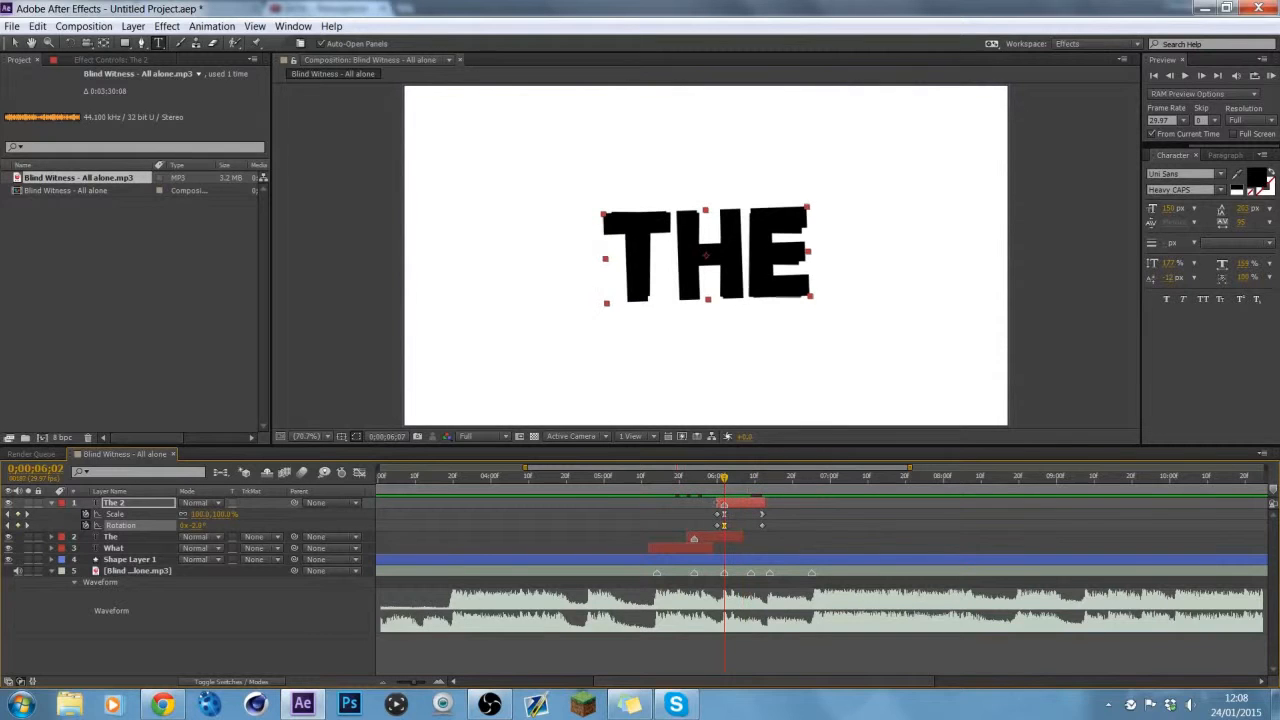
Step: Set the middle Scale keyframe of "The 2" to 120% and check its curve in the Graph Editor
{"action": "left_click", "coordinate": [724, 516]}
{"action": "left_click", "coordinate": [222, 514]}
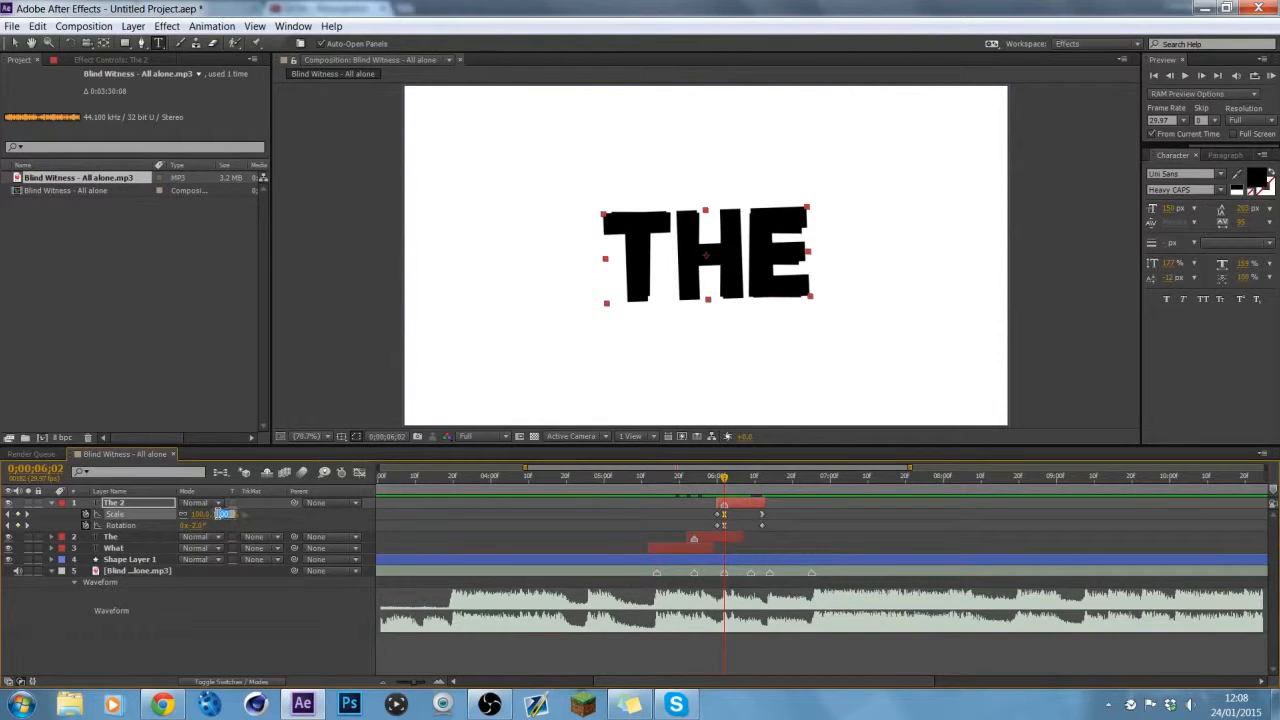
{"action": "type", "text": "120"}
{"action": "key", "text": "Return"}
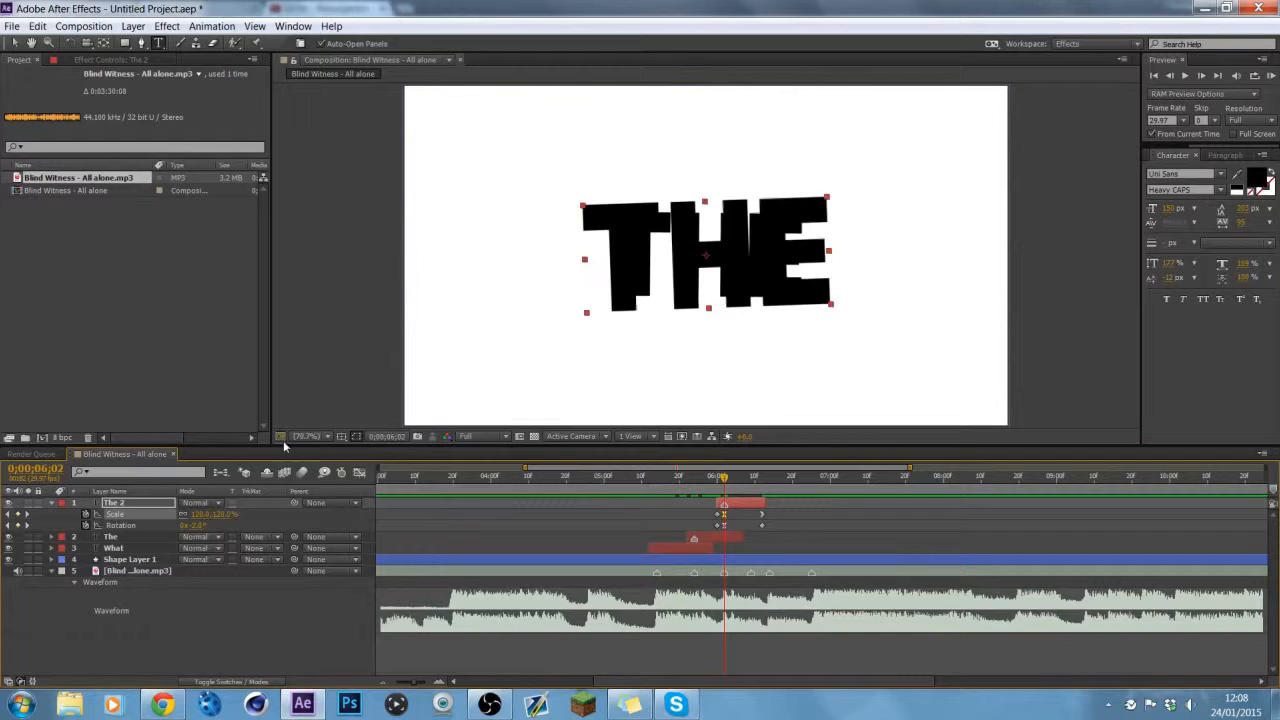
{"action": "left_click", "coordinate": [359, 472]}
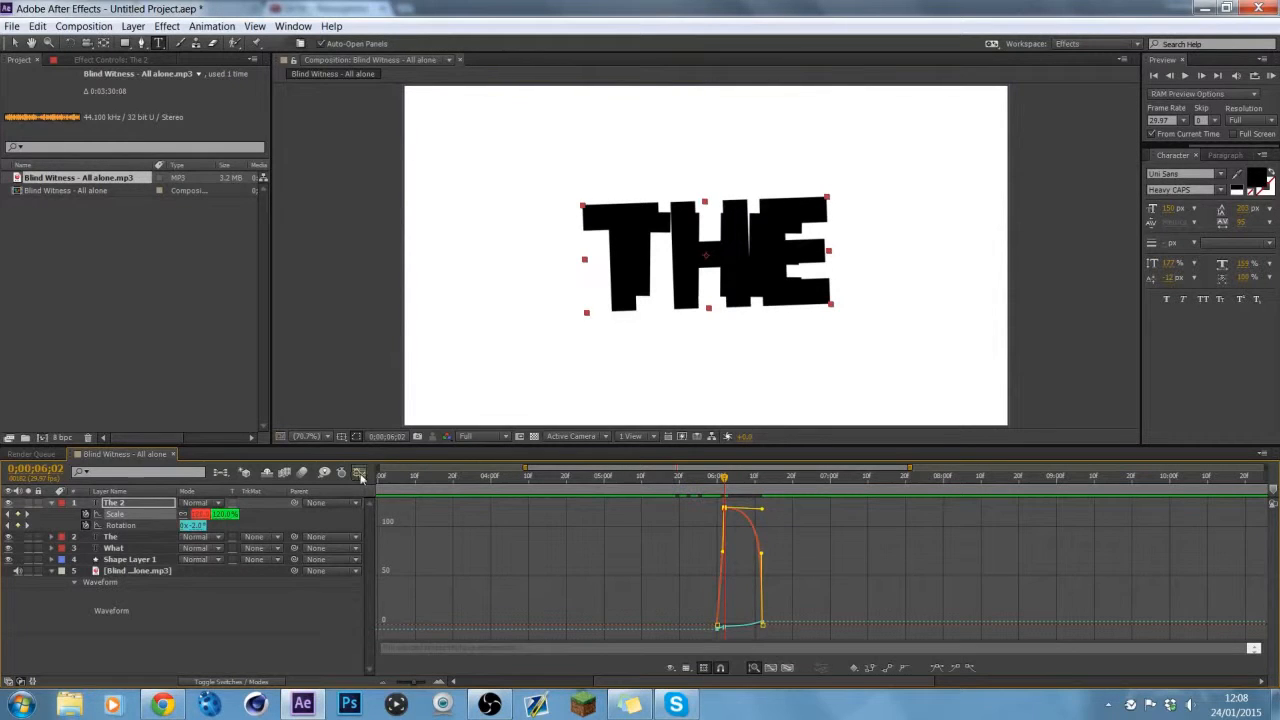
{"action": "left_click", "coordinate": [359, 472]}
{"action": "mouse_move", "coordinate": [729, 481]}
{"action": "left_mouse_down"}
{"action": "mouse_move", "coordinate": [713, 482]}
{"action": "mouse_move", "coordinate": [770, 493]}
{"action": "mouse_move", "coordinate": [725, 487]}
{"action": "left_mouse_up"}
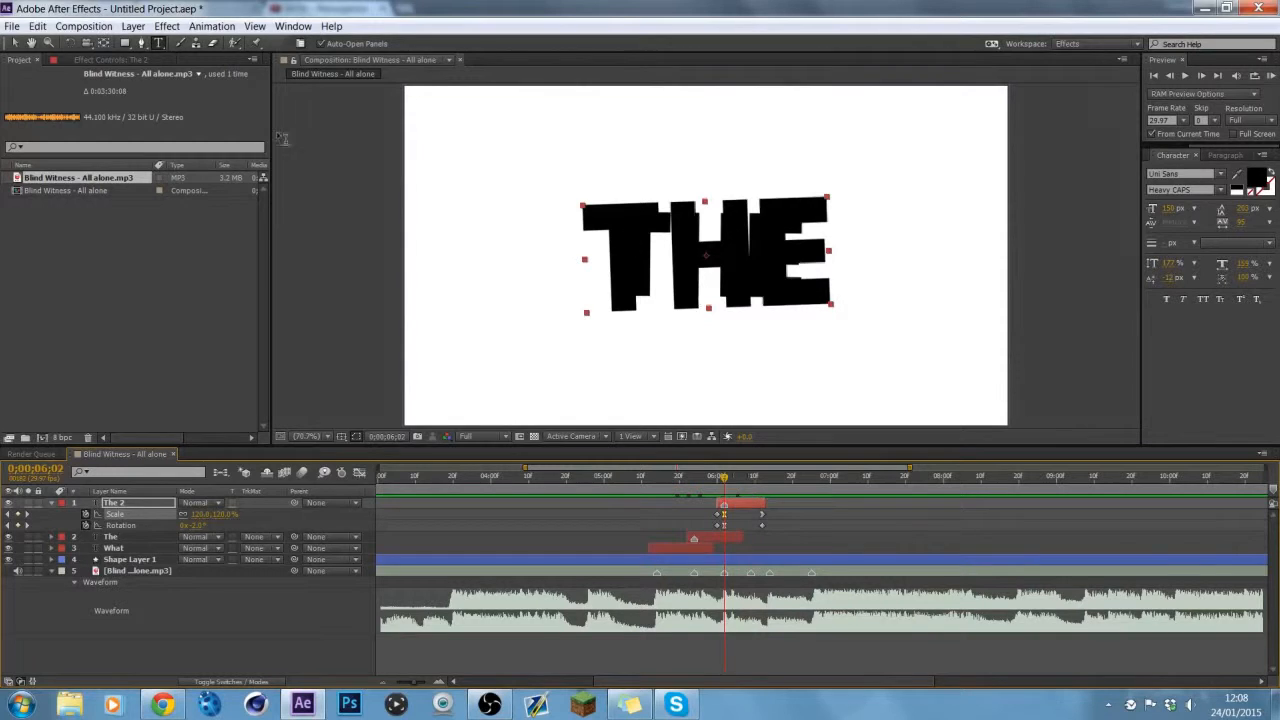
Step: Replace the text of the "The 2" layer with "F*CK"
{"action": "left_click_drag", "start_coordinate": [806, 268], "coordinate": [610, 270]}
{"action": "type", "text": "F!@#K"}
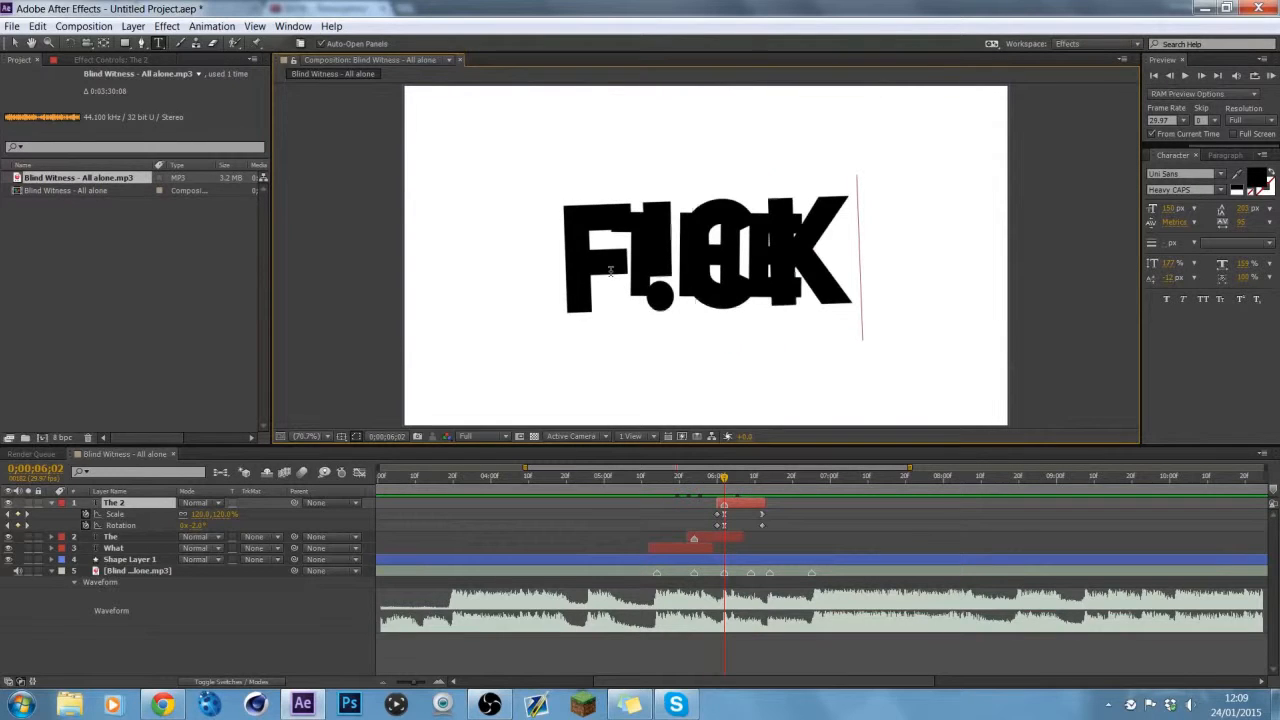
{"action": "key", "text": "BackSpace"}
{"action": "key", "text": "BackSpace"}
{"action": "key", "text": "BackSpace"}
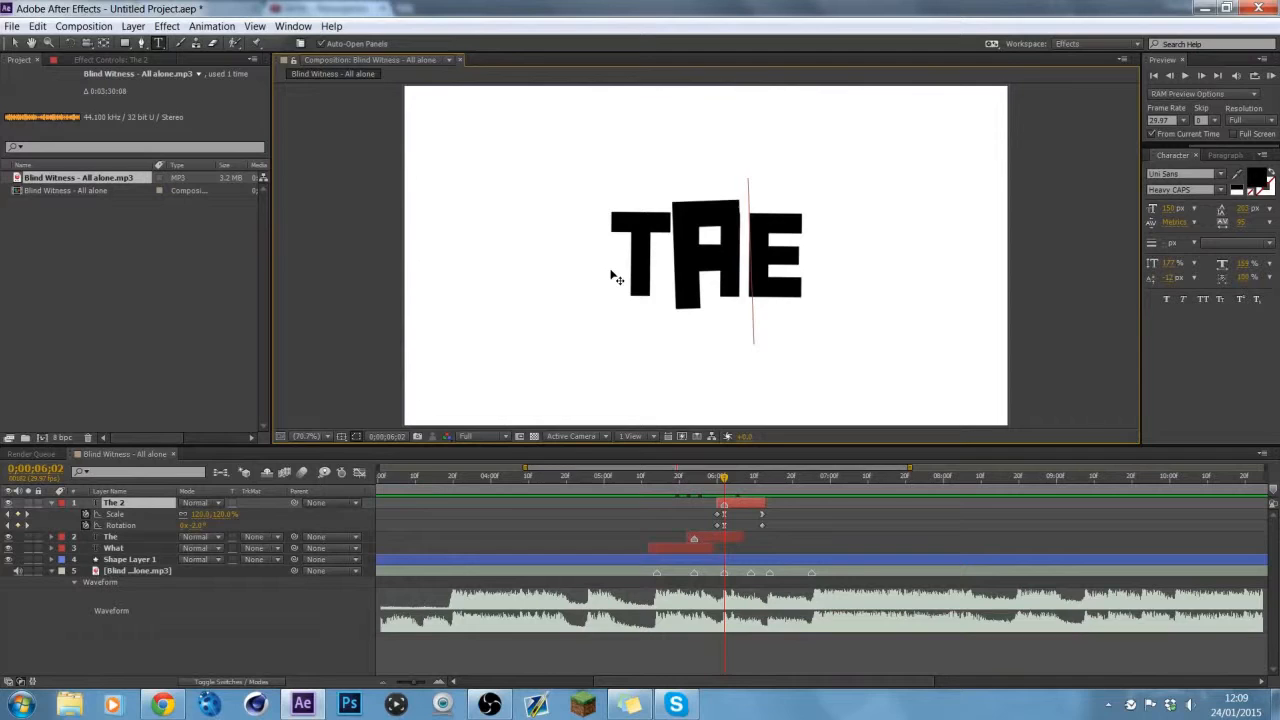
{"action": "type", "text": "*CK"}
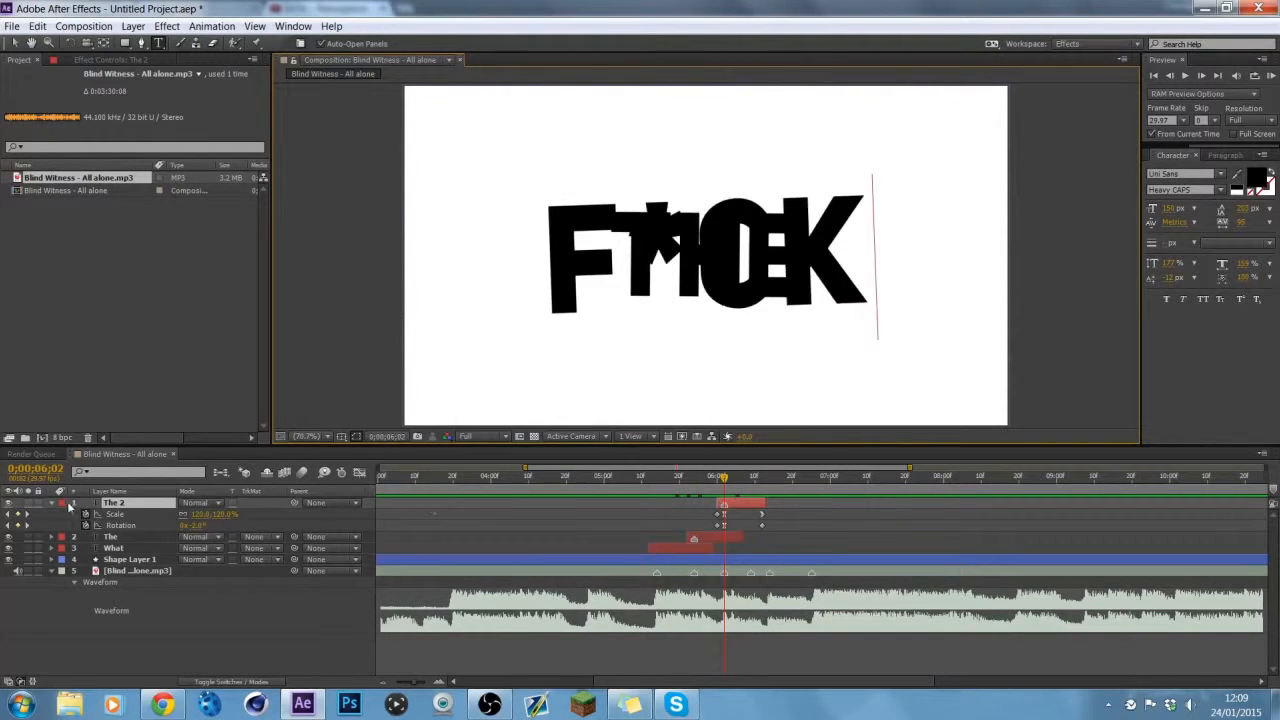
Step: Duplicate the "F*CK" layer, shift one copy to the beat at 0;00;06;09 and stack it above the other
{"action": "left_click_drag", "start_coordinate": [724, 484], "coordinate": [740, 516]}
{"action": "key", "text": "ctrl+d"}
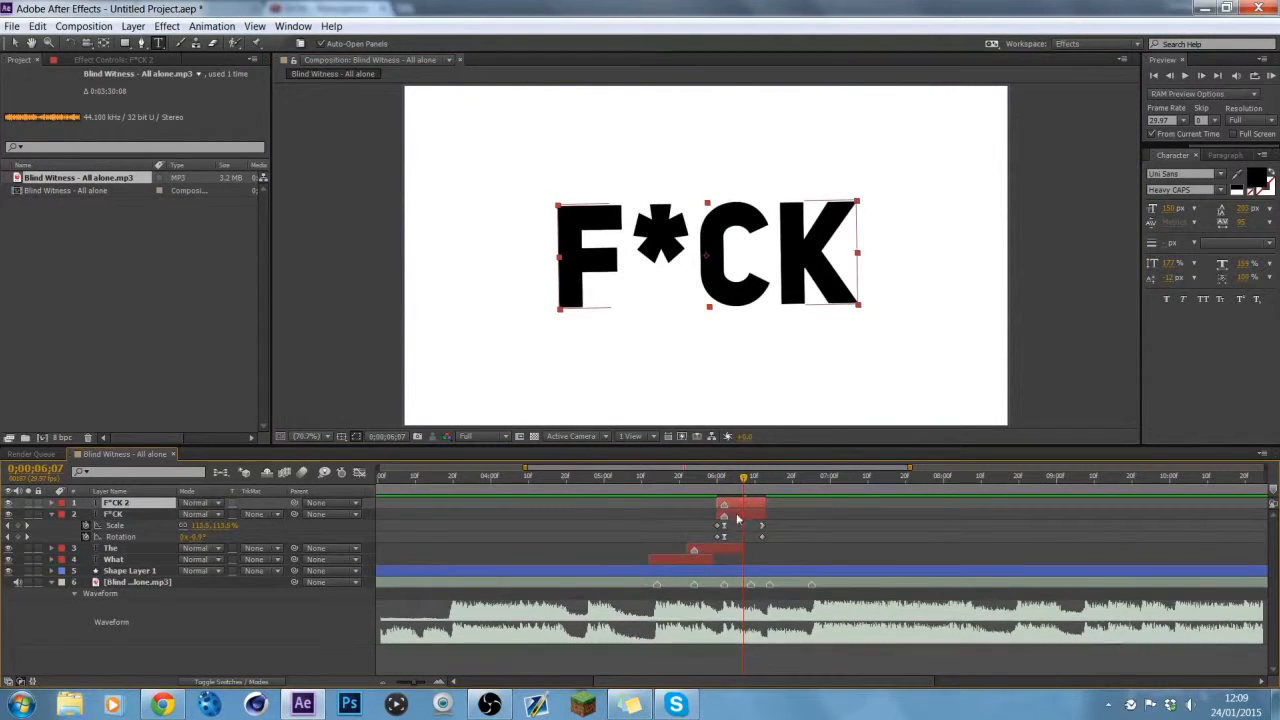
{"action": "left_click_drag", "start_coordinate": [748, 522], "coordinate": [764, 521]}
{"action": "left_click_drag", "start_coordinate": [166, 497], "coordinate": [155, 530]}
{"action": "mouse_move", "coordinate": [746, 484]}
{"action": "left_mouse_down"}
{"action": "mouse_move", "coordinate": [790, 490]}
{"action": "mouse_move", "coordinate": [752, 484]}
{"action": "left_mouse_up"}
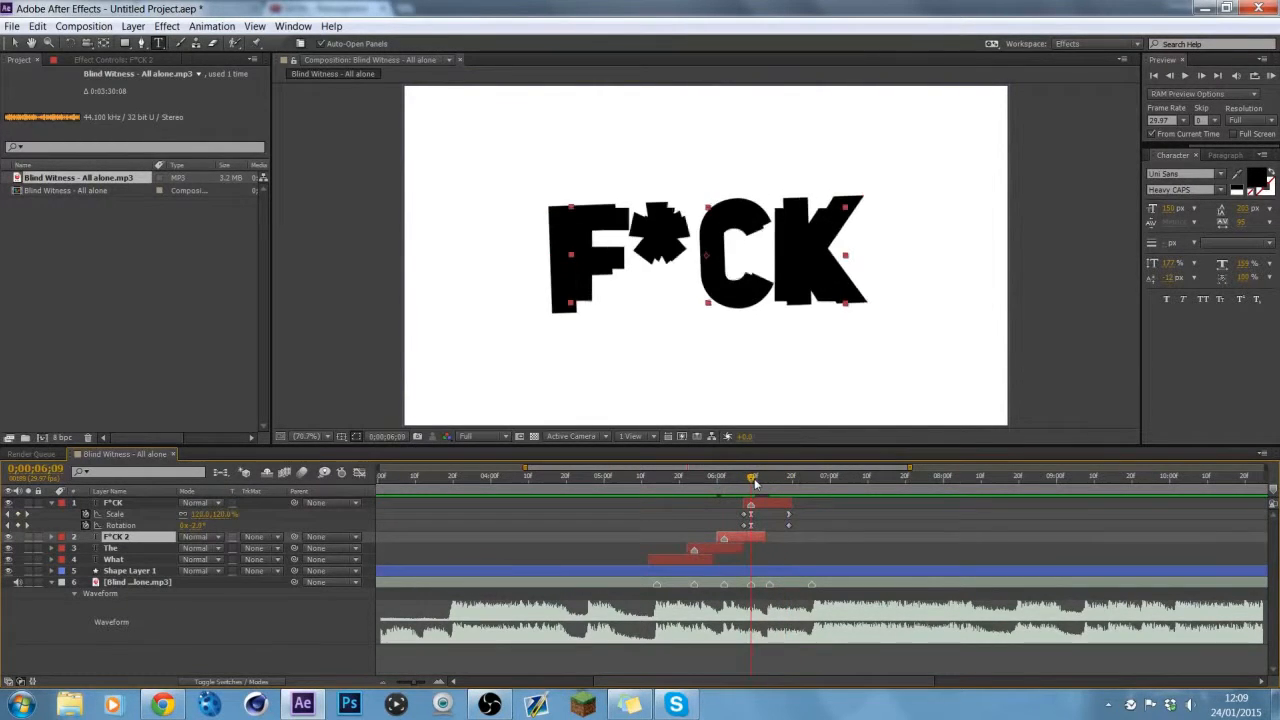
{"action": "left_click_drag", "start_coordinate": [840, 257], "coordinate": [568, 252]}
{"action": "type", "text": "Is"}
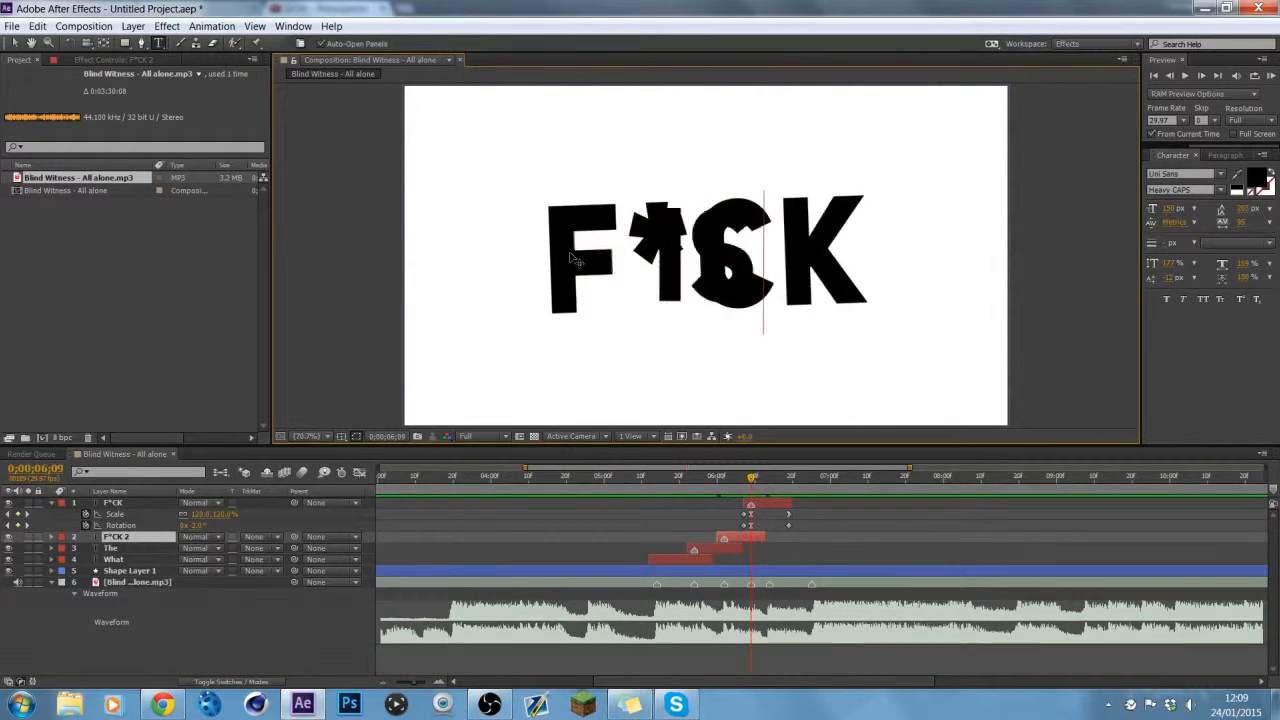
{"action": "key", "text": "ctrl+z"}
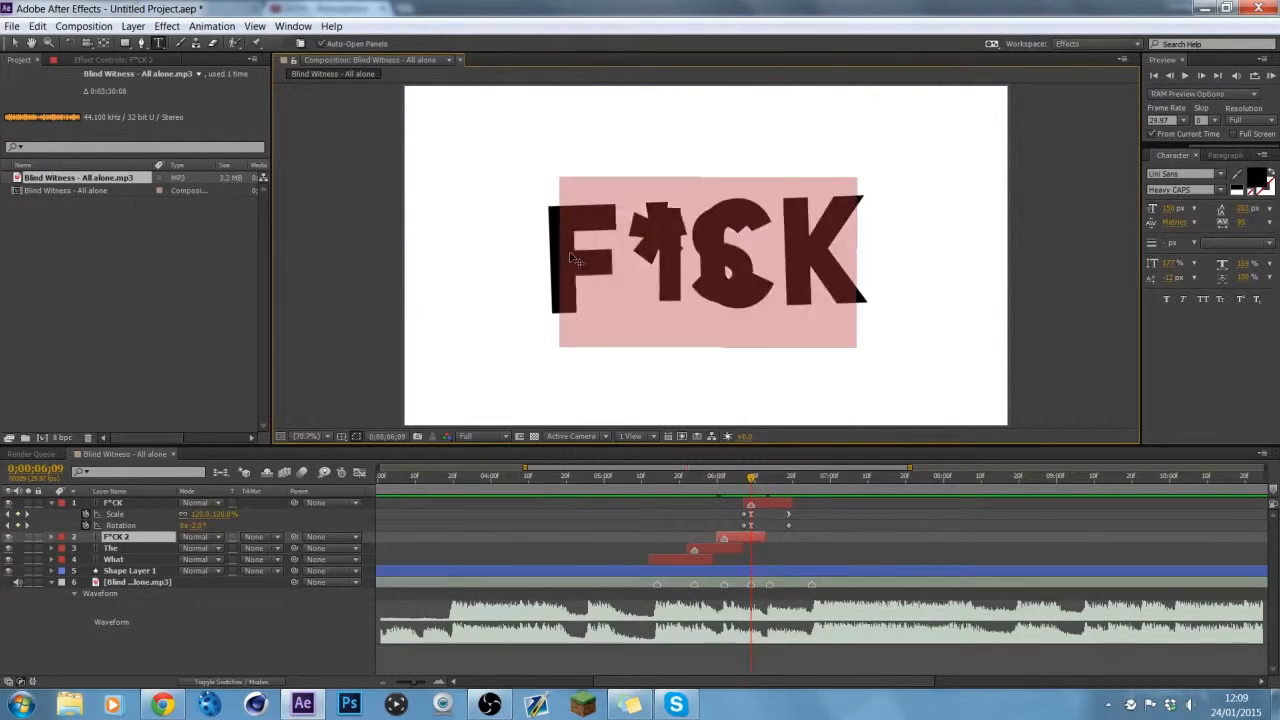
Step: Replace the text of the later "F*CK" layer with "Is"
{"action": "left_click", "coordinate": [770, 505]}
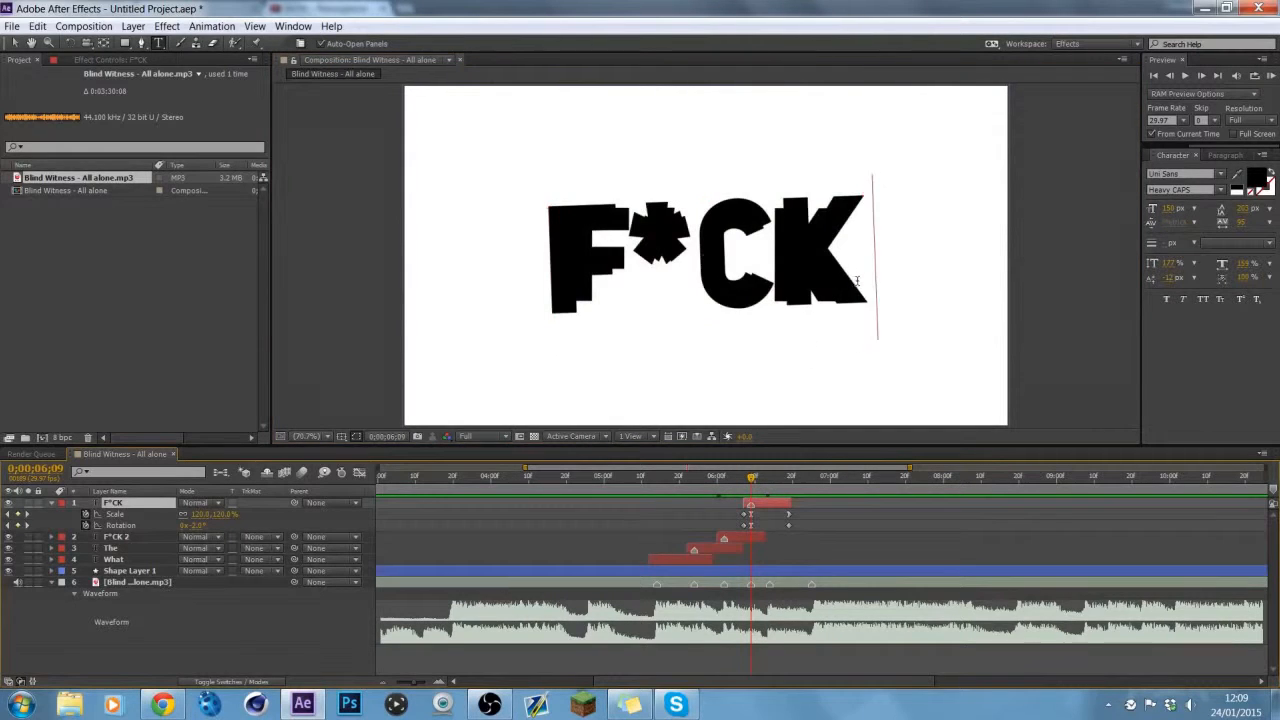
{"action": "left_click_drag", "start_coordinate": [857, 281], "coordinate": [485, 287]}
{"action": "type", "text": "I"}
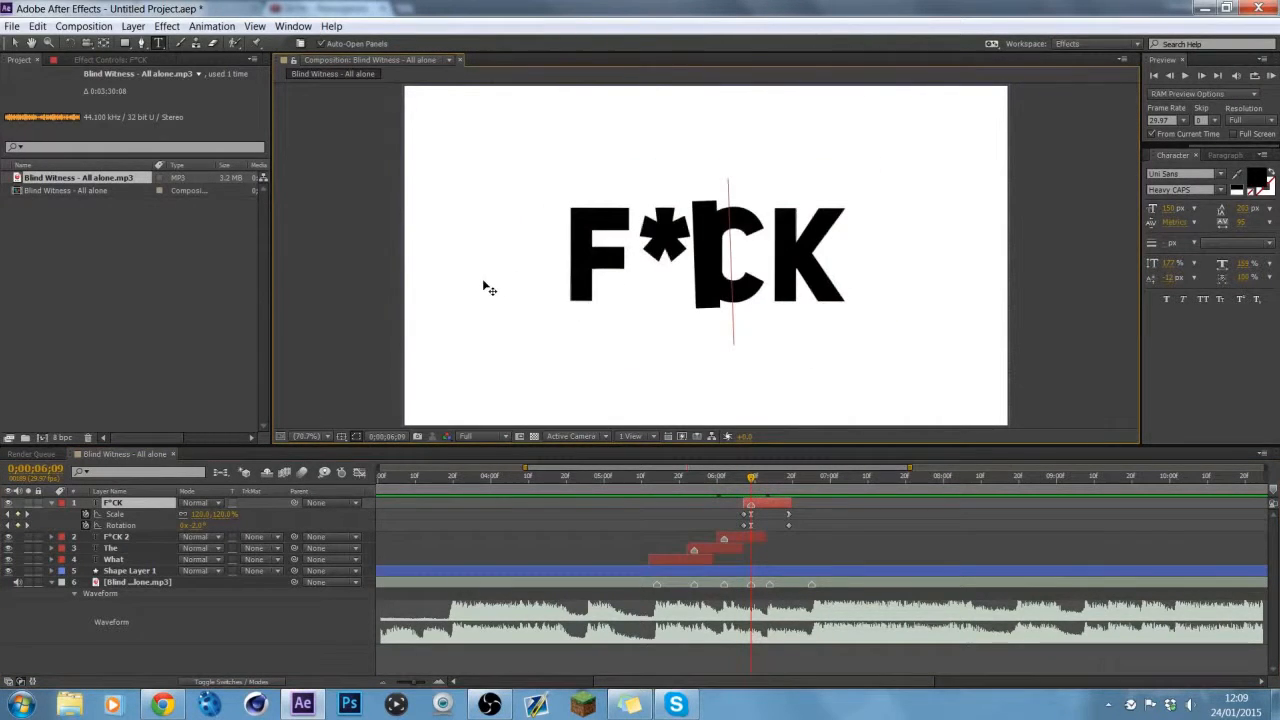
{"action": "type", "text": "S"}
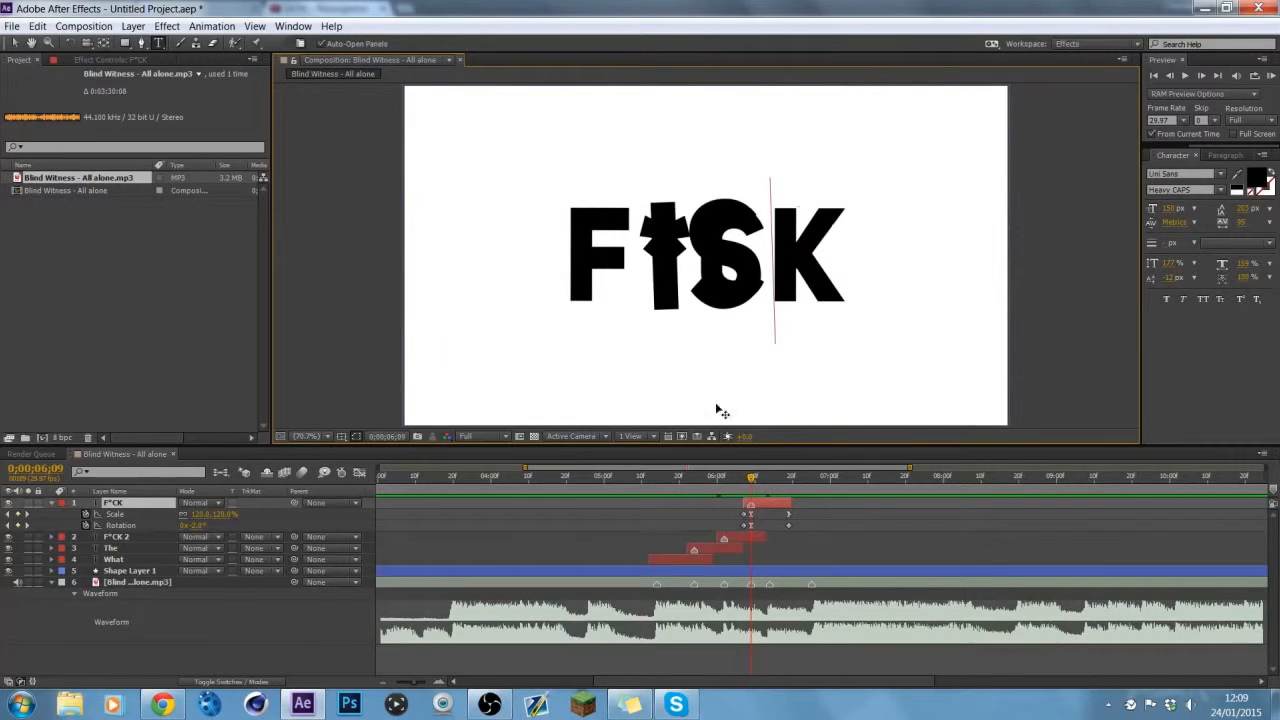
Step: Reverse the rotation of "Is" by setting its first Rotation keyframe to 5° and its last to -5°
{"action": "left_click", "coordinate": [108, 527]}
{"action": "left_click_drag", "start_coordinate": [750, 489], "coordinate": [743, 490]}
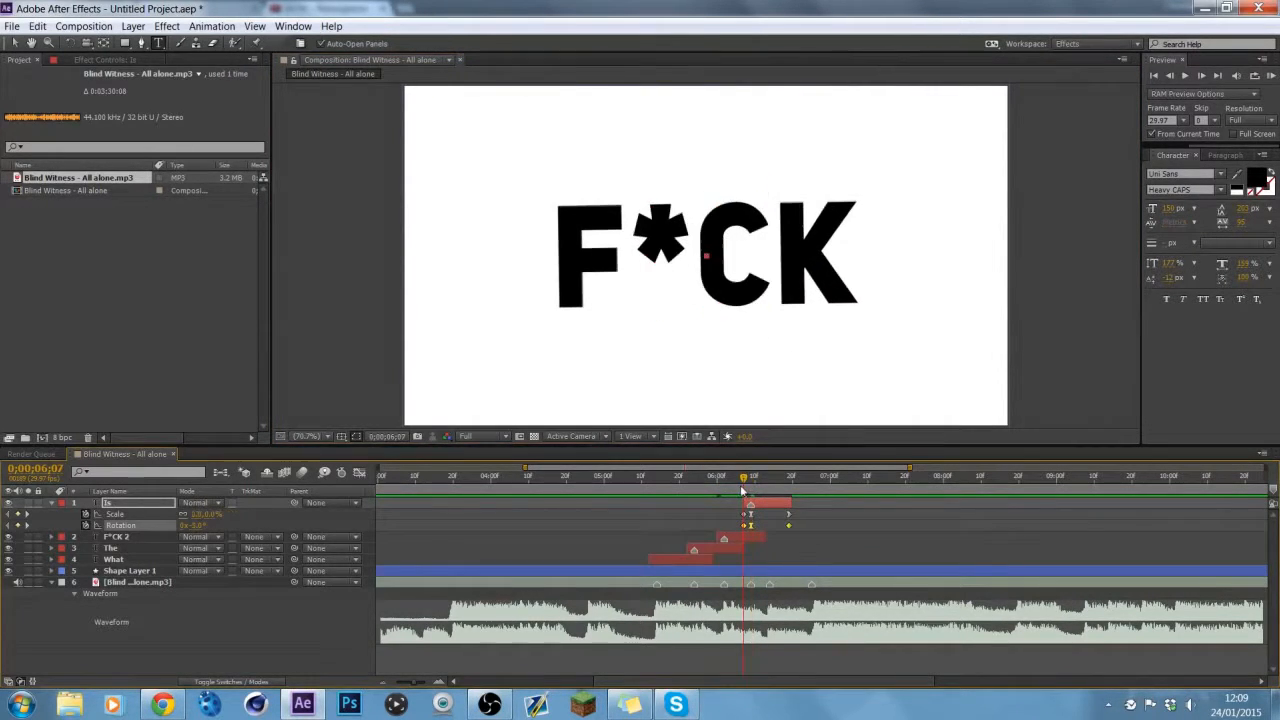
{"action": "left_click", "coordinate": [203, 525]}
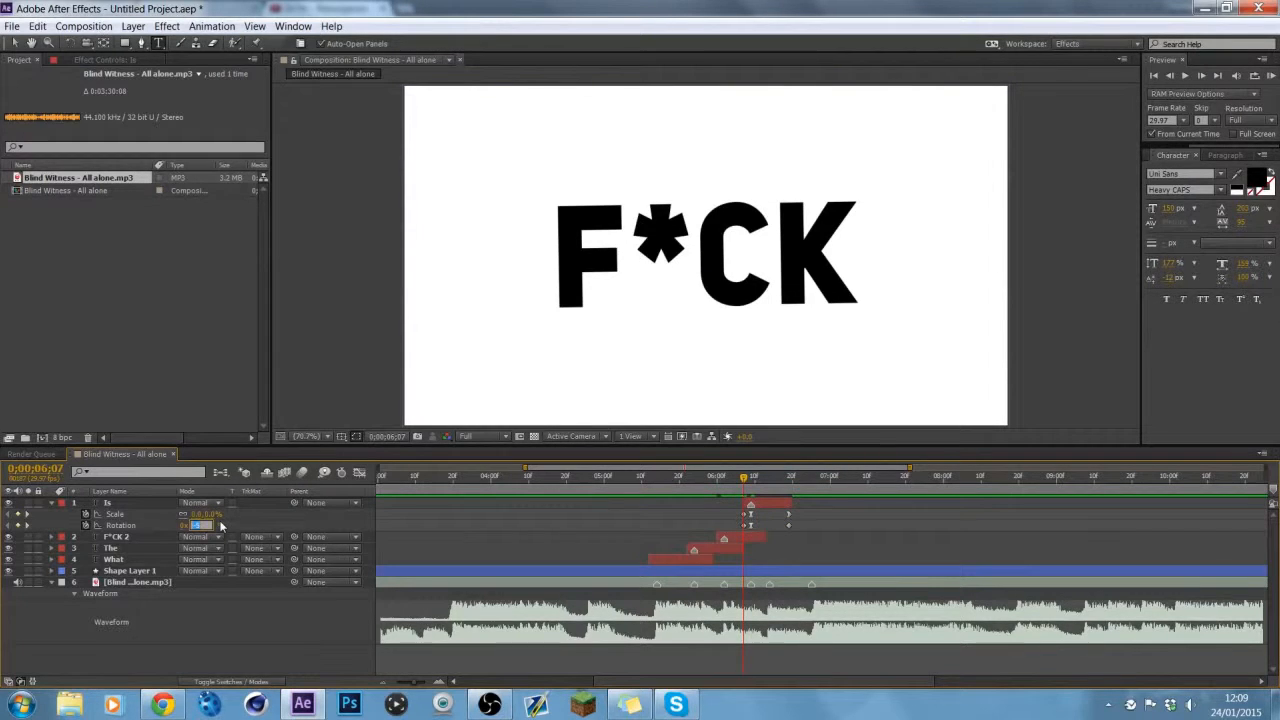
{"action": "key", "text": "Return"}
{"action": "left_click", "coordinate": [789, 478]}
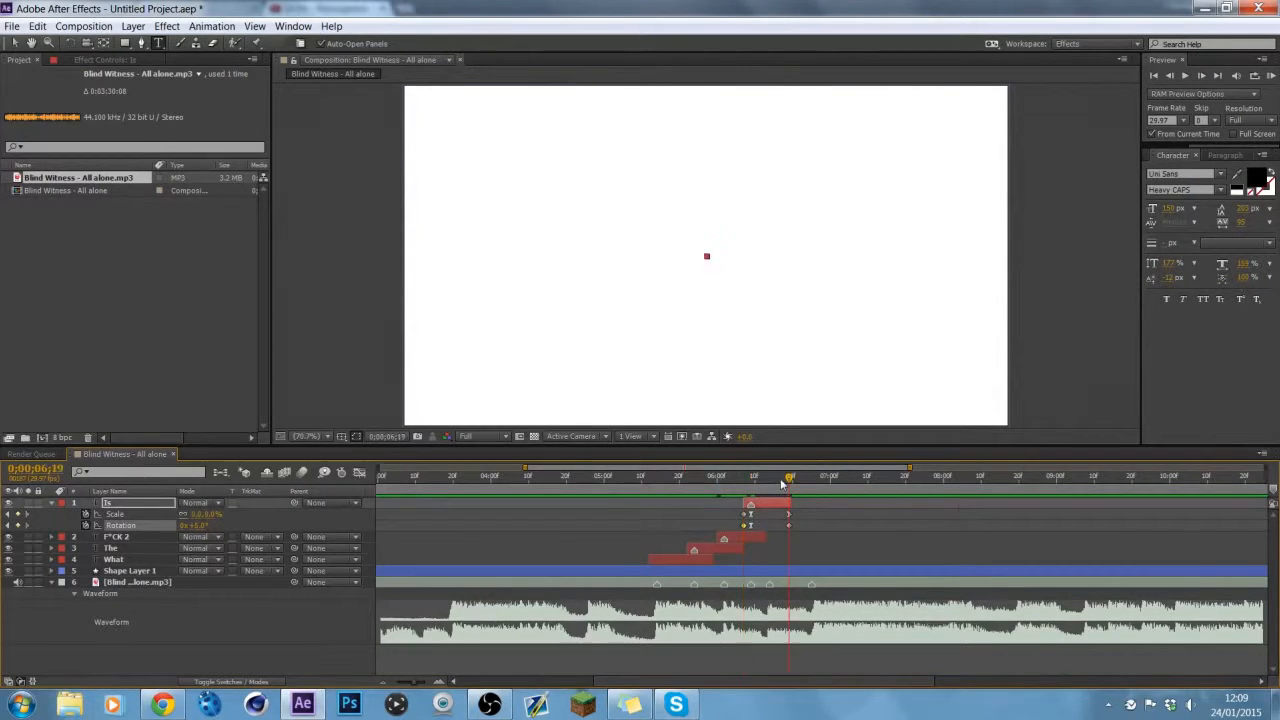
{"action": "left_click", "coordinate": [200, 525]}
{"action": "key", "text": "Return"}
Step: Set the middle Rotation keyframe of "Is" at 0;00;06;09 to 2°
{"action": "left_click", "coordinate": [752, 480]}
{"action": "left_click", "coordinate": [198, 525]}
{"action": "type", "text": "2"}
{"action": "key", "text": "Return"}
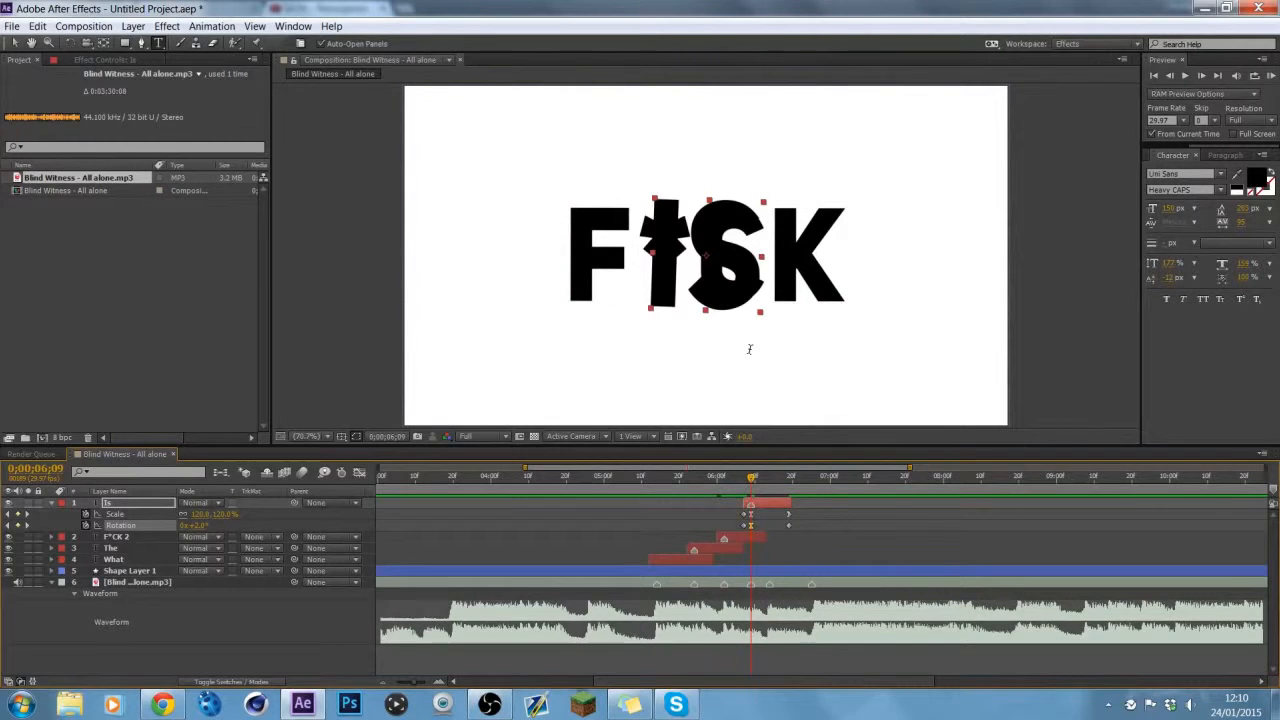
Step: Duplicate the "Is" layer, shift one copy to the beat at 0;00;06;14 and move it to the top of the stack
{"action": "left_click_drag", "start_coordinate": [764, 482], "coordinate": [770, 484]}
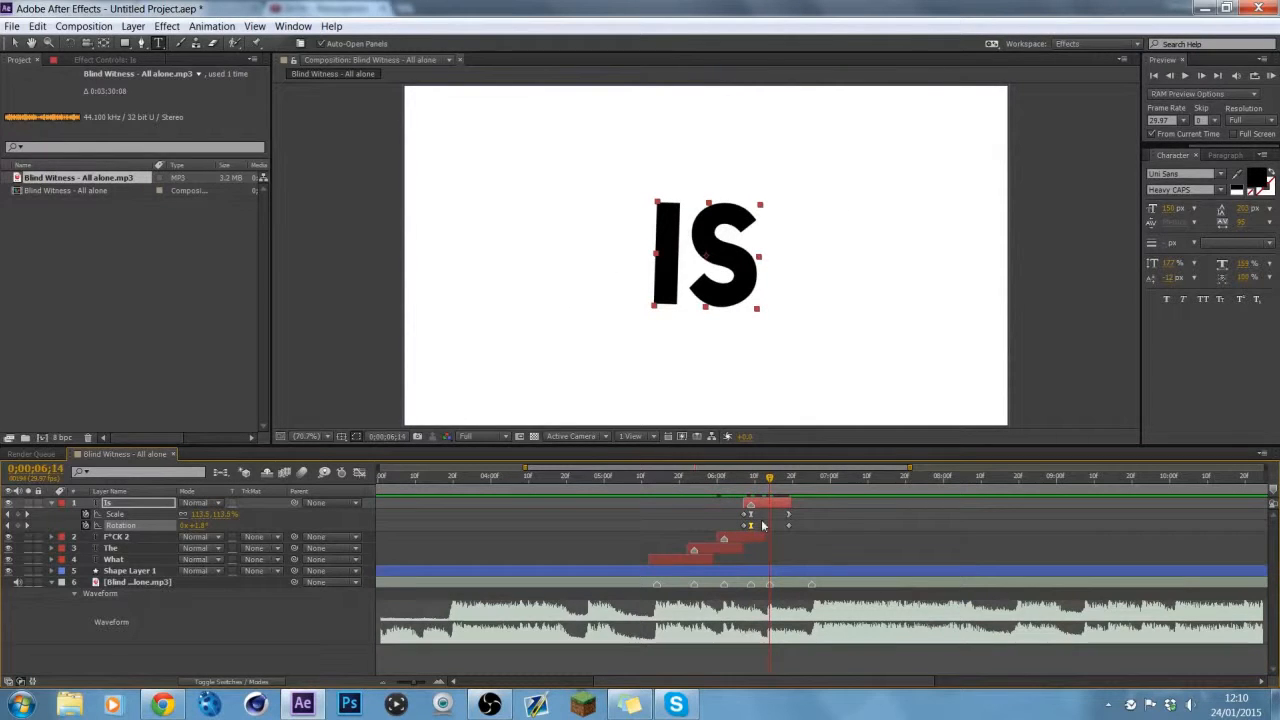
{"action": "key", "text": "ctrl+d"}
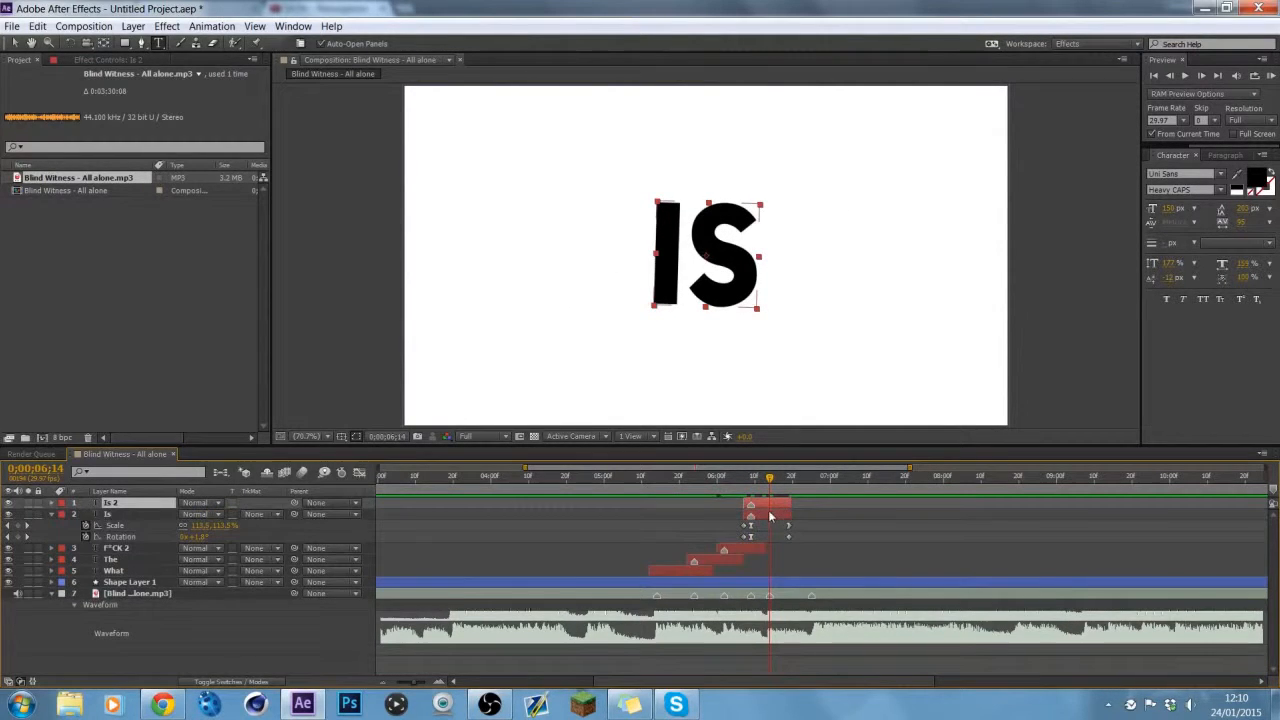
{"action": "left_click_drag", "start_coordinate": [771, 517], "coordinate": [788, 523]}
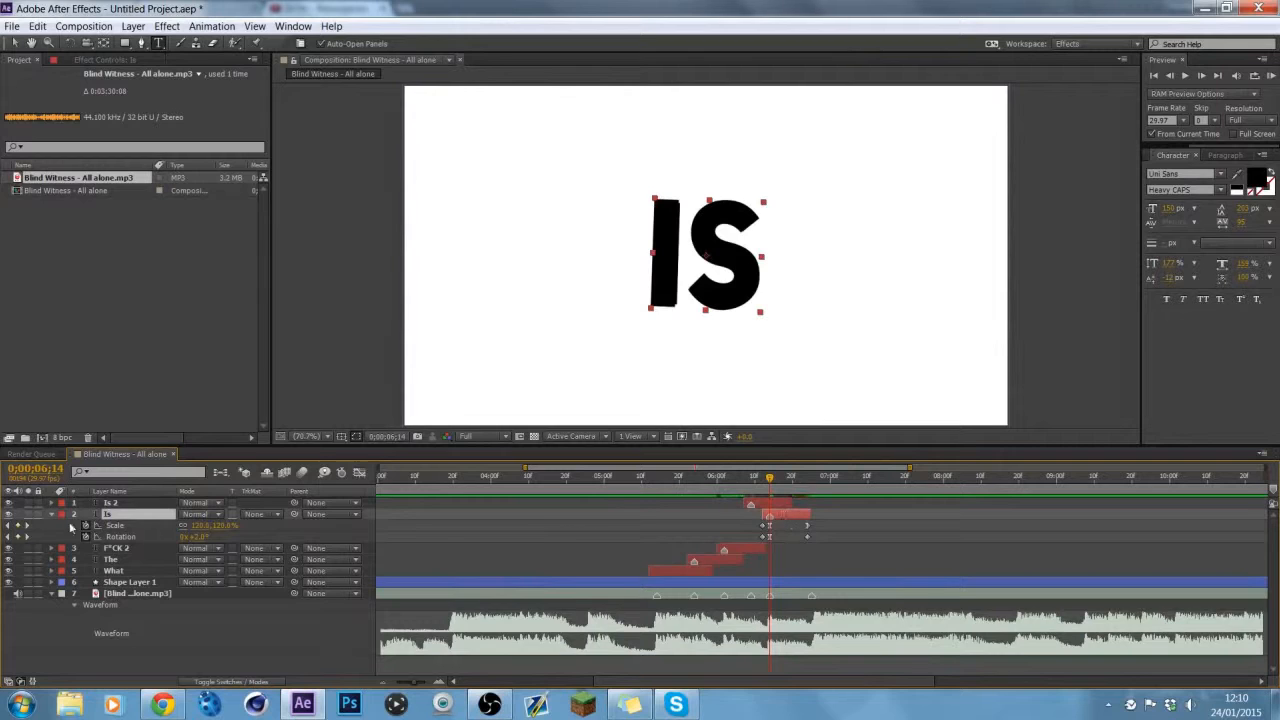
{"action": "left_click_drag", "start_coordinate": [124, 519], "coordinate": [126, 500]}
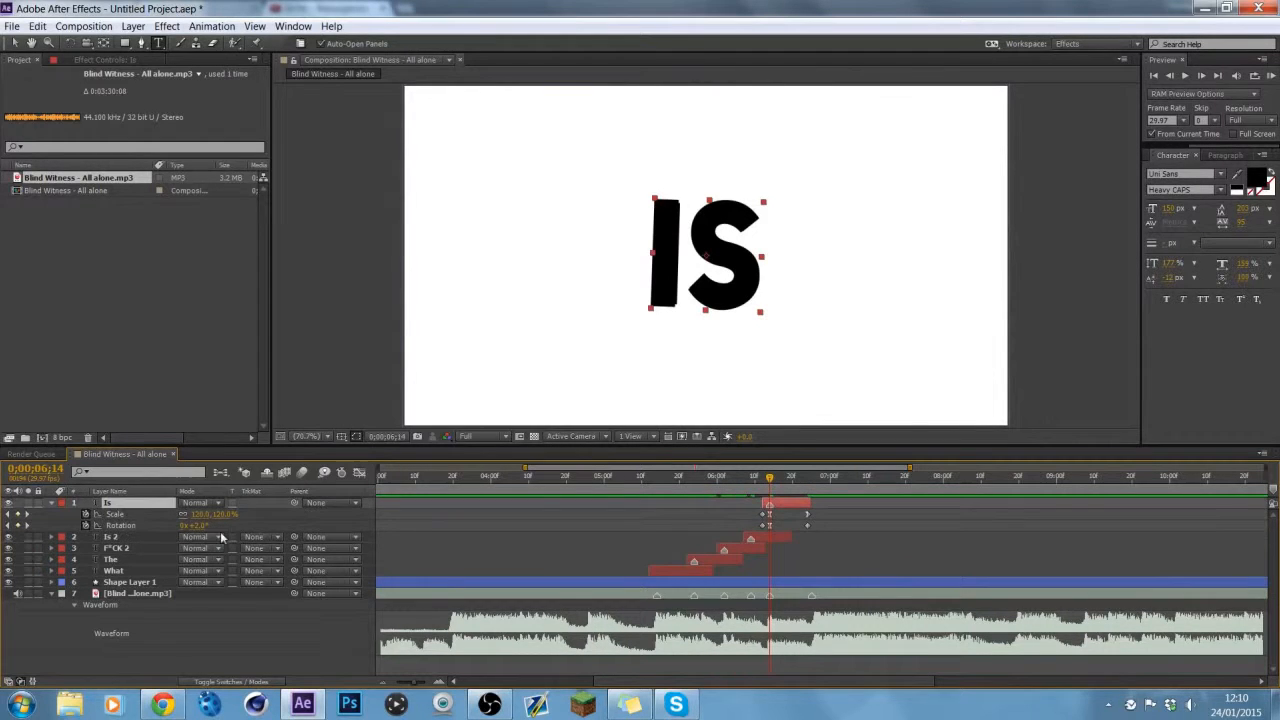
Step: Move the top "Is" layer's final Scale and Rotation keyframes to 0;00;07;00 and extend the layer to match
{"action": "left_click", "coordinate": [828, 491]}
{"action": "left_click", "coordinate": [808, 514]}
{"action": "left_click", "coordinate": [807, 526], "text": "shift"}
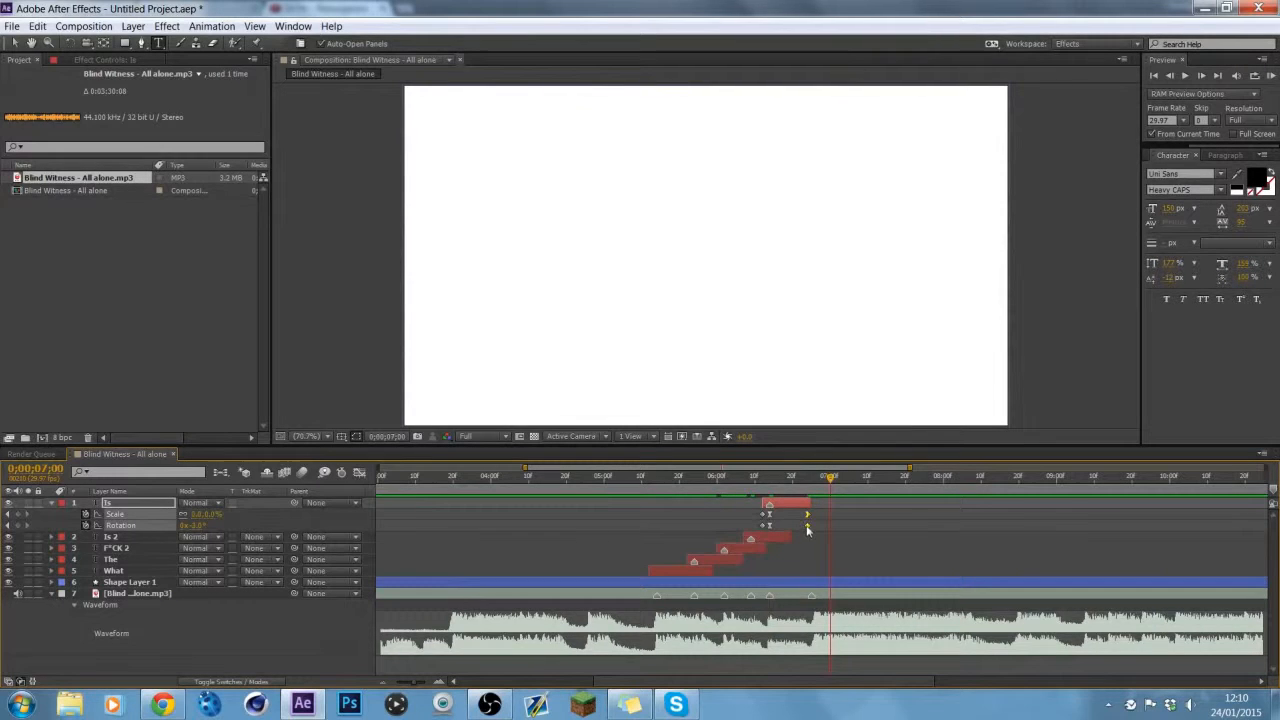
{"action": "mouse_move", "coordinate": [813, 502]}
{"action": "left_mouse_down"}
{"action": "mouse_move", "coordinate": [830, 502]}
{"action": "mouse_move", "coordinate": [815, 480]}
{"action": "mouse_move", "coordinate": [643, 486]}
{"action": "mouse_move", "coordinate": [829, 486]}
{"action": "mouse_move", "coordinate": [801, 486]}
{"action": "left_mouse_up"}
Step: Replace the top layer's text with "GOING" and set its first Rotation keyframe at 0;00;06;12 to -5°
{"action": "left_click_drag", "start_coordinate": [769, 265], "coordinate": [645, 267]}
{"action": "type", "text": "GOING"}
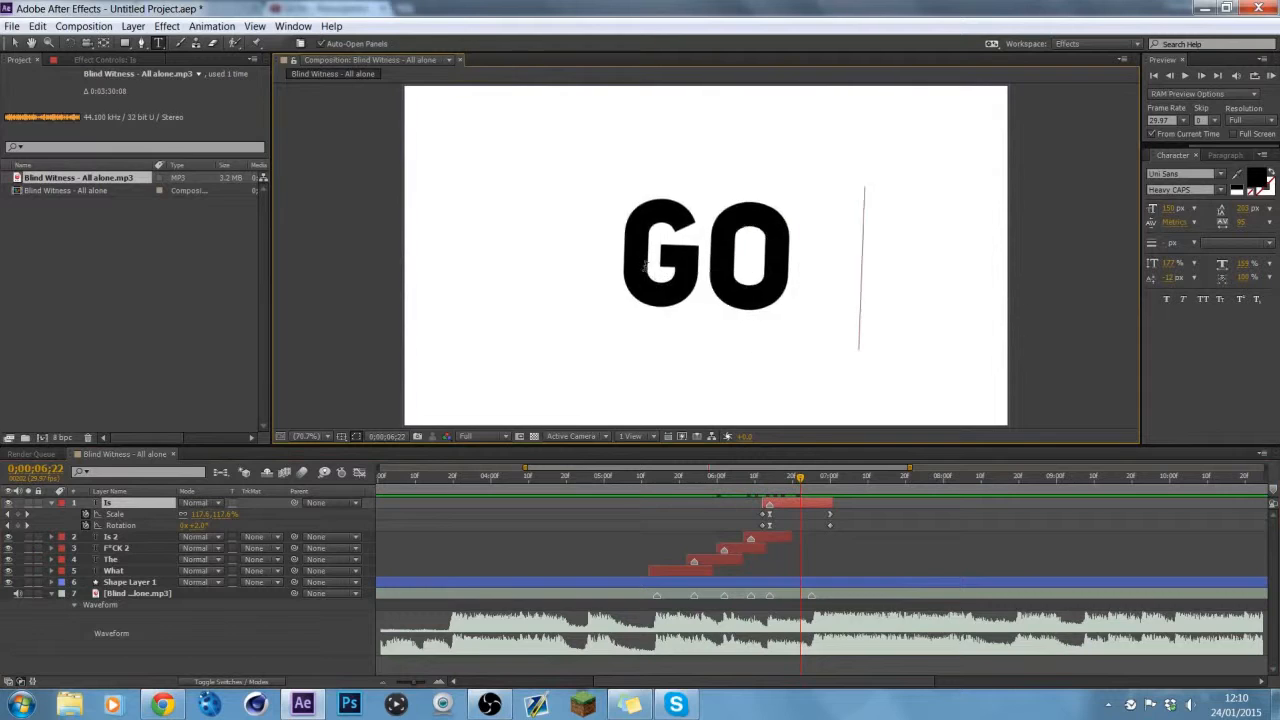
{"action": "left_click", "coordinate": [769, 477]}
{"action": "left_click", "coordinate": [766, 526]}
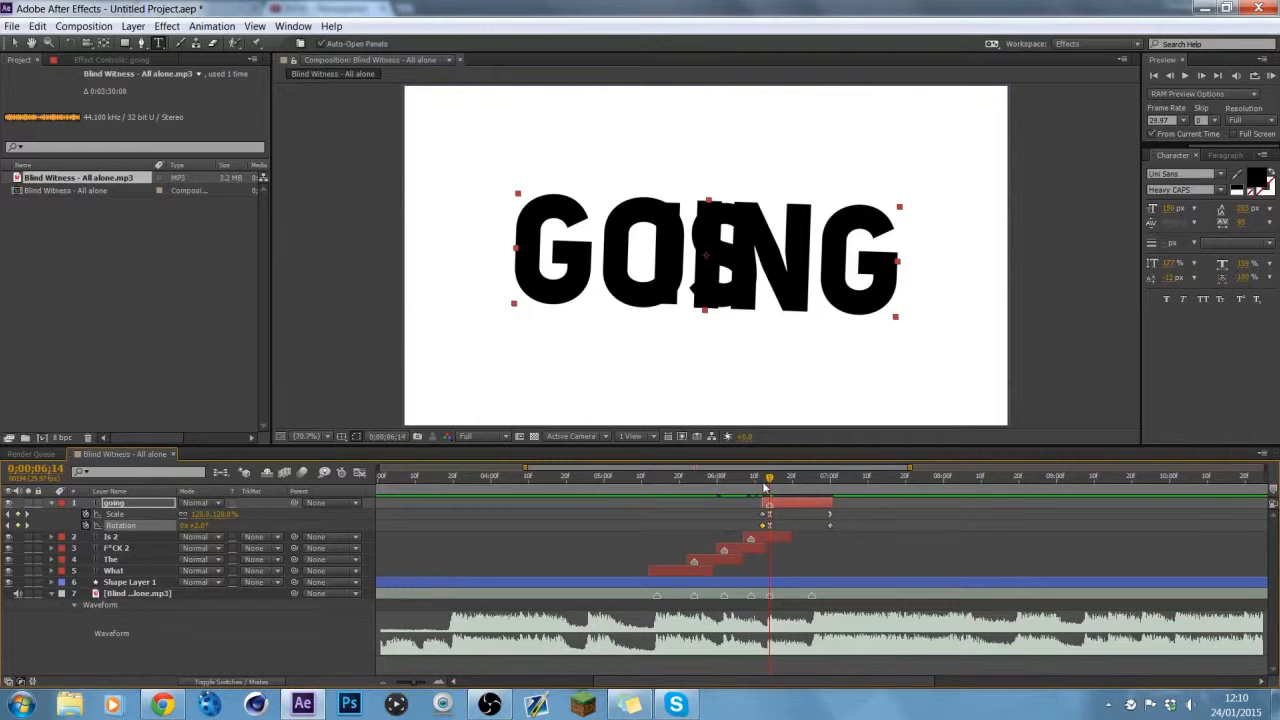
{"action": "left_click", "coordinate": [763, 485]}
{"action": "left_click", "coordinate": [200, 525]}
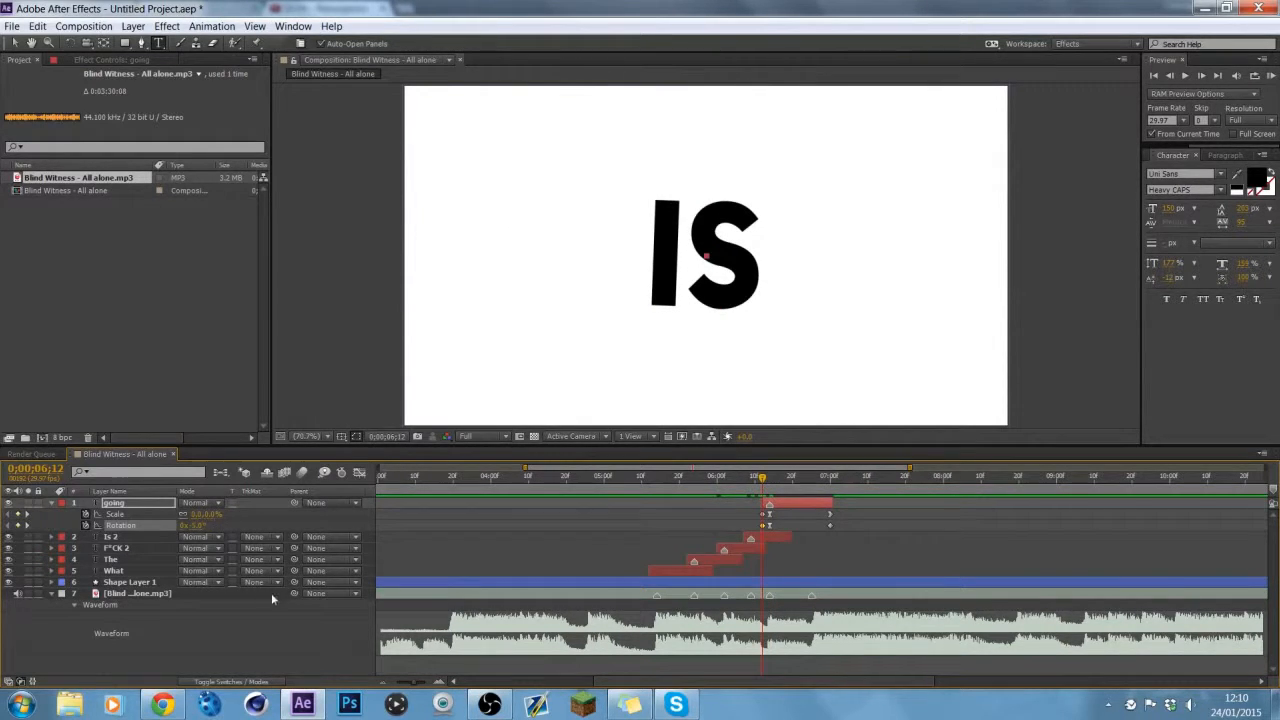
Step: Set the last Rotation keyframe of "going" at 0;00;07;00 to 5° and the middle one at 0;00;06;14 to -2°
{"action": "left_click", "coordinate": [831, 483]}
{"action": "left_click", "coordinate": [199, 525]}
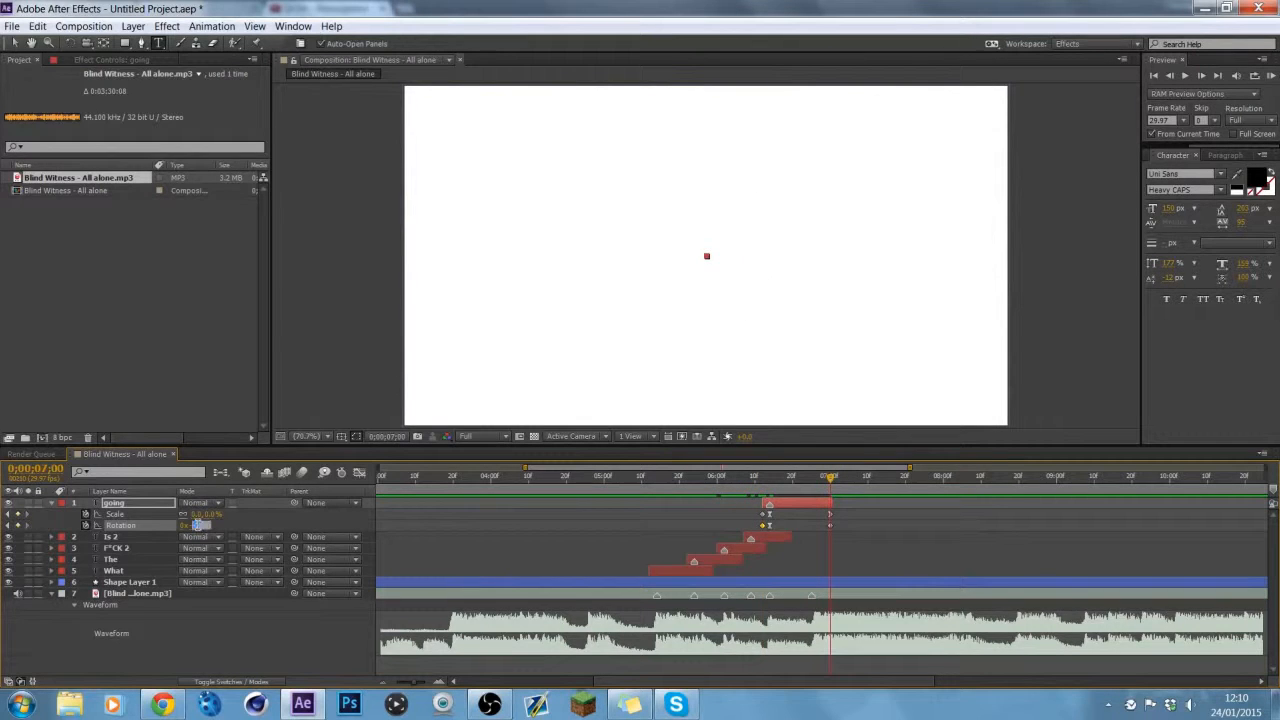
{"action": "key", "text": "Return"}
{"action": "key", "text": "j"}
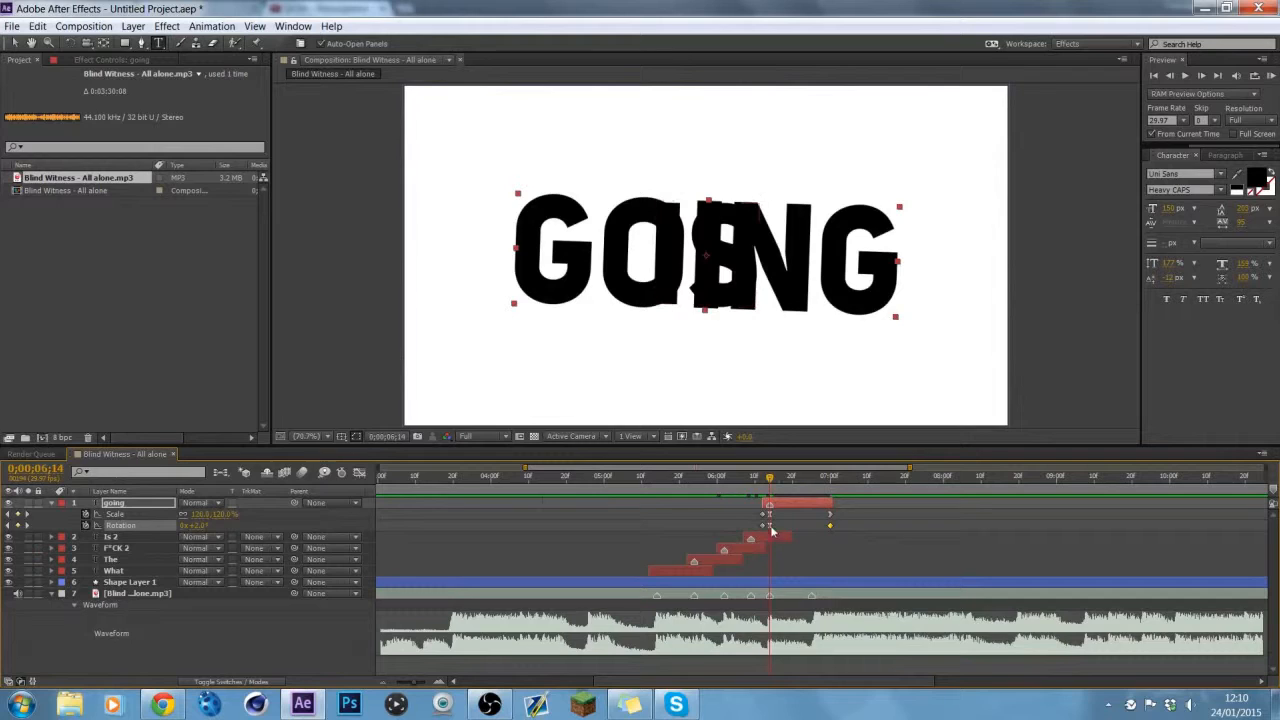
{"action": "left_click", "coordinate": [197, 525]}
{"action": "type", "text": "-2"}
{"action": "key", "text": "Return"}
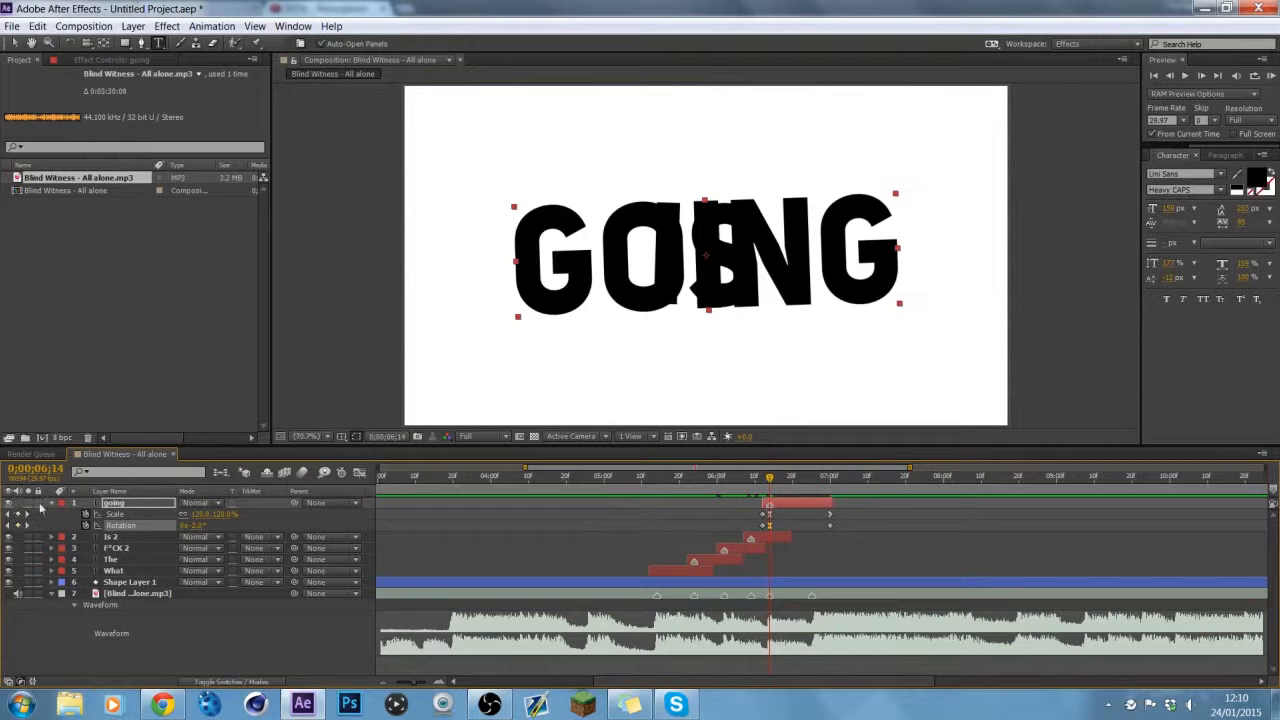
Step: Duplicate the "going" layer, shift one copy to the beat at 0;00;06;26 and move it to the top of the stack
{"action": "left_click", "coordinate": [811, 488]}
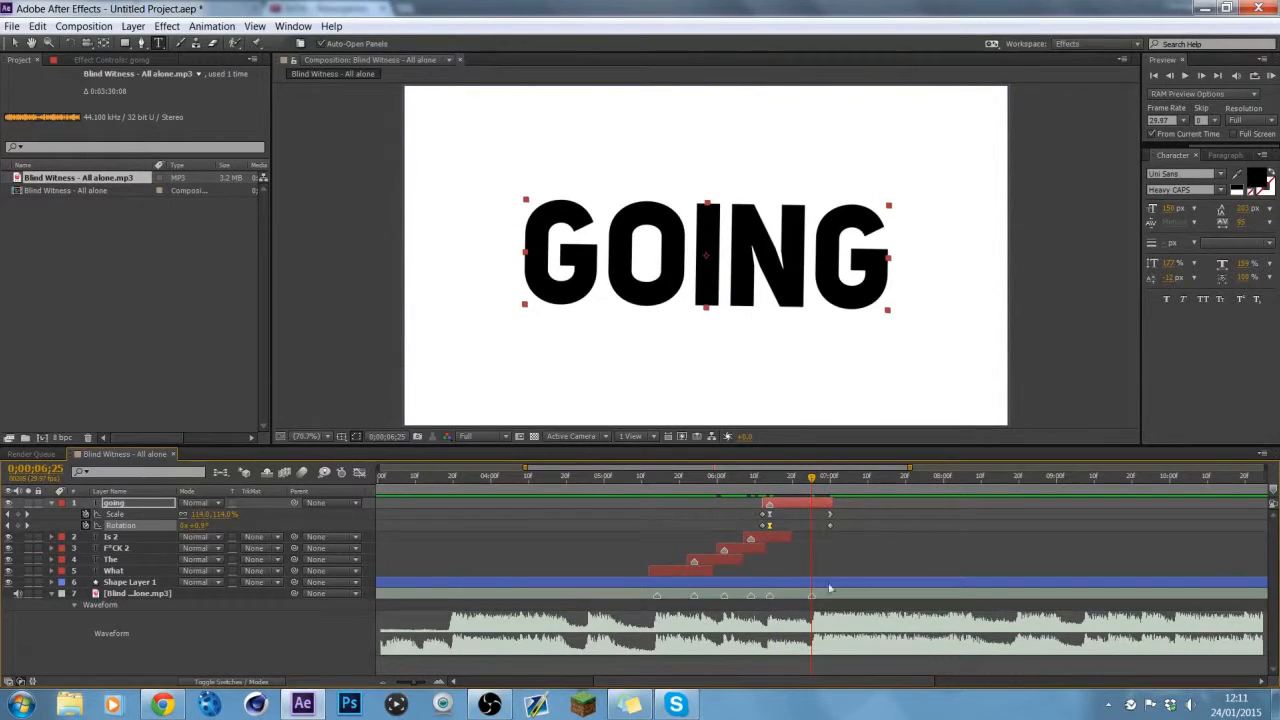
{"action": "left_click", "coordinate": [815, 482]}
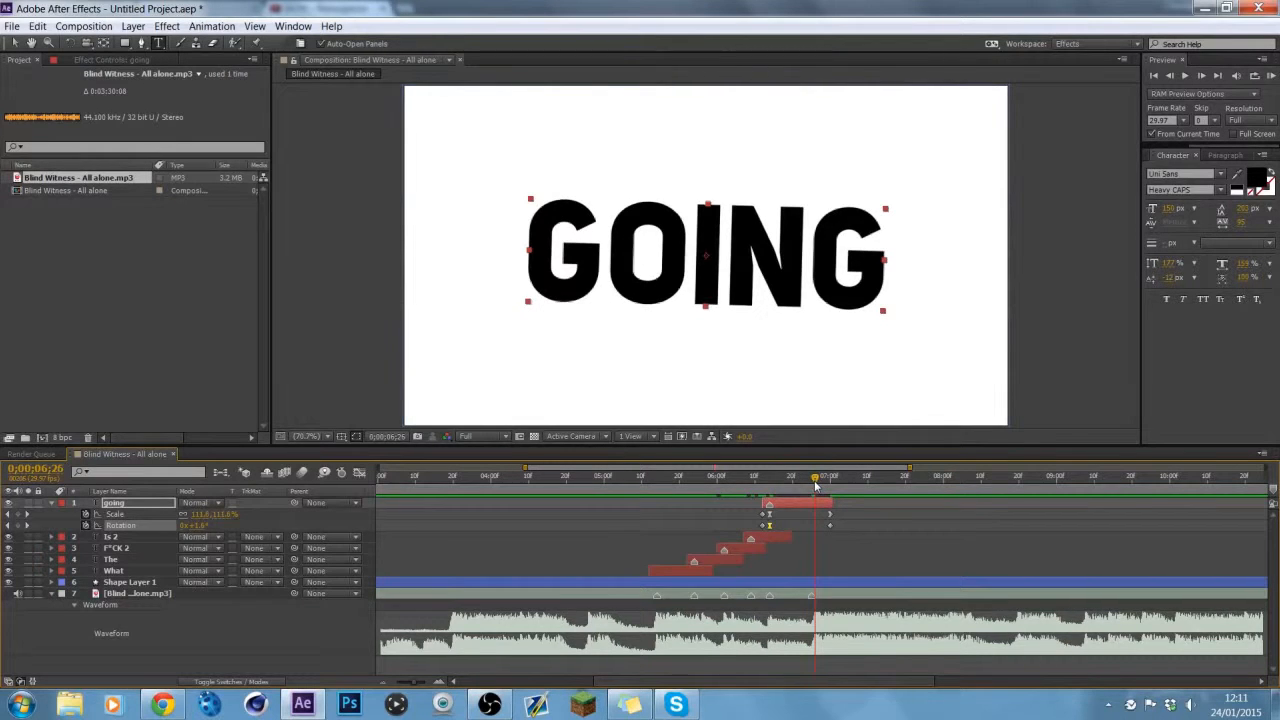
{"action": "key", "text": "ctrl+d"}
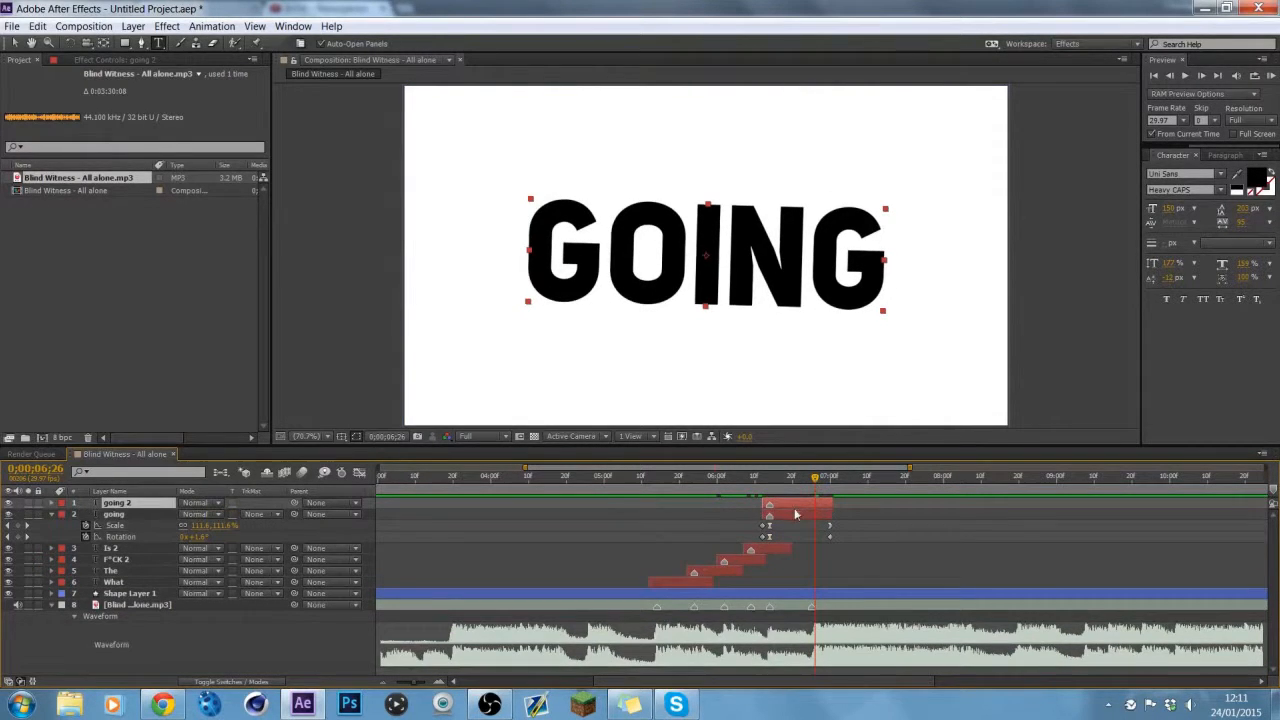
{"action": "left_click_drag", "start_coordinate": [797, 514], "coordinate": [841, 530]}
{"action": "left_click", "coordinate": [145, 503]}
{"action": "left_click_drag", "start_coordinate": [147, 504], "coordinate": [147, 499]}
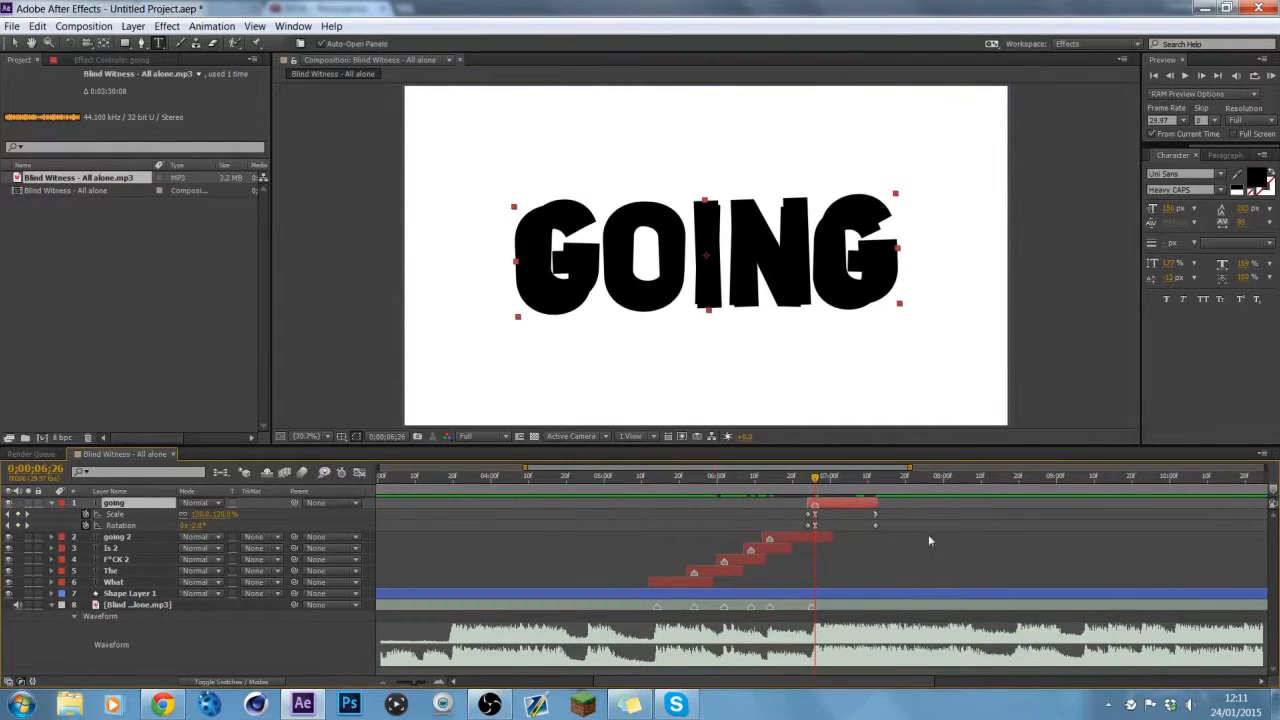
Step: Add a beat marker to the audio layer at 0;00;08;02
{"action": "left_click_drag", "start_coordinate": [794, 478], "coordinate": [949, 521]}
{"action": "left_click", "coordinate": [970, 607]}
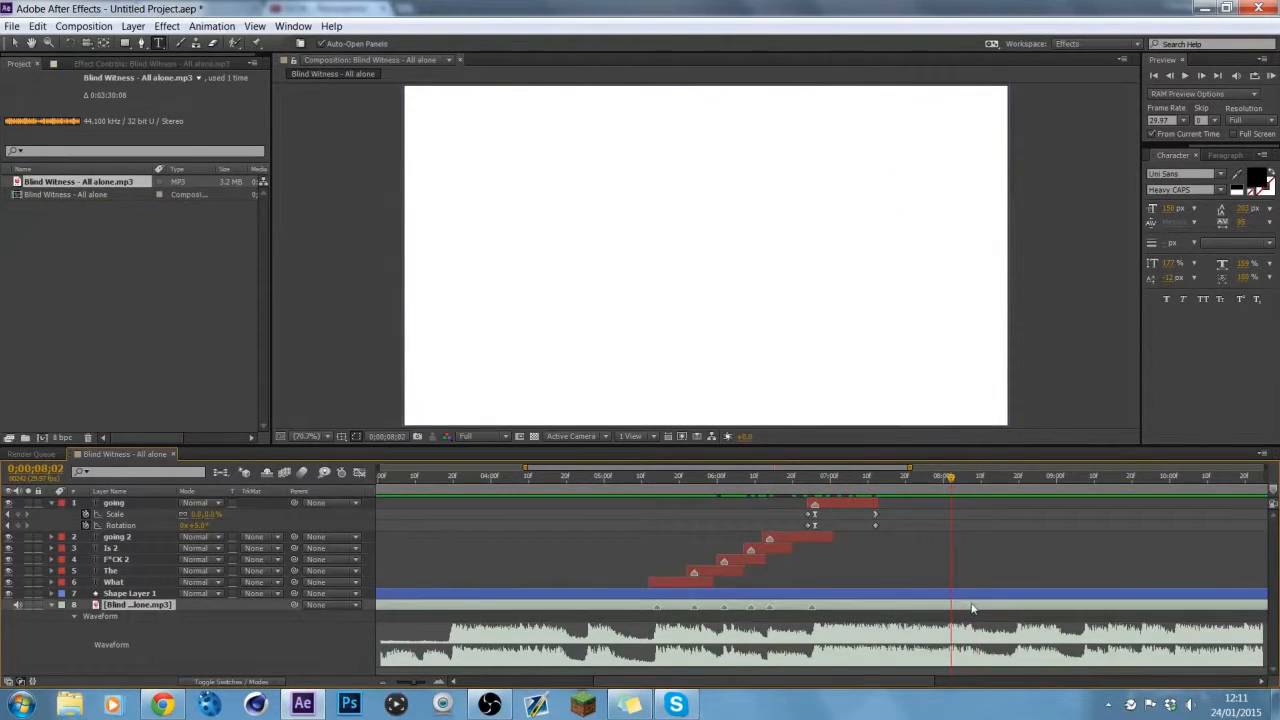
{"action": "left_click", "coordinate": [816, 491]}
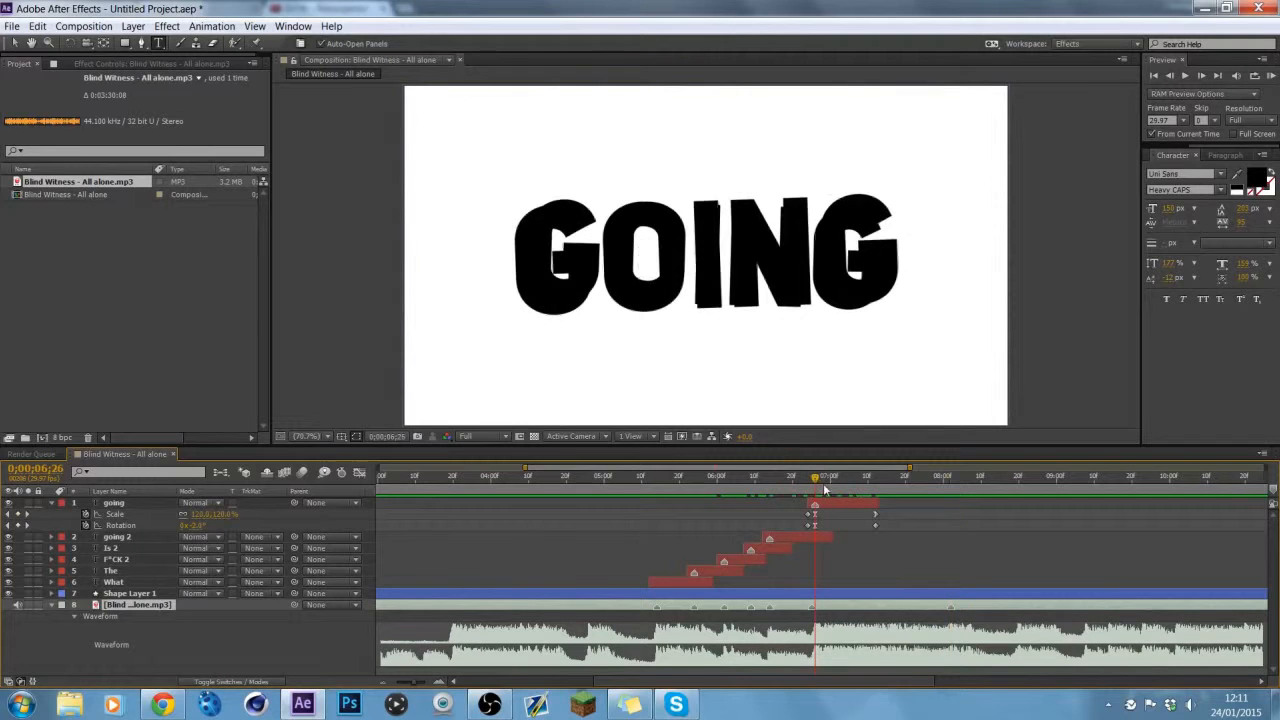
Step: Move the top "going" layer's final Scale and Rotation keyframes to 0;00;08;02 and extend the layer to match
{"action": "left_click", "coordinate": [876, 514]}
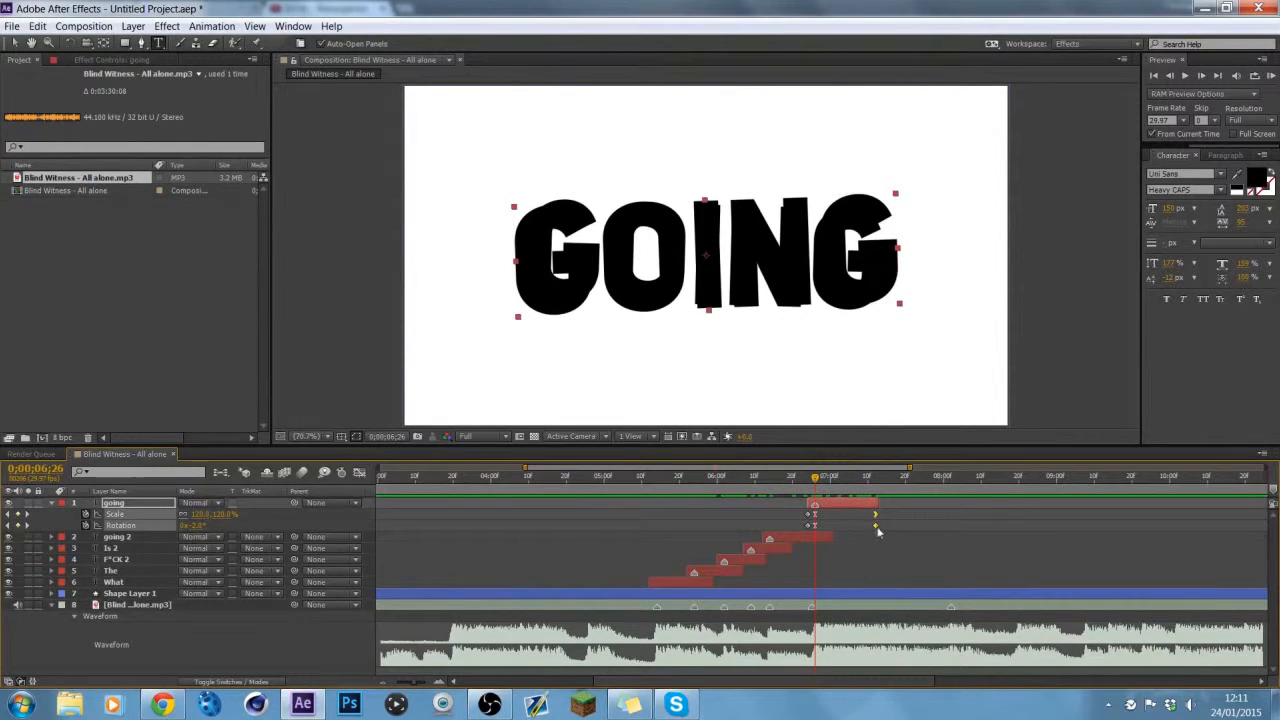
{"action": "left_click_drag", "start_coordinate": [938, 536], "coordinate": [951, 529]}
{"action": "left_click_drag", "start_coordinate": [878, 503], "coordinate": [952, 503]}
{"action": "left_click", "coordinate": [889, 578]}
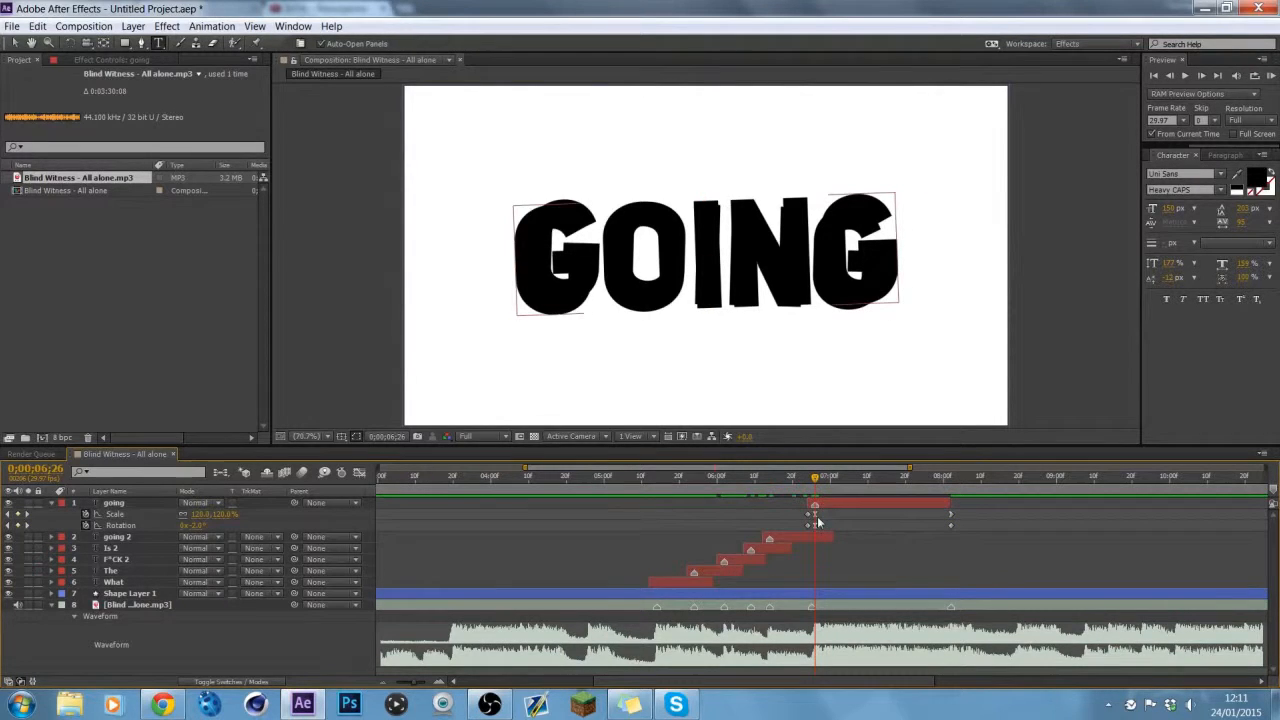
Step: Reveal the Scale keyframes of "going 2", "Is 2" and "F*CK 2" and set the middle one of "Is 2" at 0;00;06;09 to 100%
{"action": "left_click", "coordinate": [813, 533]}
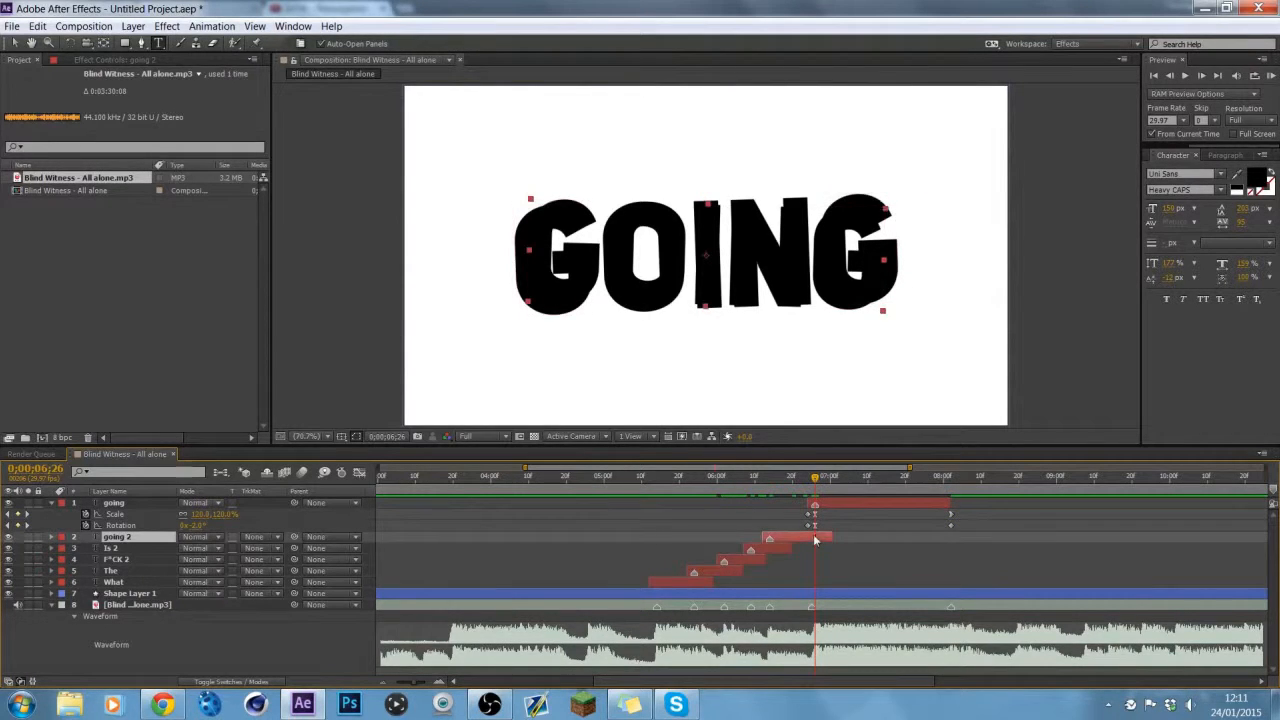
{"action": "key", "text": "s"}
{"action": "left_click", "coordinate": [767, 559]}
{"action": "key", "text": "s"}
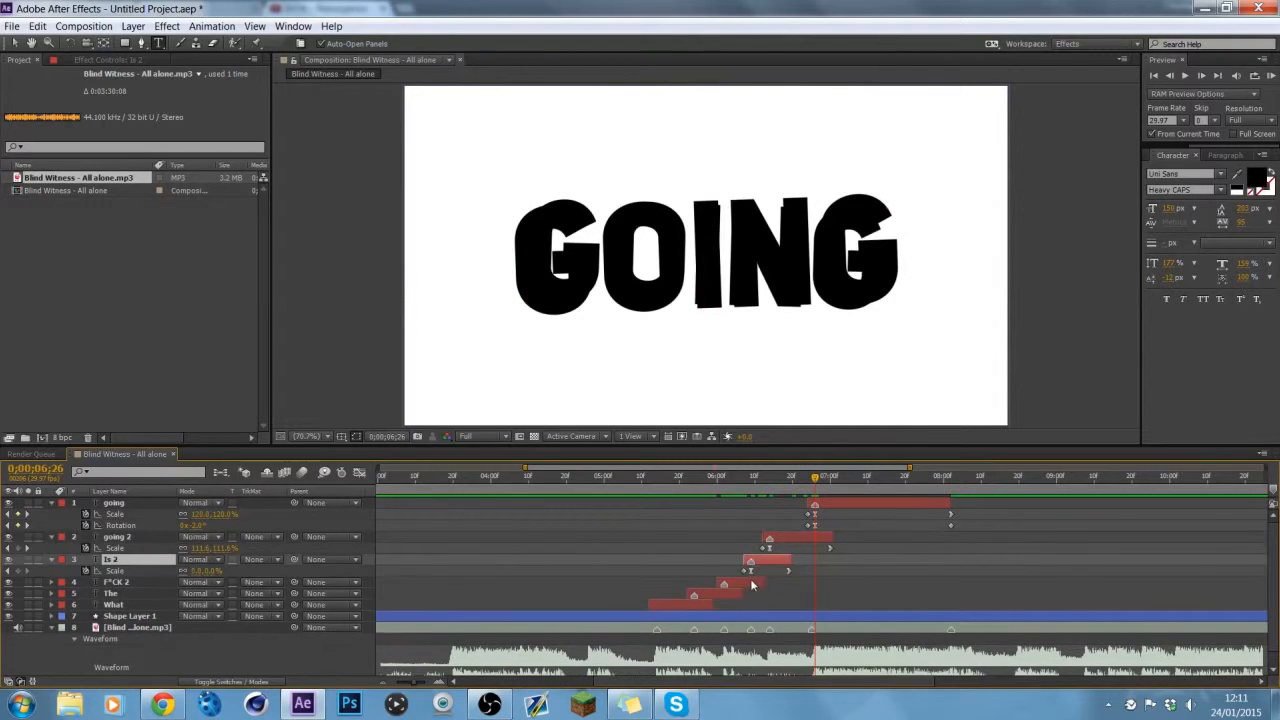
{"action": "left_click", "coordinate": [753, 582]}
{"action": "key", "text": "s"}
{"action": "left_click_drag", "start_coordinate": [718, 488], "coordinate": [755, 494]}
{"action": "left_click", "coordinate": [201, 570]}
{"action": "type", "text": "100"}
{"action": "key", "text": "Return"}
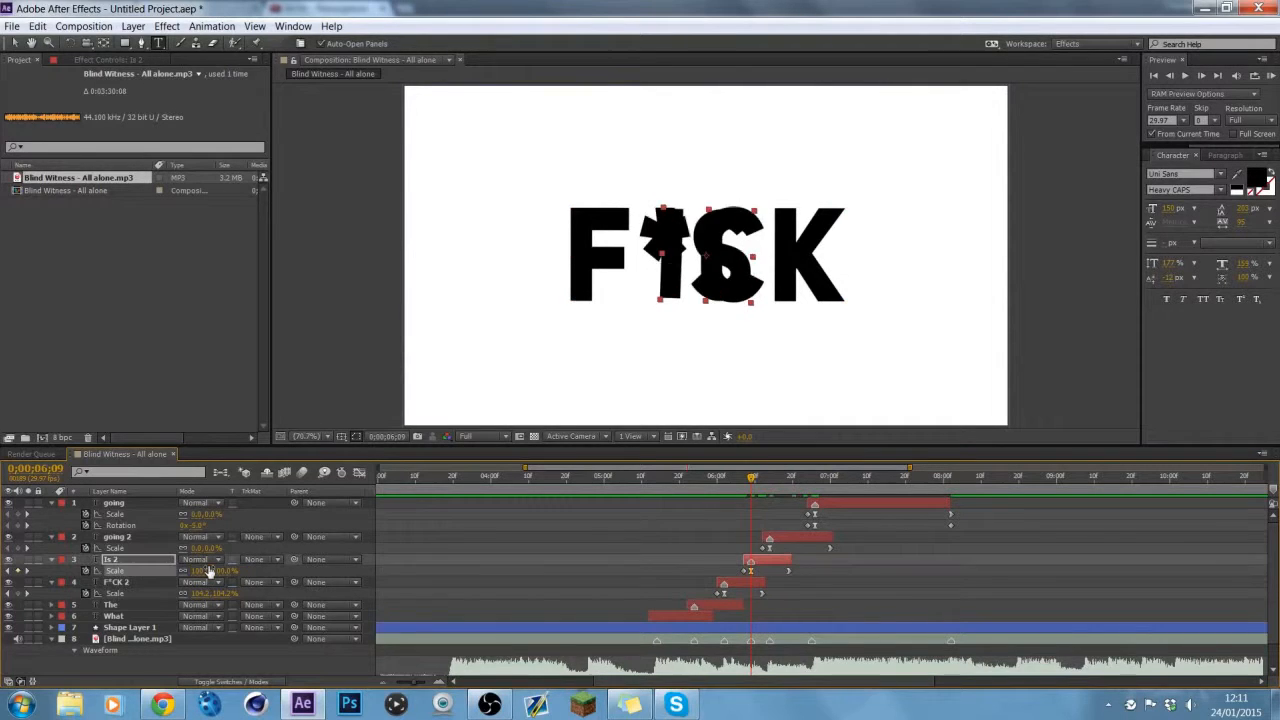
Step: Set the middle Scale keyframe of "going 2" at 0;00;06;14 to 100% and collapse the properties of the lower word layers
{"action": "left_click", "coordinate": [770, 496]}
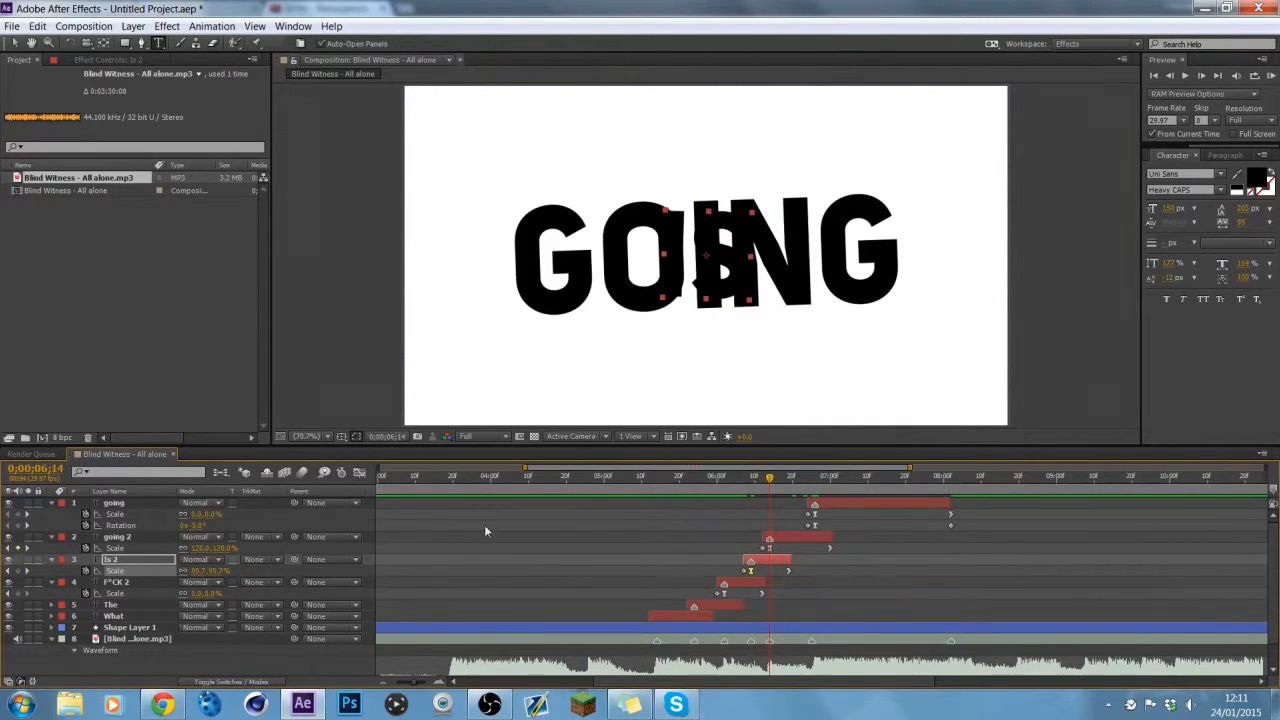
{"action": "left_click", "coordinate": [198, 548]}
{"action": "type", "text": "100"}
{"action": "key", "text": "Return"}
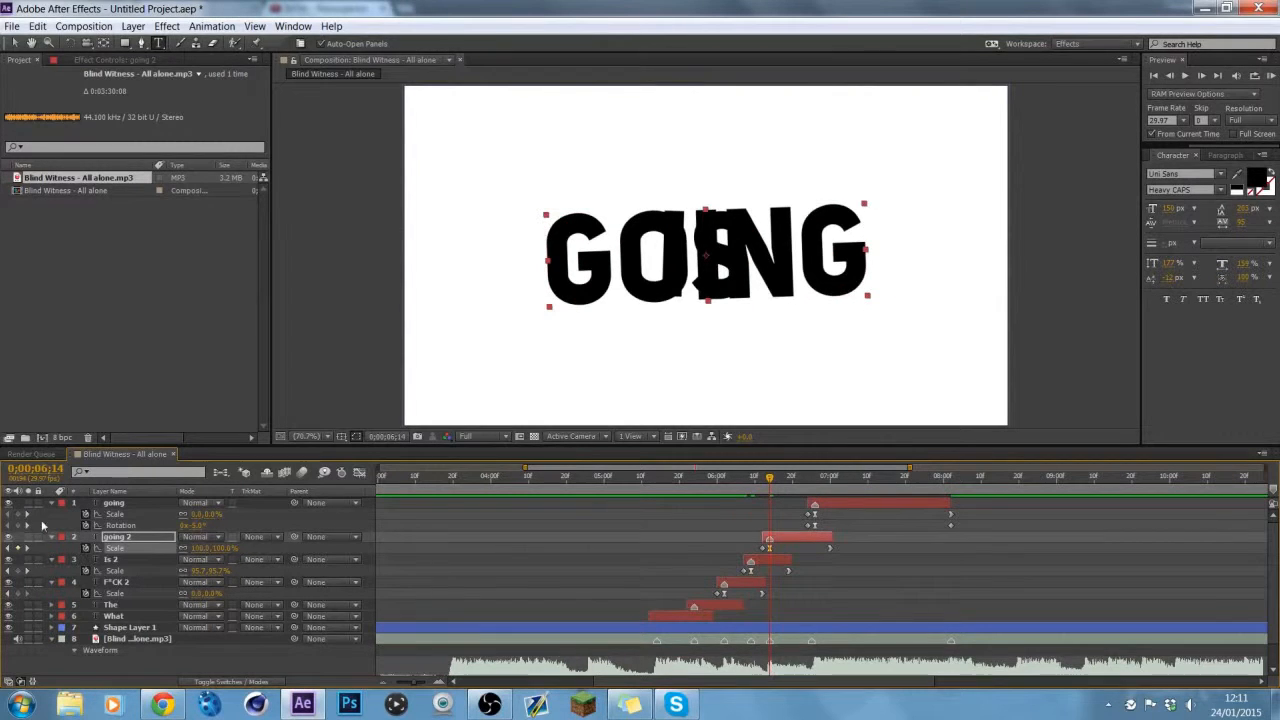
{"action": "left_click", "coordinate": [52, 559]}
{"action": "left_click", "coordinate": [52, 570]}
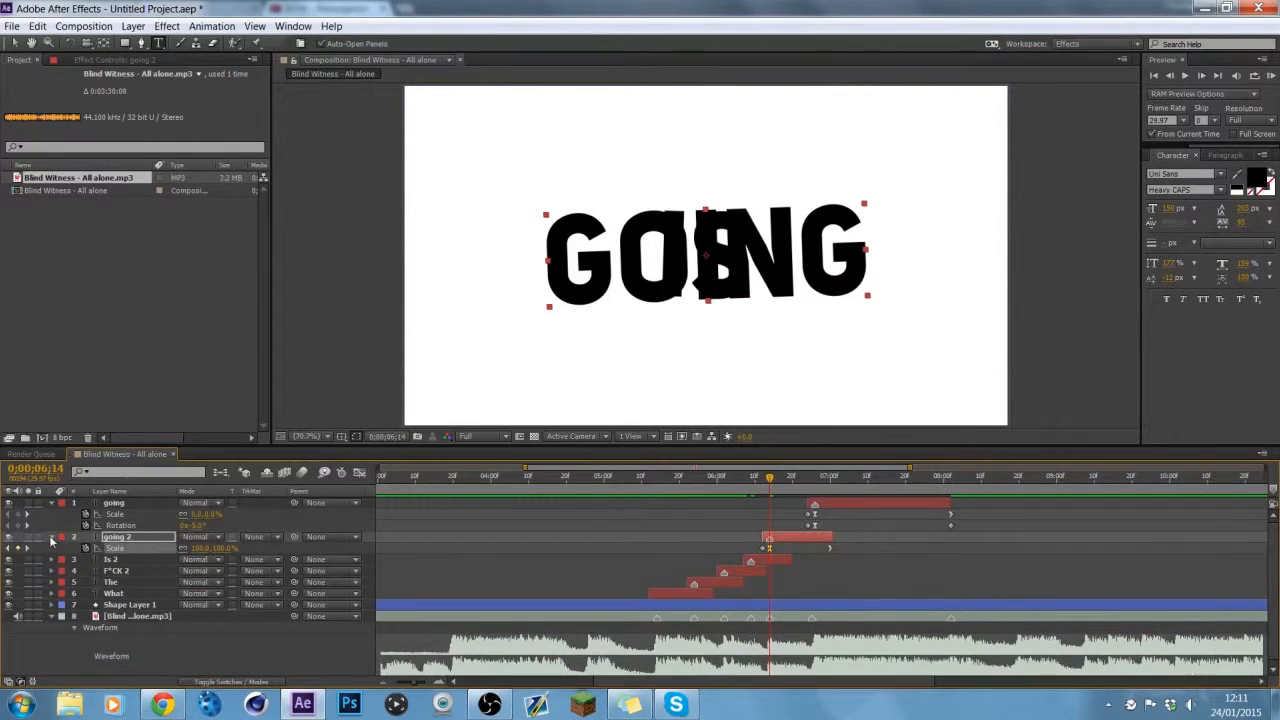
{"action": "left_click", "coordinate": [52, 537]}
Step: Set the top "going" layer's middle Scale keyframe at 0;00;06;26 to 150%
{"action": "left_click", "coordinate": [813, 484]}
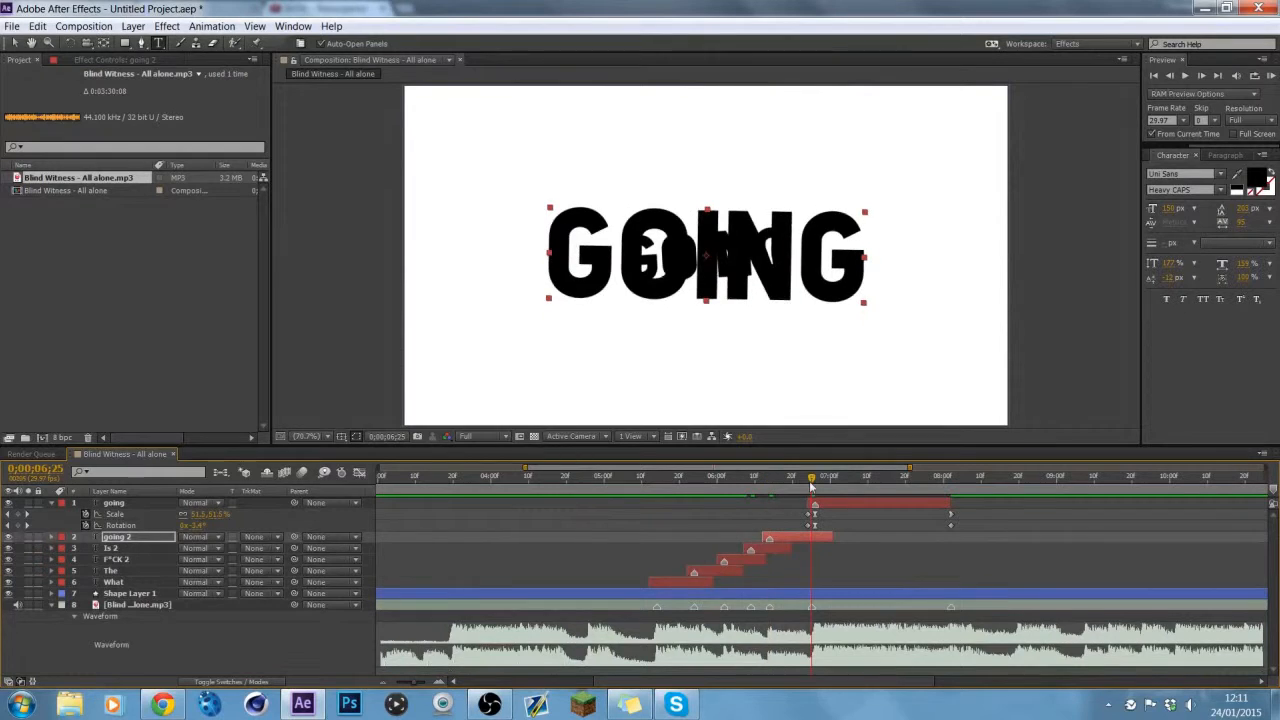
{"action": "left_click", "coordinate": [815, 485]}
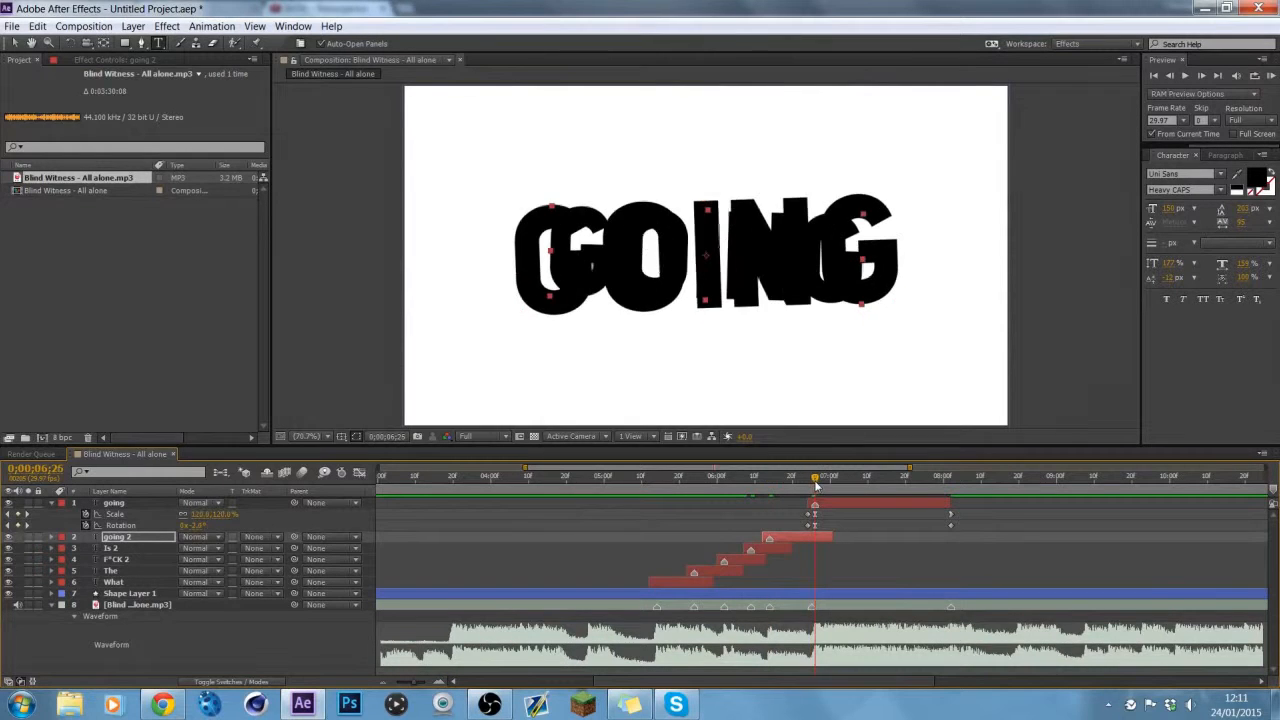
{"action": "left_click", "coordinate": [221, 514]}
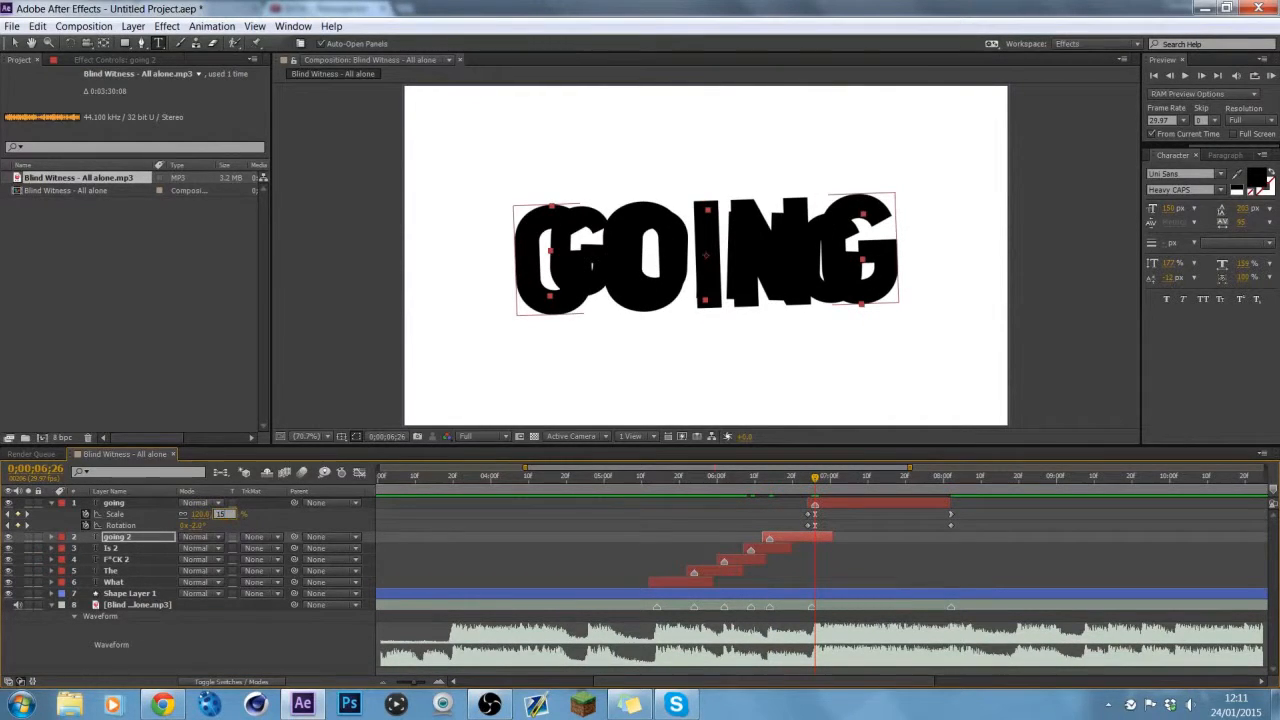
{"action": "key", "text": "Return"}
Step: Replace the top layer's text with "on?!"
{"action": "left_click_drag", "start_coordinate": [948, 270], "coordinate": [390, 287]}
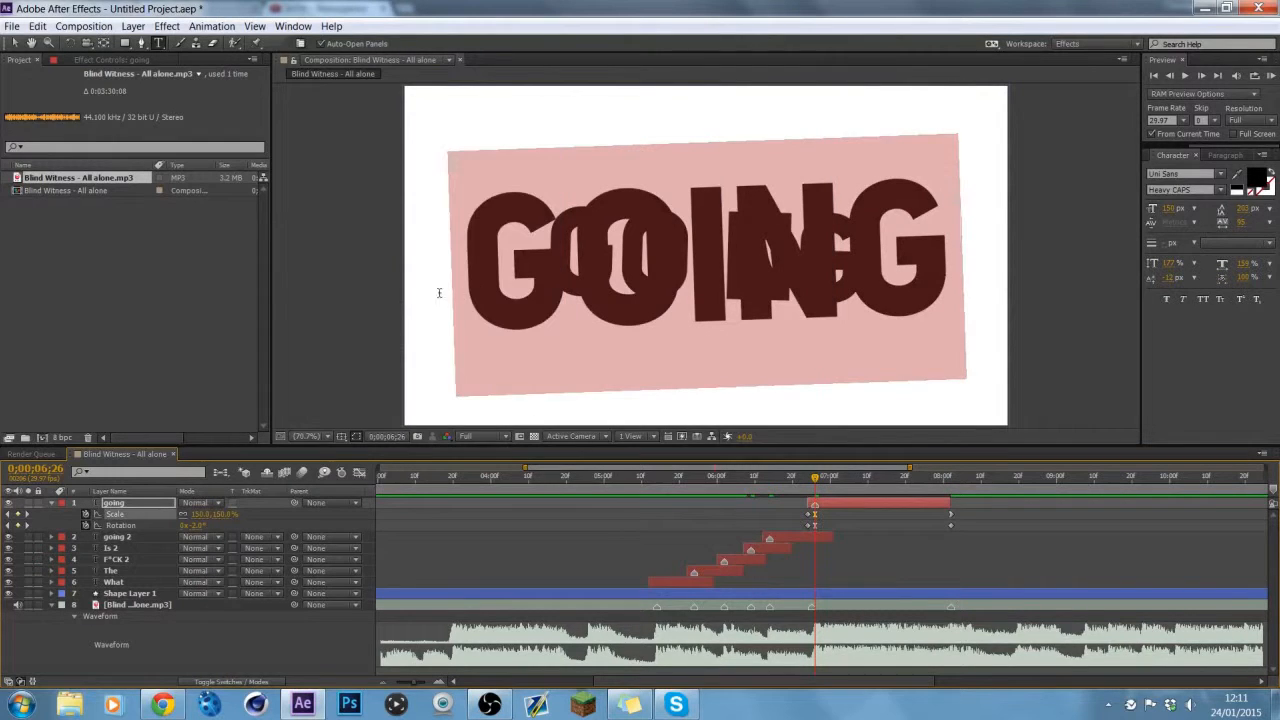
{"action": "type", "text": "on"}
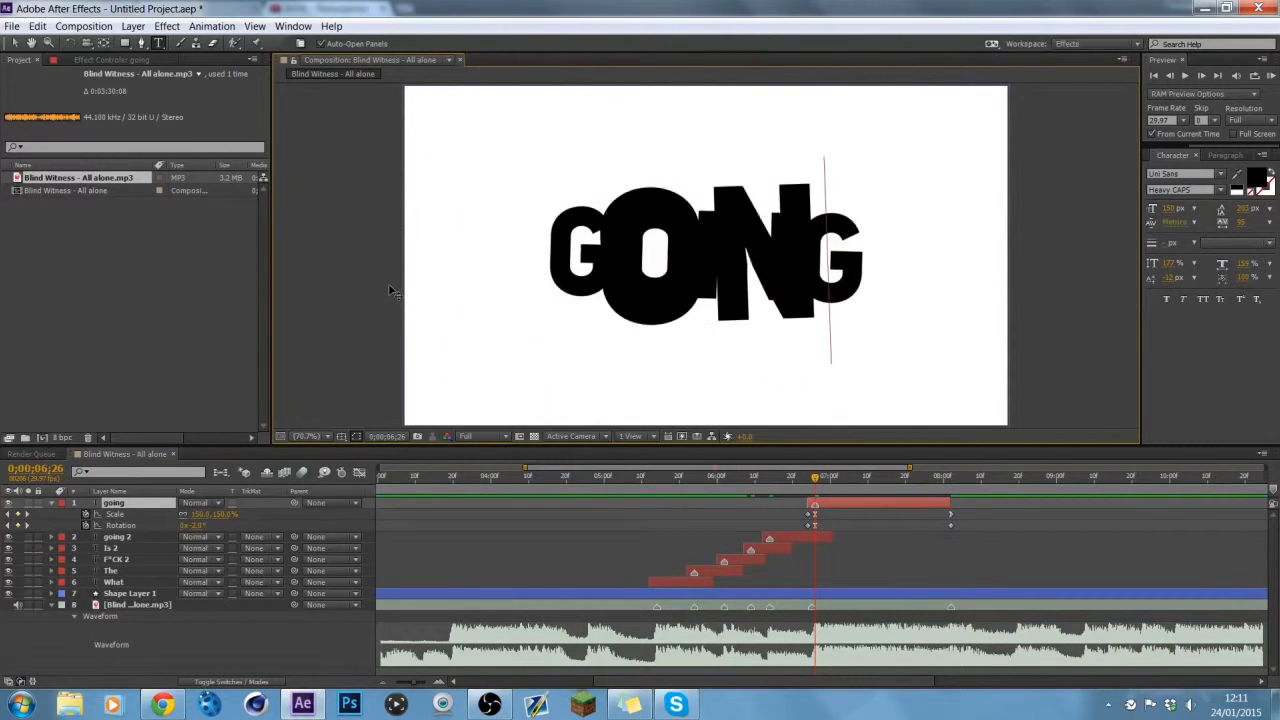
{"action": "type", "text": "?"}
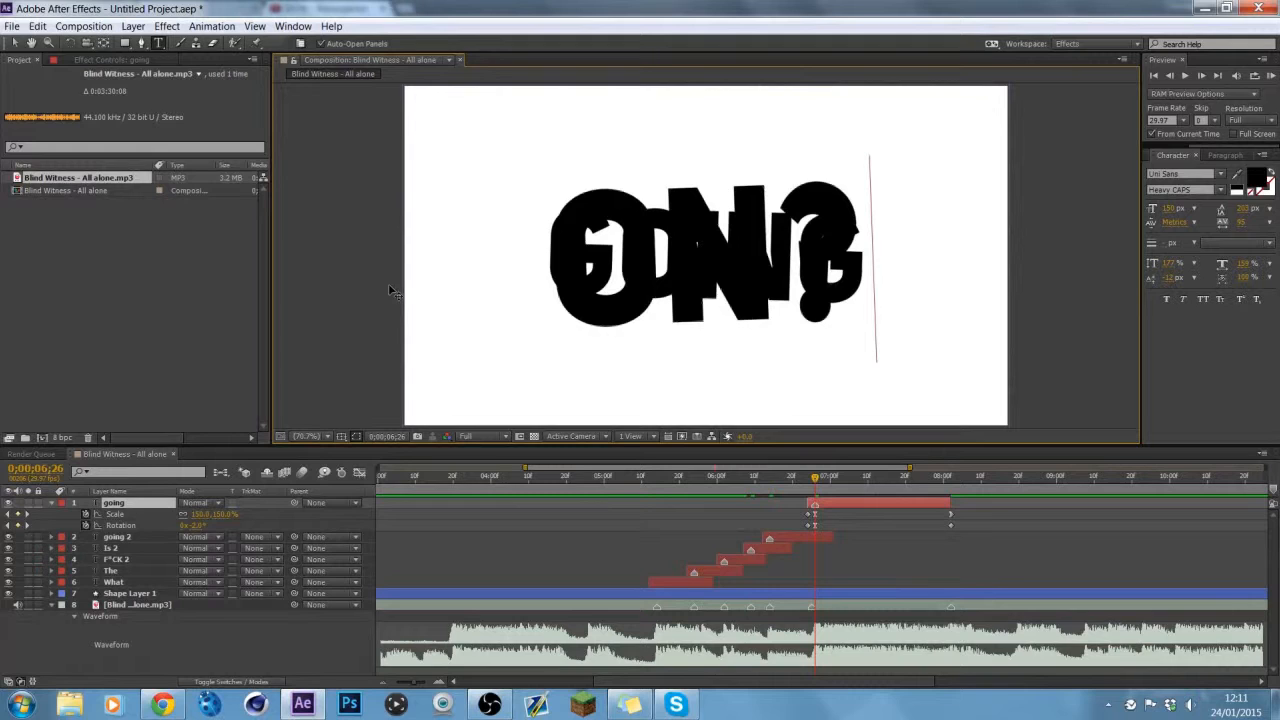
{"action": "type", "text": "!"}
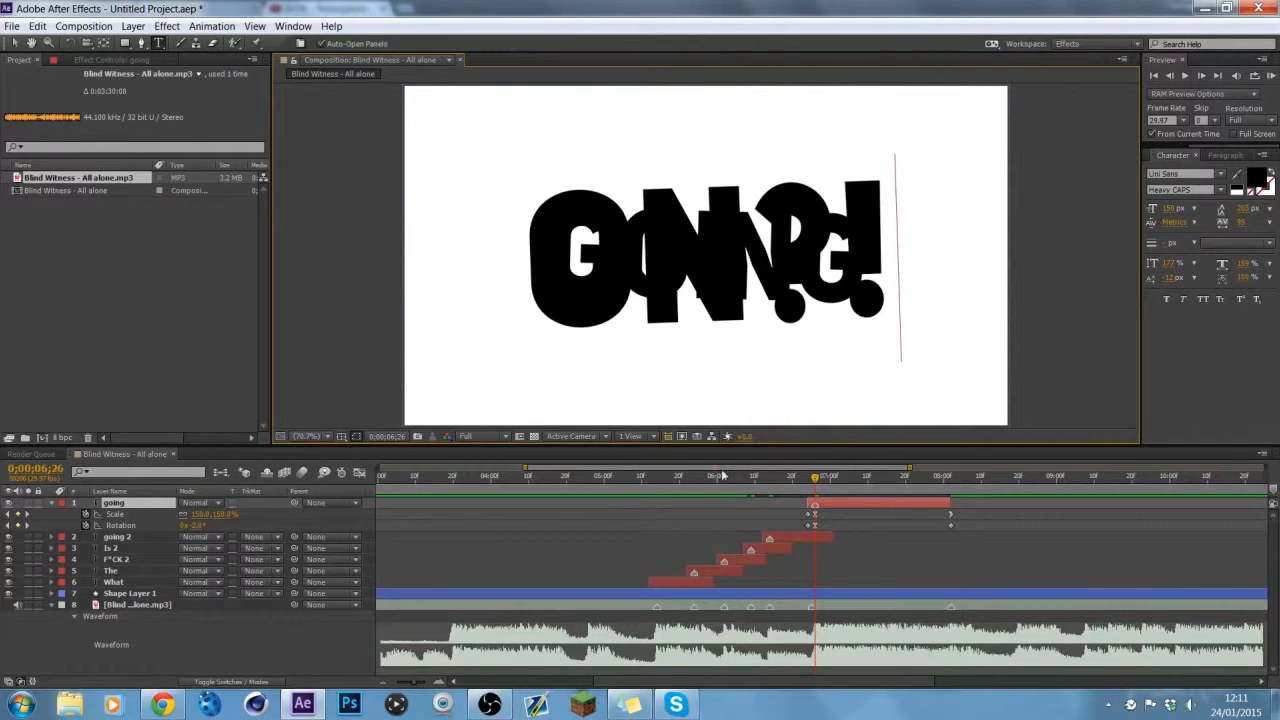
Step: Adjust the Scale curve of "on?!" in the Graph Editor to reduce the overshoot before its final keyframe
{"action": "left_click", "coordinate": [362, 474]}
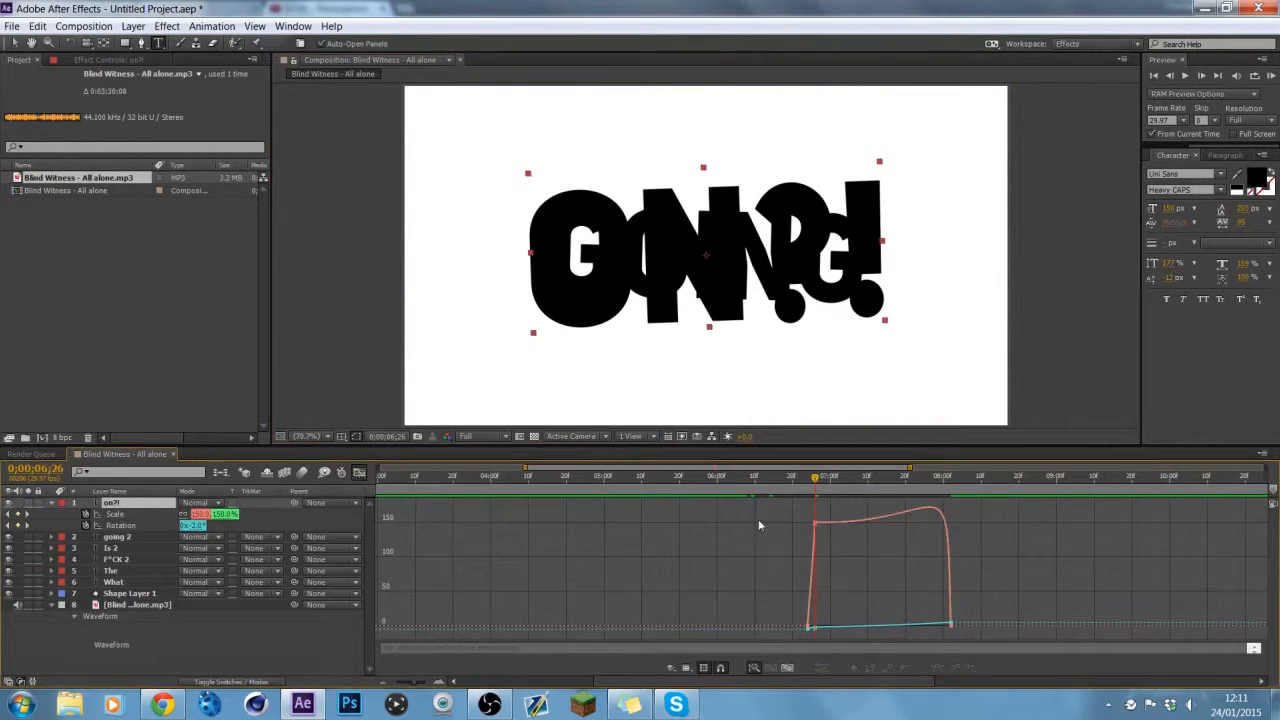
{"action": "left_click", "coordinate": [938, 511]}
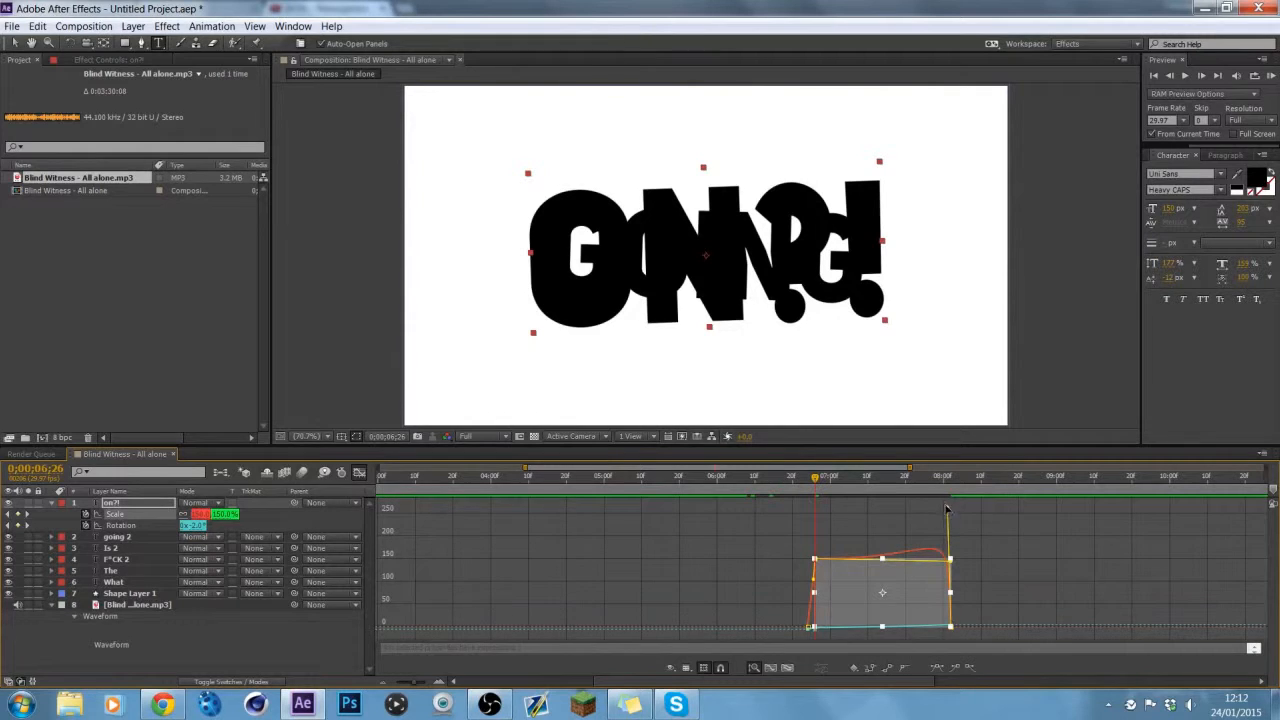
{"action": "left_click", "coordinate": [995, 575]}
{"action": "left_click", "coordinate": [357, 472]}
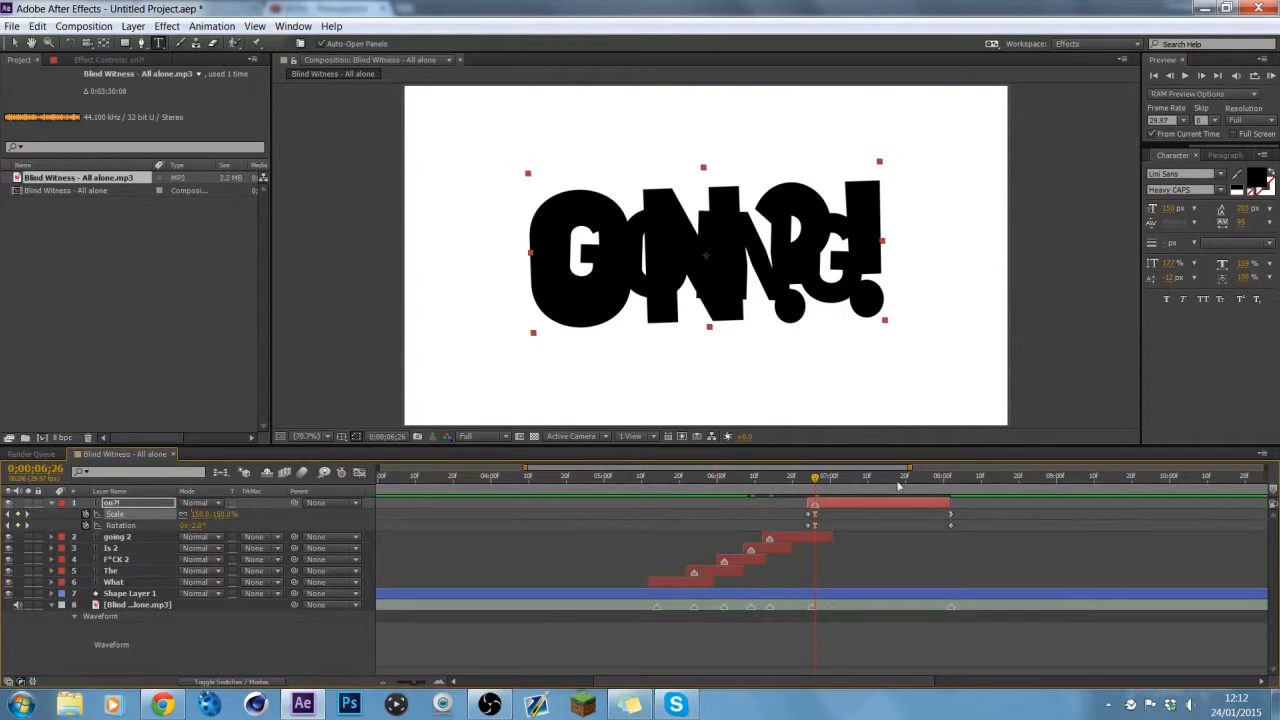
{"action": "left_click", "coordinate": [883, 477]}
Step: Reshape the Scale curve of "going 2" in the Graph Editor so the word shrinks more gradually towards 0;00;07;00
{"action": "left_click_drag", "start_coordinate": [897, 491], "coordinate": [800, 543]}
{"action": "left_click", "coordinate": [800, 543]}
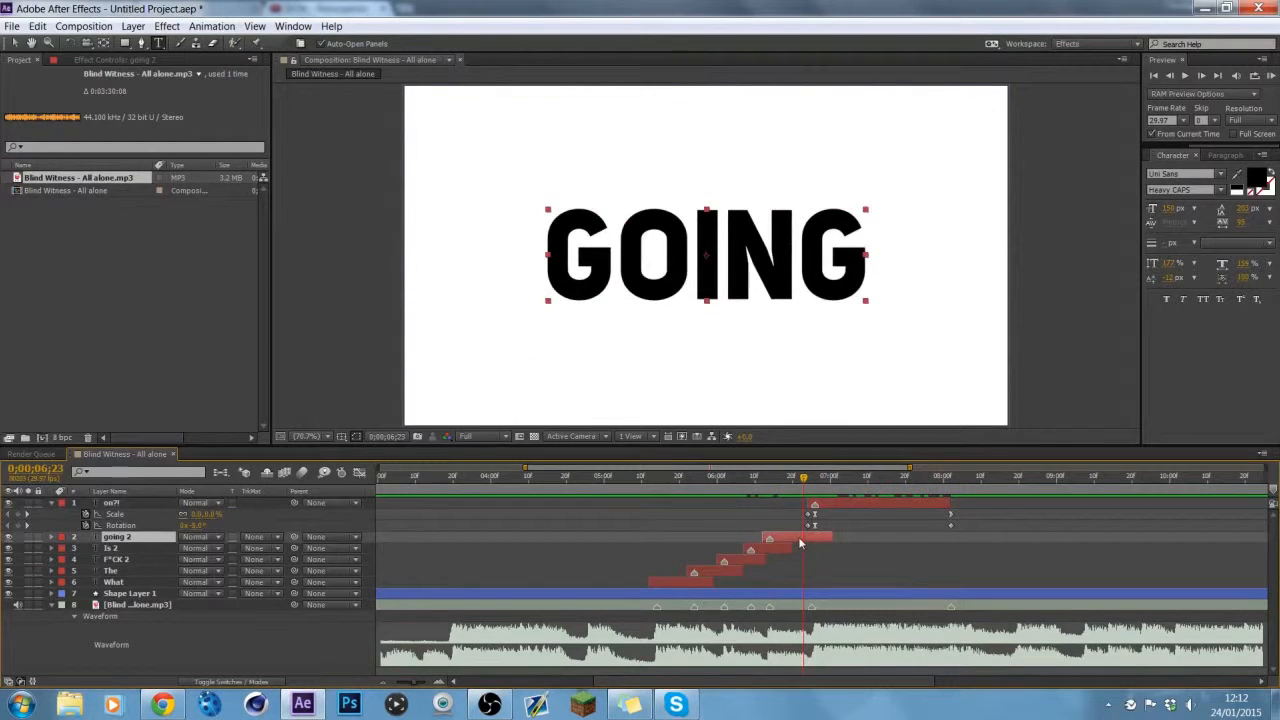
{"action": "key", "text": "s"}
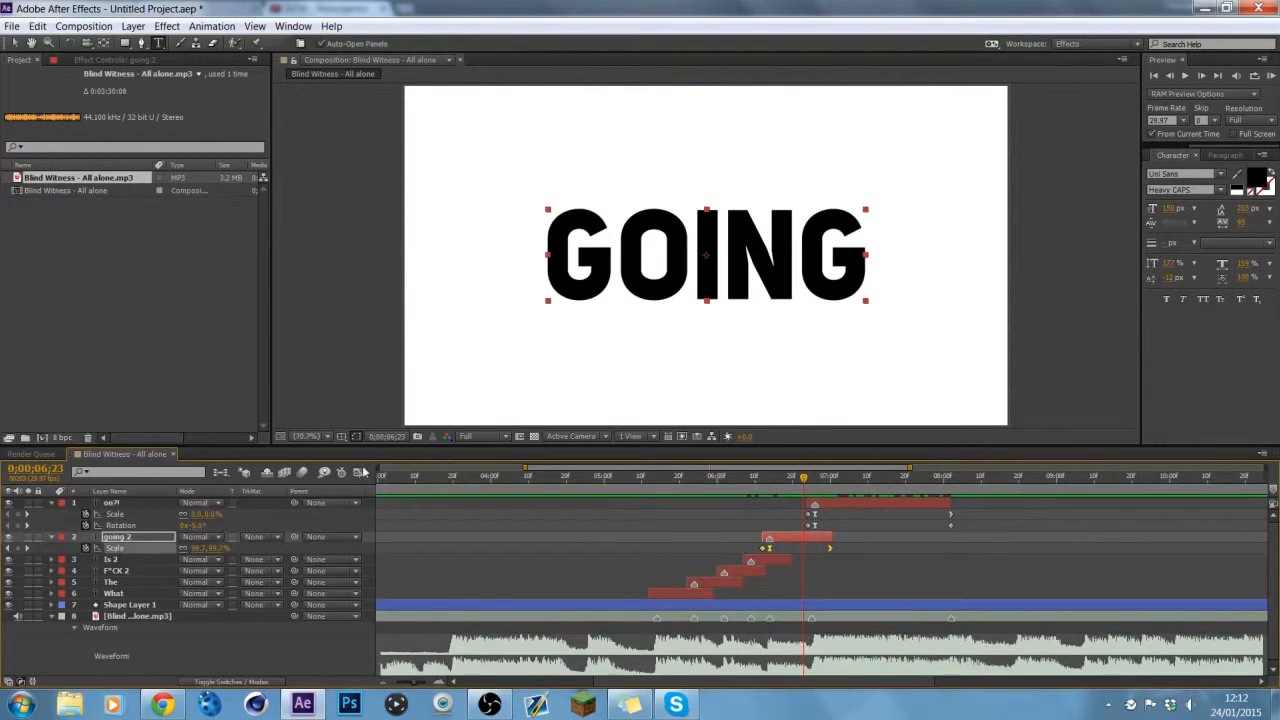
{"action": "left_click", "coordinate": [359, 472]}
{"action": "left_click", "coordinate": [826, 522]}
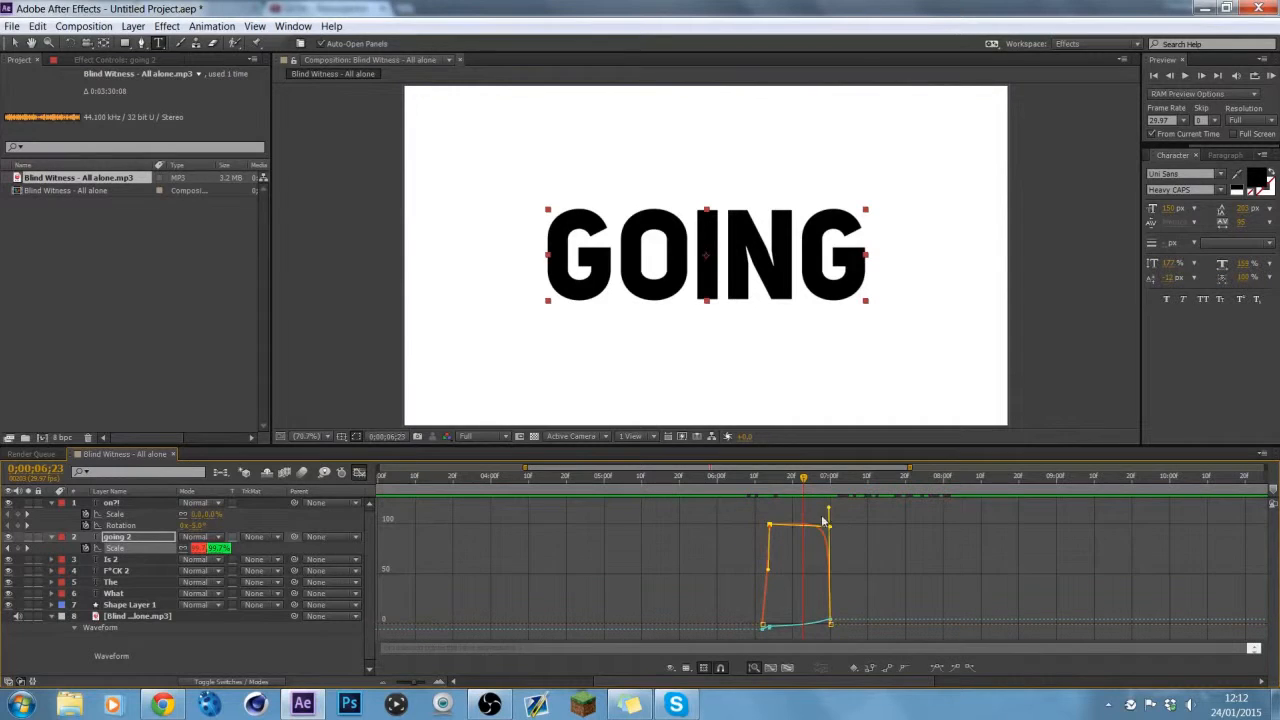
{"action": "mouse_move", "coordinate": [830, 528]}
{"action": "left_mouse_down"}
{"action": "mouse_move", "coordinate": [826, 542]}
{"action": "mouse_move", "coordinate": [825, 531]}
{"action": "left_mouse_up"}
{"action": "left_click", "coordinate": [823, 536]}
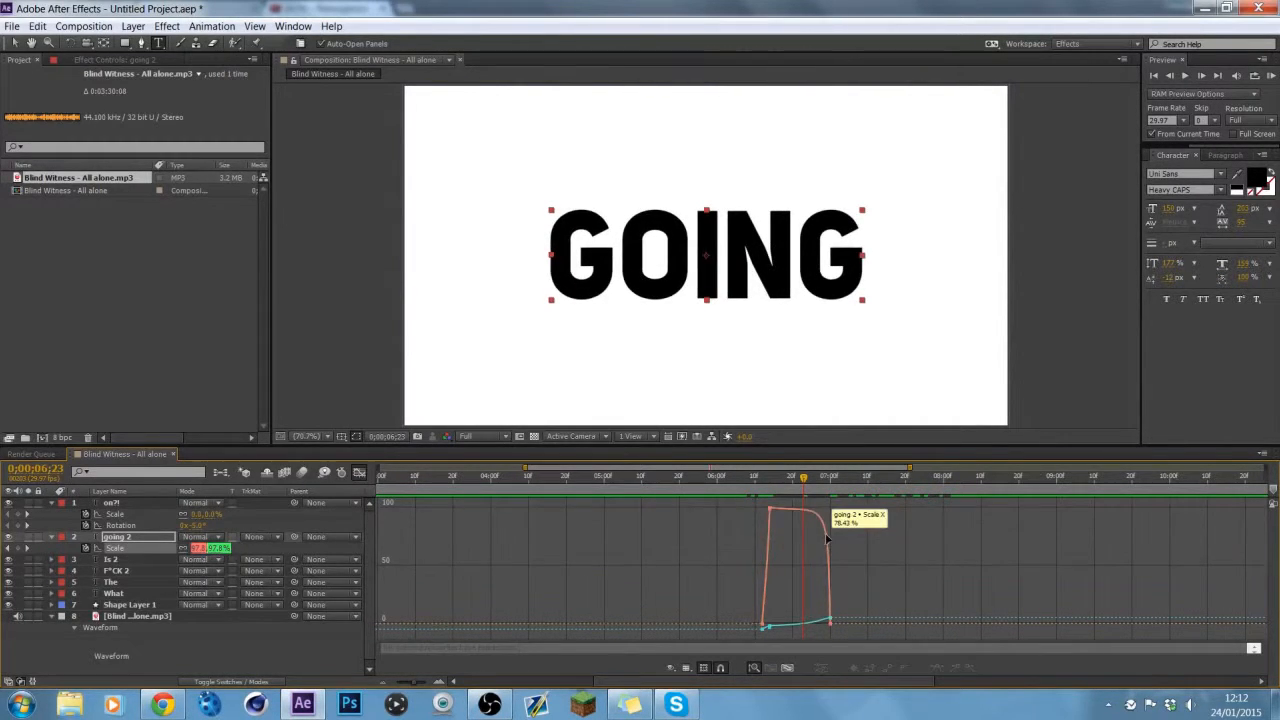
{"action": "left_click", "coordinate": [829, 530]}
{"action": "left_click_drag", "start_coordinate": [830, 512], "coordinate": [848, 541]}
{"action": "left_click", "coordinate": [847, 536]}
{"action": "mouse_move", "coordinate": [804, 488]}
{"action": "left_mouse_down"}
{"action": "mouse_move", "coordinate": [857, 494]}
{"action": "mouse_move", "coordinate": [827, 498]}
{"action": "left_mouse_up"}
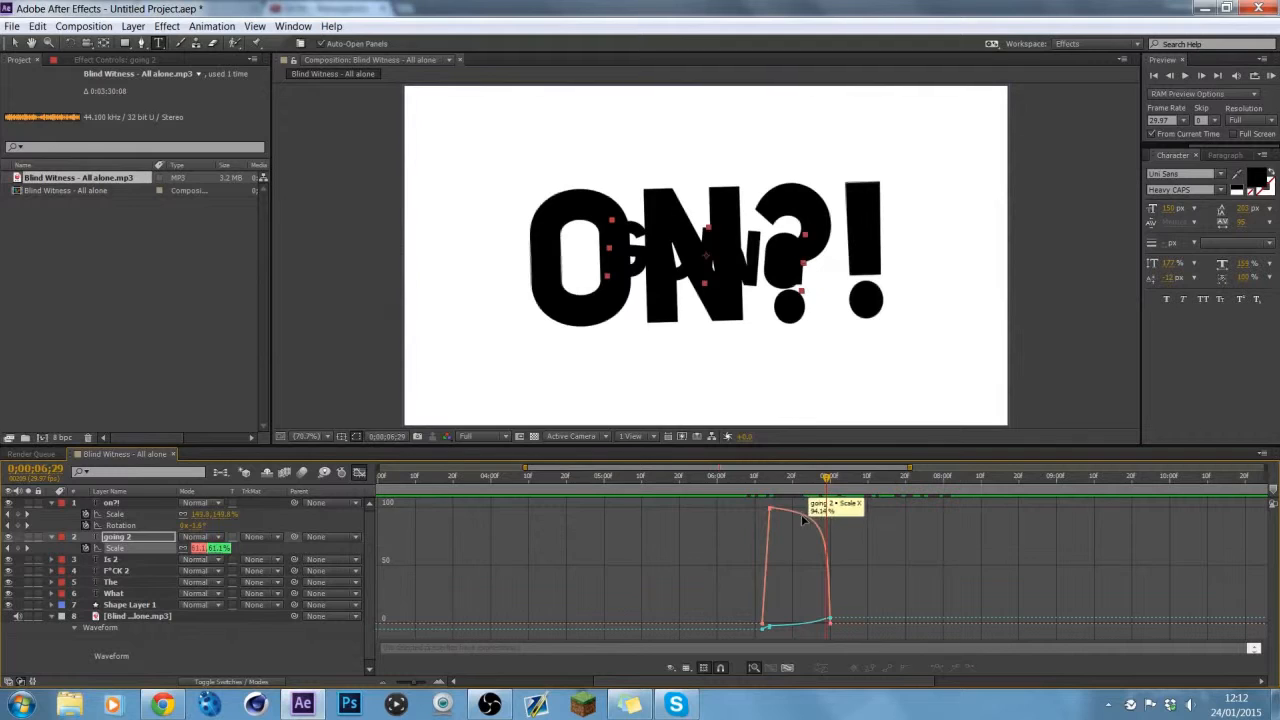
Step: Finish the Scale curve edit on "going 2", leave the Graph Editor and collapse the layer's animated properties
{"action": "left_click", "coordinate": [802, 516]}
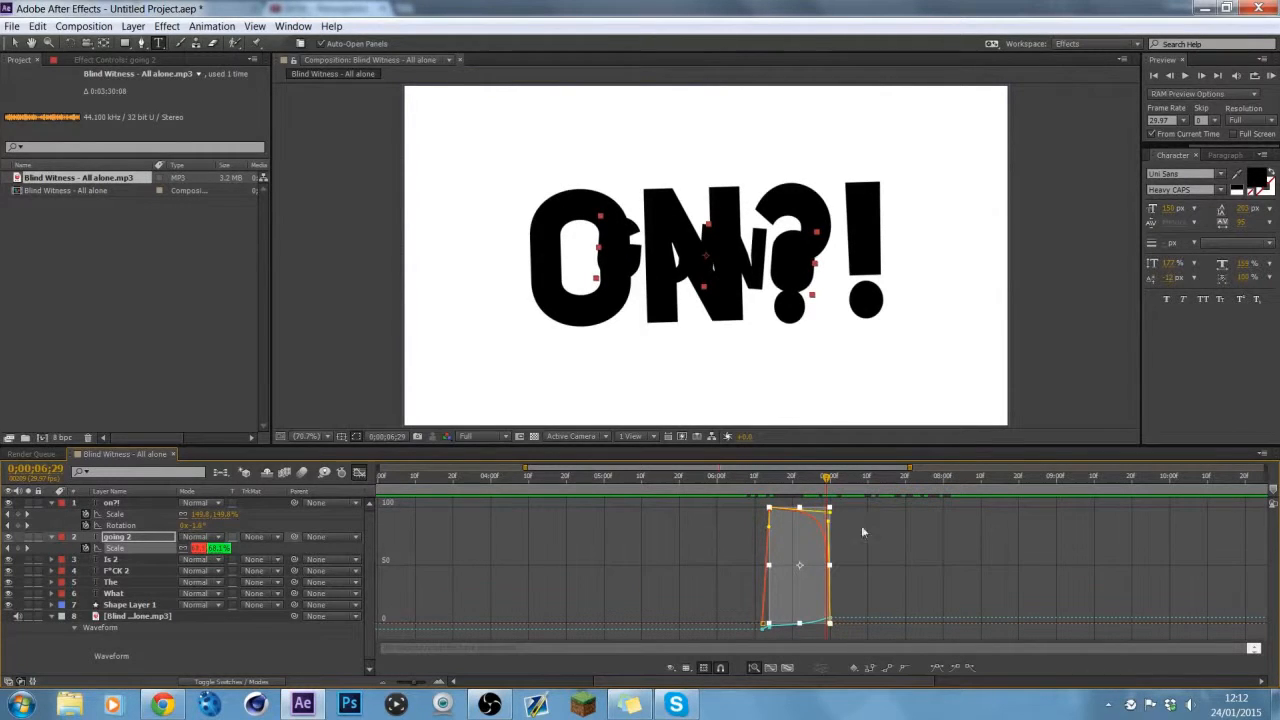
{"action": "left_click", "coordinate": [854, 543]}
{"action": "left_click", "coordinate": [359, 472]}
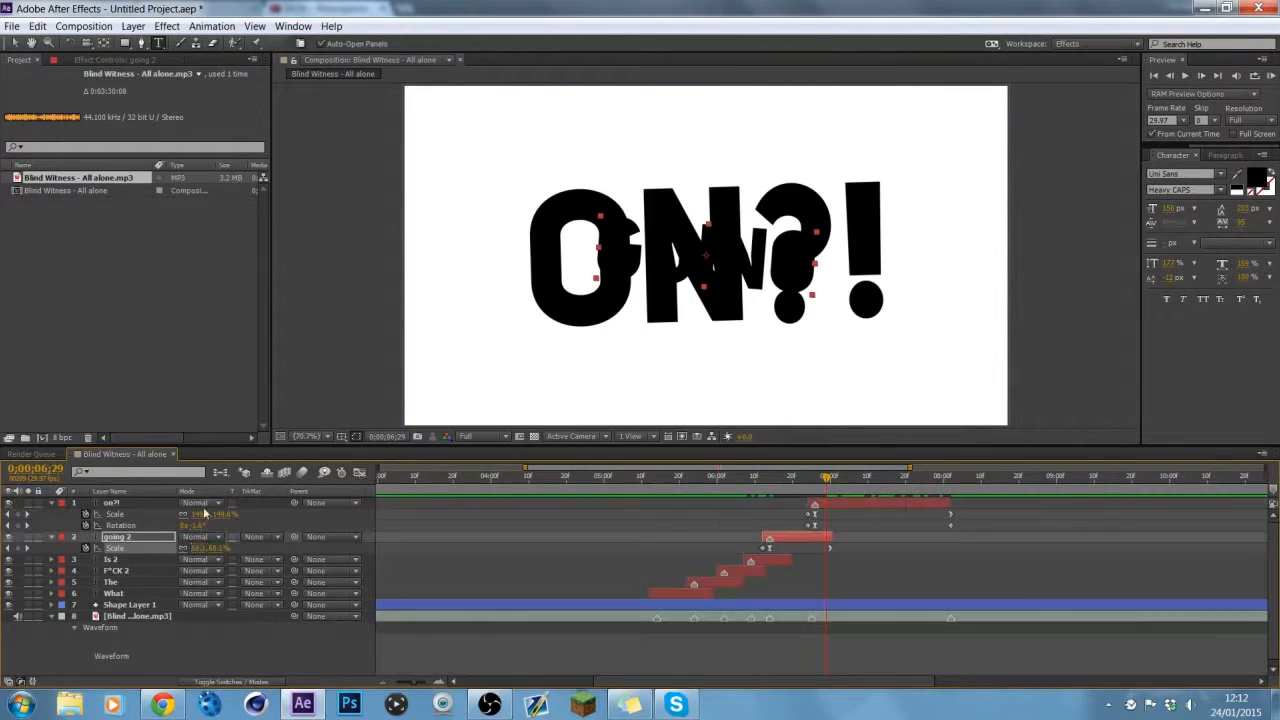
{"action": "key", "text": "u"}
Step: Preview the word animation with audio from 0;00;03;22 and again from 0;00;04;19
{"action": "left_click_drag", "start_coordinate": [569, 488], "coordinate": [460, 485]}
{"action": "left_click", "coordinate": [1272, 94]}
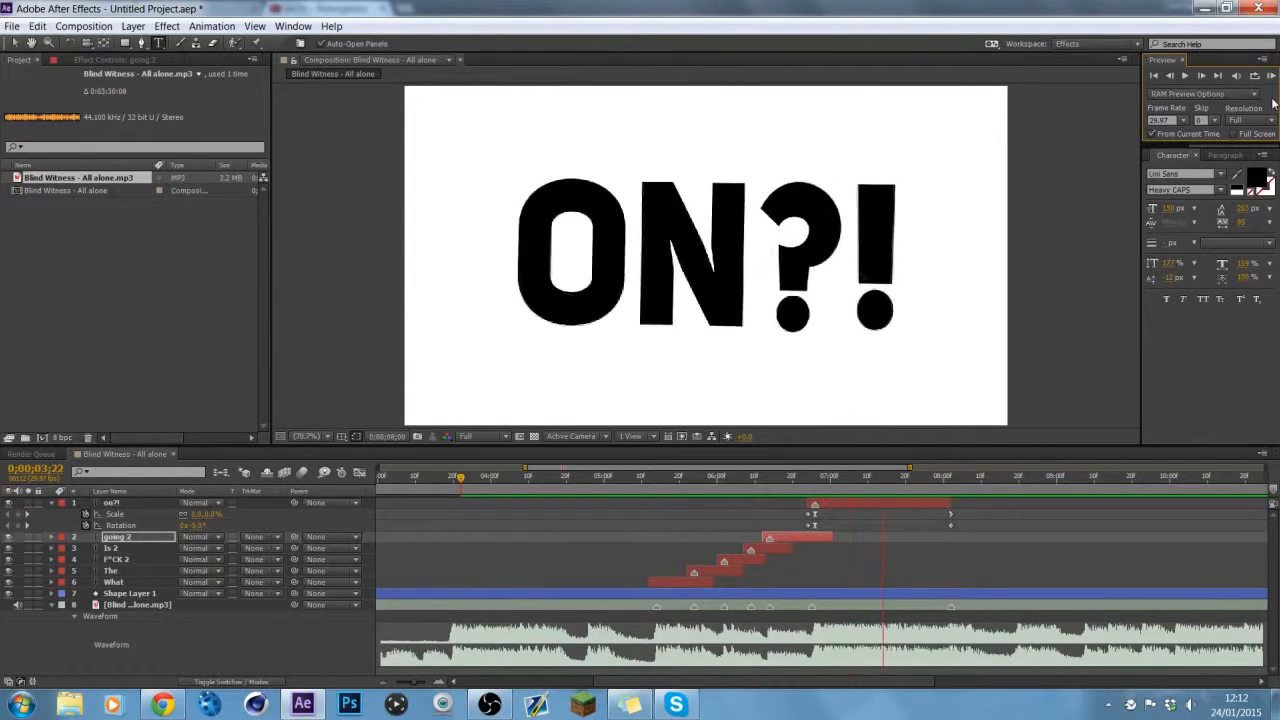
{"action": "key", "text": "space"}
{"action": "left_click_drag", "start_coordinate": [676, 490], "coordinate": [873, 455]}
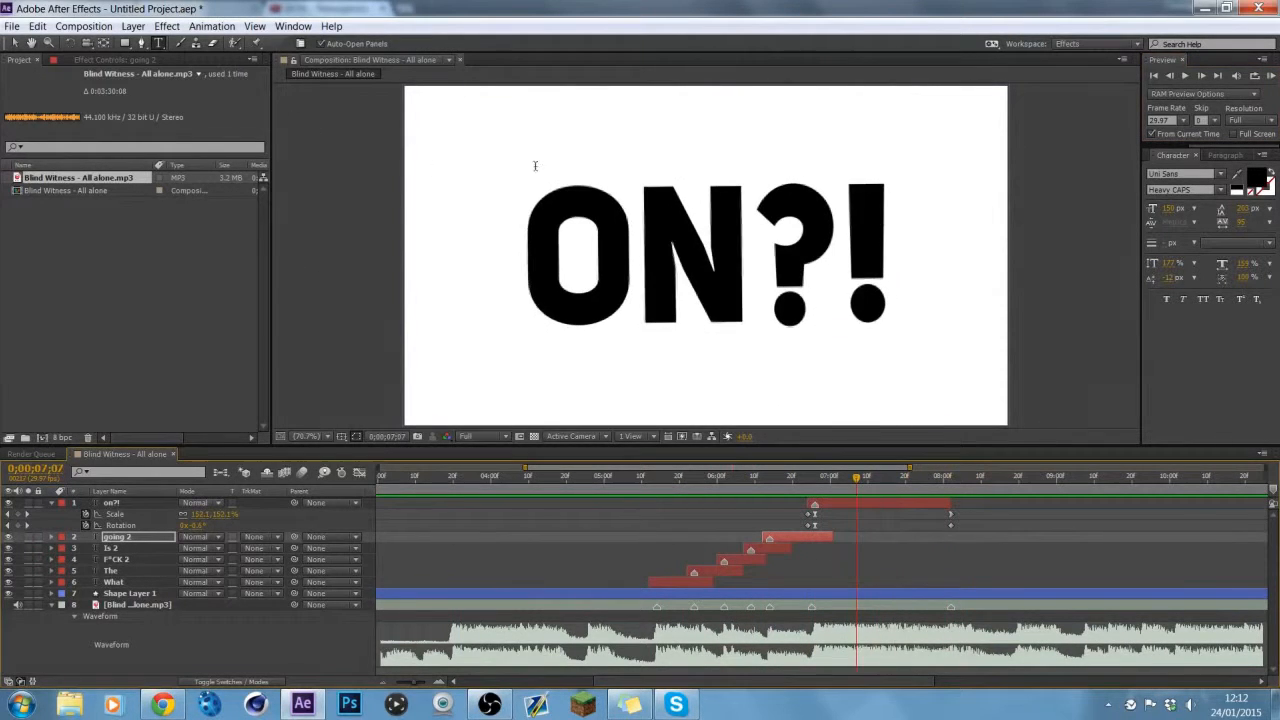
{"action": "left_click_drag", "start_coordinate": [857, 477], "coordinate": [563, 487]}
{"action": "left_click", "coordinate": [1271, 77]}
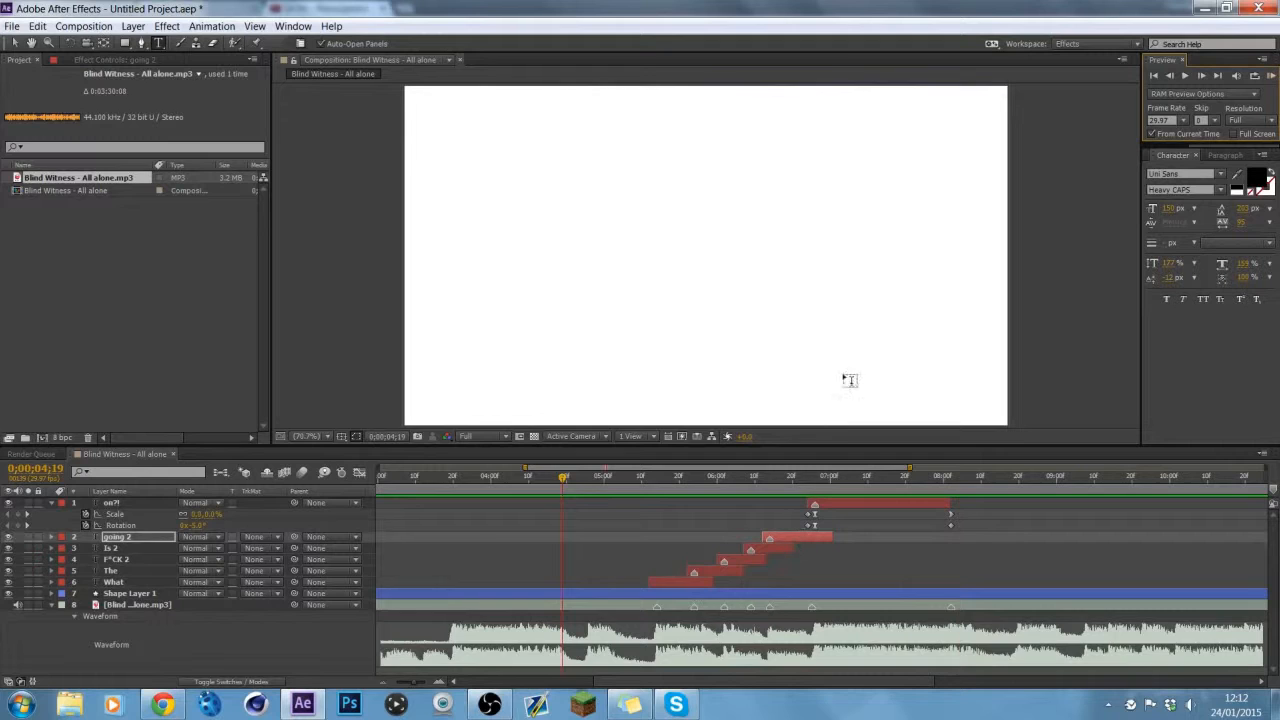
{"action": "left_click", "coordinate": [865, 478]}
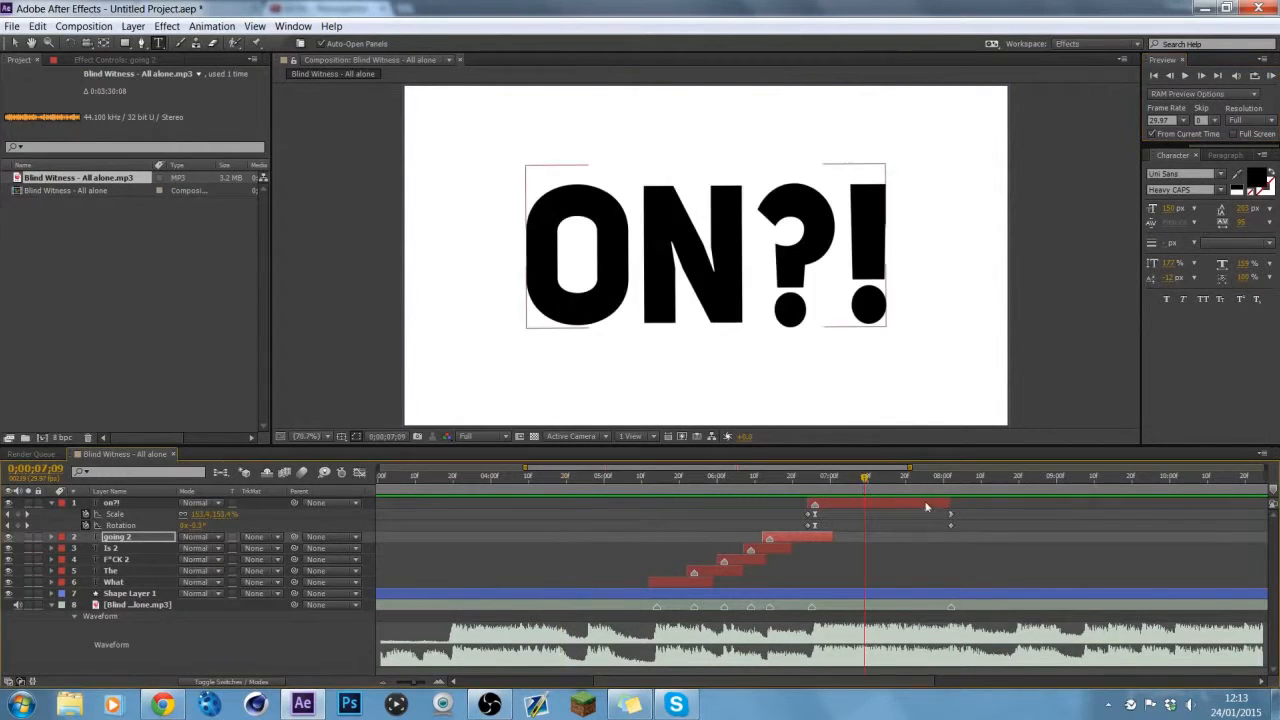
Step: Apply the Video Copilot Twitch effect to "going 2" and enable its Blur, Color, Slide and Time operators
{"action": "left_click_drag", "start_coordinate": [857, 481], "coordinate": [817, 500]}
{"action": "key", "text": "Page_Up"}
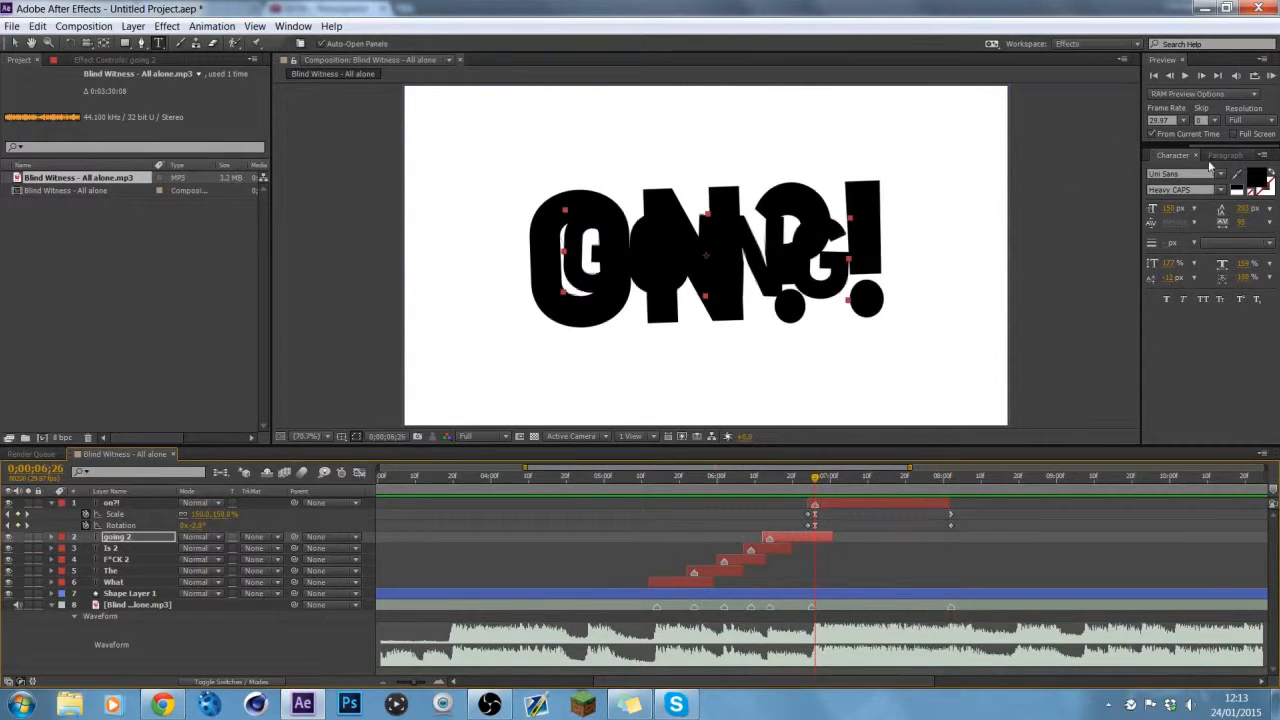
{"action": "left_click", "coordinate": [167, 26]}
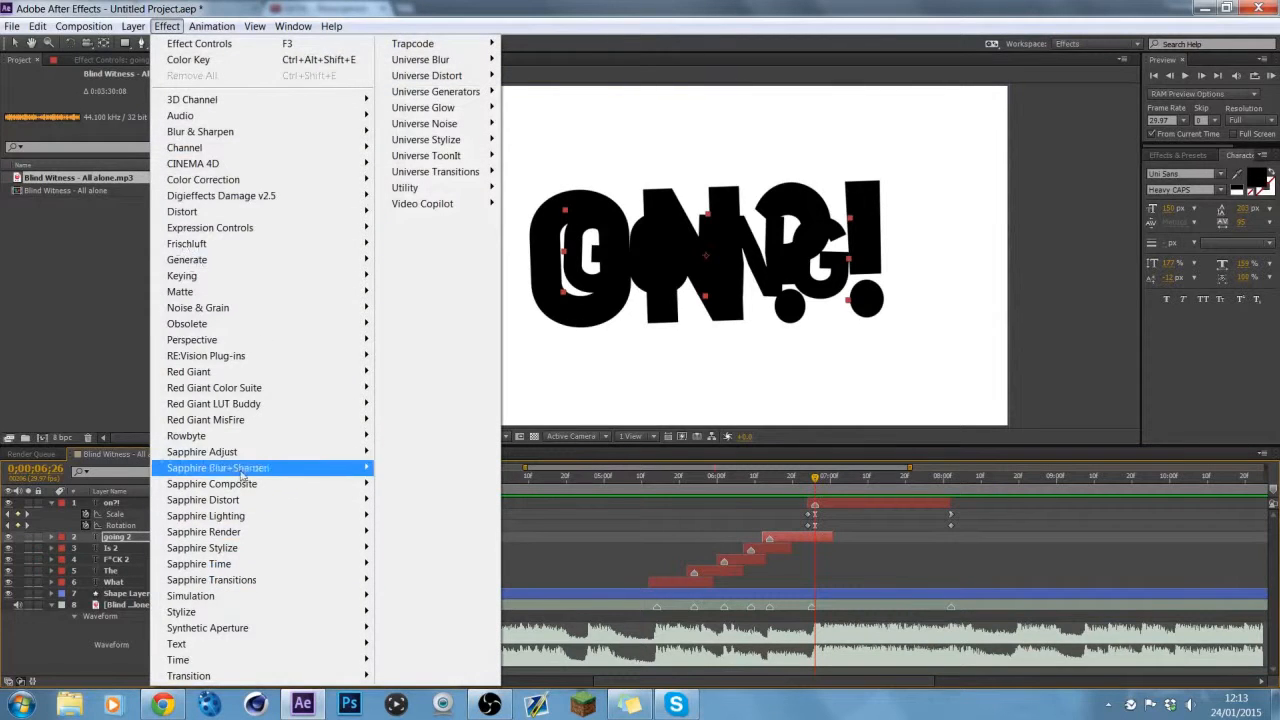
{"action": "mouse_move", "coordinate": [307, 360]}
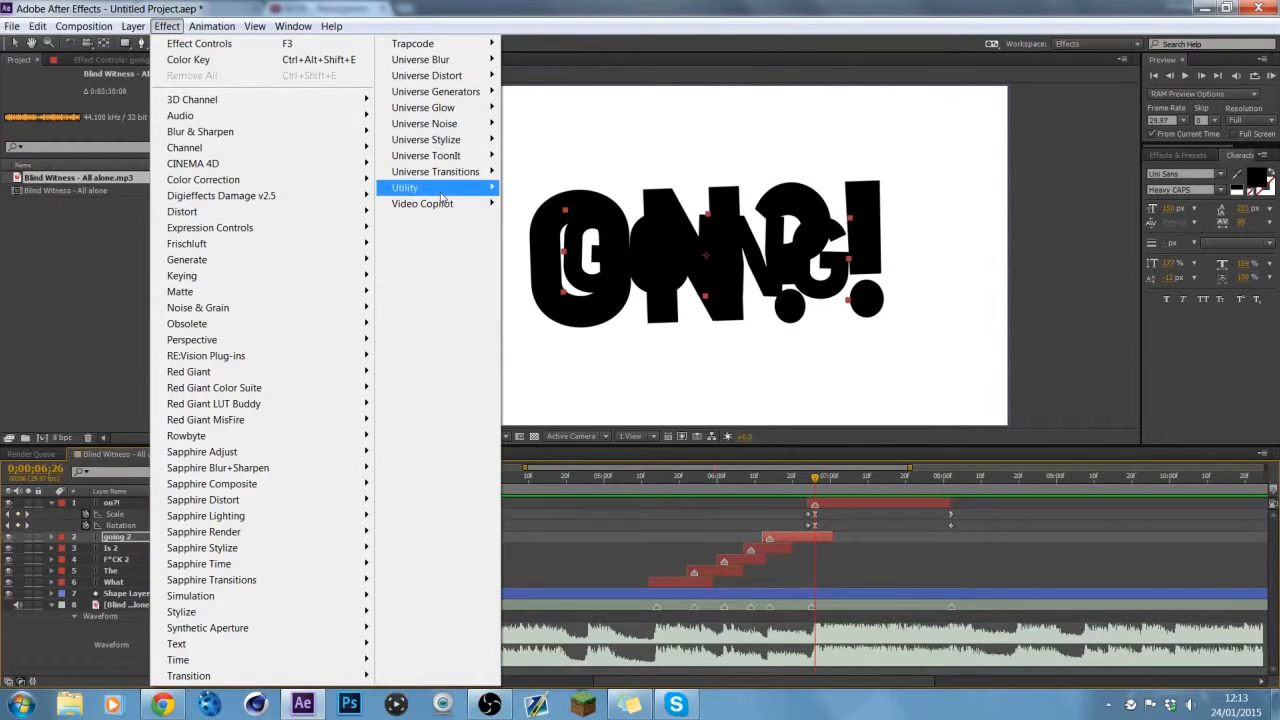
{"action": "mouse_move", "coordinate": [499, 205]}
{"action": "left_click", "coordinate": [535, 236]}
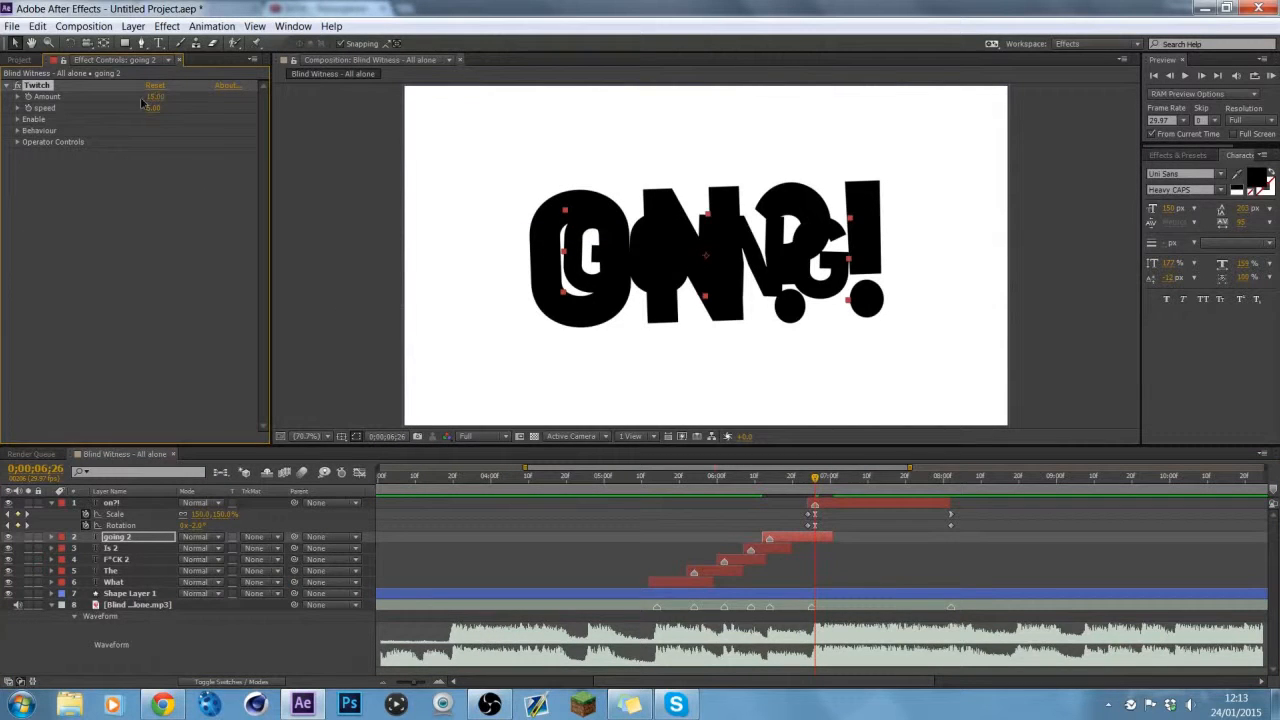
{"action": "left_click_drag", "start_coordinate": [821, 485], "coordinate": [866, 485]}
{"action": "left_click", "coordinate": [17, 119]}
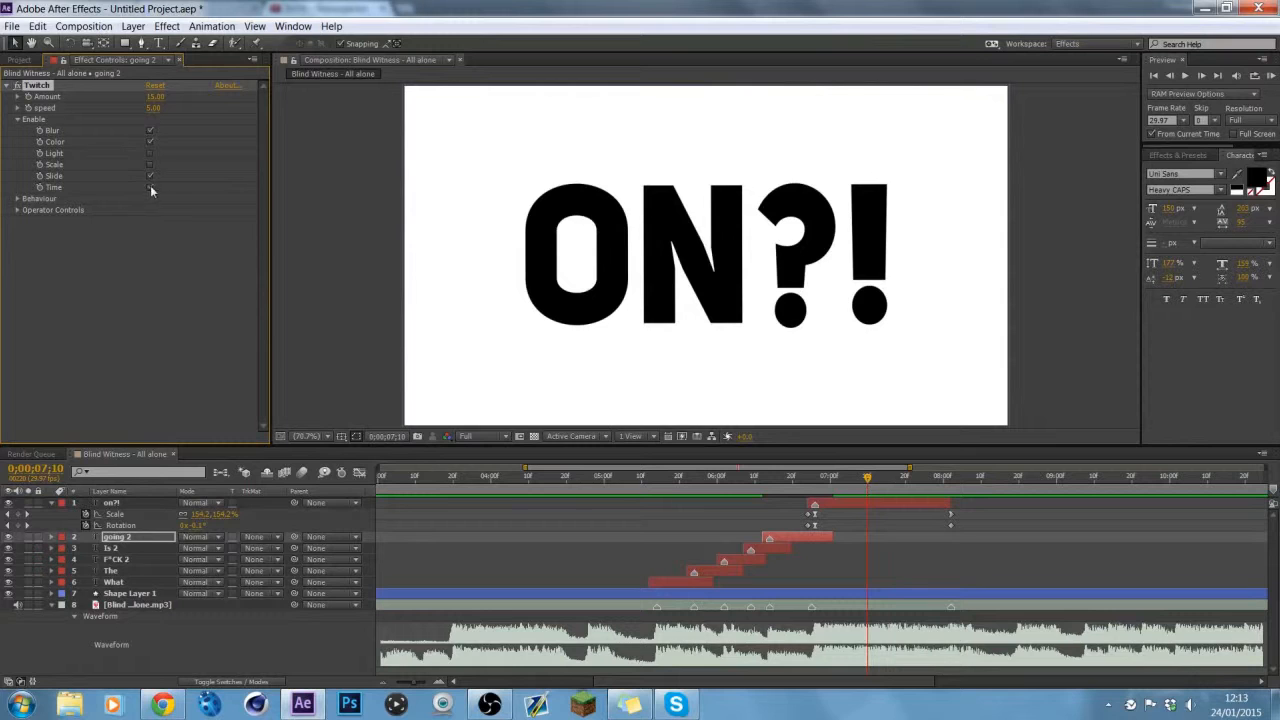
Step: Move the Twitch effect from the "going 2" layer to the "on?!" layer
{"action": "mouse_move", "coordinate": [869, 481]}
{"action": "left_mouse_down"}
{"action": "mouse_move", "coordinate": [908, 485]}
{"action": "mouse_move", "coordinate": [818, 485]}
{"action": "mouse_move", "coordinate": [895, 487]}
{"action": "mouse_move", "coordinate": [818, 485]}
{"action": "mouse_move", "coordinate": [846, 483]}
{"action": "left_mouse_up"}
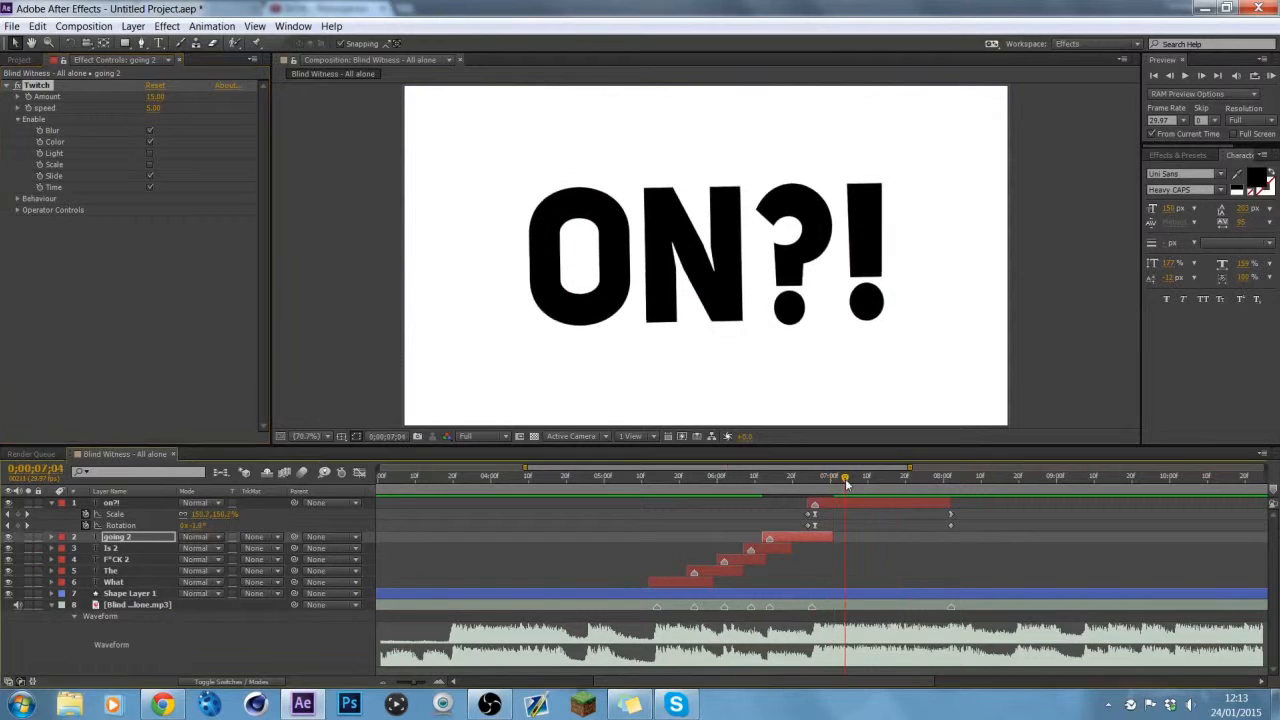
{"action": "key", "text": "Delete"}
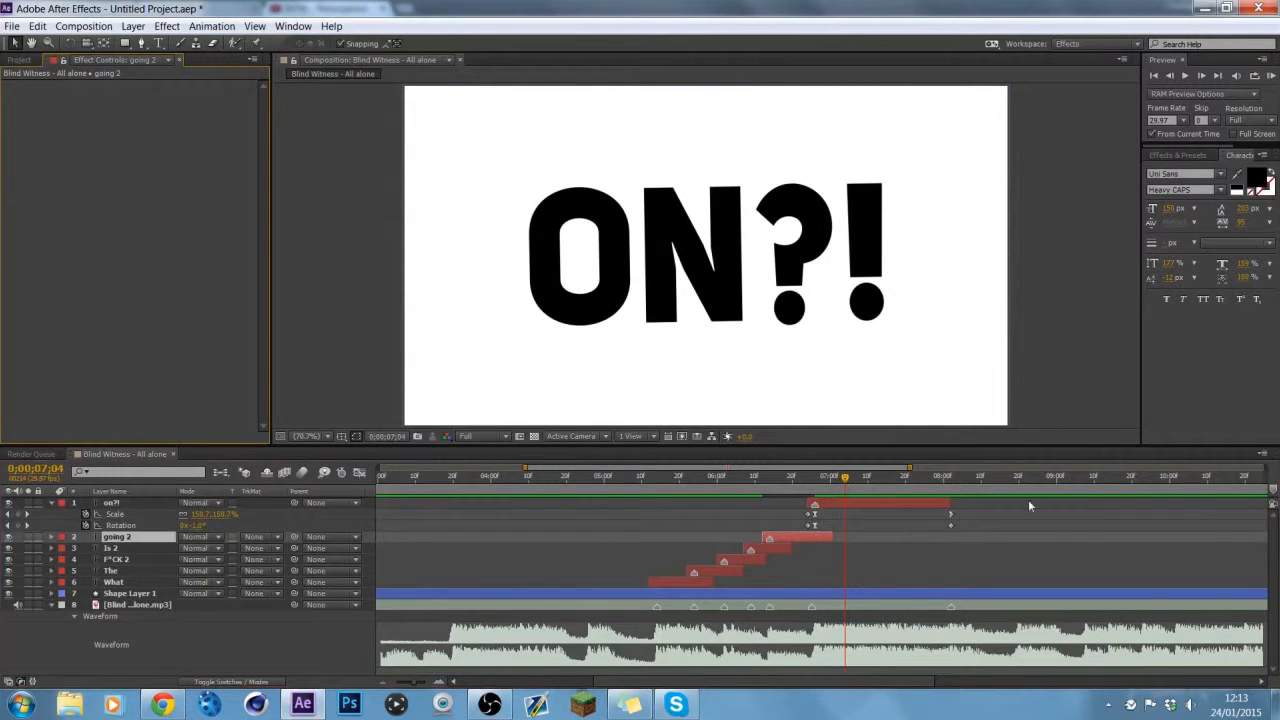
{"action": "left_click", "coordinate": [897, 504]}
{"action": "key", "text": "ctrl+z"}
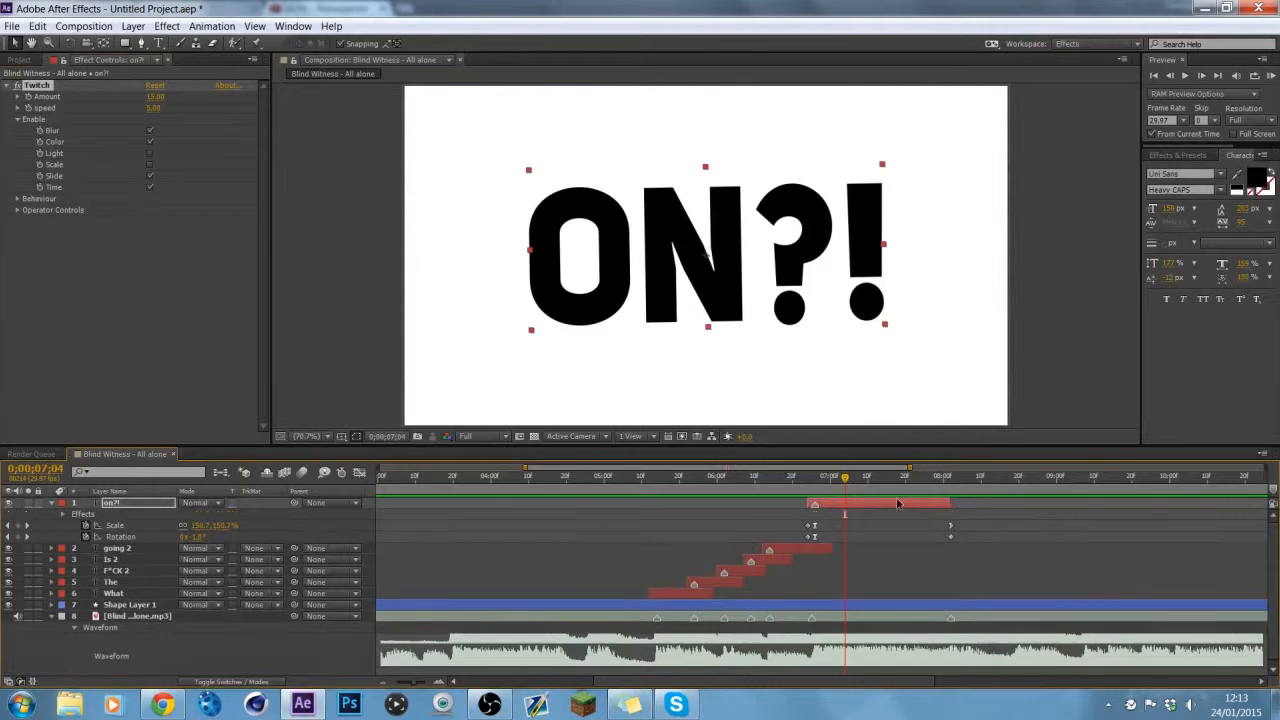
Step: Set the Twitch speed on "on?!" to 10 and keyframe its Amount at 0 at 0;00;06;26
{"action": "left_click_drag", "start_coordinate": [847, 484], "coordinate": [815, 498]}
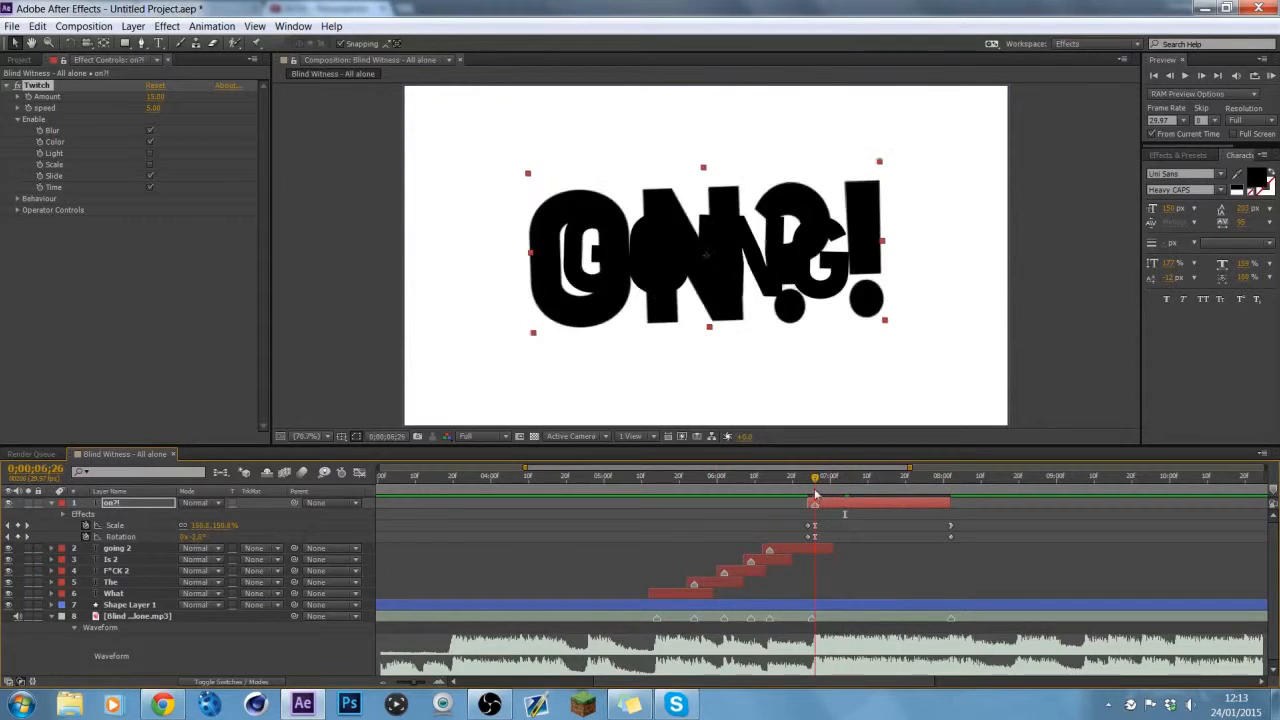
{"action": "left_click", "coordinate": [154, 107]}
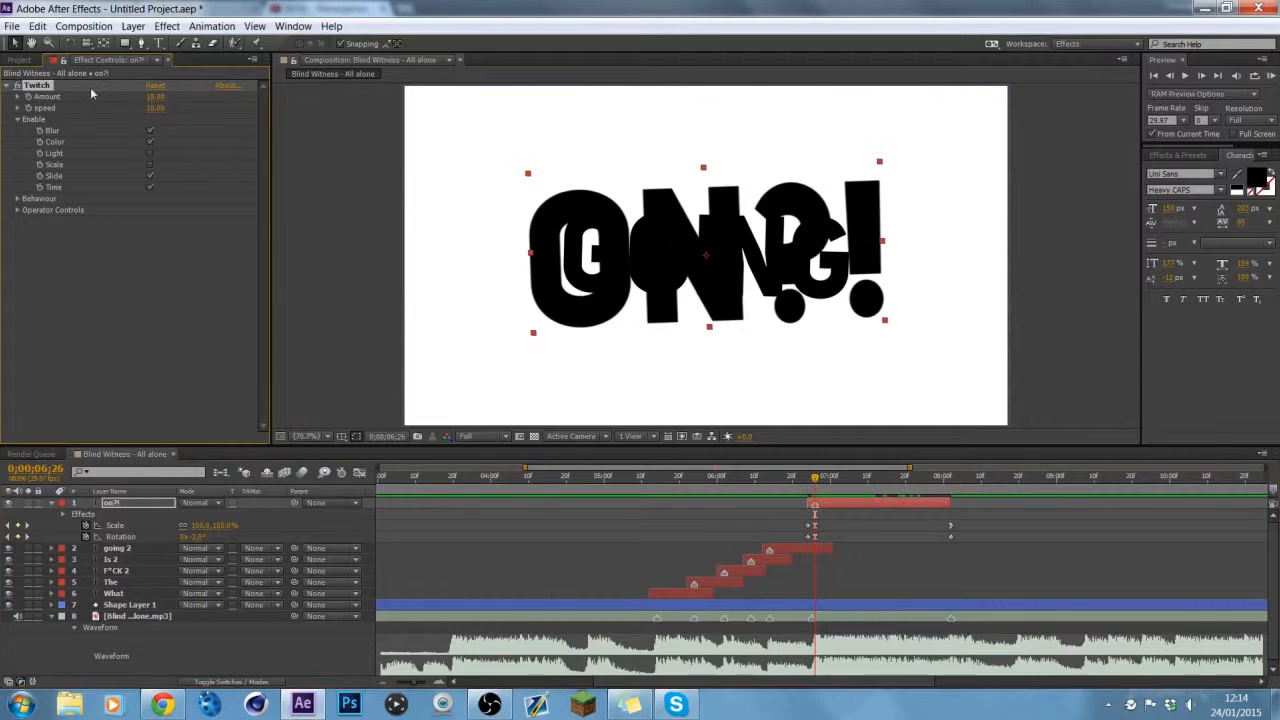
{"action": "type", "text": "0"}
{"action": "key", "text": "Return"}
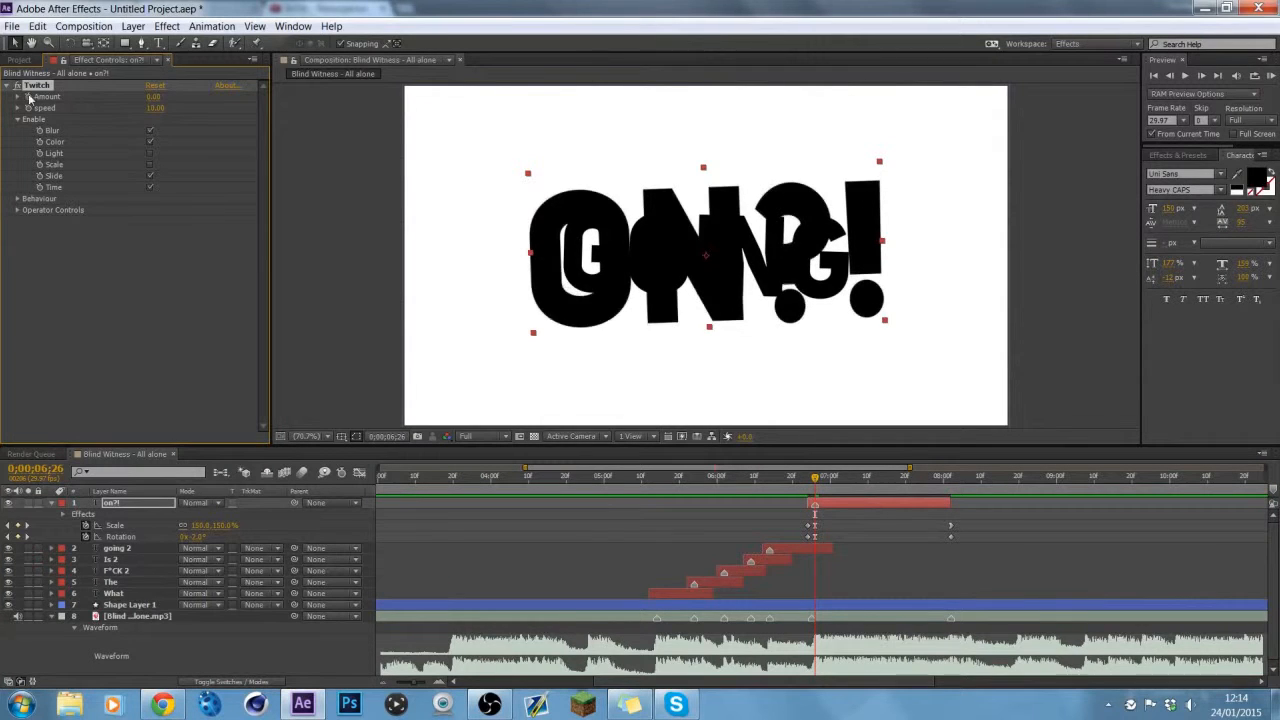
Step: Keyframe the Twitch Amount of "on?!" at 30 at 0;00;07;27 and back at 0 at 0;00;08;01
{"action": "left_click_drag", "start_coordinate": [831, 484], "coordinate": [933, 484]}
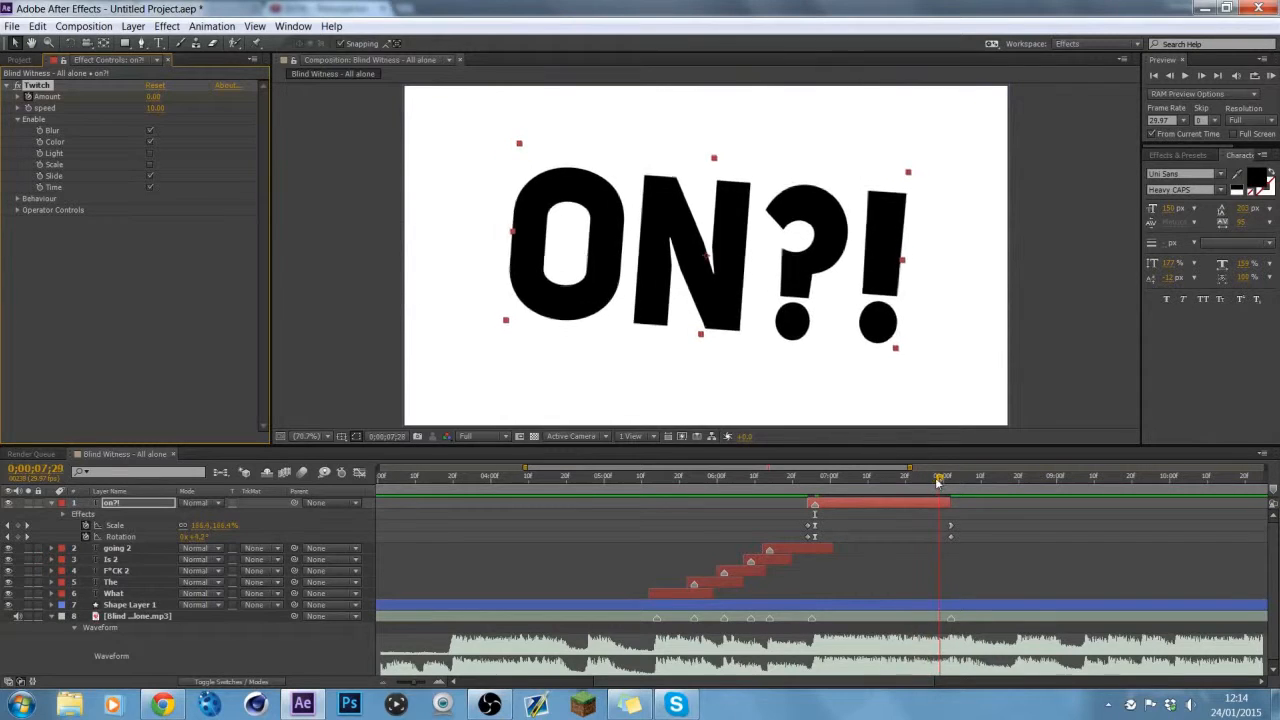
{"action": "left_click", "coordinate": [153, 98]}
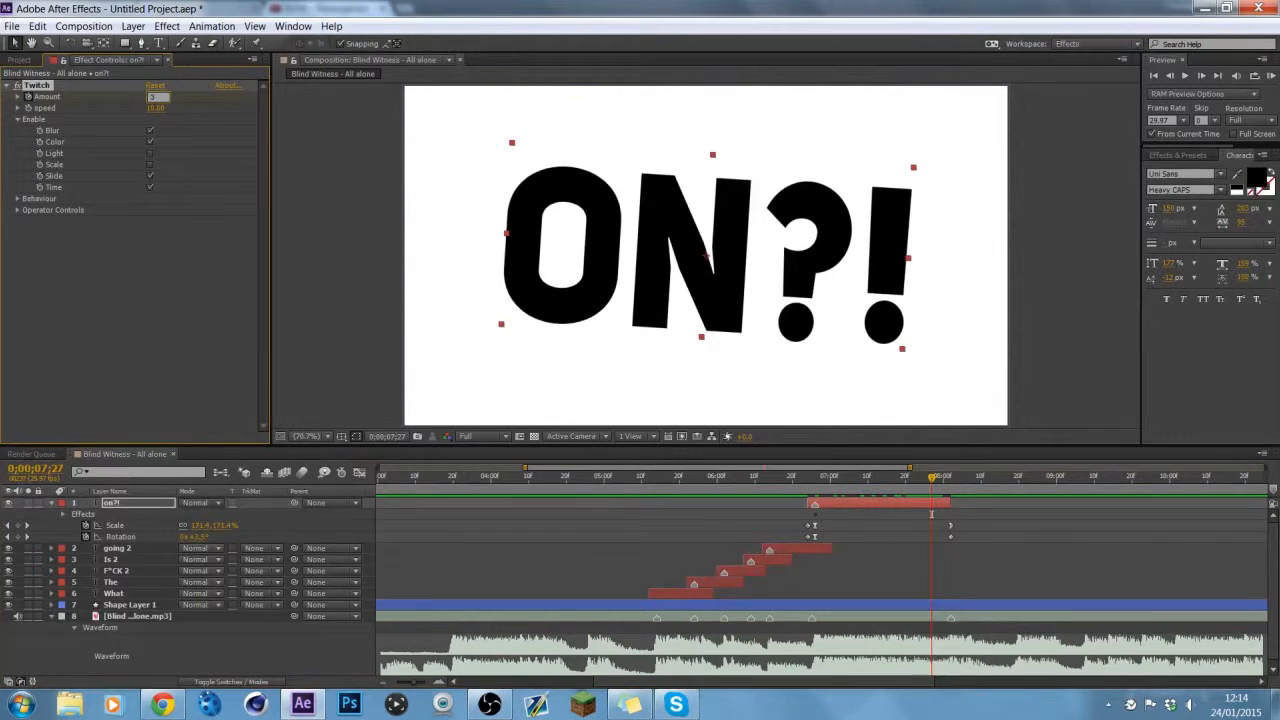
{"action": "key", "text": "Return"}
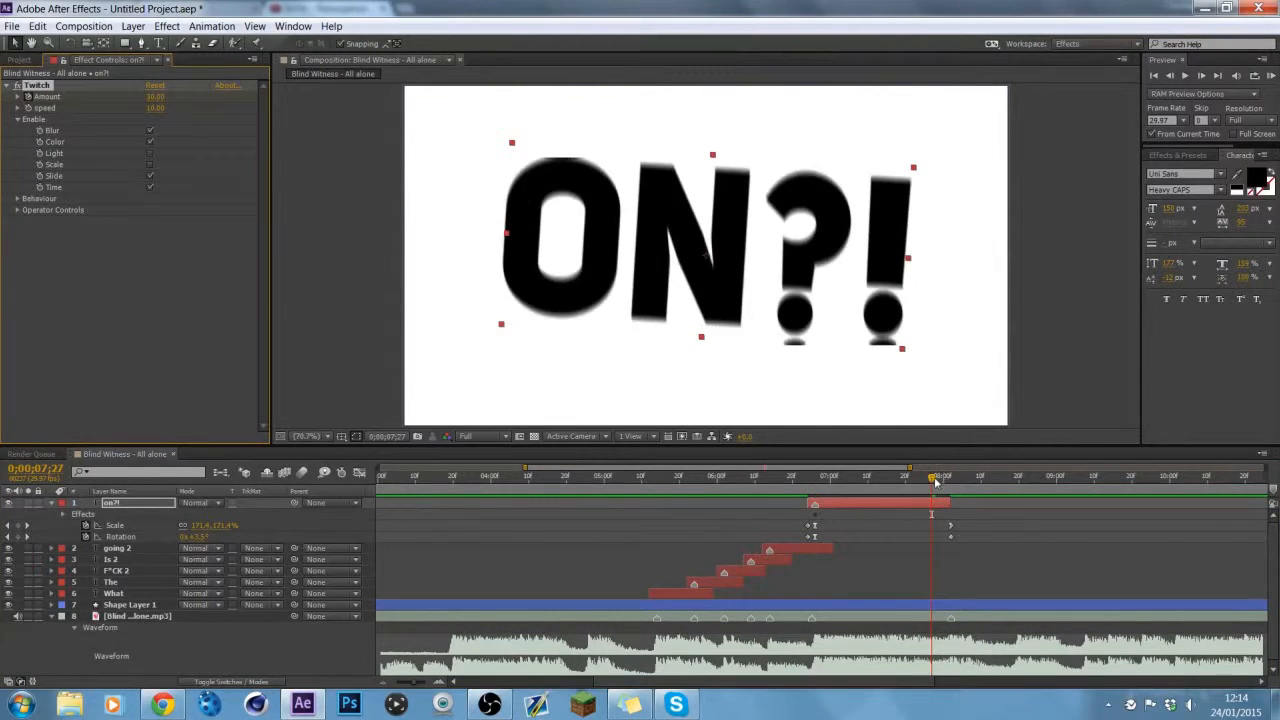
{"action": "left_click_drag", "start_coordinate": [936, 483], "coordinate": [947, 480]}
{"action": "type", "text": "0"}
{"action": "key", "text": "Return"}
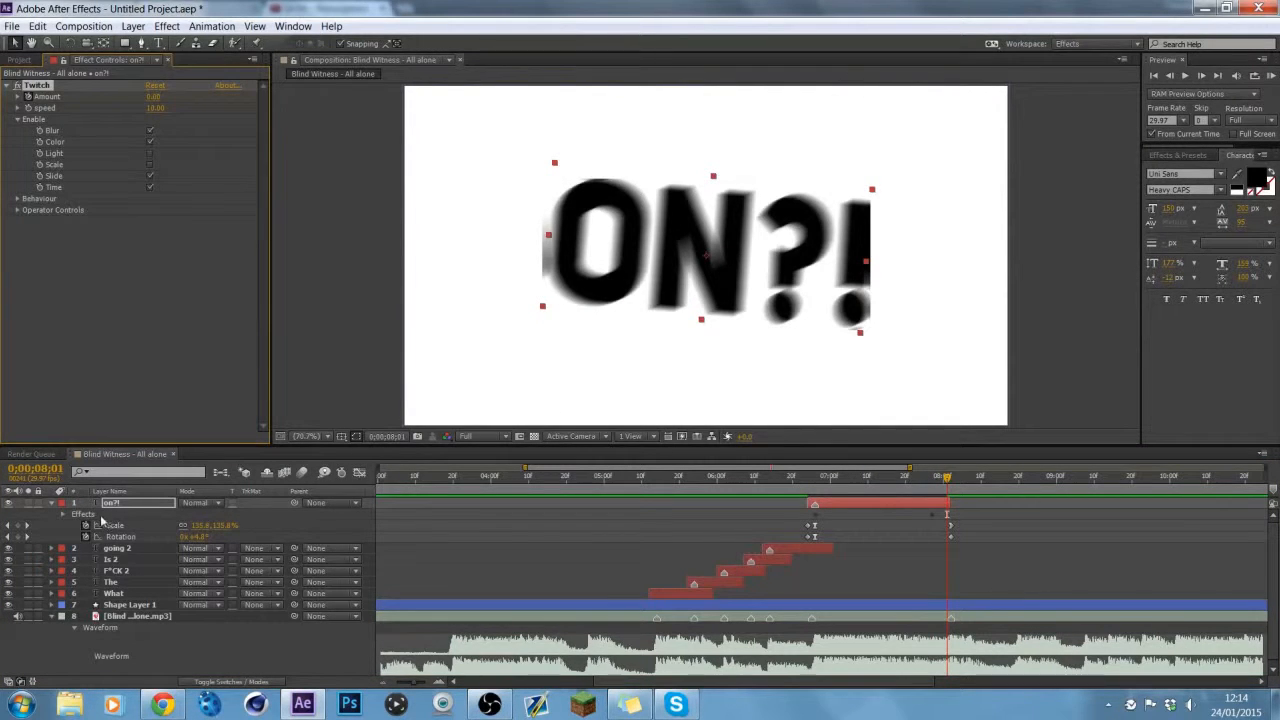
Step: Ease the middle Twitch Amount keyframe of "on?!" in the Graph Editor and collapse the layer
{"action": "left_click", "coordinate": [64, 514]}
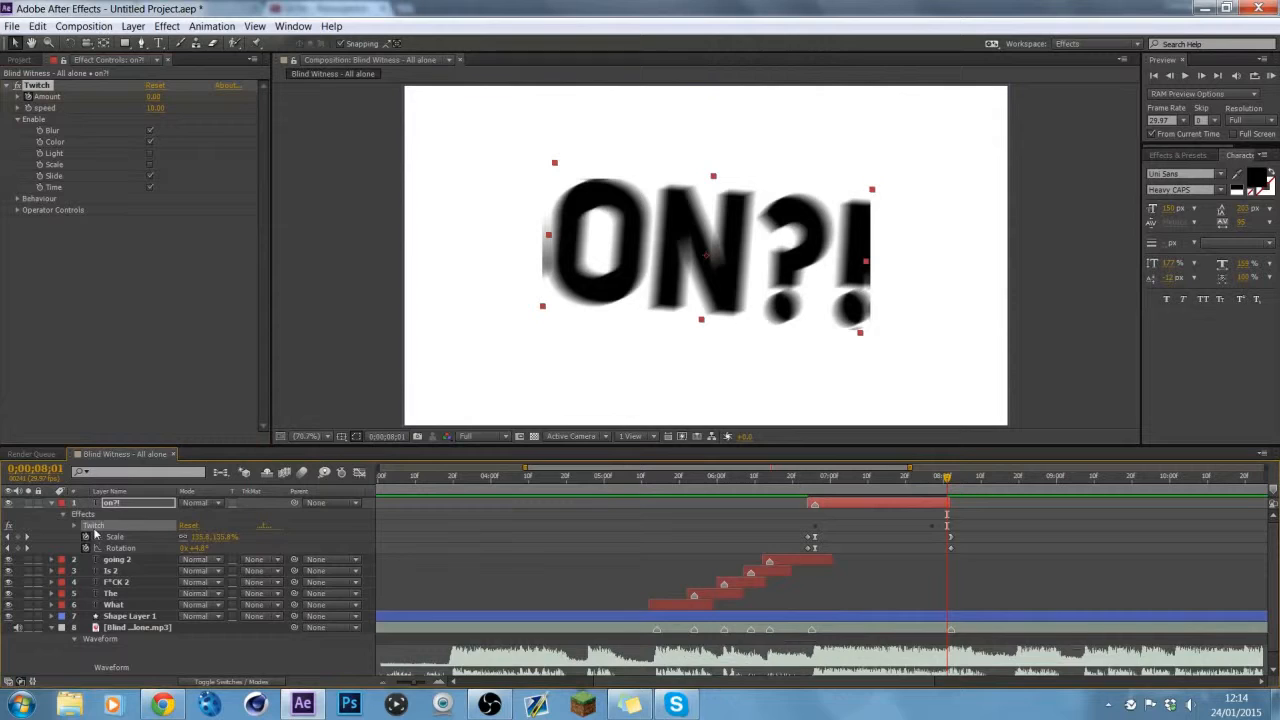
{"action": "left_click", "coordinate": [73, 526]}
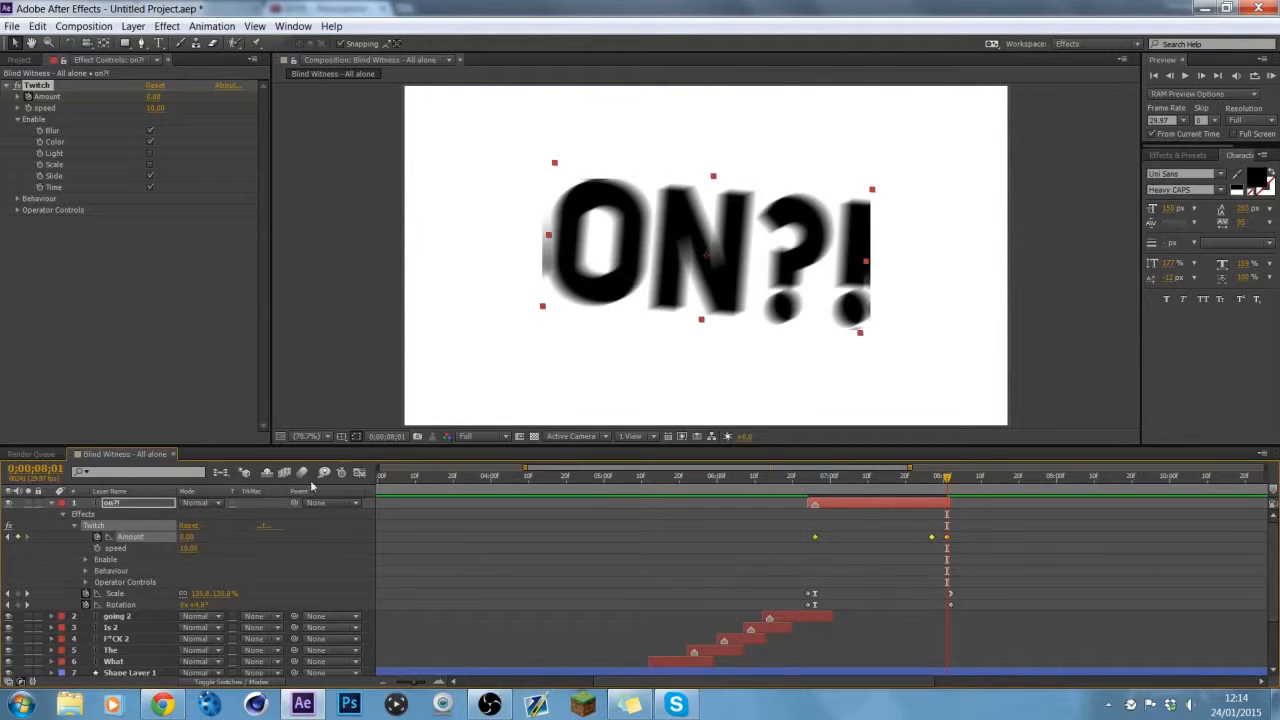
{"action": "left_click", "coordinate": [360, 473]}
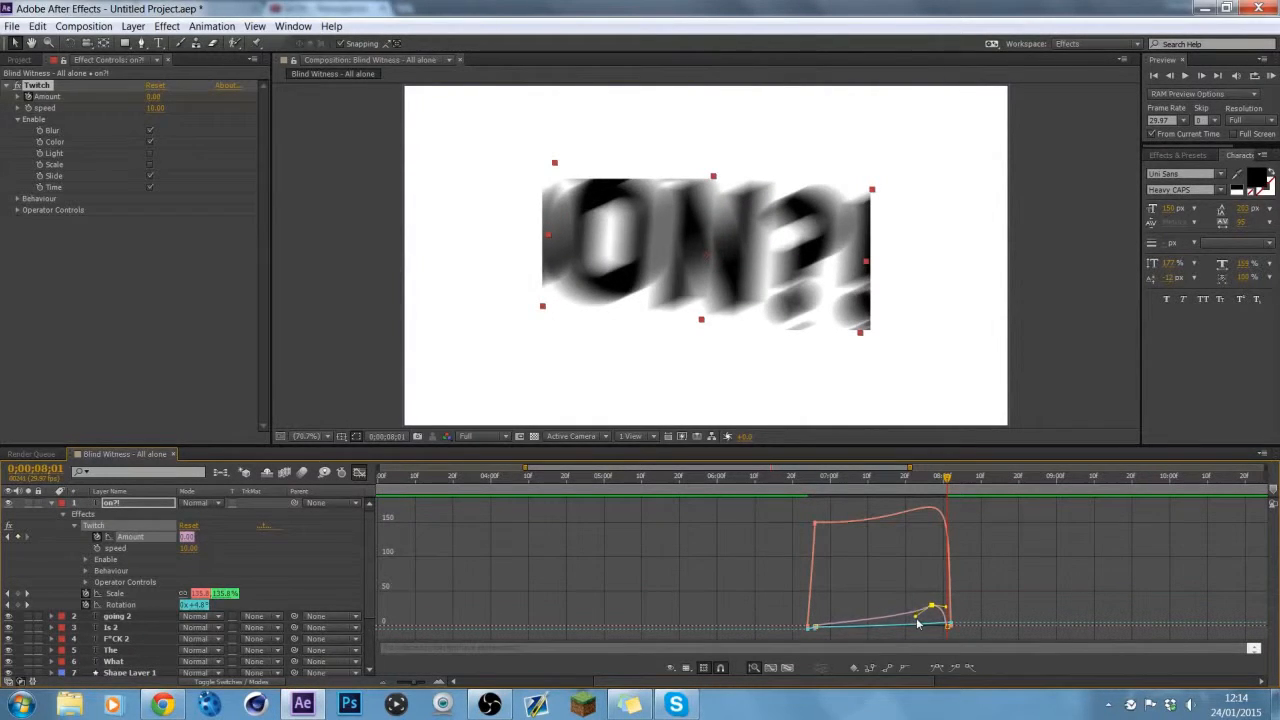
{"action": "left_click", "coordinate": [359, 472]}
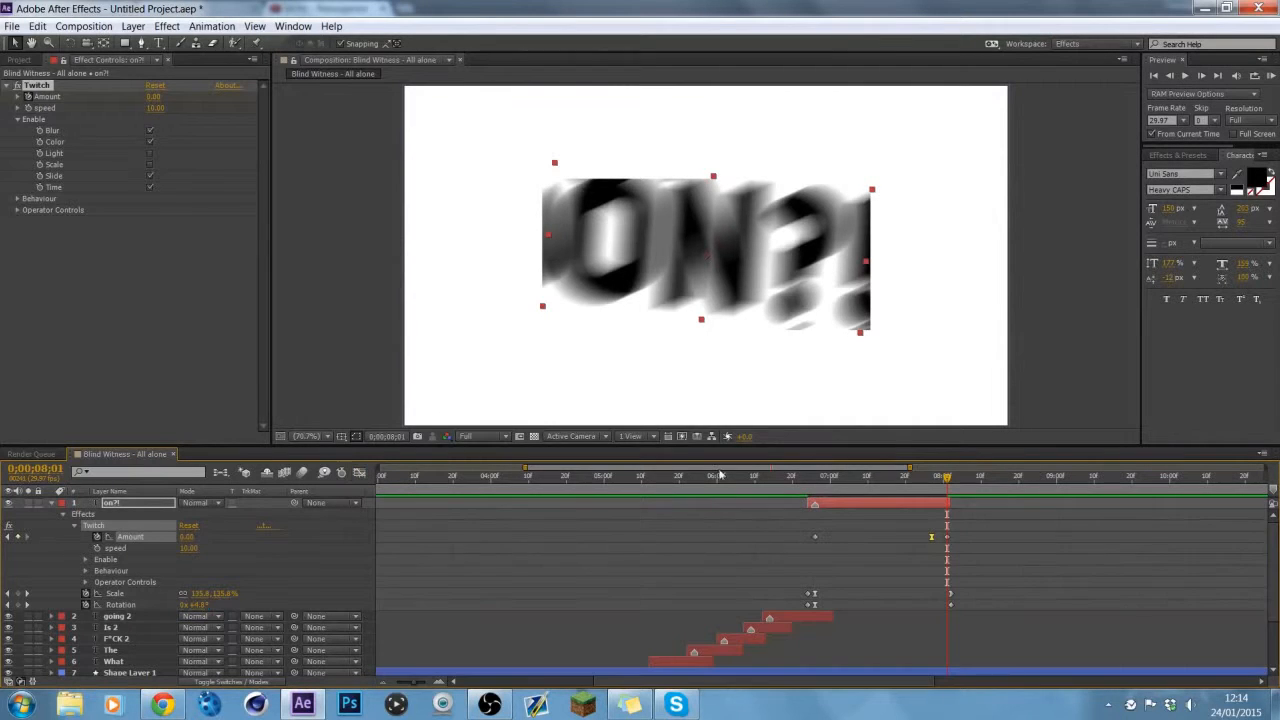
{"action": "left_click", "coordinate": [54, 504]}
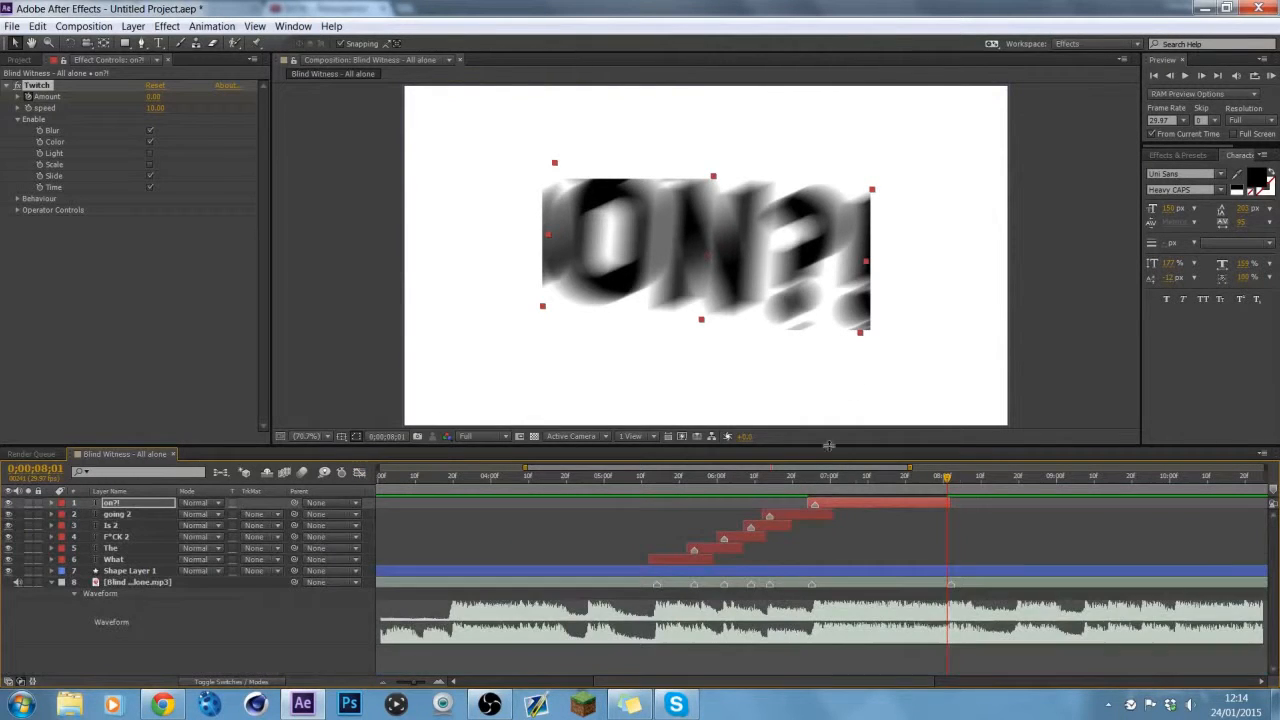
Step: Give all the text of the "What" layer a white stroke
{"action": "left_click_drag", "start_coordinate": [897, 483], "coordinate": [648, 492]}
{"action": "left_click", "coordinate": [686, 559]}
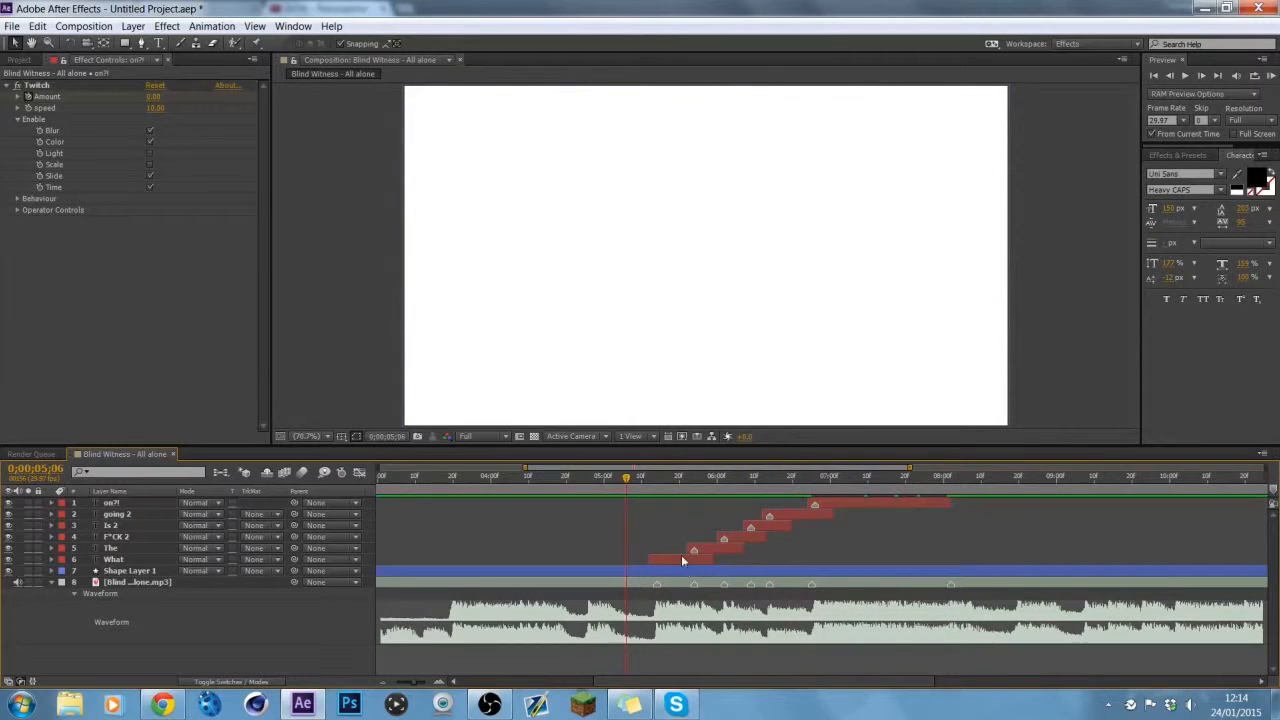
{"action": "left_click", "coordinate": [162, 44]}
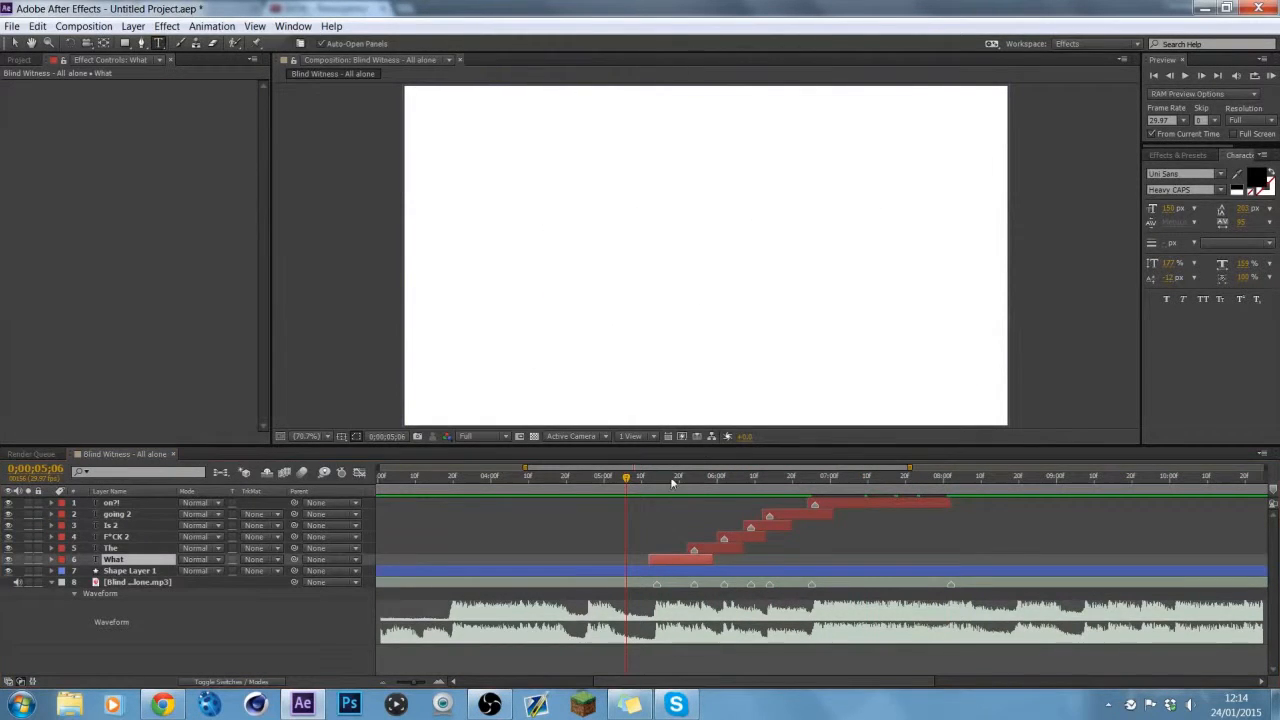
{"action": "left_click", "coordinate": [673, 478]}
{"action": "left_click_drag", "start_coordinate": [851, 244], "coordinate": [542, 258]}
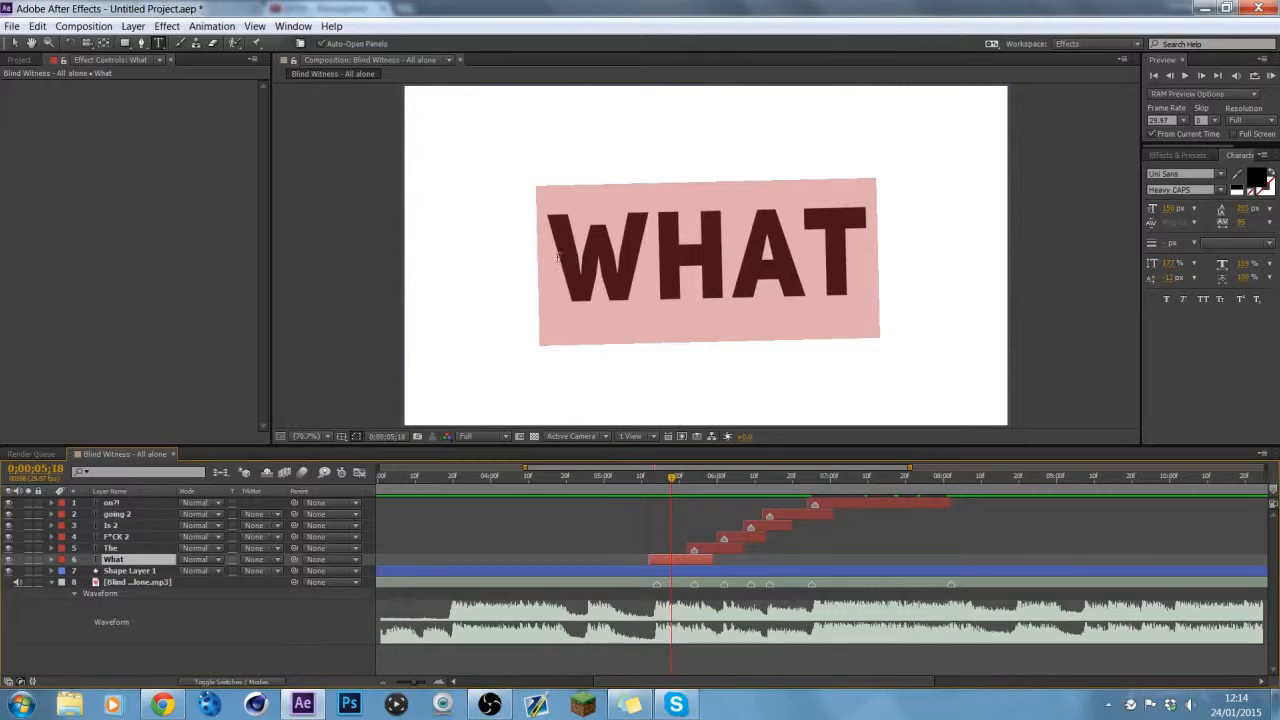
{"action": "left_click", "coordinate": [1269, 194]}
{"action": "left_click", "coordinate": [1266, 195]}
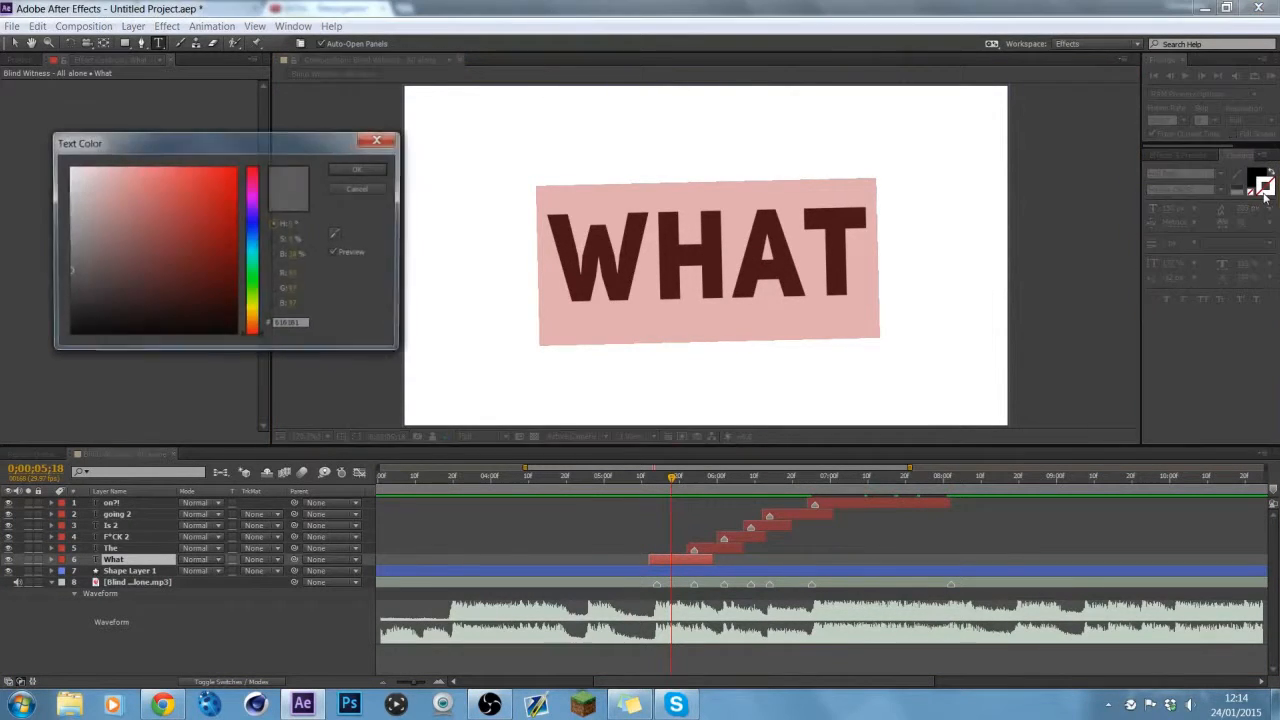
{"action": "left_click_drag", "start_coordinate": [157, 237], "coordinate": [66, 164]}
{"action": "left_click", "coordinate": [362, 168]}
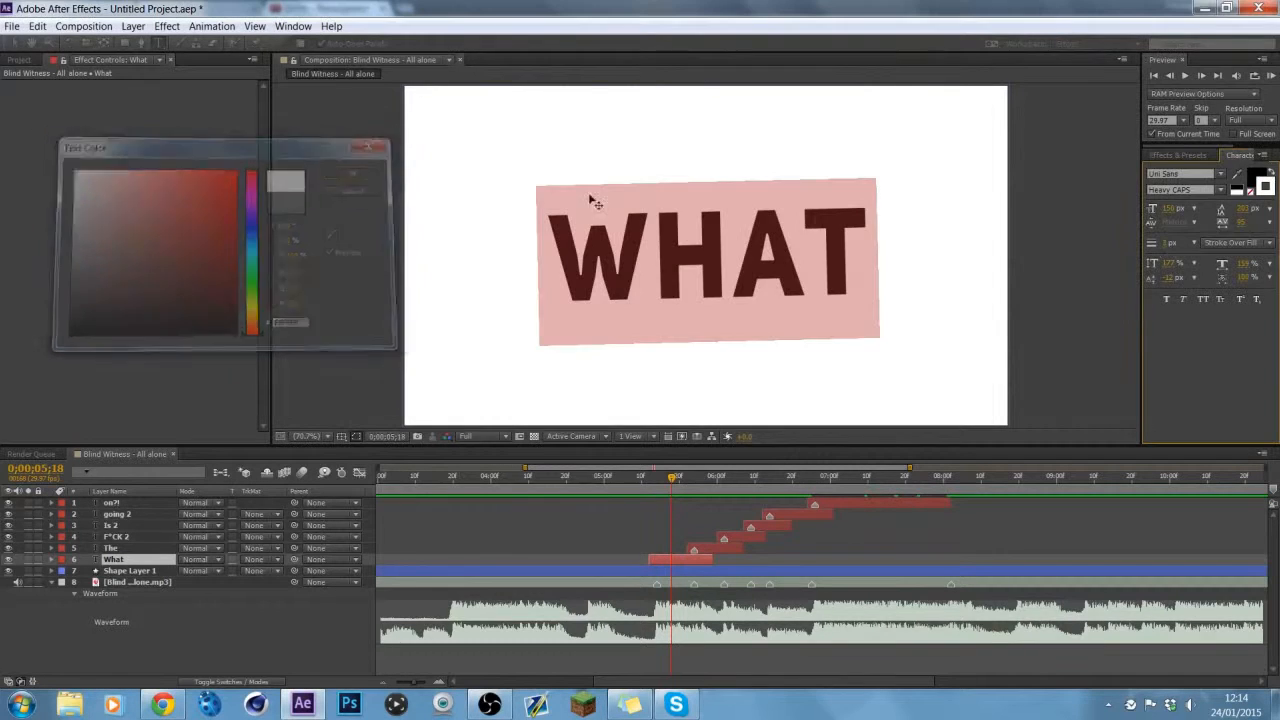
Step: Give all the text of the "The" layer a white stroke
{"action": "left_click", "coordinate": [707, 545]}
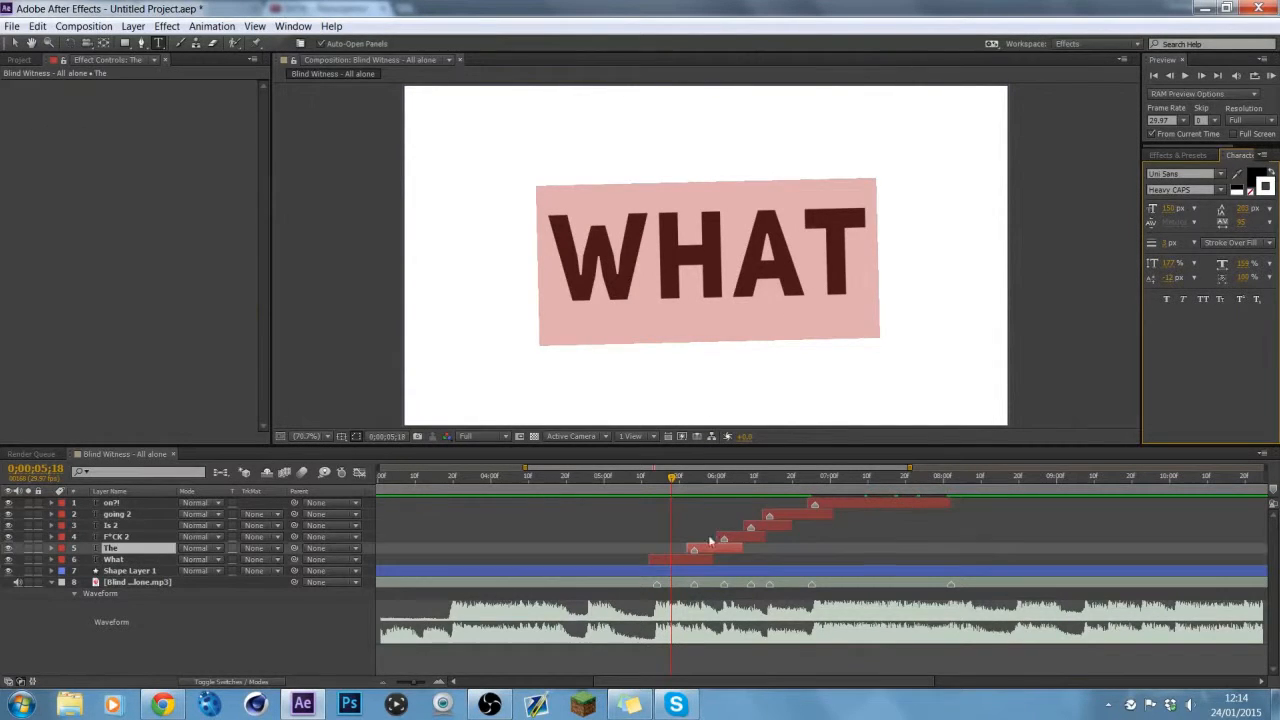
{"action": "left_click", "coordinate": [706, 477]}
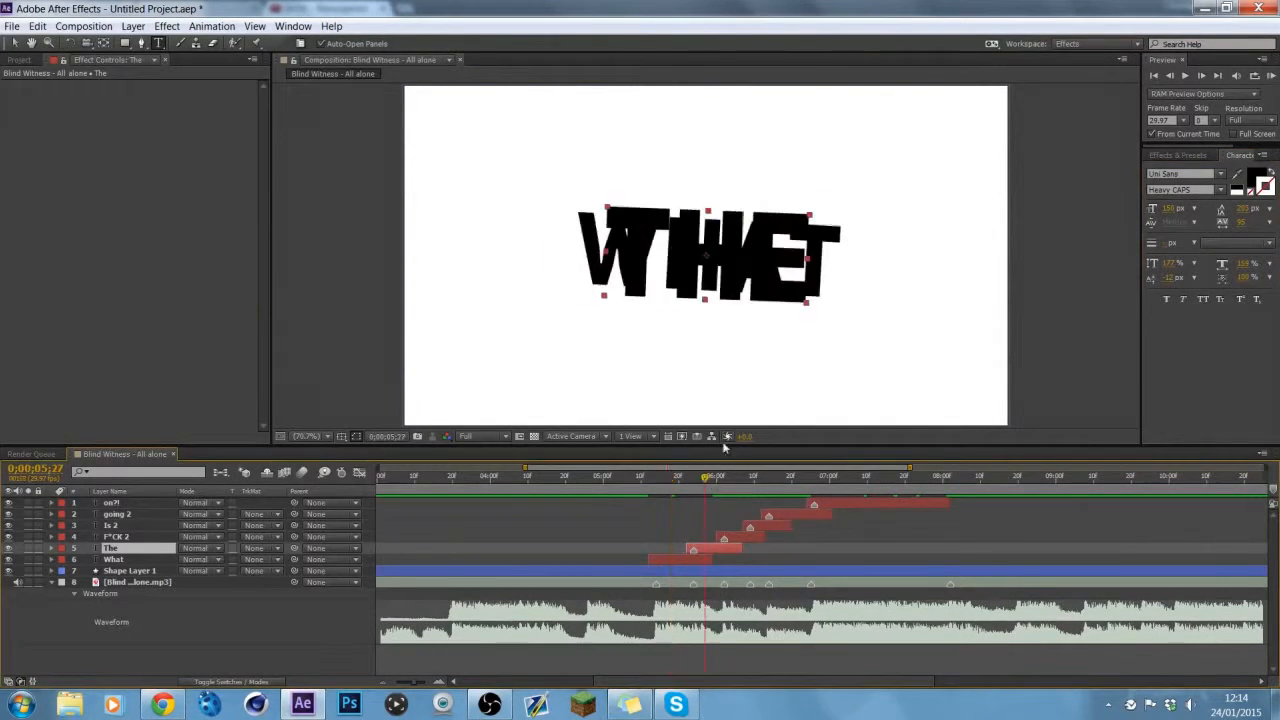
{"action": "double_click", "coordinate": [821, 262]}
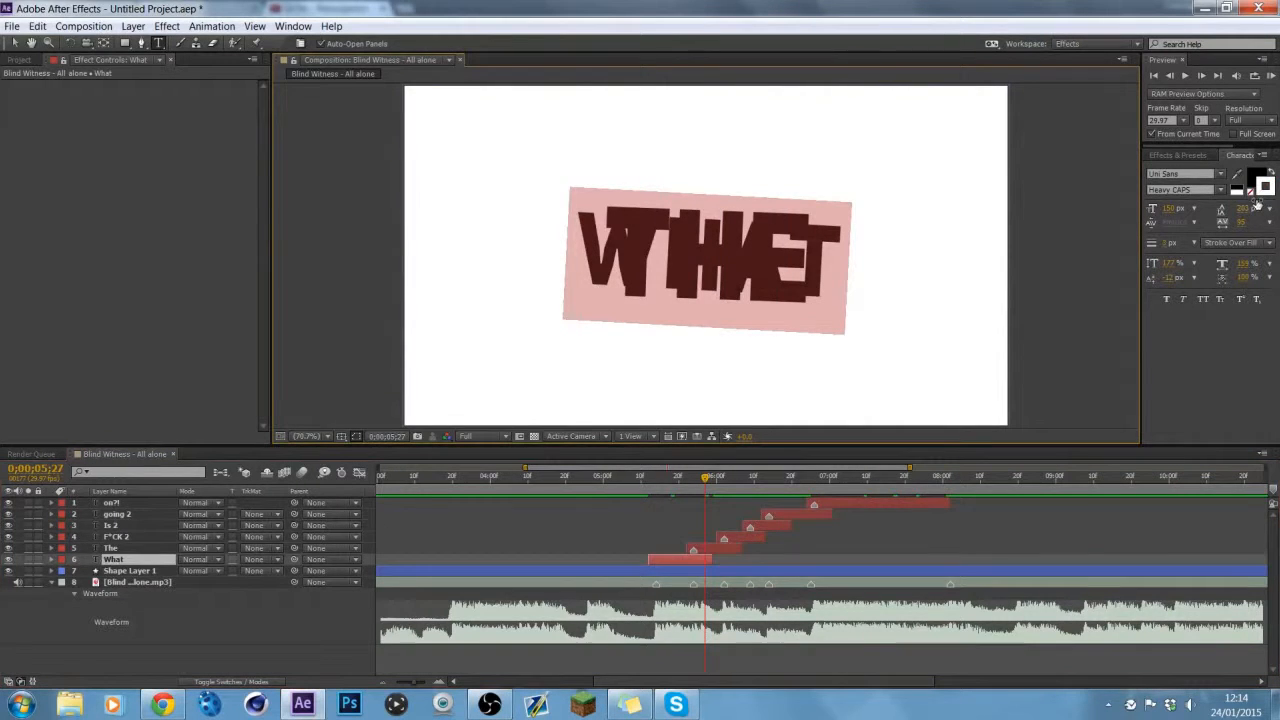
{"action": "left_click", "coordinate": [724, 552]}
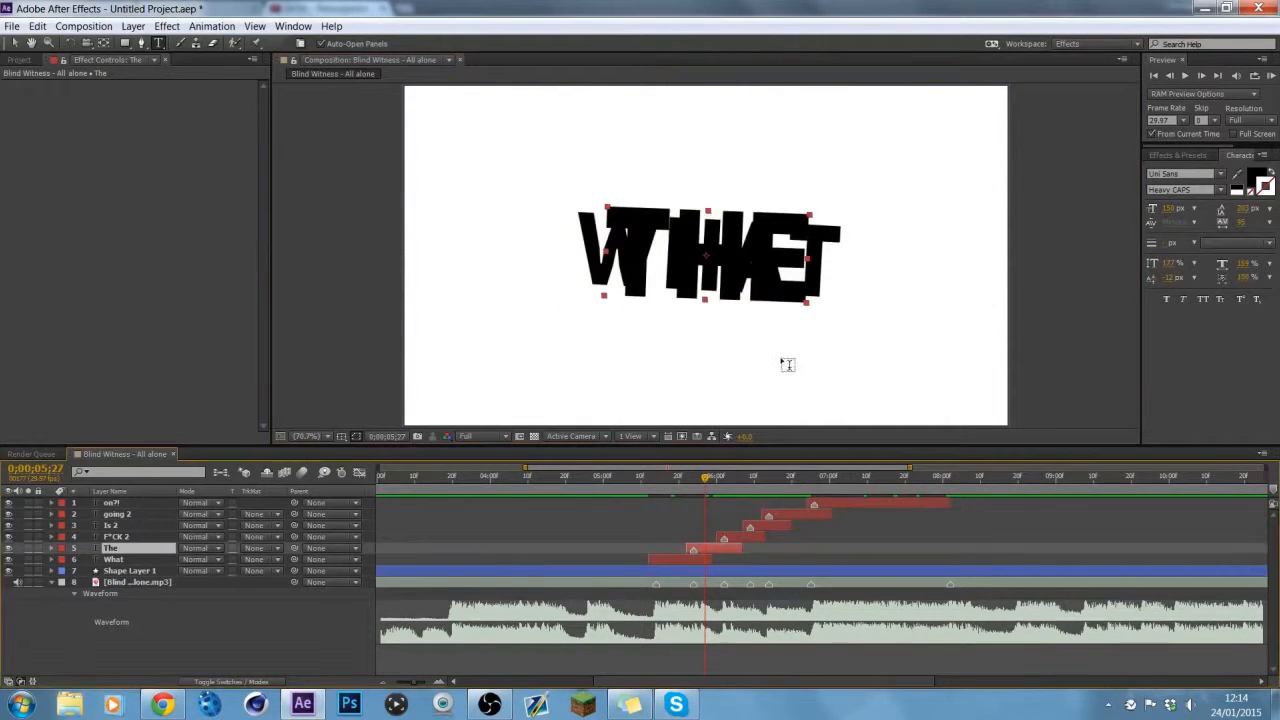
{"action": "double_click", "coordinate": [791, 279]}
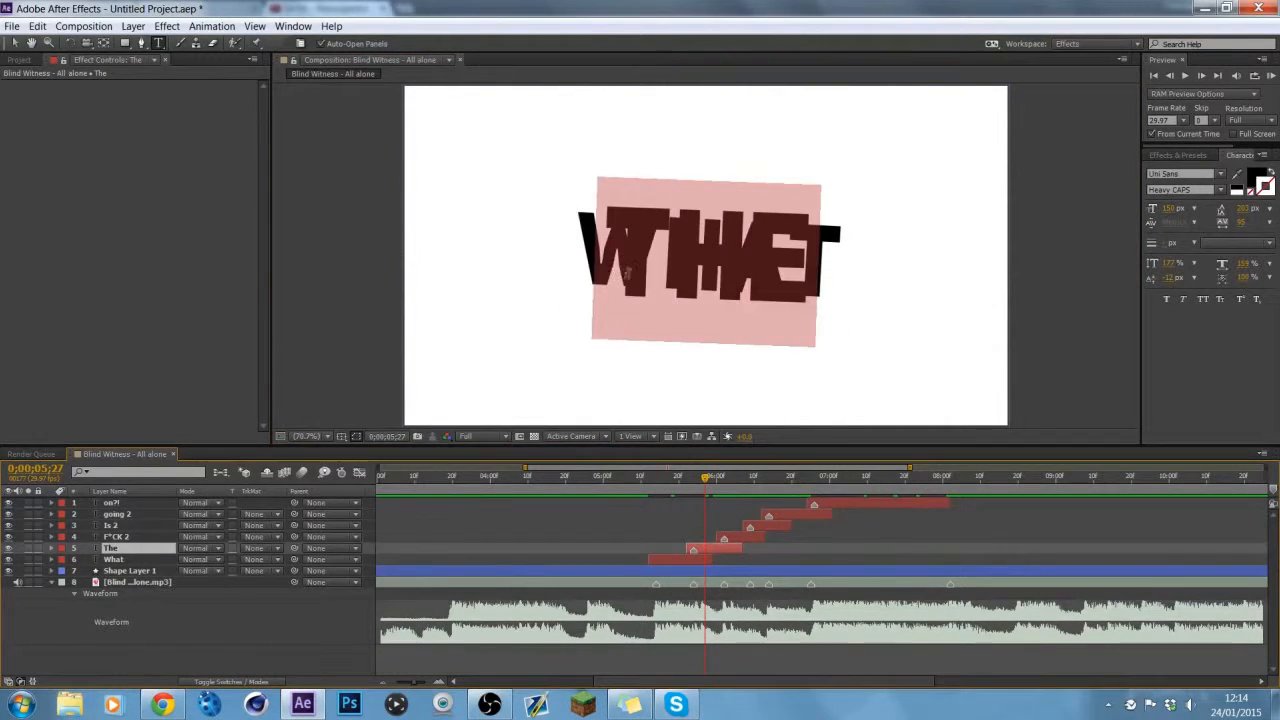
{"action": "left_click", "coordinate": [1264, 190]}
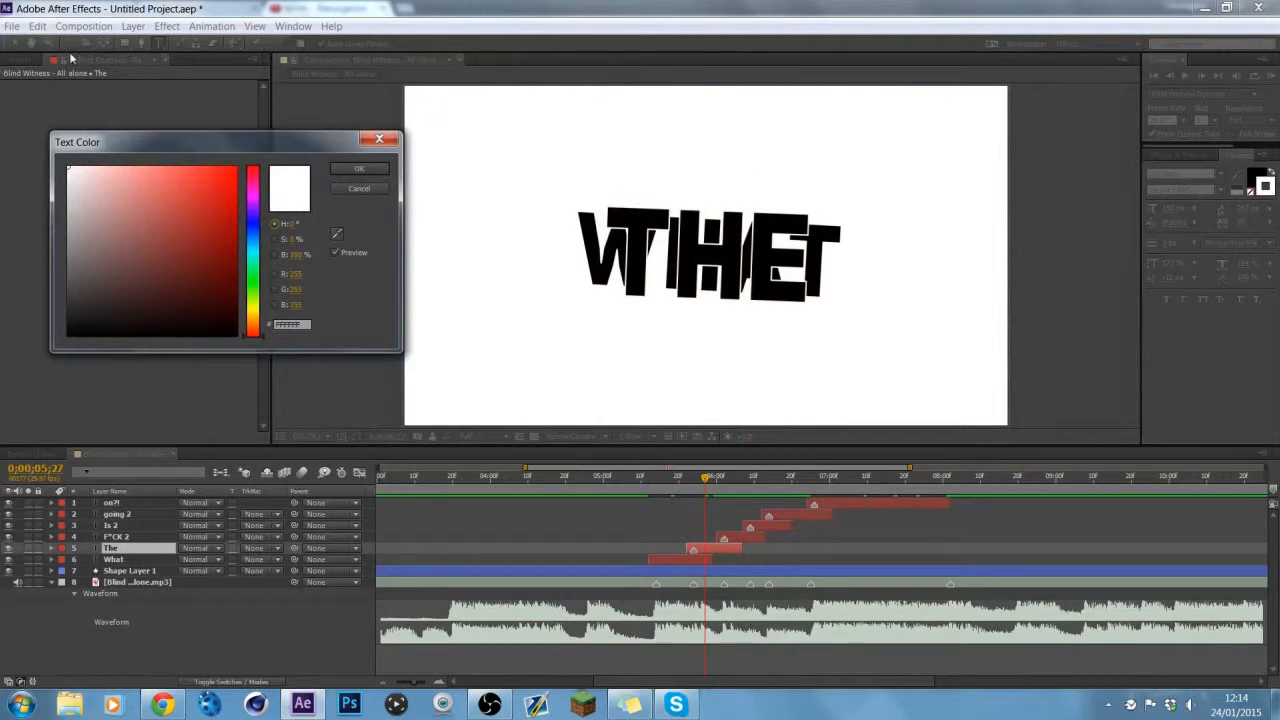
{"action": "left_click", "coordinate": [358, 169]}
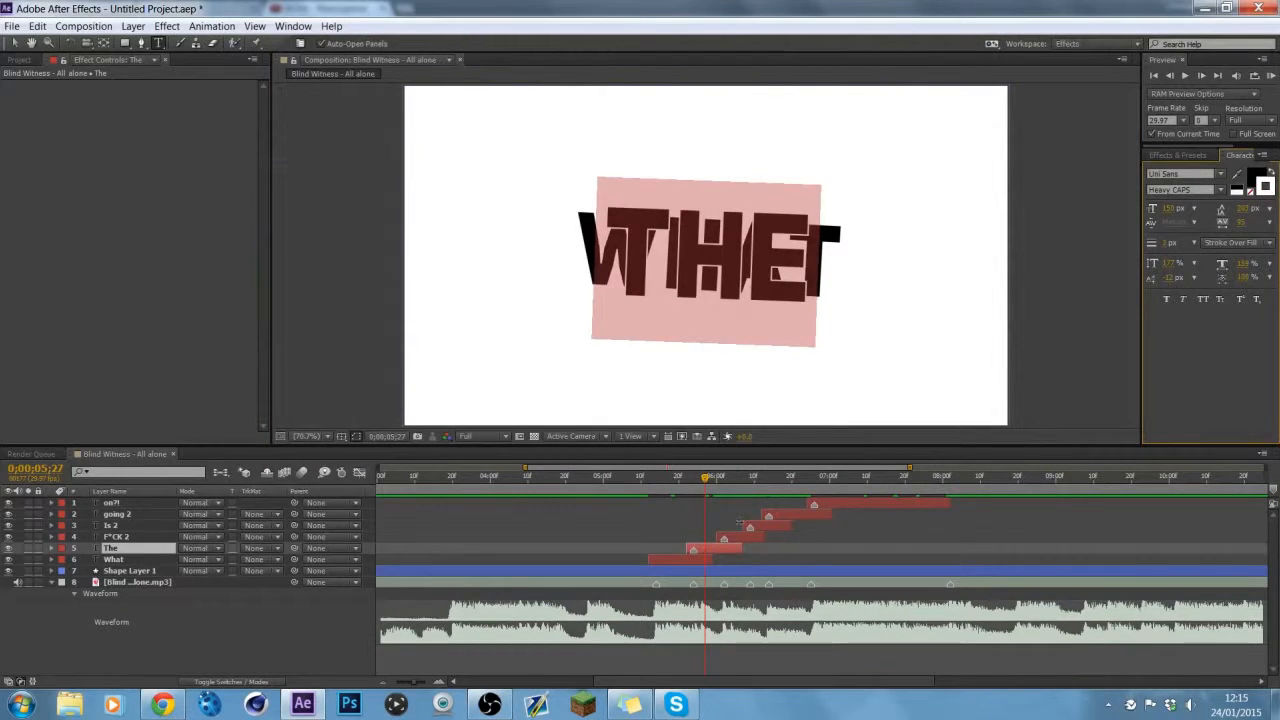
Step: Give all the text of the "F*CK 2" layer a white stroke
{"action": "left_click", "coordinate": [743, 545]}
{"action": "left_click", "coordinate": [729, 483]}
{"action": "left_click_drag", "start_coordinate": [852, 253], "coordinate": [508, 251]}
{"action": "left_click", "coordinate": [1263, 198]}
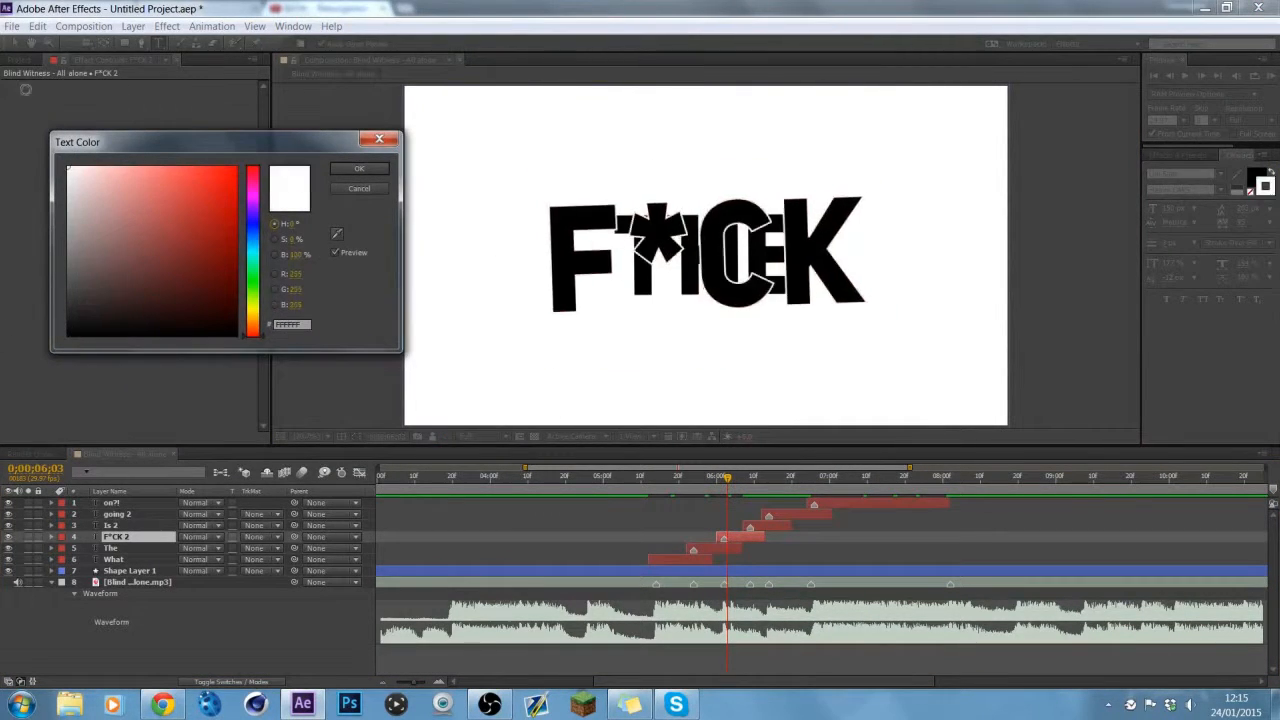
{"action": "left_click", "coordinate": [355, 173]}
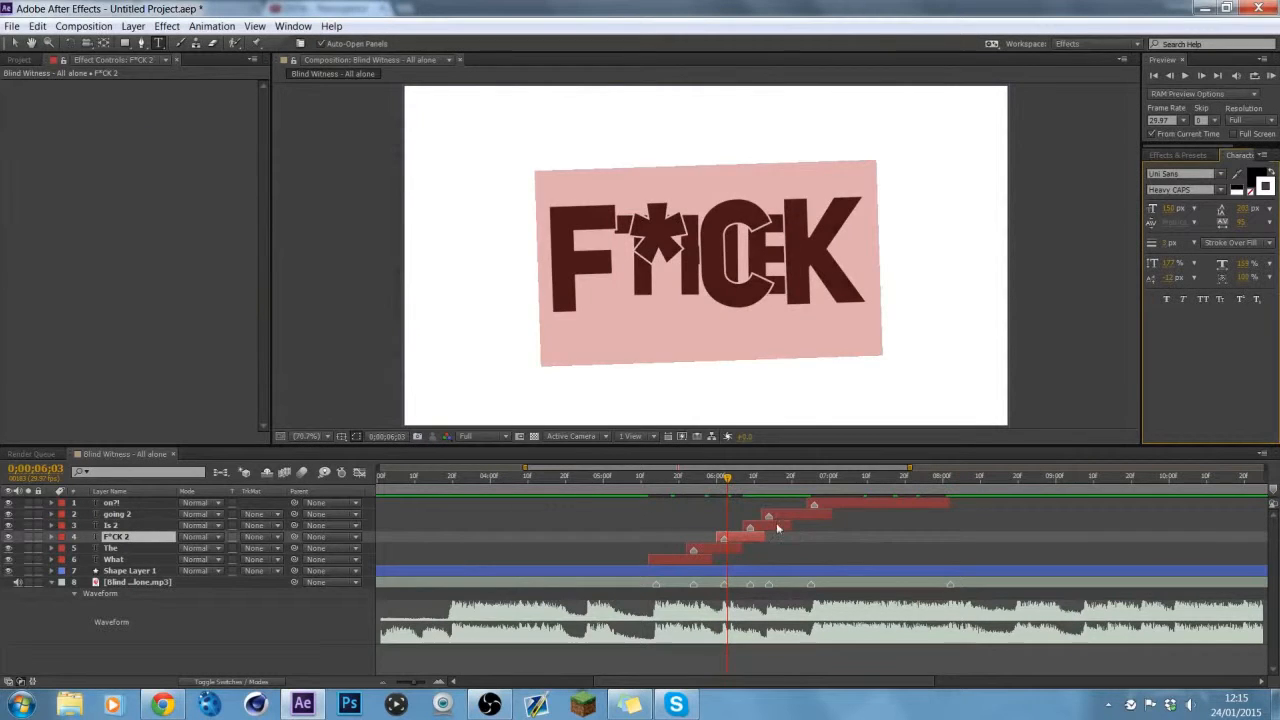
Step: Try to give the "Is 2" text a white stroke at 0;00;06;10
{"action": "left_click", "coordinate": [783, 528]}
{"action": "left_click", "coordinate": [755, 487]}
{"action": "left_click_drag", "start_coordinate": [833, 290], "coordinate": [514, 257]}
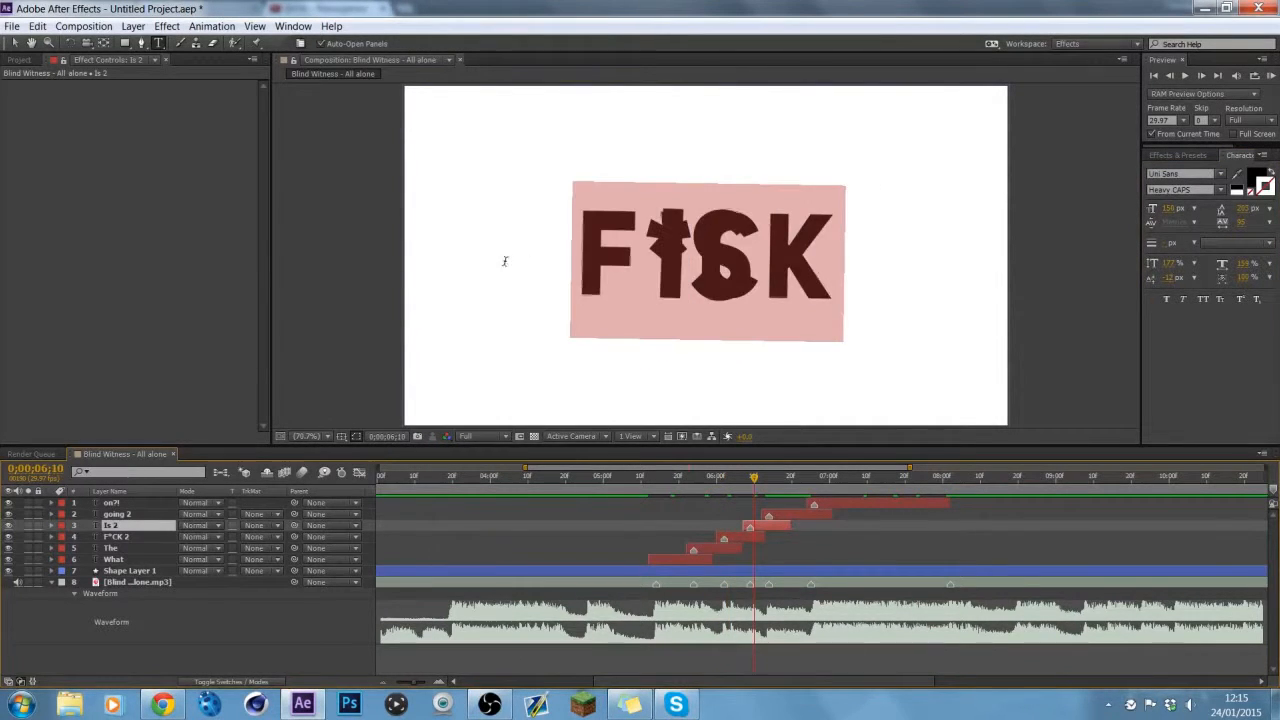
{"action": "left_click", "coordinate": [1259, 194]}
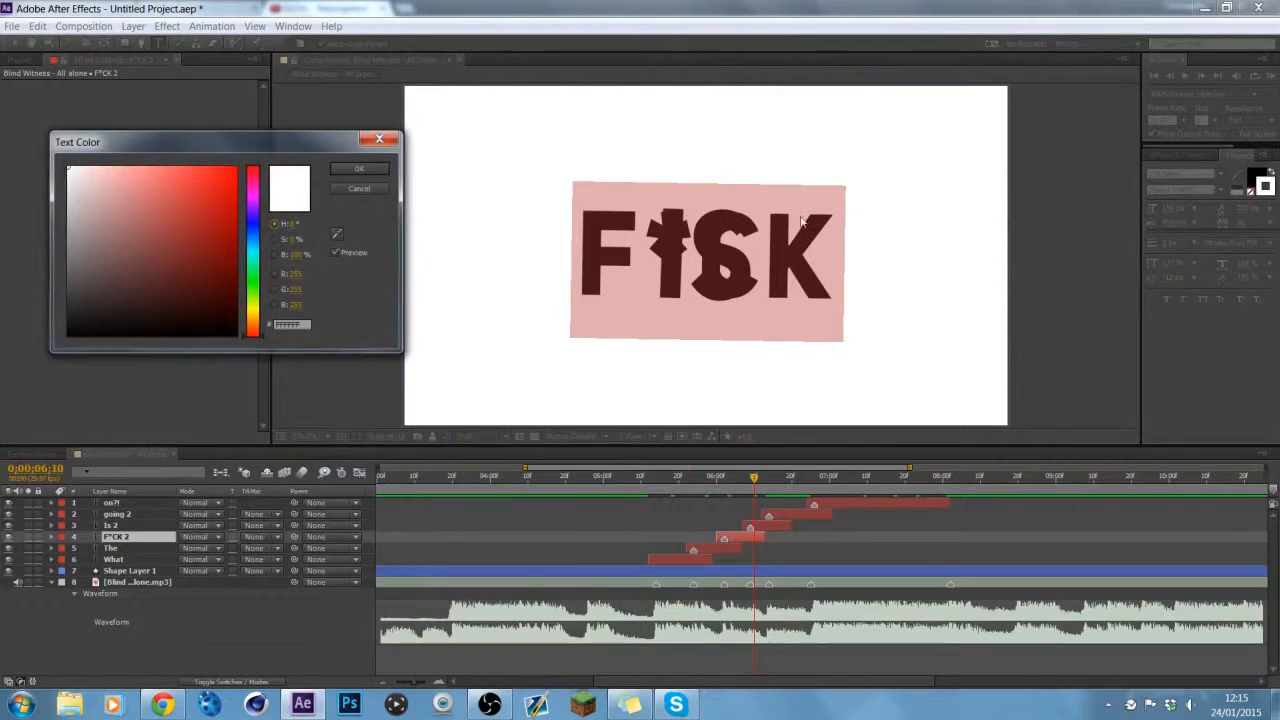
{"action": "left_click", "coordinate": [374, 170]}
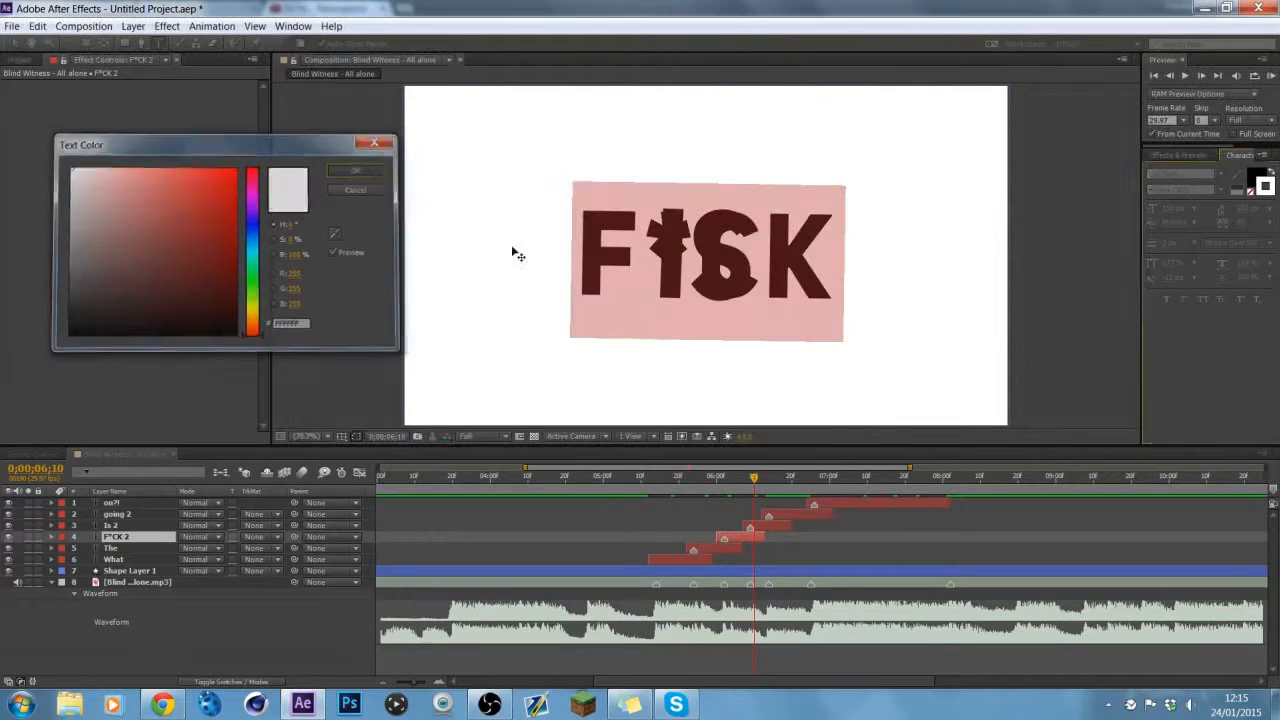
Step: Give all the text of the "Is 2" layer a white stroke
{"action": "left_click", "coordinate": [786, 525]}
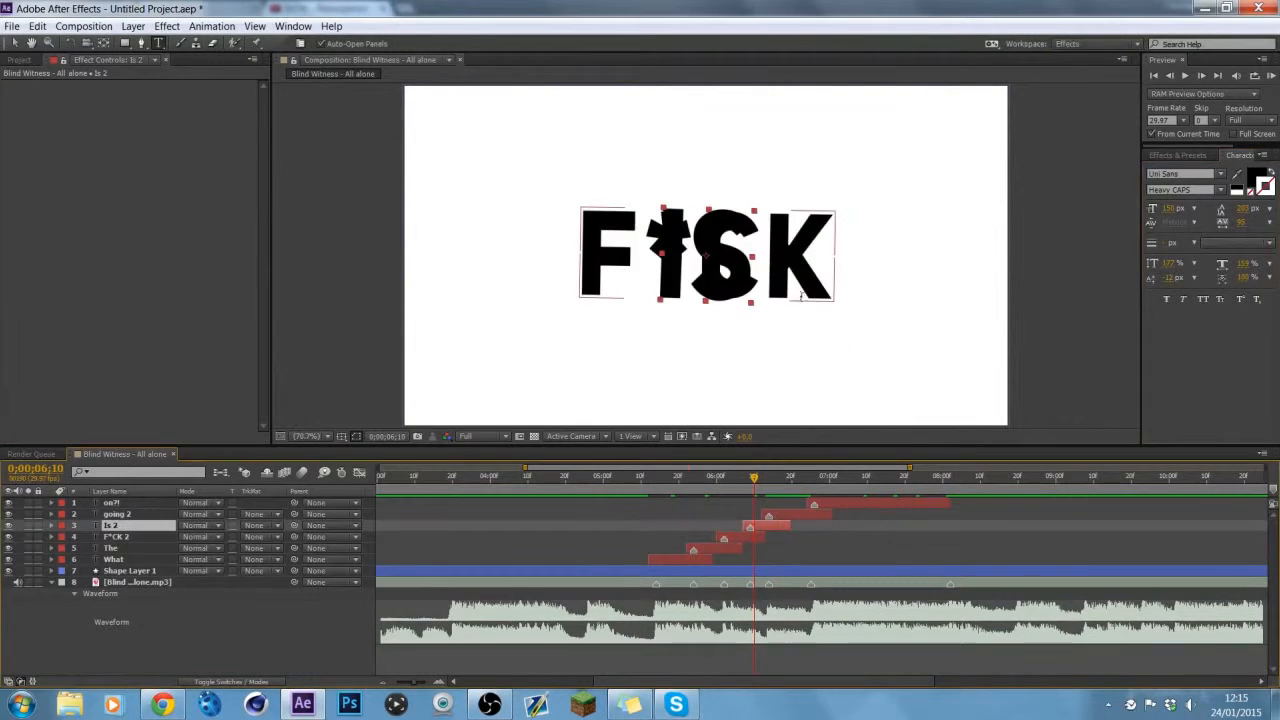
{"action": "left_click_drag", "start_coordinate": [765, 268], "coordinate": [616, 284]}
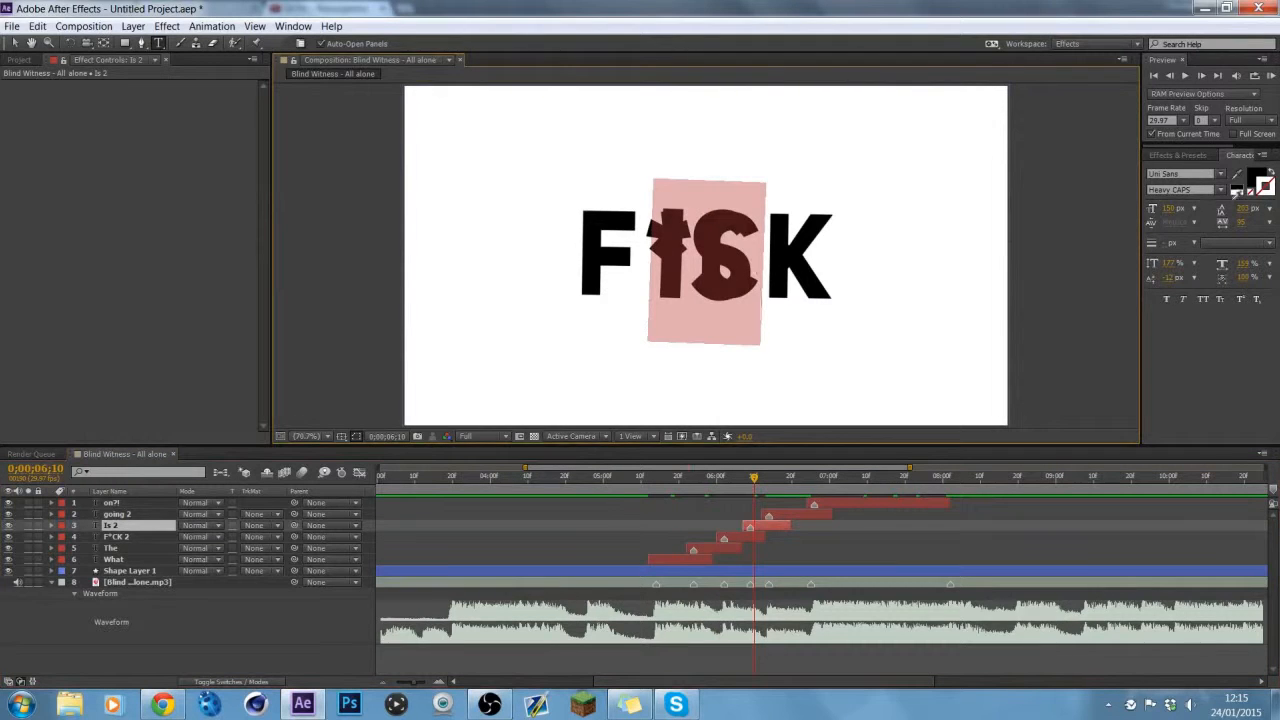
{"action": "left_click", "coordinate": [1264, 190]}
{"action": "left_click_drag", "start_coordinate": [125, 202], "coordinate": [66, 164]}
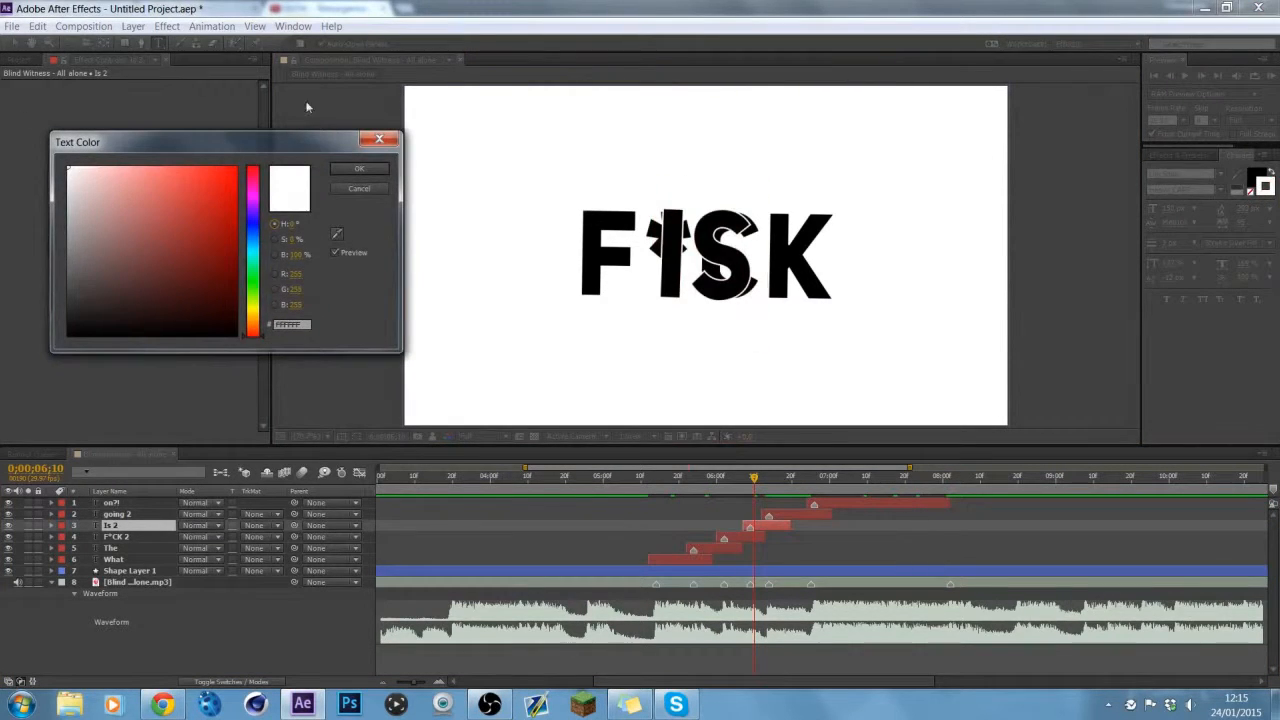
{"action": "left_click", "coordinate": [352, 170]}
Step: Give all the text of the "going 2" layer a white stroke
{"action": "left_click", "coordinate": [805, 515]}
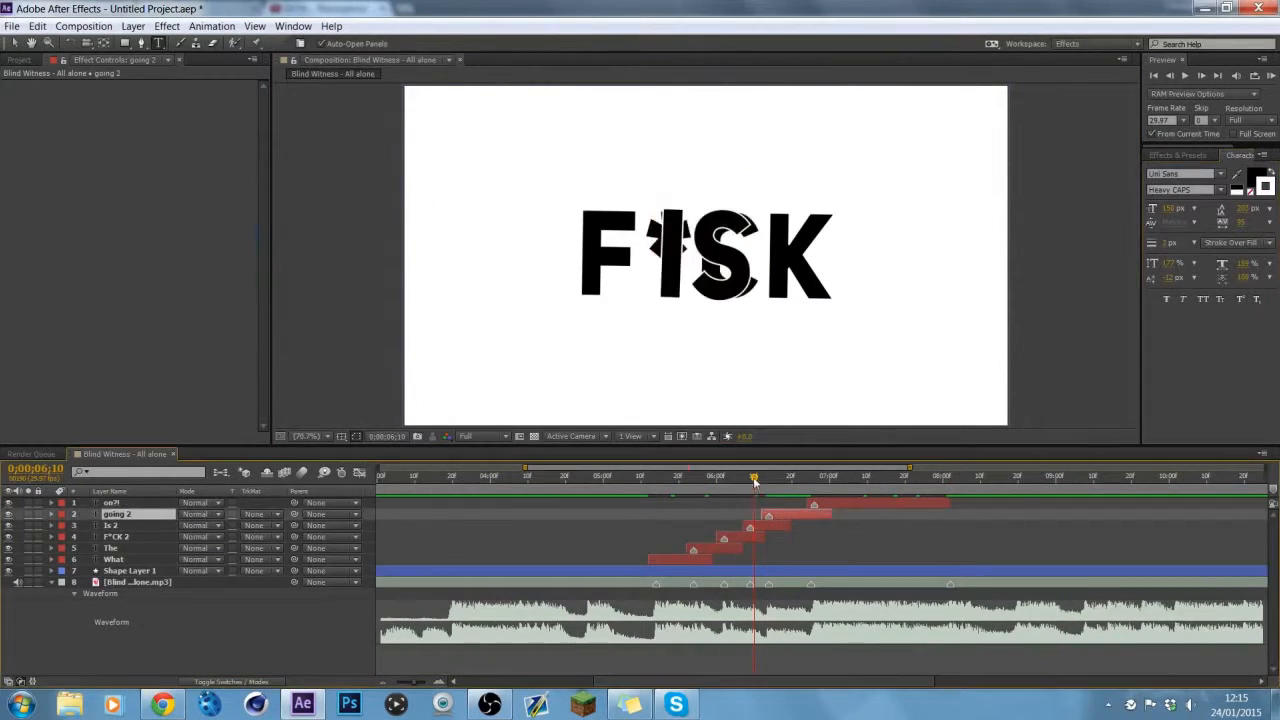
{"action": "left_click_drag", "start_coordinate": [775, 477], "coordinate": [803, 477]}
{"action": "left_click_drag", "start_coordinate": [853, 269], "coordinate": [469, 254]}
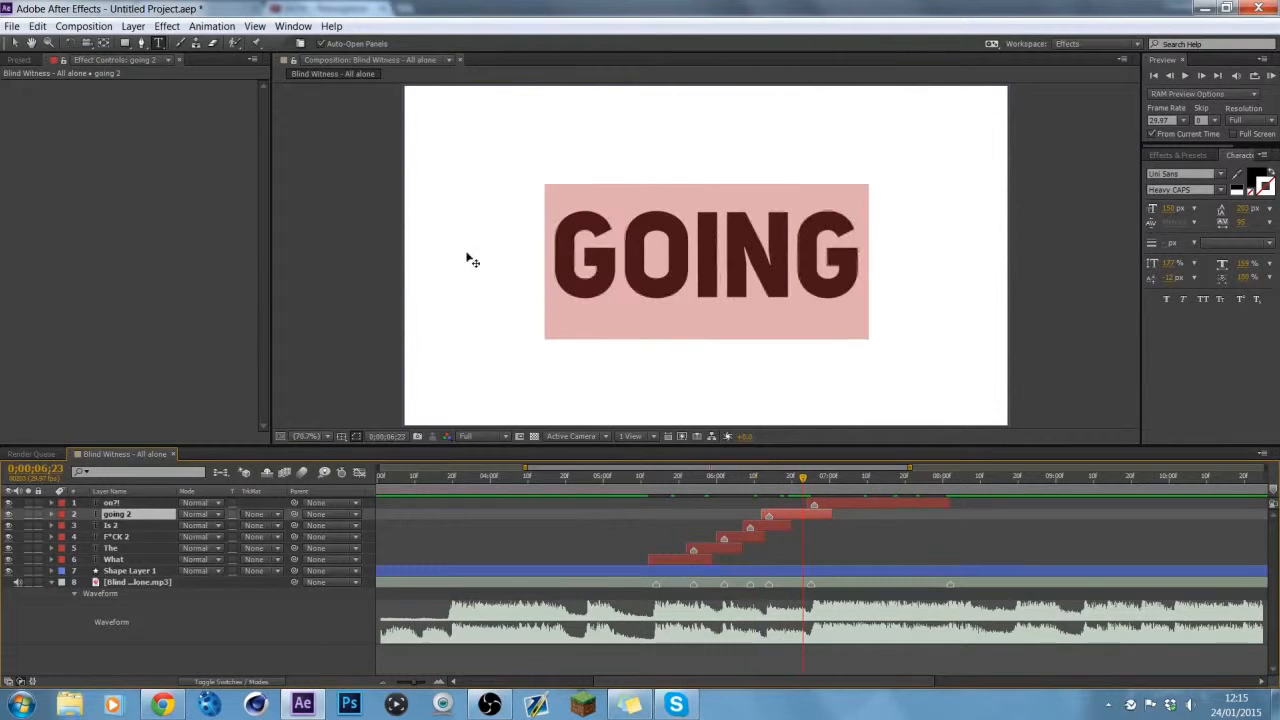
{"action": "left_click", "coordinate": [1267, 188]}
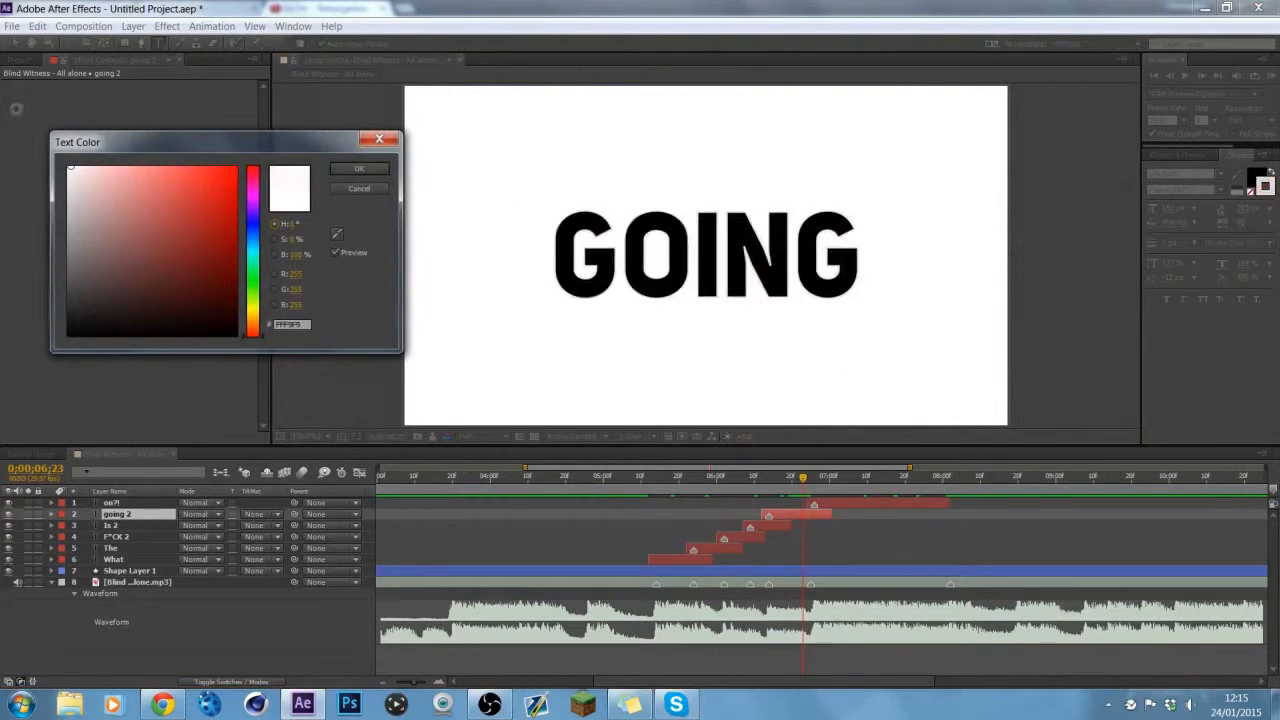
{"action": "left_click", "coordinate": [370, 174]}
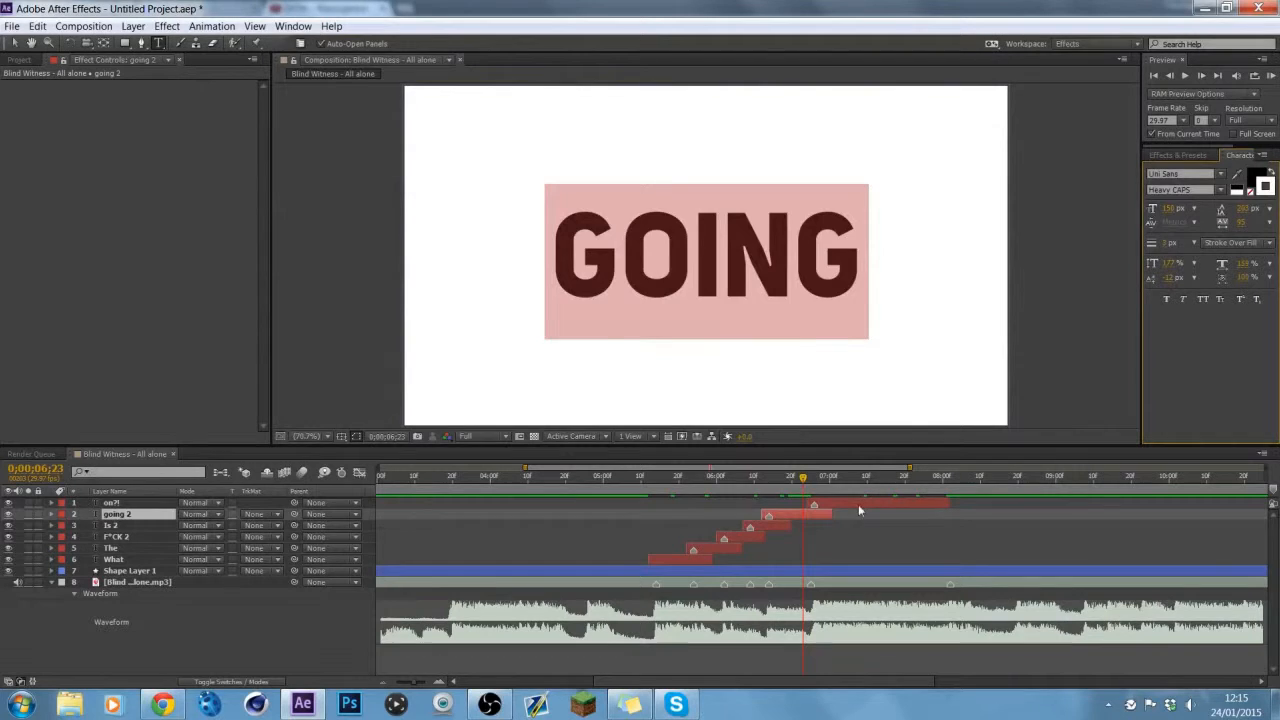
Step: Give all the text of the "on?!" layer a white stroke, keeping its wording, and deselect it
{"action": "left_click", "coordinate": [858, 505]}
{"action": "left_click", "coordinate": [855, 477]}
{"action": "left_click_drag", "start_coordinate": [892, 278], "coordinate": [620, 268]}
{"action": "left_click", "coordinate": [1265, 188]}
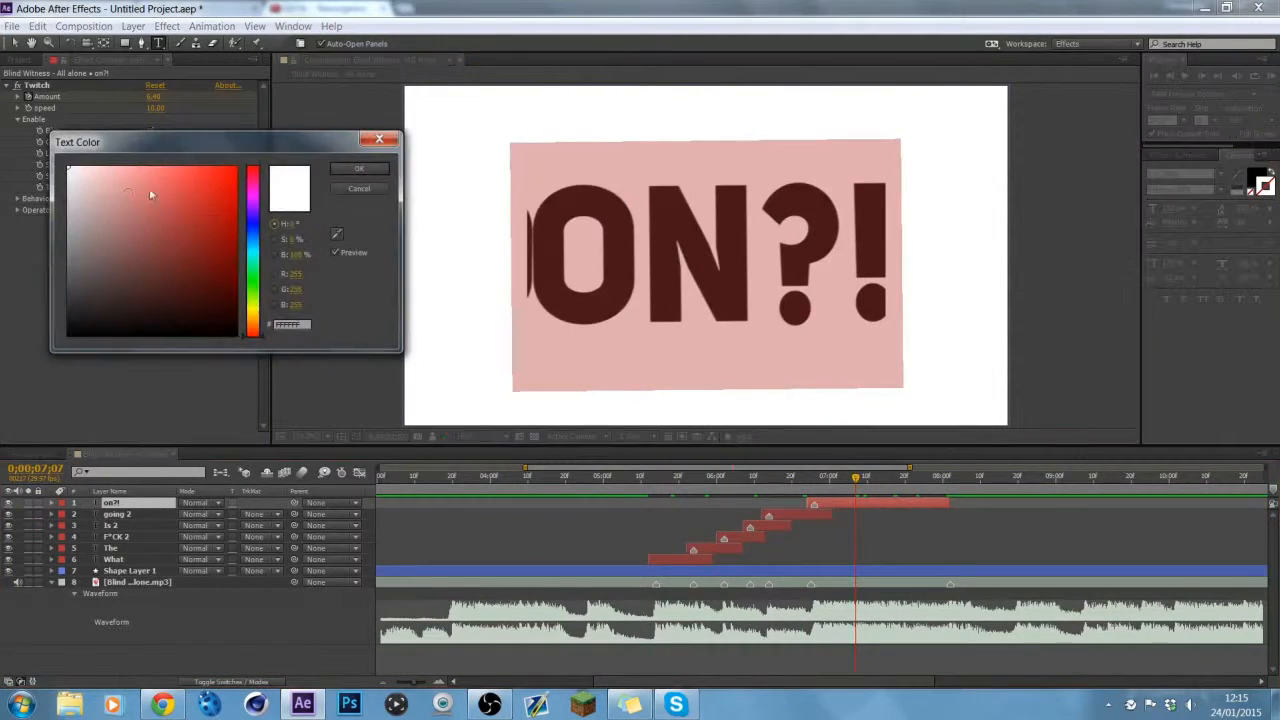
{"action": "left_click", "coordinate": [365, 169]}
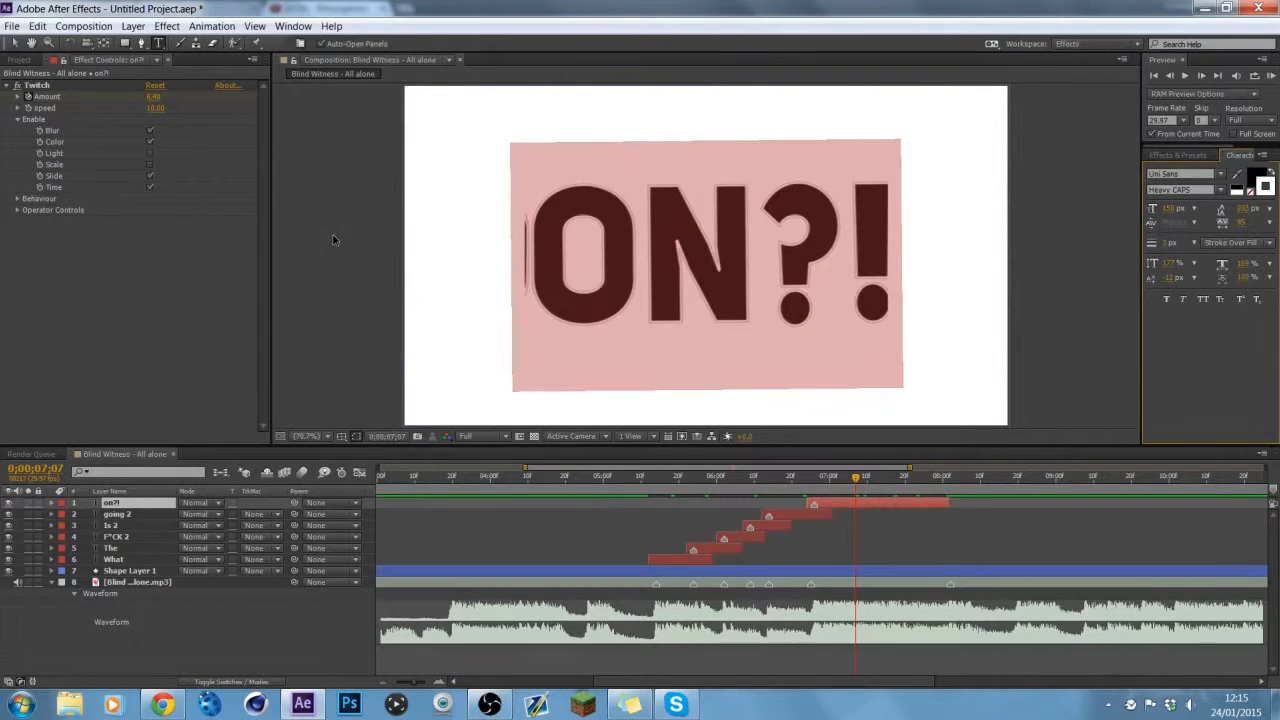
{"action": "type", "text": "V"}
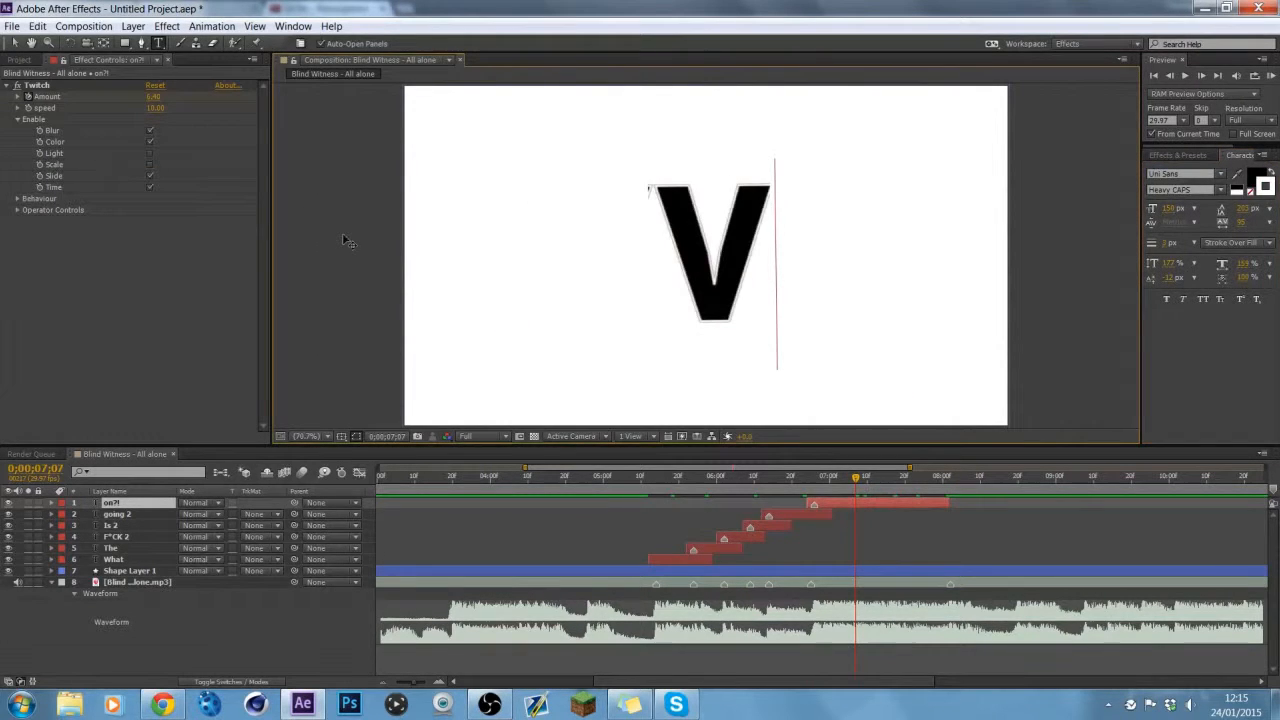
{"action": "key", "text": "ctrl+z"}
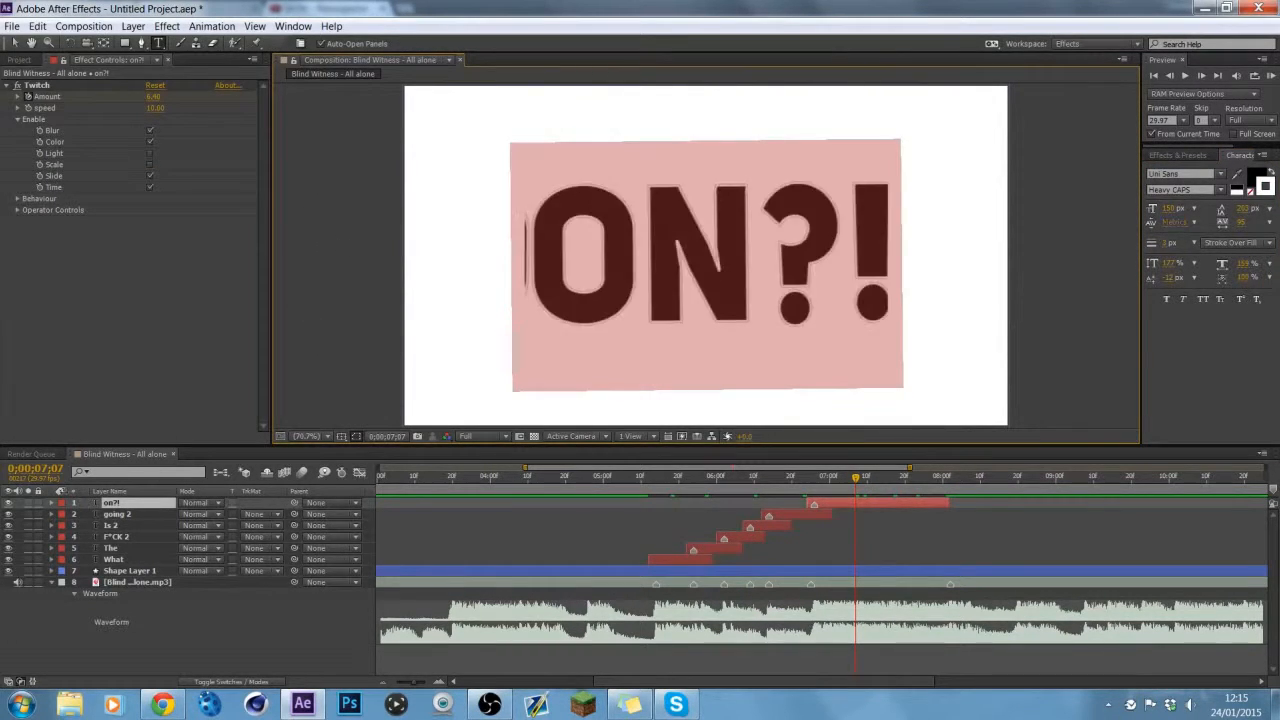
{"action": "left_click", "coordinate": [196, 614]}
Step: RAM preview the outlined text animation from 0;00;04;23, then stop playback
{"action": "left_click_drag", "start_coordinate": [814, 484], "coordinate": [585, 487]}
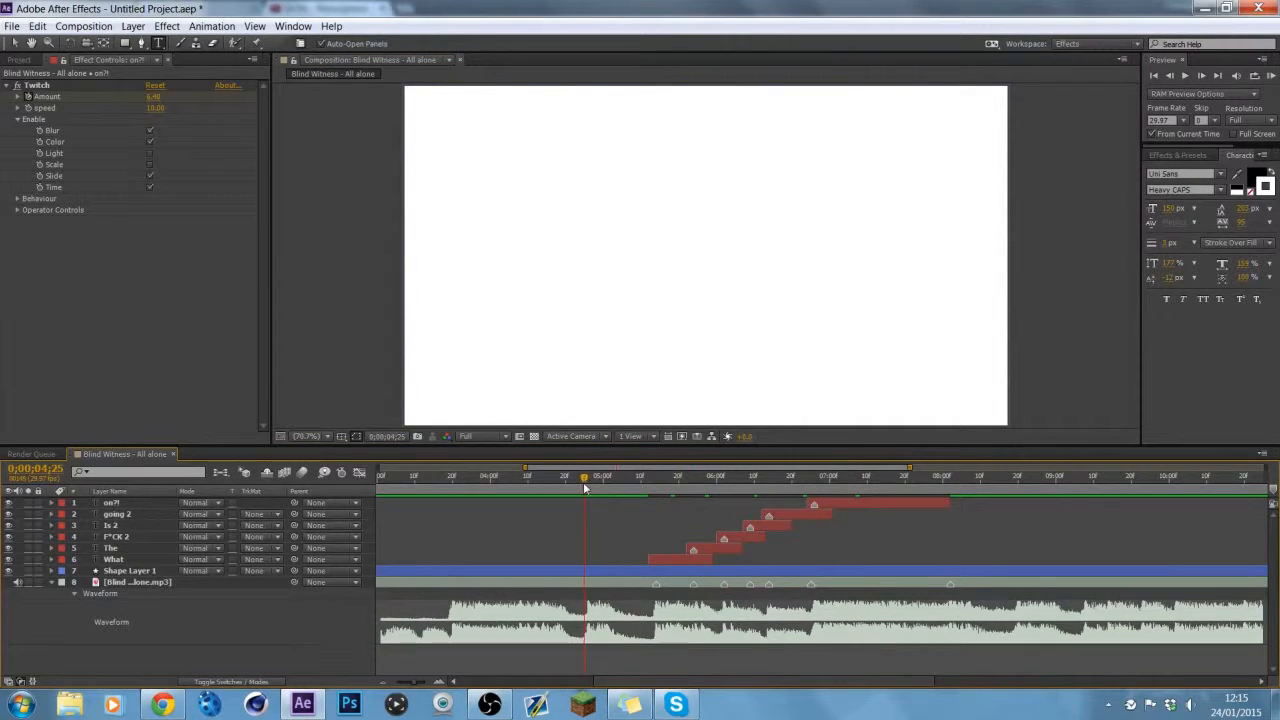
{"action": "left_click", "coordinate": [1270, 76]}
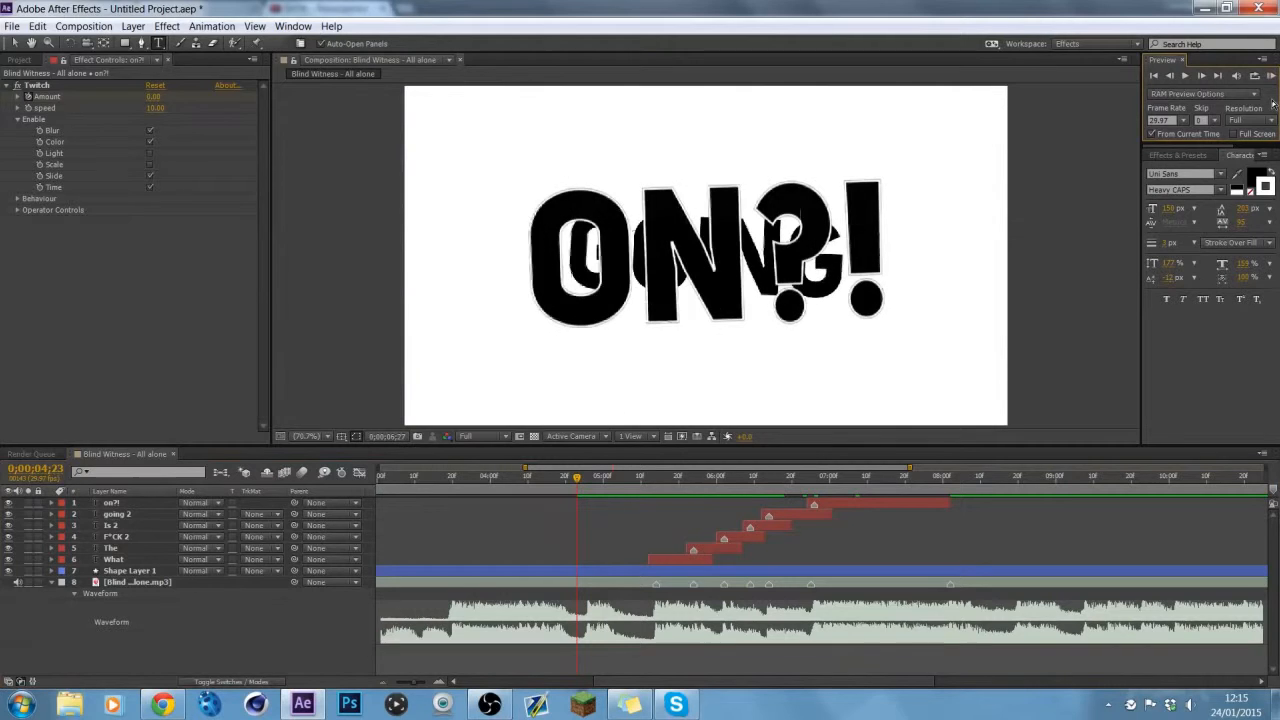
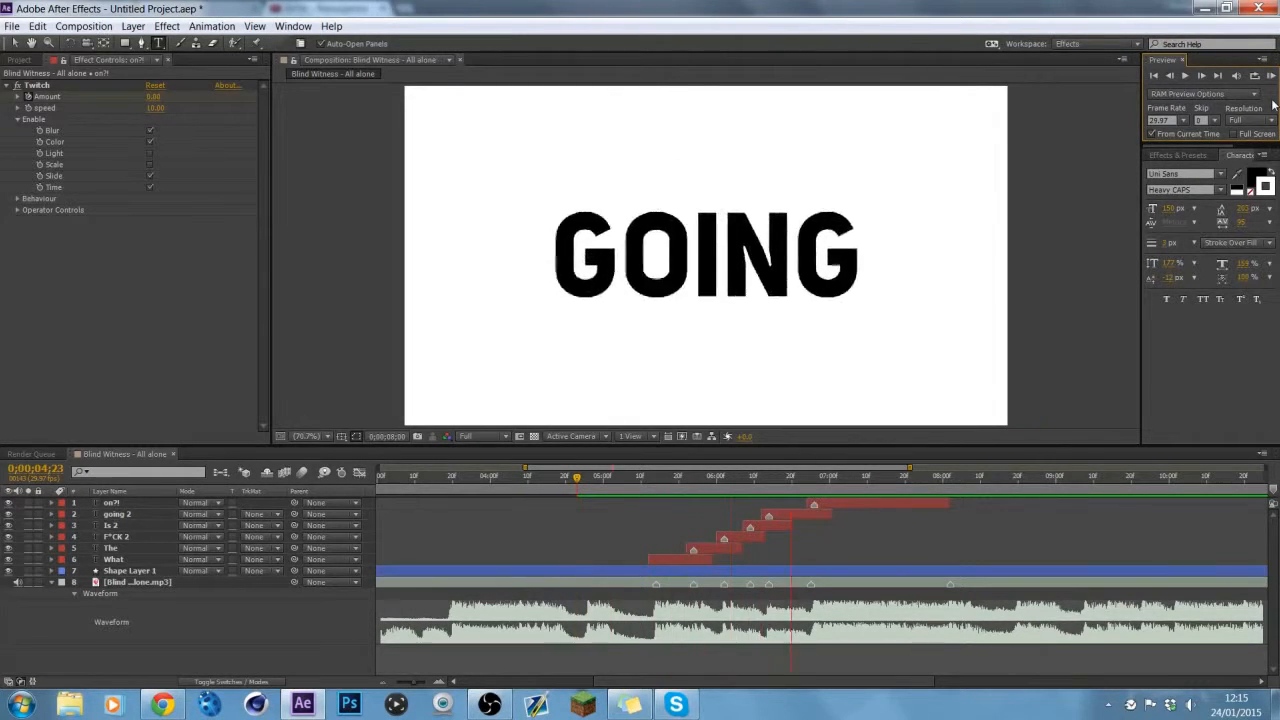
{"action": "key", "text": "space"}
Step: Set the Colorize colour in the Twitch colour controls of "on?!" to bright green and check the effect at 0;00;07;26
{"action": "left_click", "coordinate": [57, 151]}
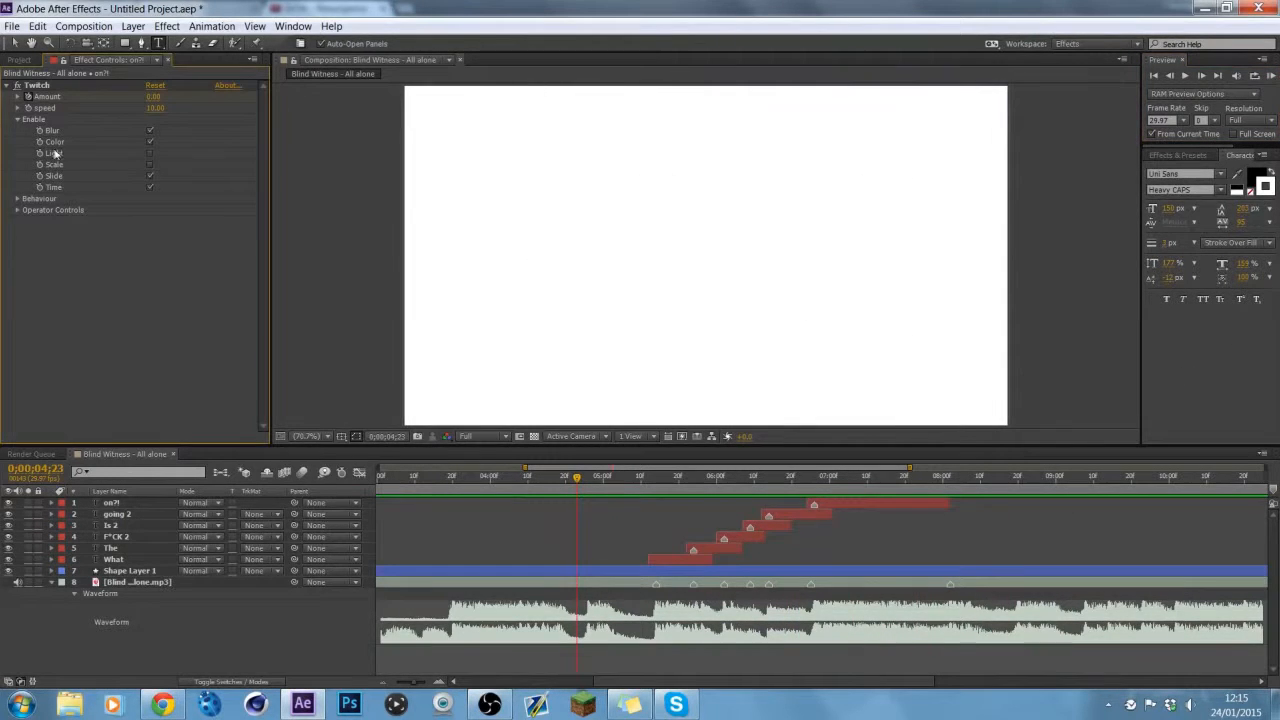
{"action": "left_click", "coordinate": [18, 210]}
{"action": "left_click", "coordinate": [29, 232]}
{"action": "left_click", "coordinate": [152, 268]}
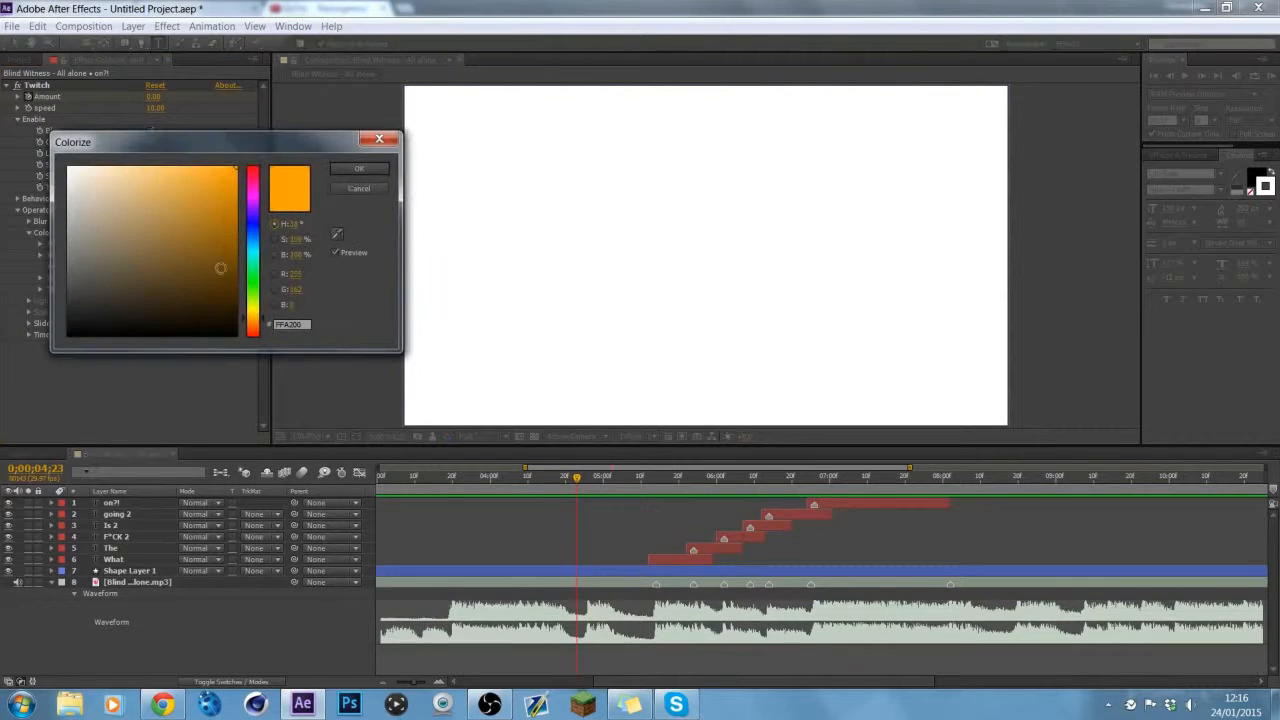
{"action": "left_click", "coordinate": [256, 288]}
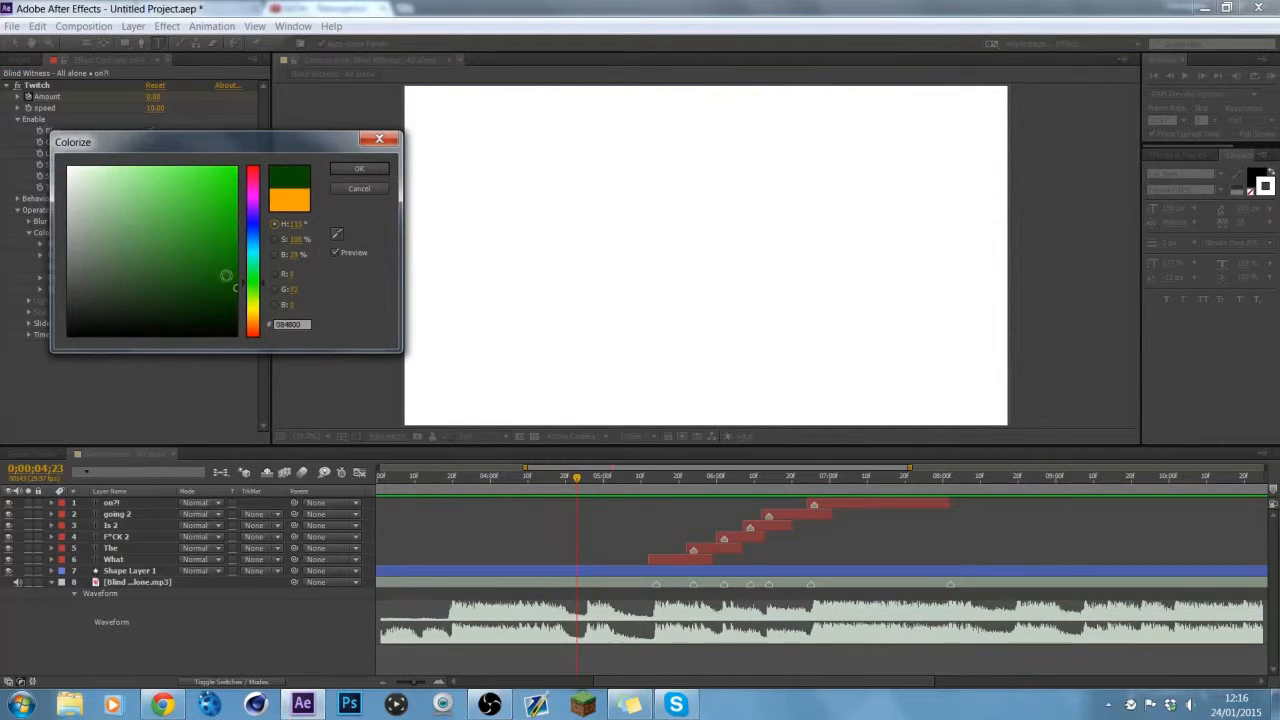
{"action": "left_click_drag", "start_coordinate": [226, 275], "coordinate": [256, 126]}
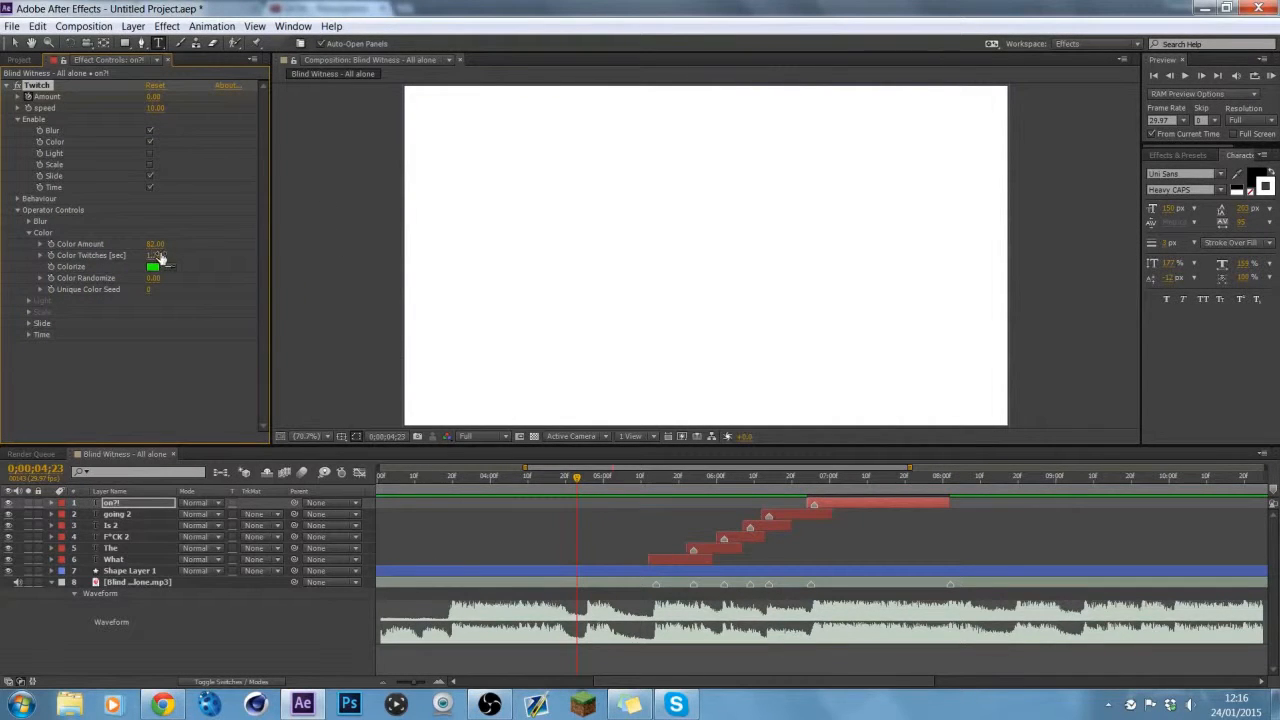
{"action": "left_click_drag", "start_coordinate": [866, 486], "coordinate": [928, 495]}
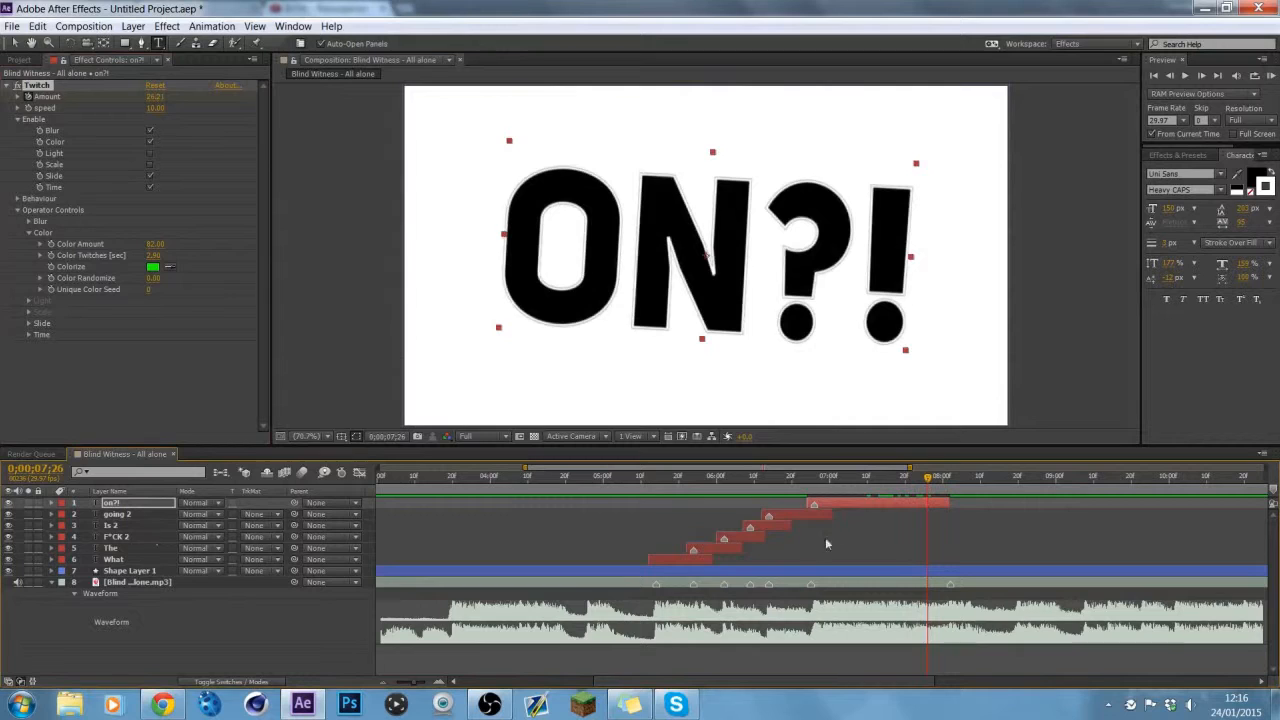
Step: Delete the white background layer "Shape Layer 1" from the composition
{"action": "left_click", "coordinate": [638, 476]}
{"action": "left_click", "coordinate": [12, 86]}
{"action": "left_click", "coordinate": [433, 571]}
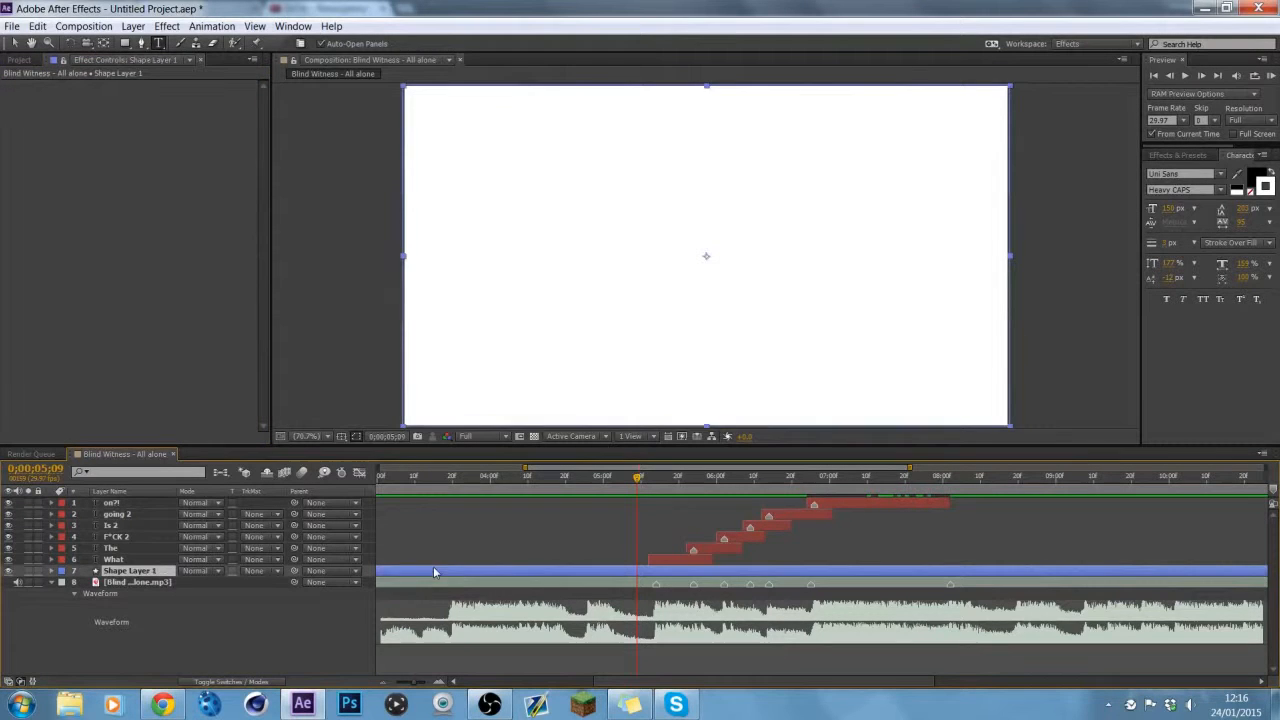
{"action": "key", "text": "Delete"}
Step: RAM preview the composition without the background from 0;00;04;28, stop playback and switch to the Selection tool
{"action": "left_click_drag", "start_coordinate": [638, 476], "coordinate": [596, 471]}
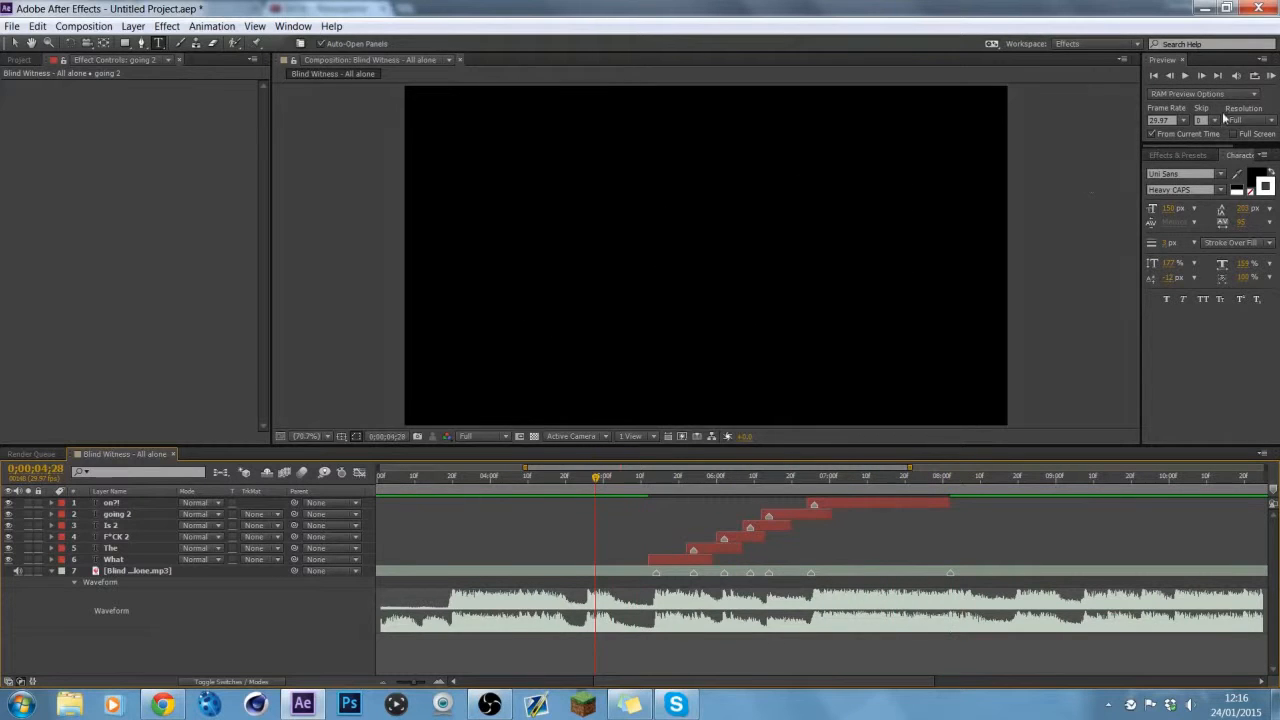
{"action": "left_click", "coordinate": [1275, 77]}
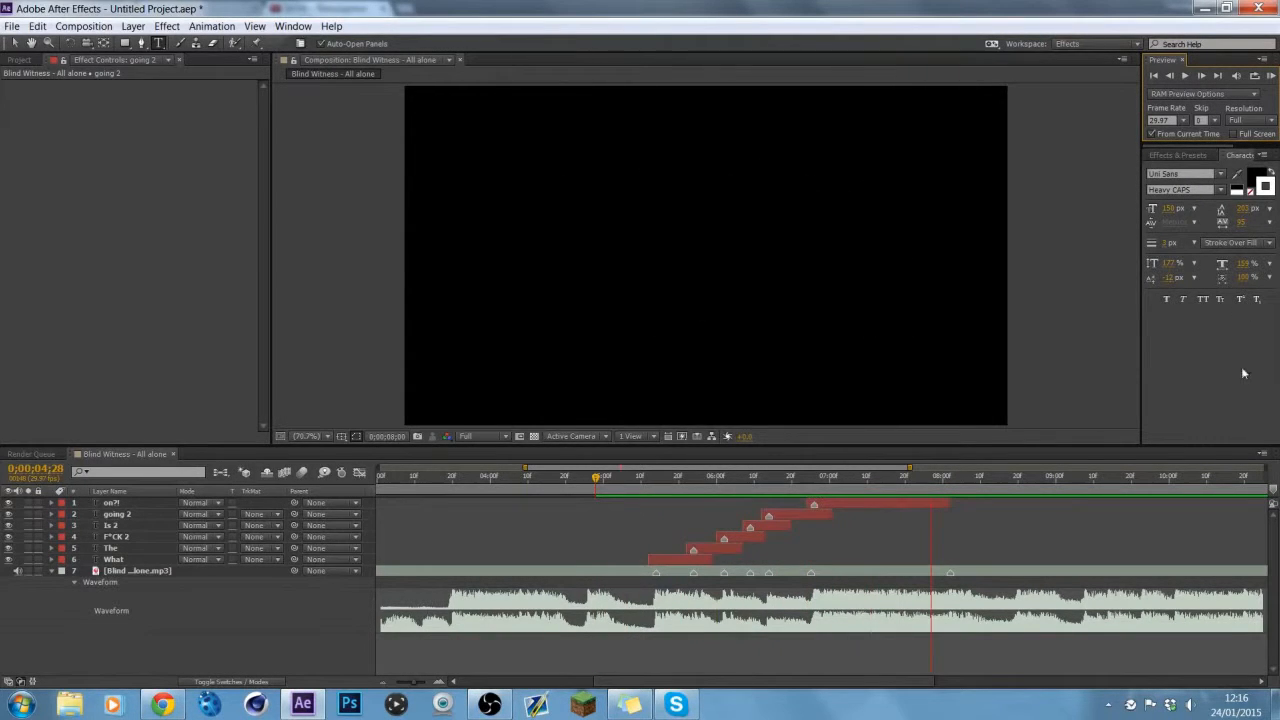
{"action": "key", "text": "space"}
{"action": "key", "text": "v"}
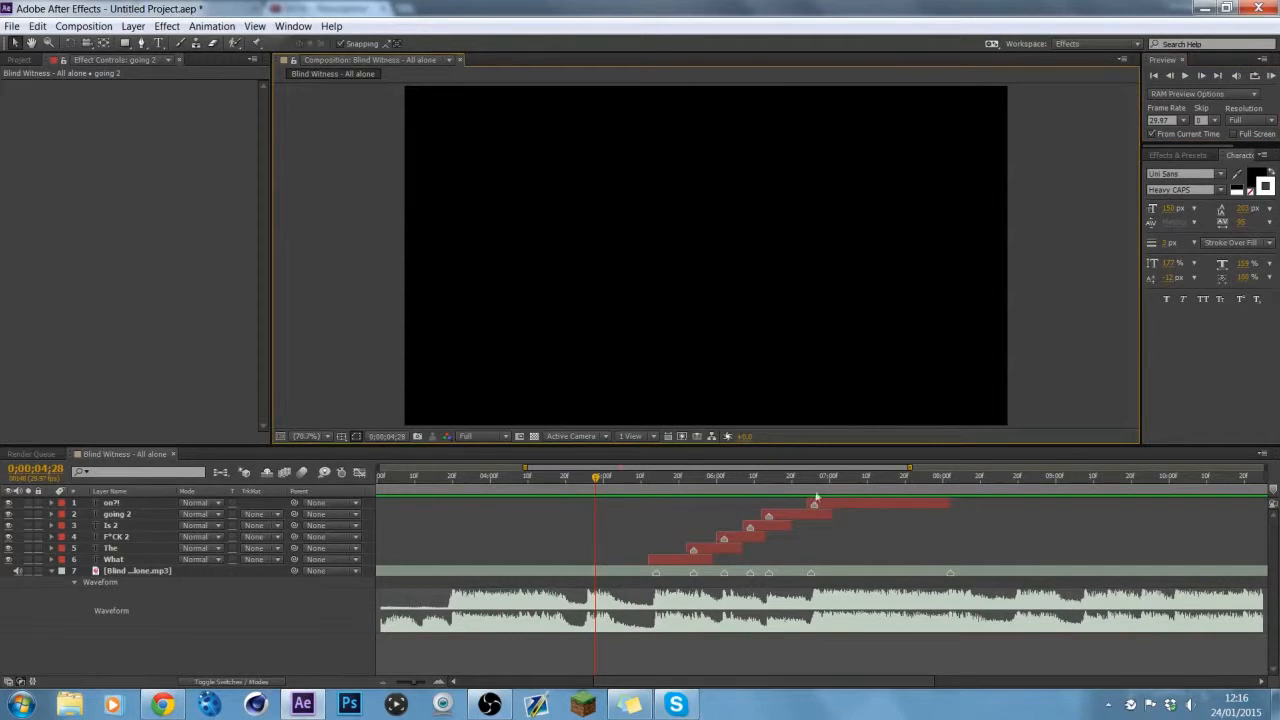
Step: Raise the final Scale keyframe's ease handle on "What" to about 150% in the Graph Editor so the word swells before shrinking out
{"action": "left_click", "coordinate": [690, 561]}
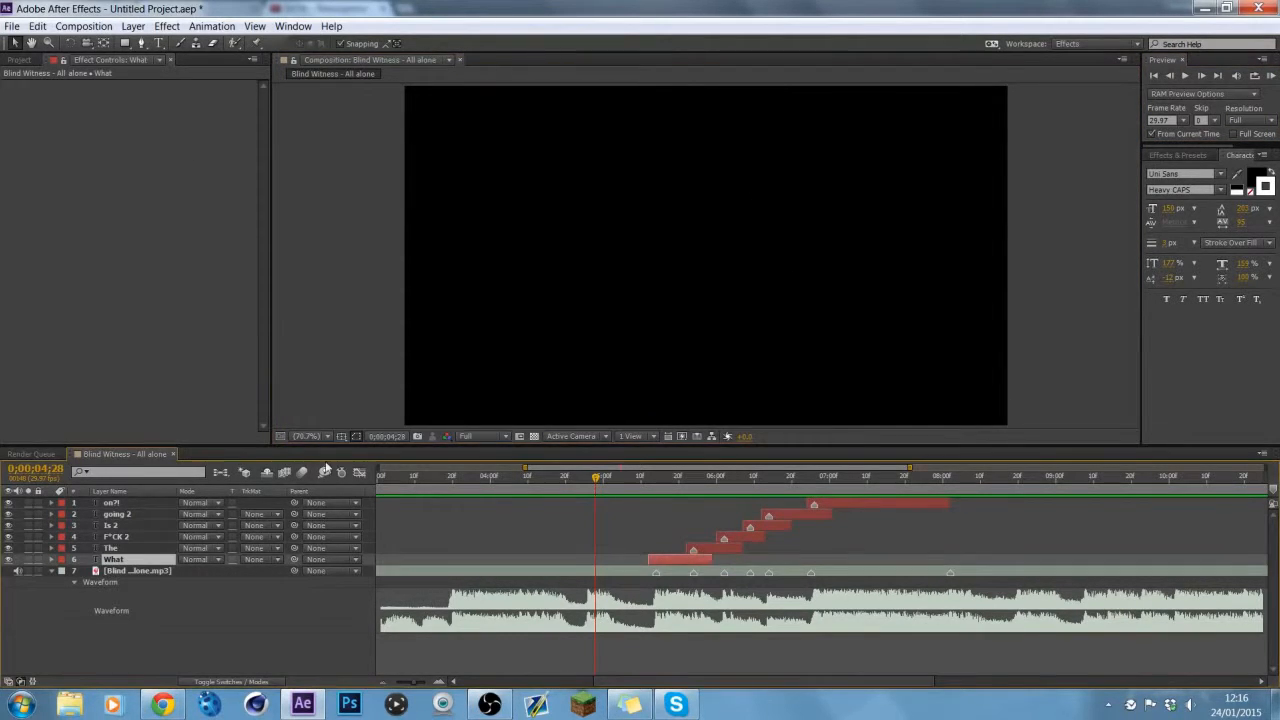
{"action": "key", "text": "s"}
{"action": "left_click", "coordinate": [358, 472]}
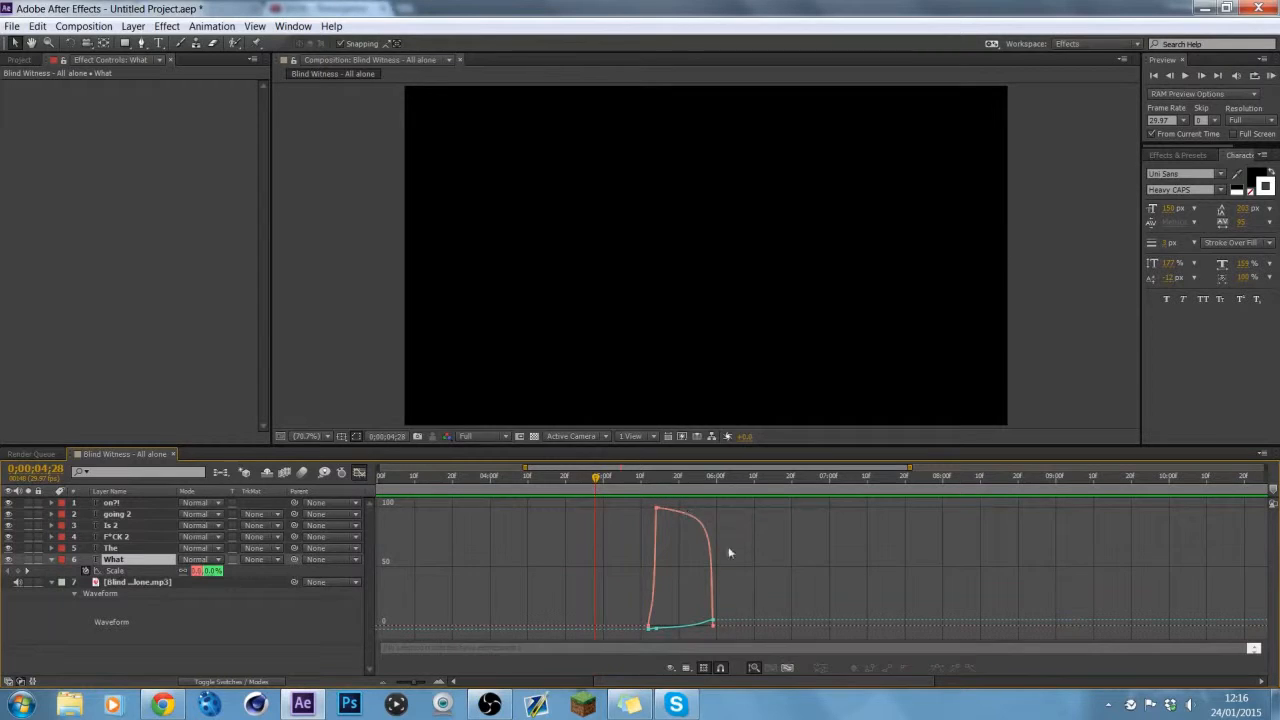
{"action": "left_click", "coordinate": [714, 618]}
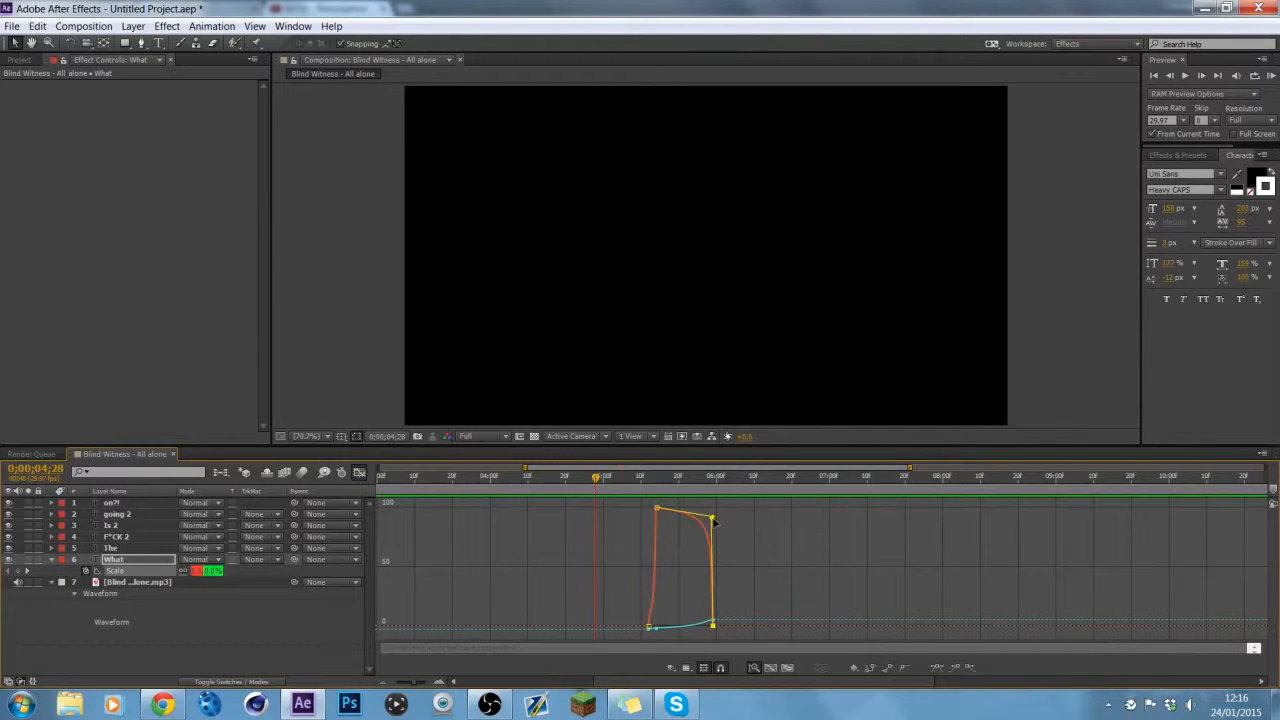
{"action": "scroll", "coordinate": [720, 498], "scroll_direction": "up", "scroll_amount": 5}
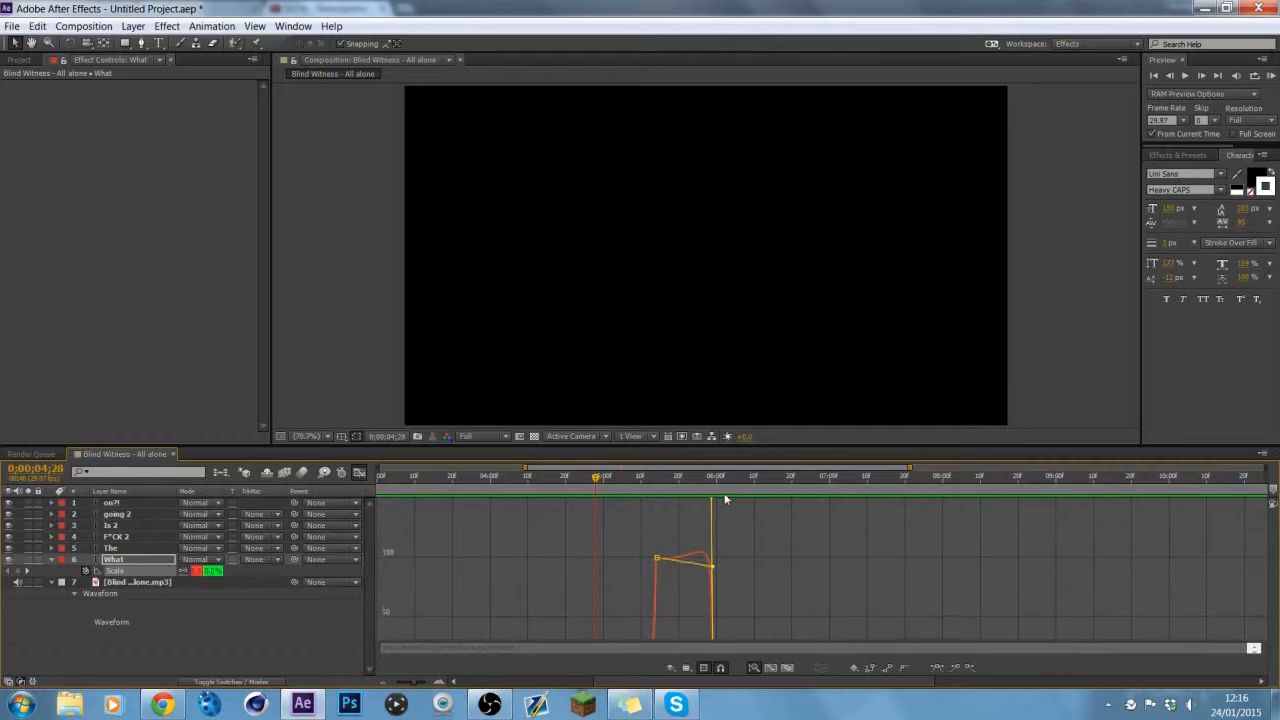
{"action": "left_click_drag", "start_coordinate": [723, 498], "coordinate": [719, 508]}
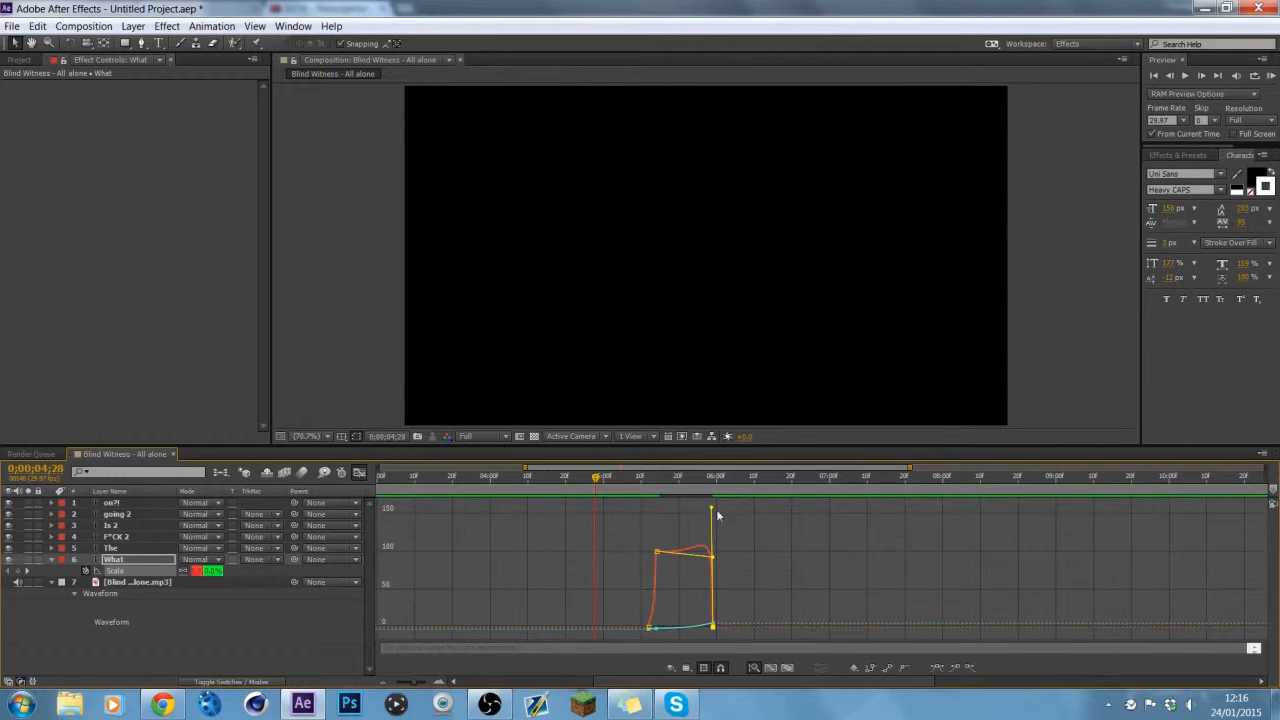
{"action": "left_click", "coordinate": [364, 472]}
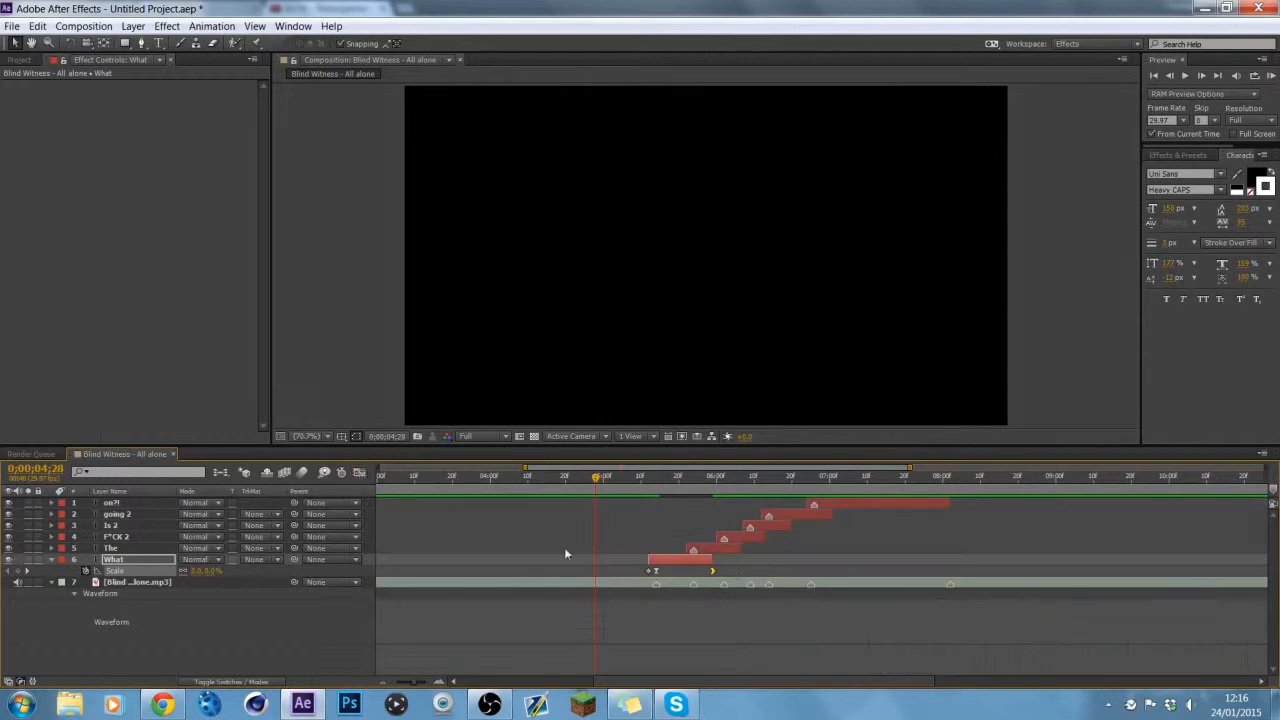
Step: Reshape the Scale curve of "The" by raising its final keyframe's ease handle well above the 100% level in the Graph Editor
{"action": "left_click", "coordinate": [716, 550]}
{"action": "key", "text": "u"}
{"action": "left_click", "coordinate": [115, 560]}
{"action": "left_click", "coordinate": [359, 472]}
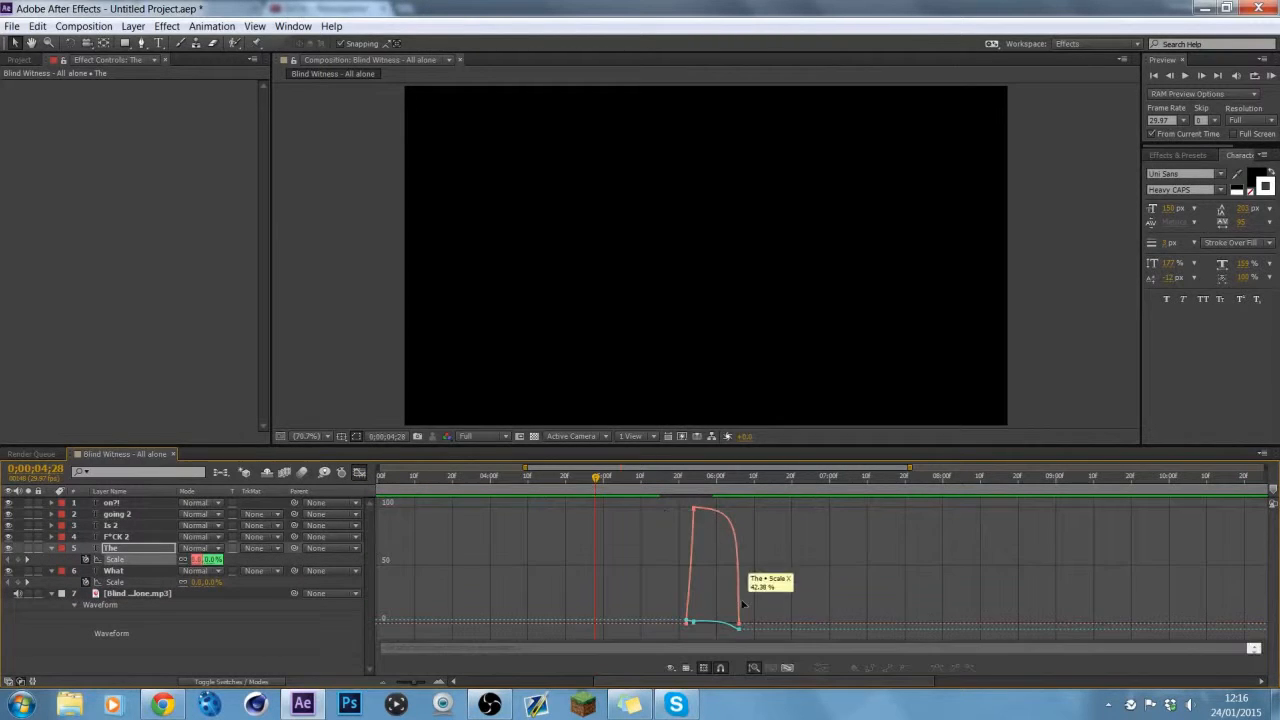
{"action": "left_click", "coordinate": [741, 530]}
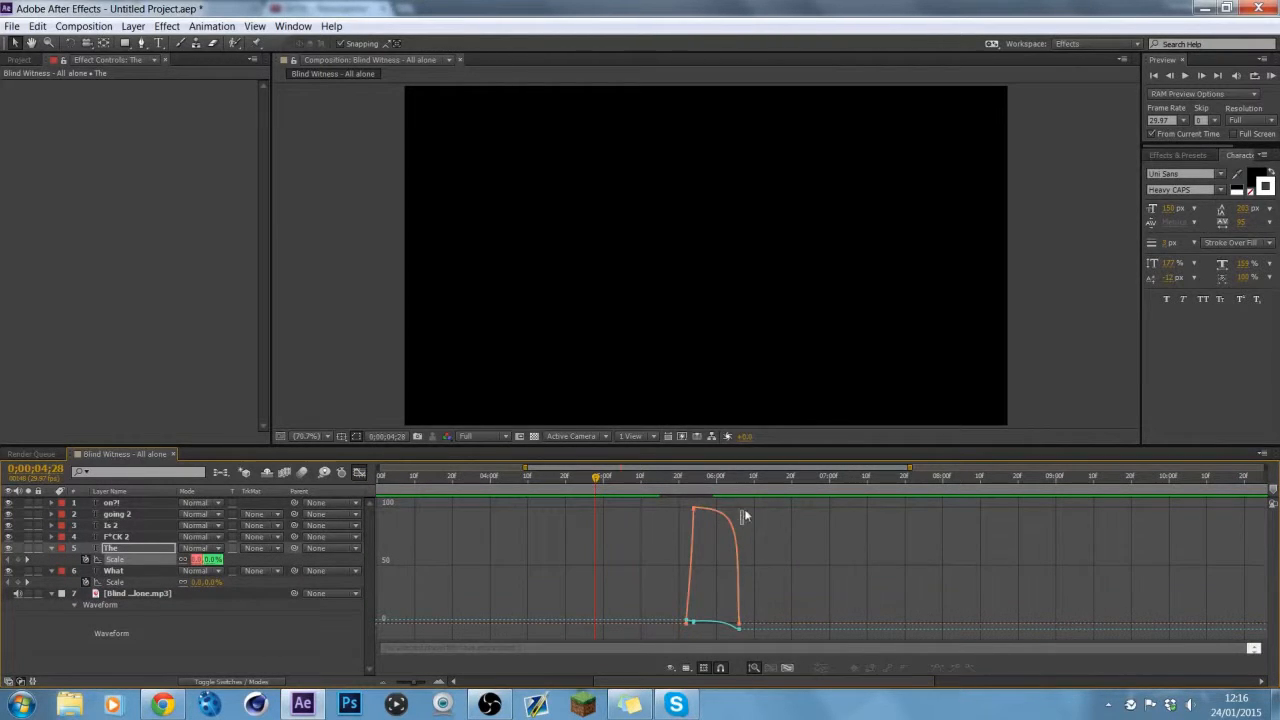
{"action": "left_click", "coordinate": [742, 528]}
{"action": "left_click_drag", "start_coordinate": [741, 527], "coordinate": [749, 503]}
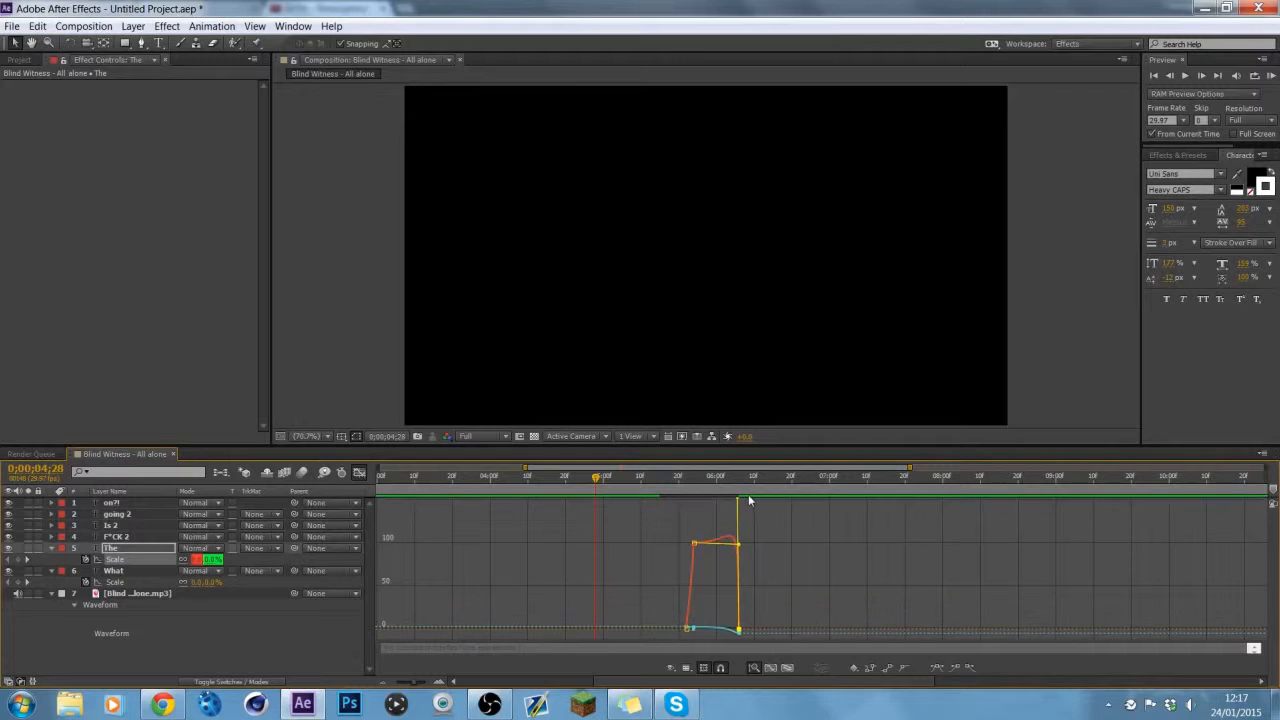
{"action": "left_click", "coordinate": [359, 473]}
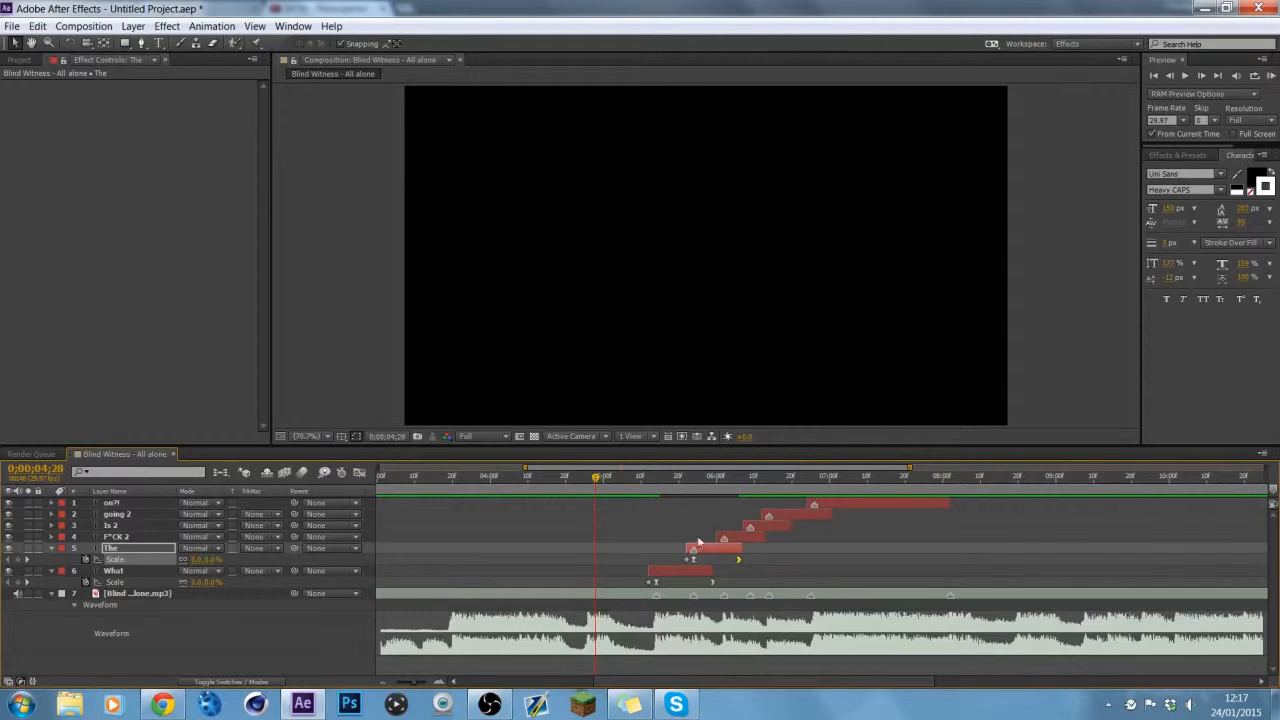
Step: Raise the ease handle of the last Scale keyframe on "F*CK 2" in the Graph Editor so its curve bulges before dropping
{"action": "left_click", "coordinate": [752, 540]}
{"action": "key", "text": "s"}
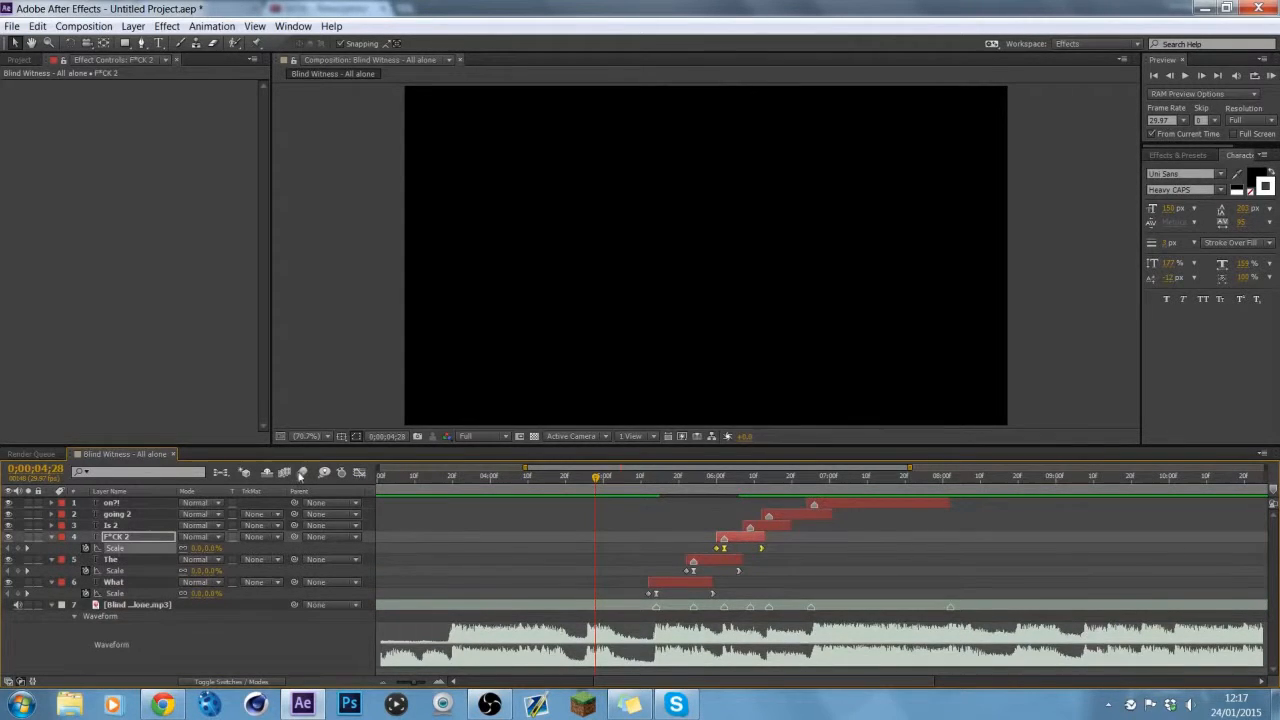
{"action": "left_click", "coordinate": [359, 473]}
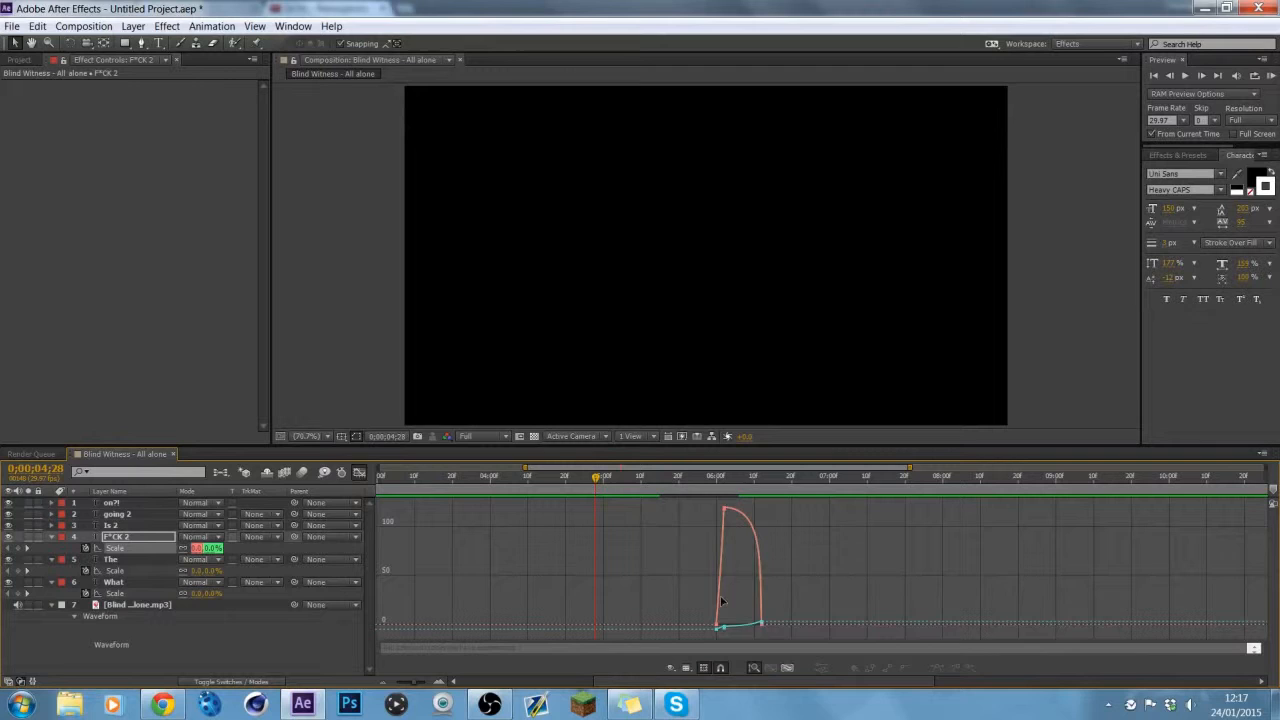
{"action": "left_click", "coordinate": [762, 625]}
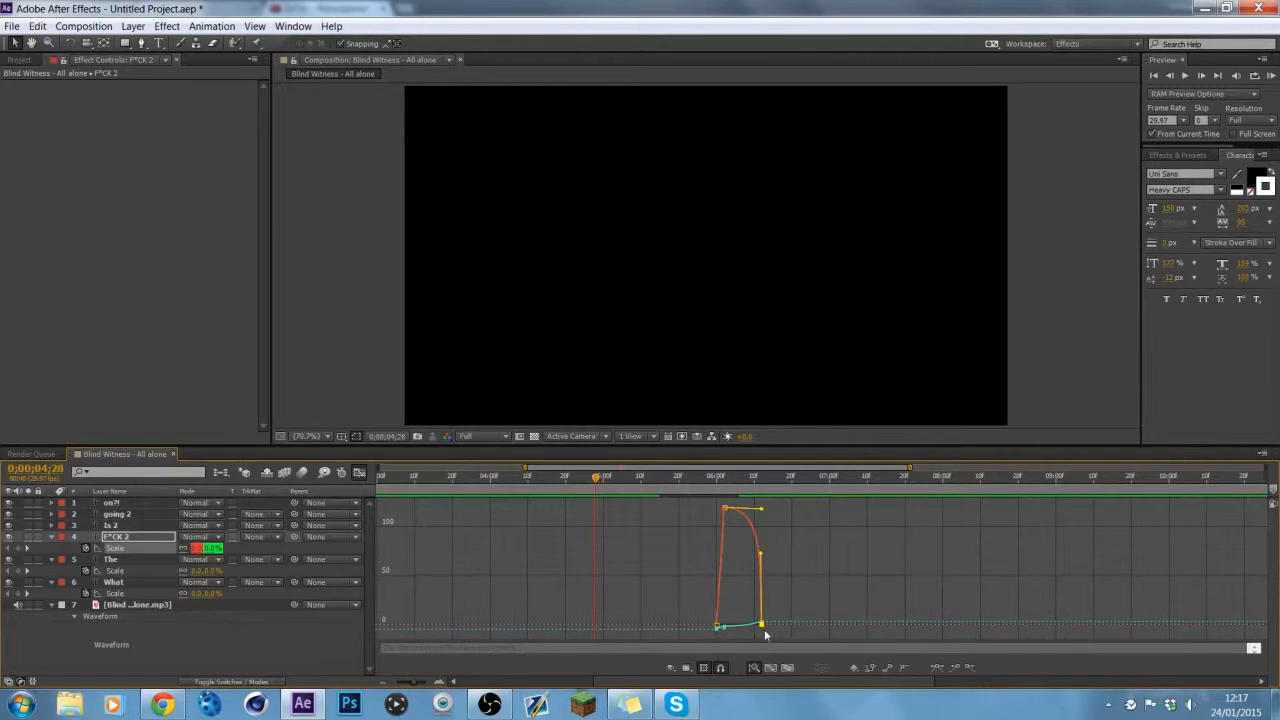
{"action": "left_click_drag", "start_coordinate": [770, 523], "coordinate": [775, 490]}
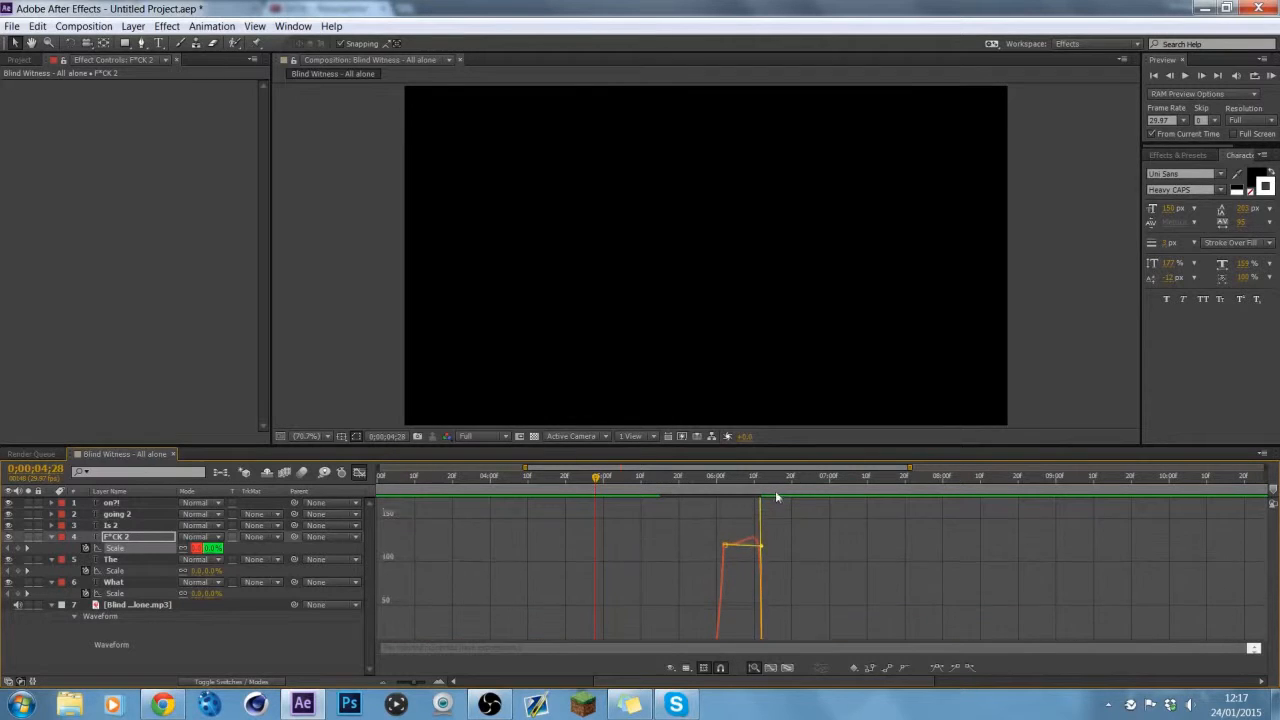
{"action": "left_click", "coordinate": [359, 473]}
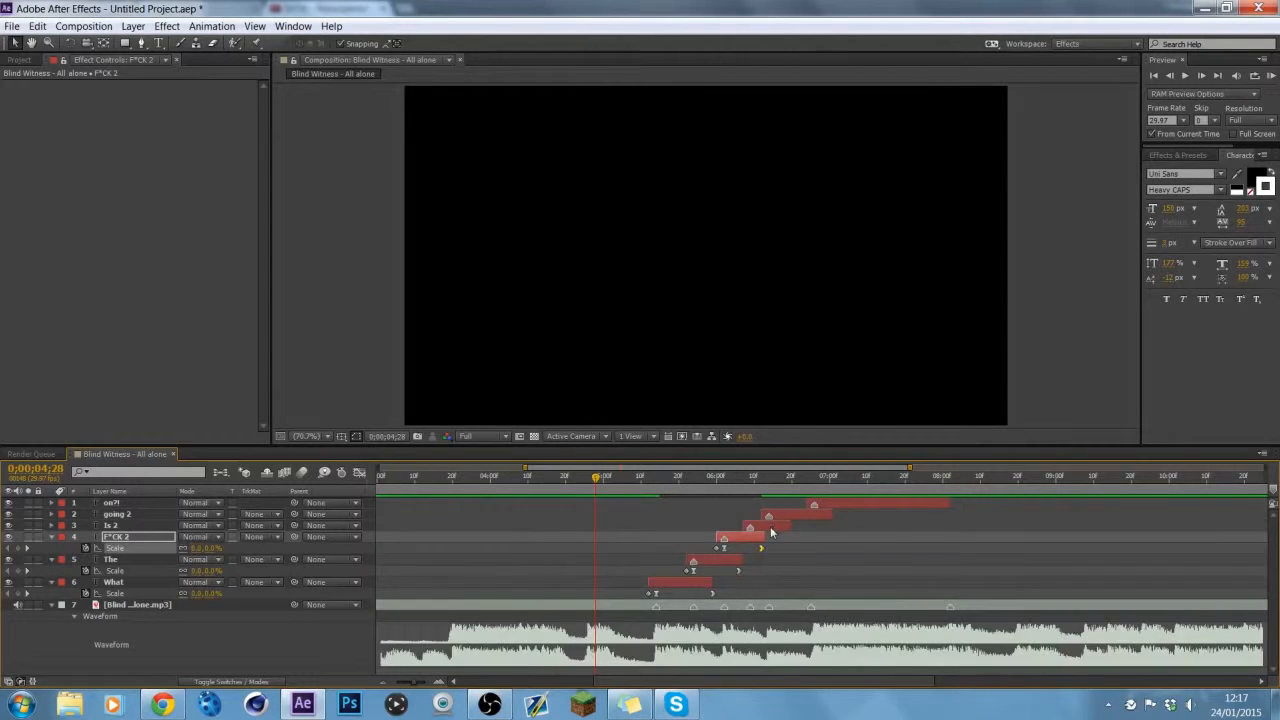
Step: Pull the last Scale keyframe's ease handle on "Is 2" up to about 150% in the Graph Editor for a swell before the exit
{"action": "left_click", "coordinate": [771, 527]}
{"action": "key", "text": "u"}
{"action": "left_click", "coordinate": [144, 539]}
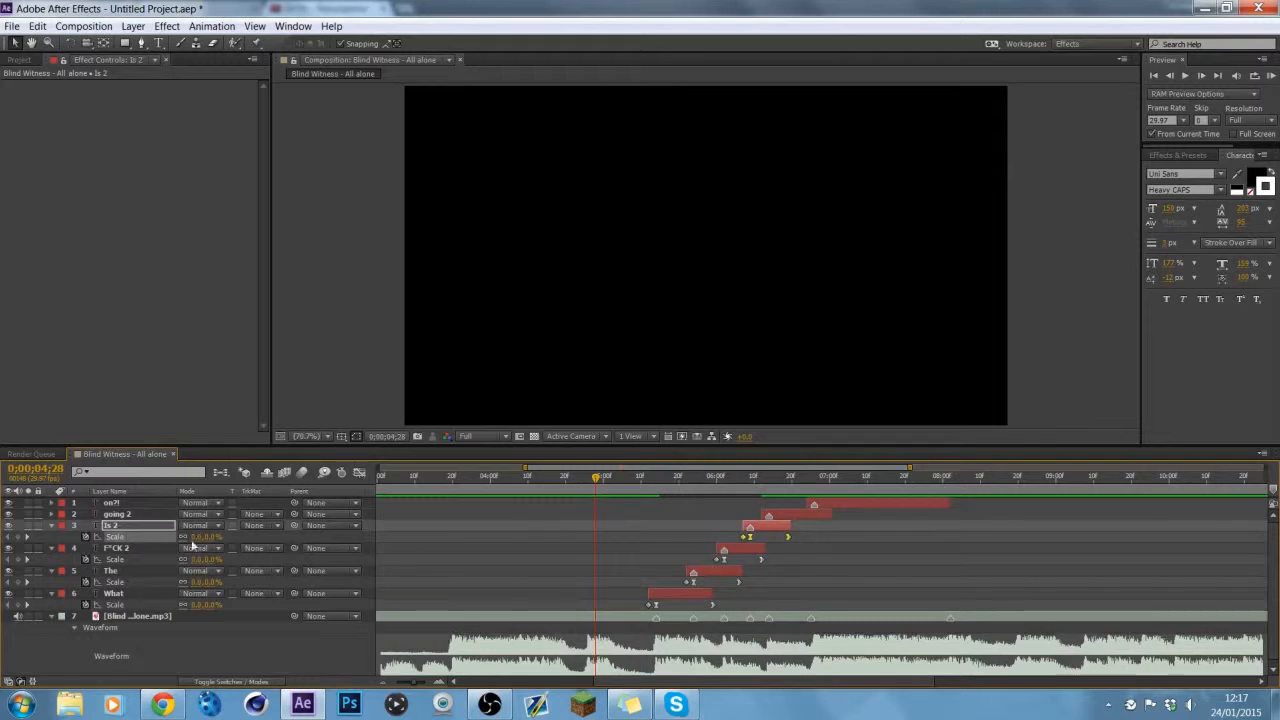
{"action": "left_click", "coordinate": [359, 473]}
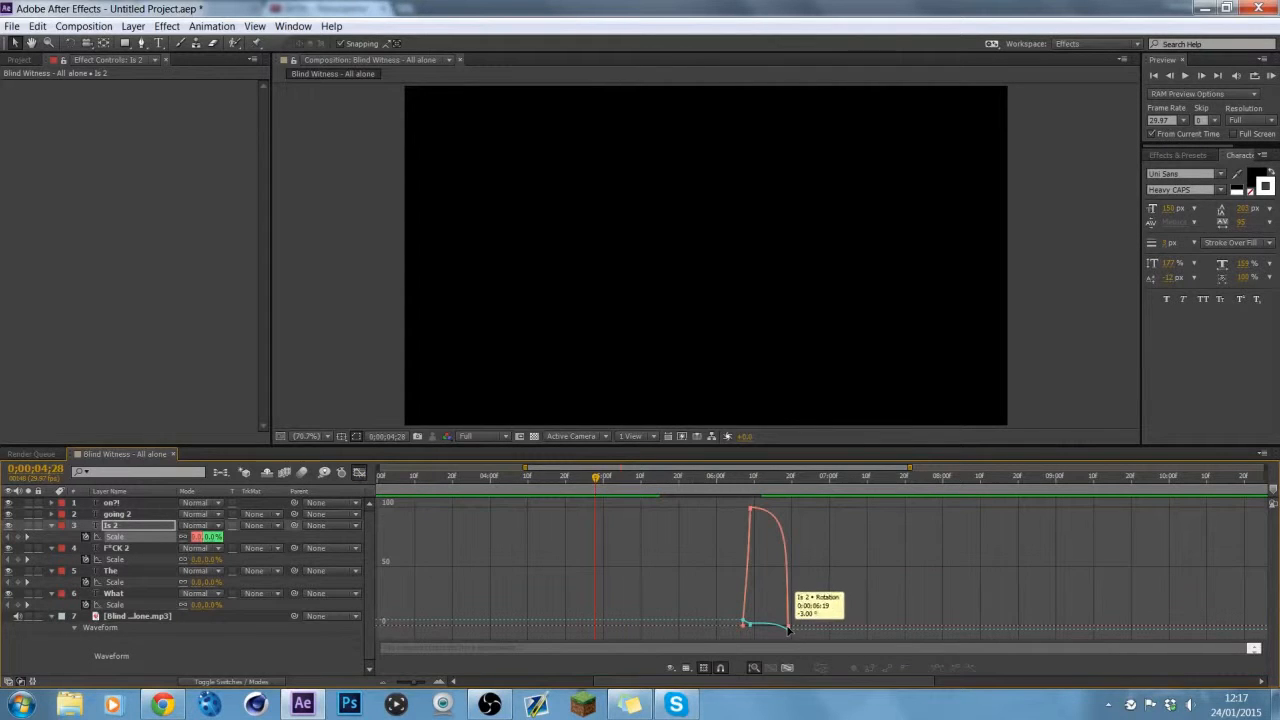
{"action": "left_click_drag", "start_coordinate": [788, 626], "coordinate": [806, 507]}
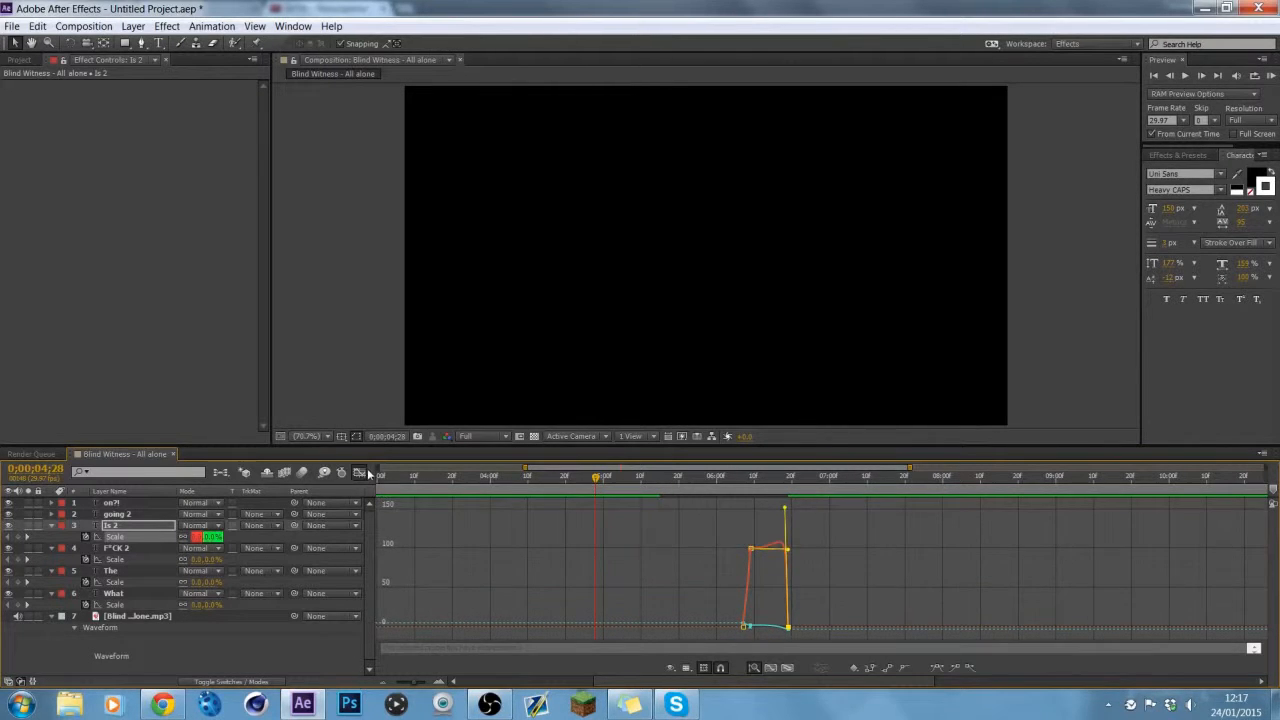
{"action": "left_click", "coordinate": [366, 473]}
Step: Give "going 2" the same swelling exit by raising its last Scale keyframe's ease handle above the curve's peak in the Graph Editor
{"action": "left_click", "coordinate": [790, 516]}
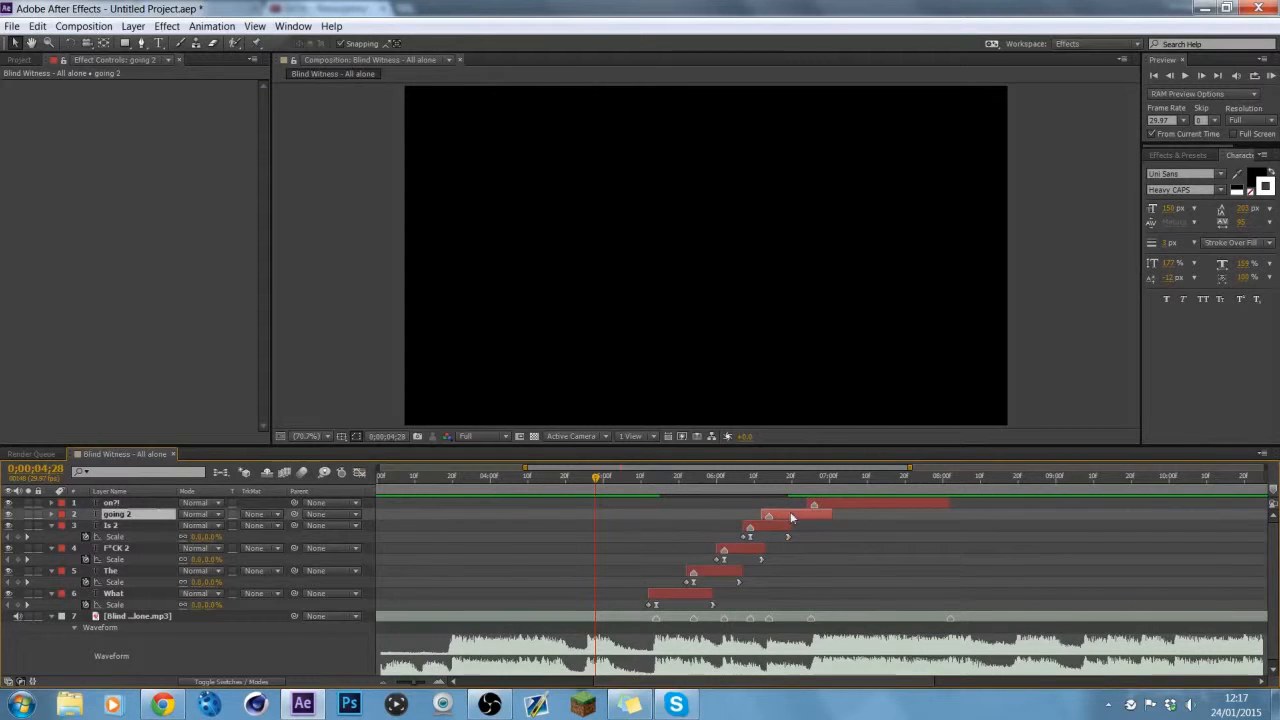
{"action": "key", "text": "u"}
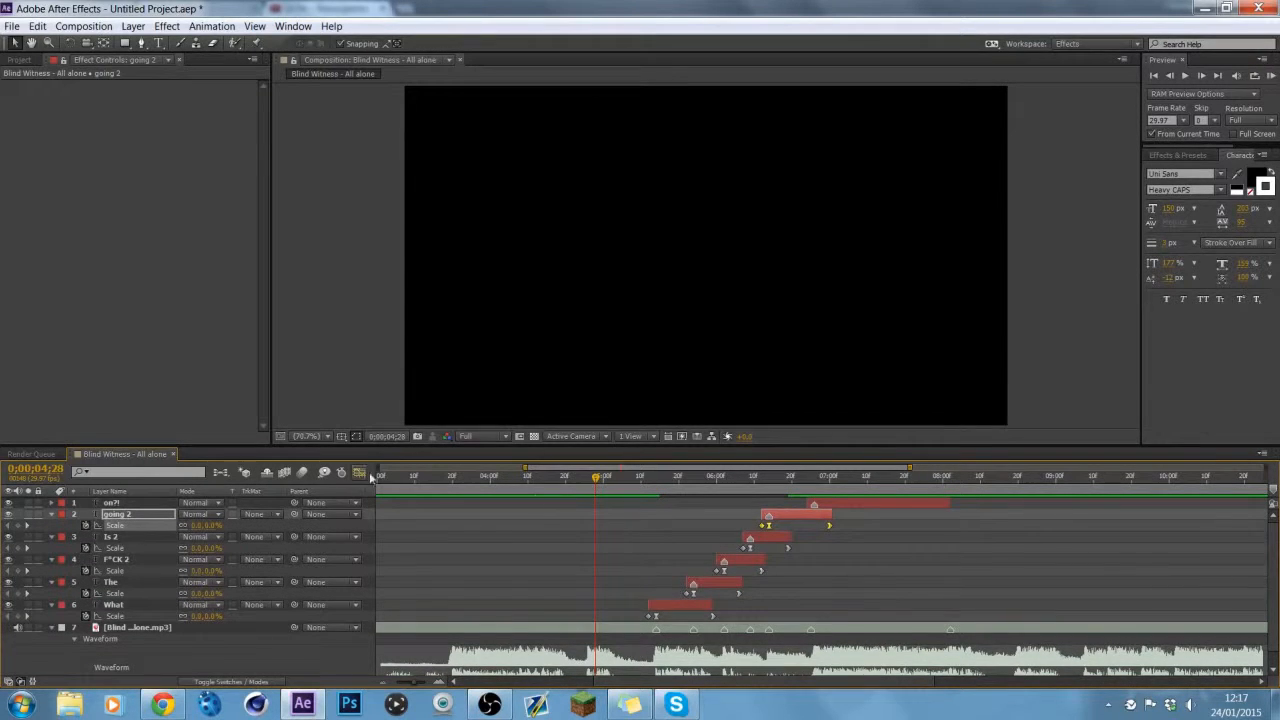
{"action": "left_click", "coordinate": [359, 472]}
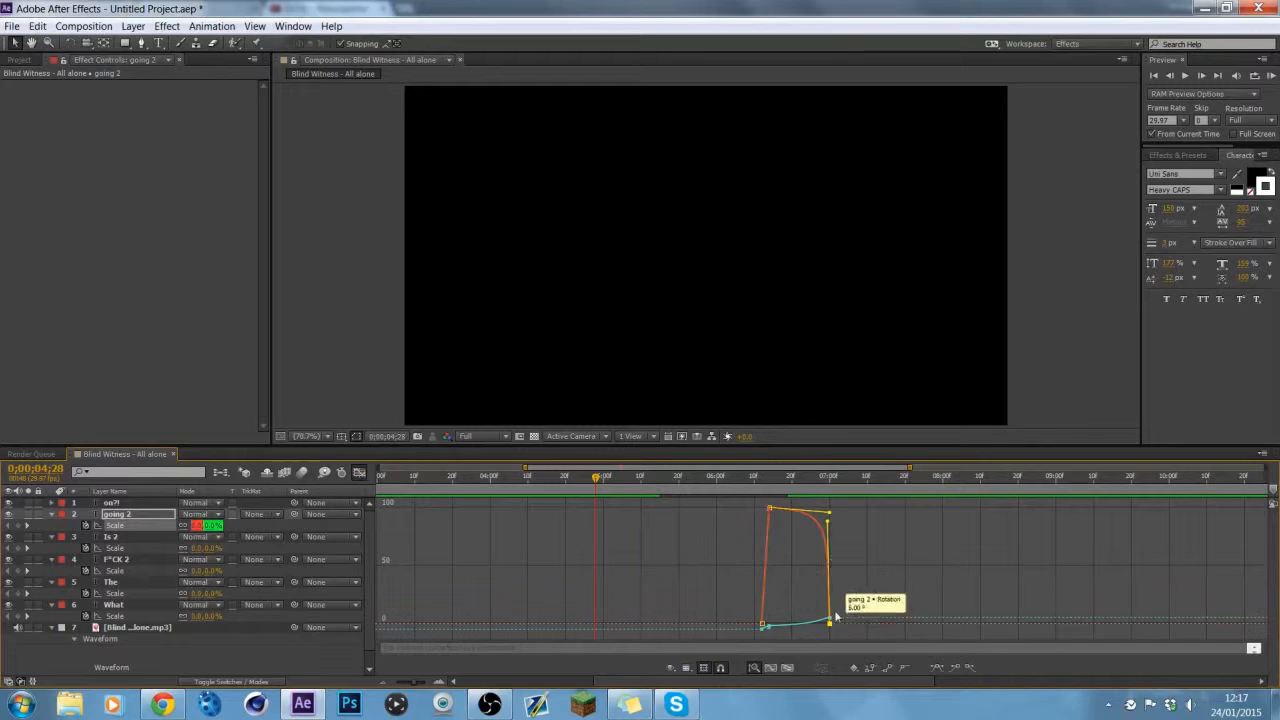
{"action": "mouse_move", "coordinate": [862, 499]}
{"action": "left_mouse_down"}
{"action": "mouse_move", "coordinate": [857, 508]}
{"action": "mouse_move", "coordinate": [847, 491]}
{"action": "left_mouse_up"}
{"action": "left_click", "coordinate": [360, 471]}
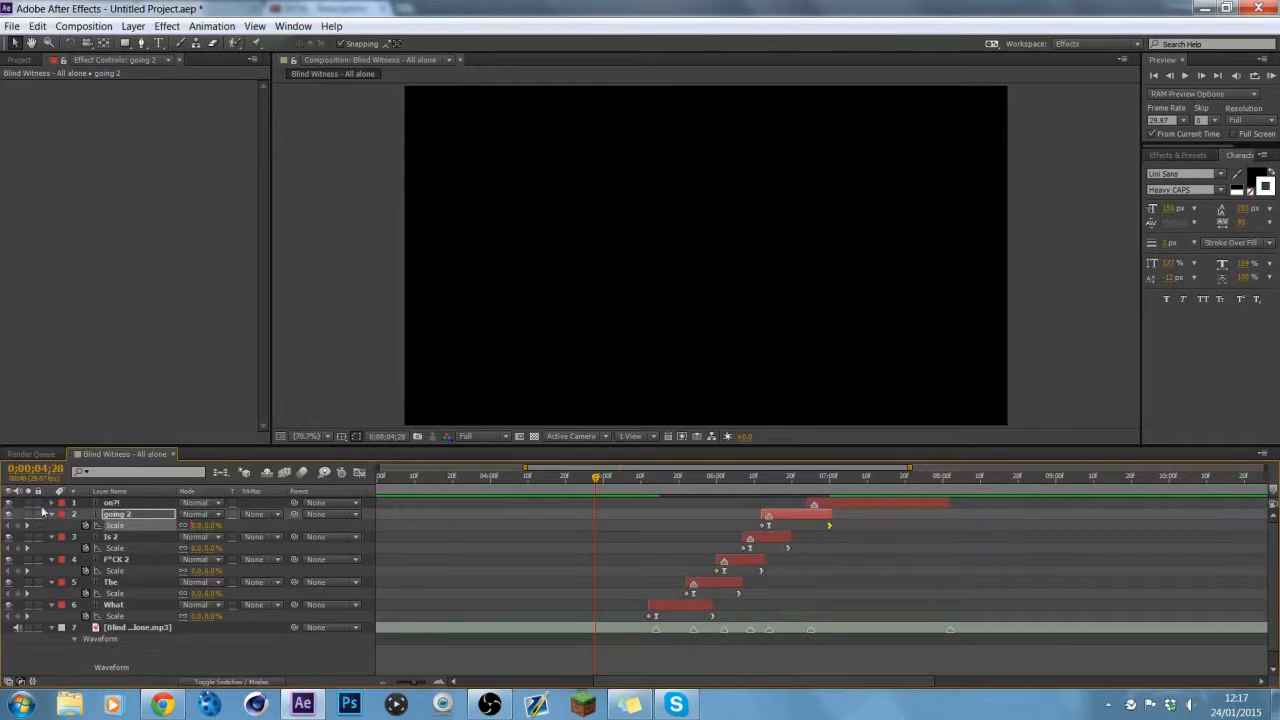
Step: Collapse the revealed Scale properties of the layers "going 2", "Is 2", "F*CK 2", "The" and "What"
{"action": "left_click", "coordinate": [52, 514]}
{"action": "left_click", "coordinate": [52, 526]}
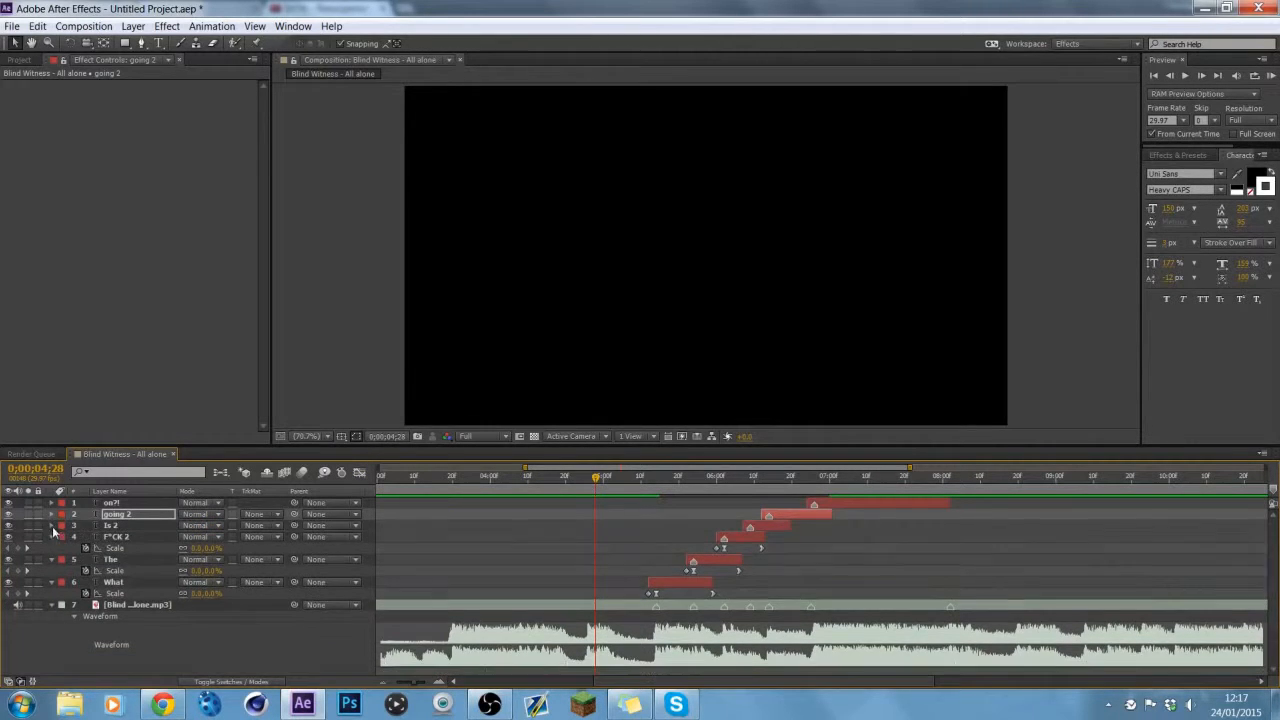
{"action": "left_click", "coordinate": [52, 537]}
{"action": "left_click", "coordinate": [52, 548]}
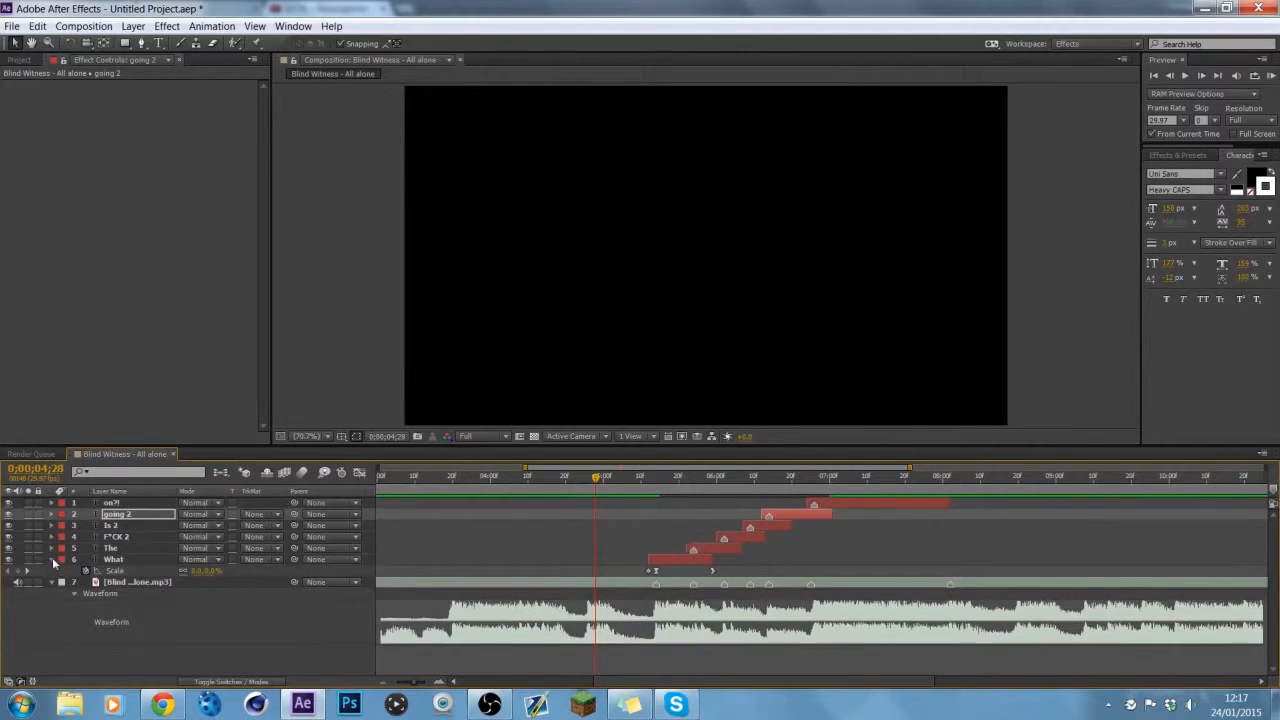
{"action": "left_click", "coordinate": [53, 560]}
Step: RAM preview the adjusted word animation from 0;00;03;29, stop playback and collapse the audio layer's waveform
{"action": "left_click", "coordinate": [488, 500]}
{"action": "left_click", "coordinate": [1270, 75]}
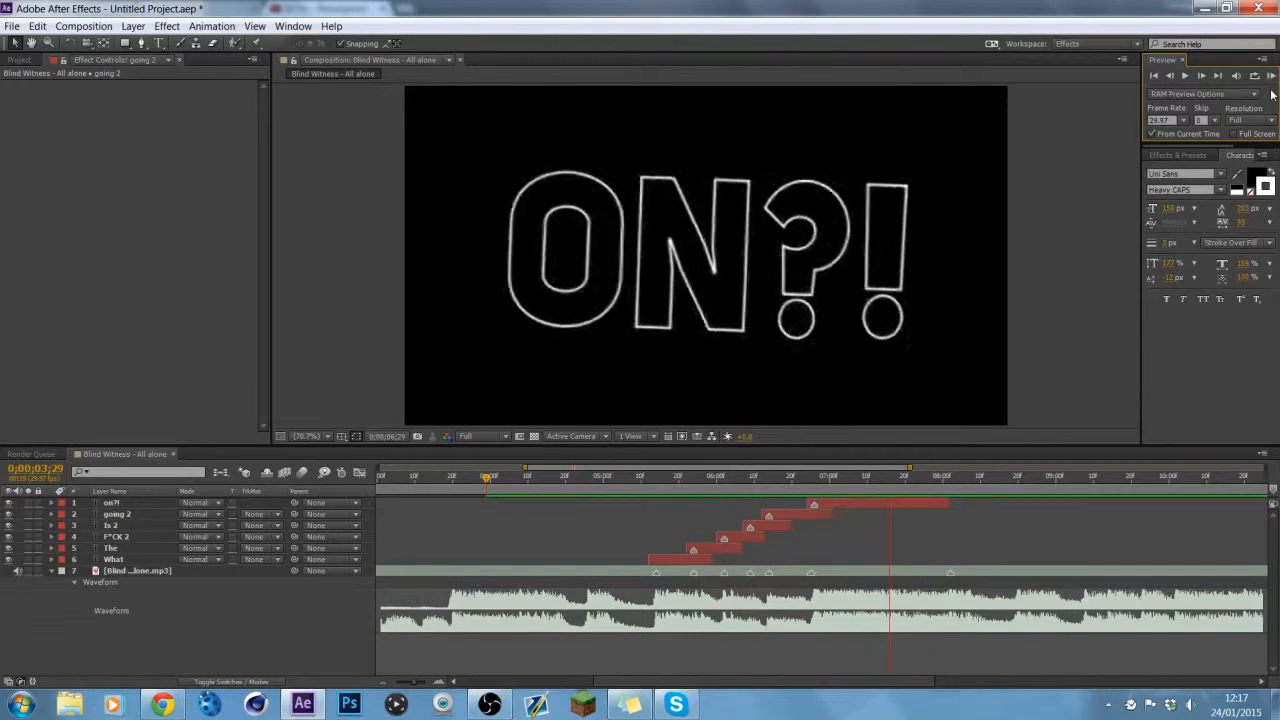
{"action": "key", "text": "space"}
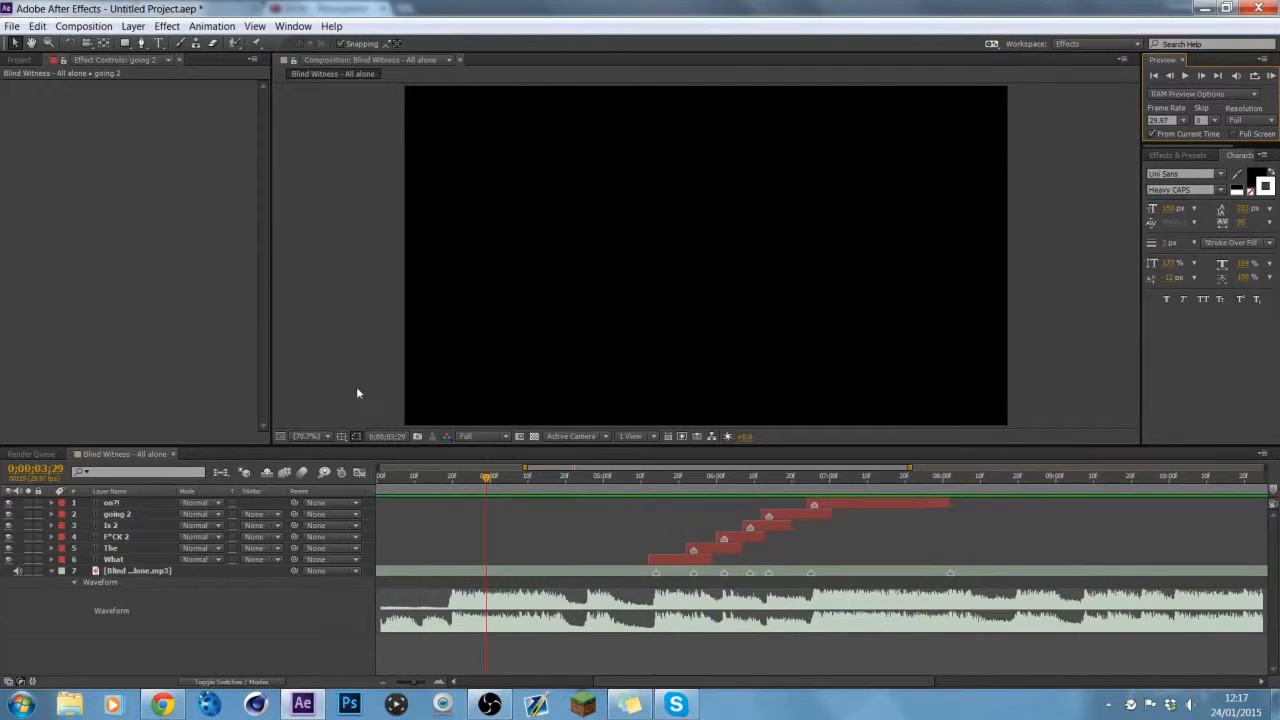
{"action": "left_click", "coordinate": [50, 571]}
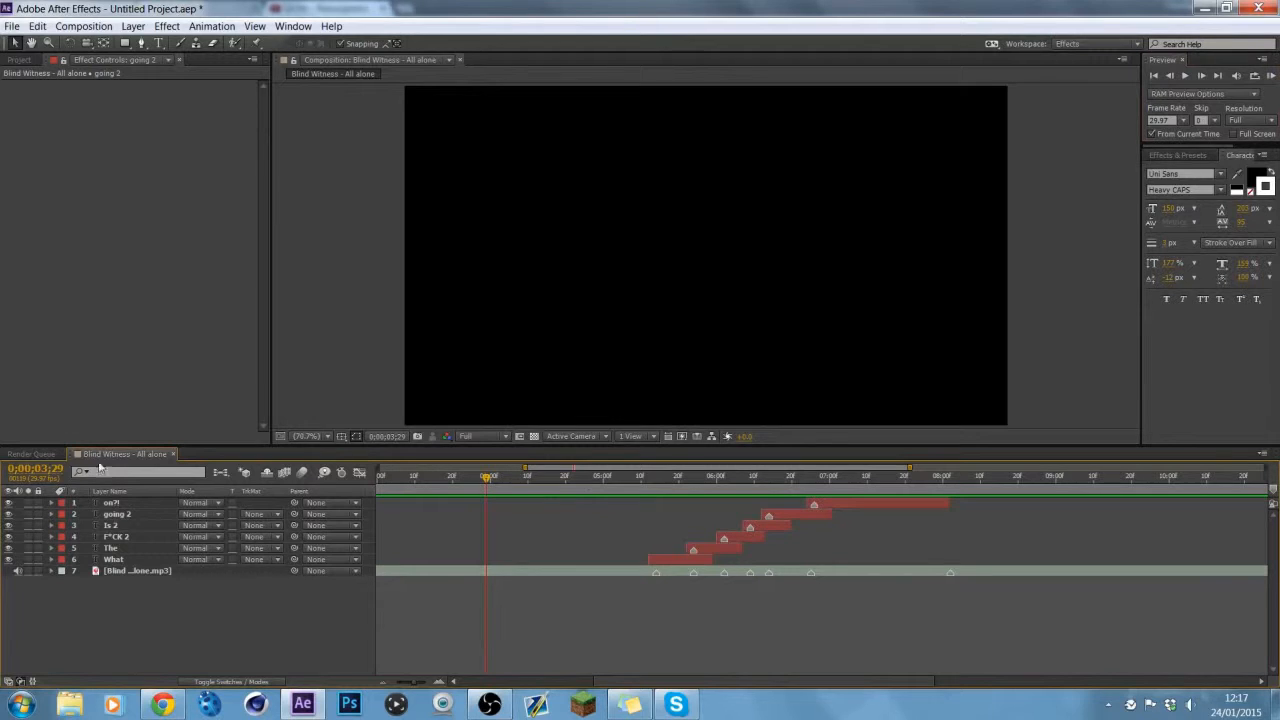
Step: Import "scar xpr switch.mp4" from the YouTube! Footage > Clips > Bourgeoisie folder and create a new composition from the clip
{"action": "left_click", "coordinate": [19, 60]}
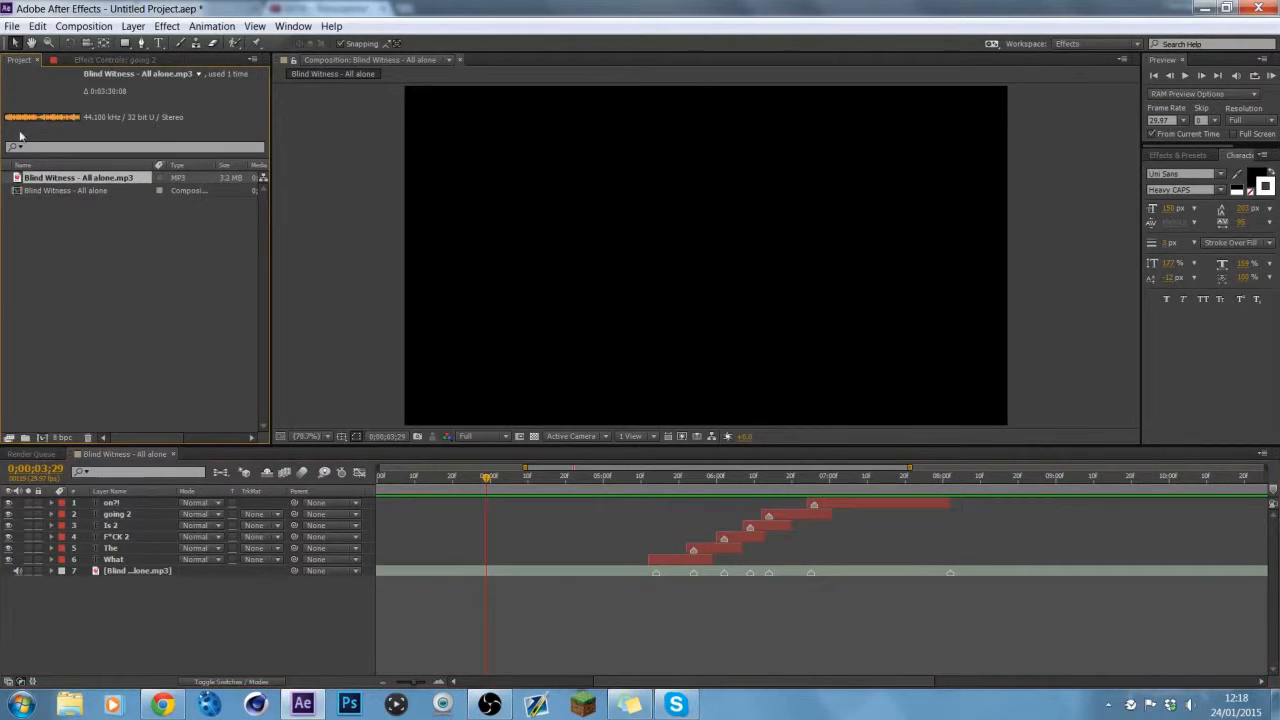
{"action": "double_click", "coordinate": [101, 276]}
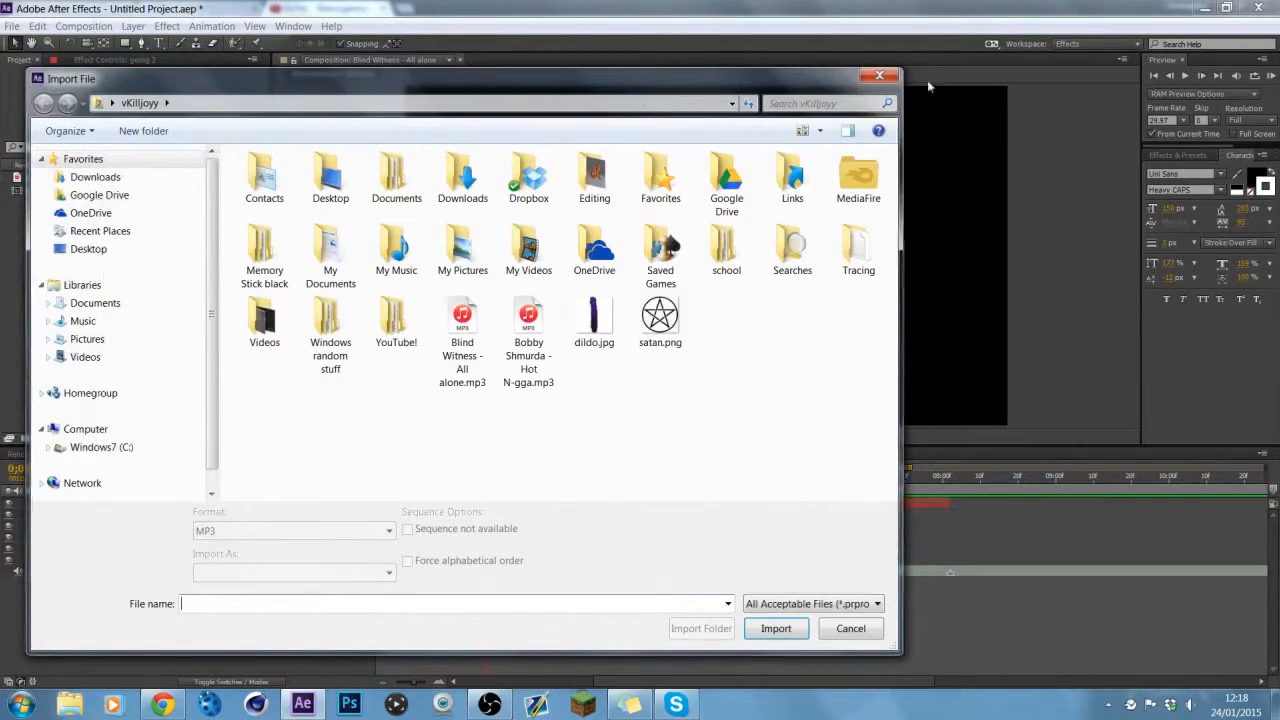
{"action": "left_click", "coordinate": [880, 77]}
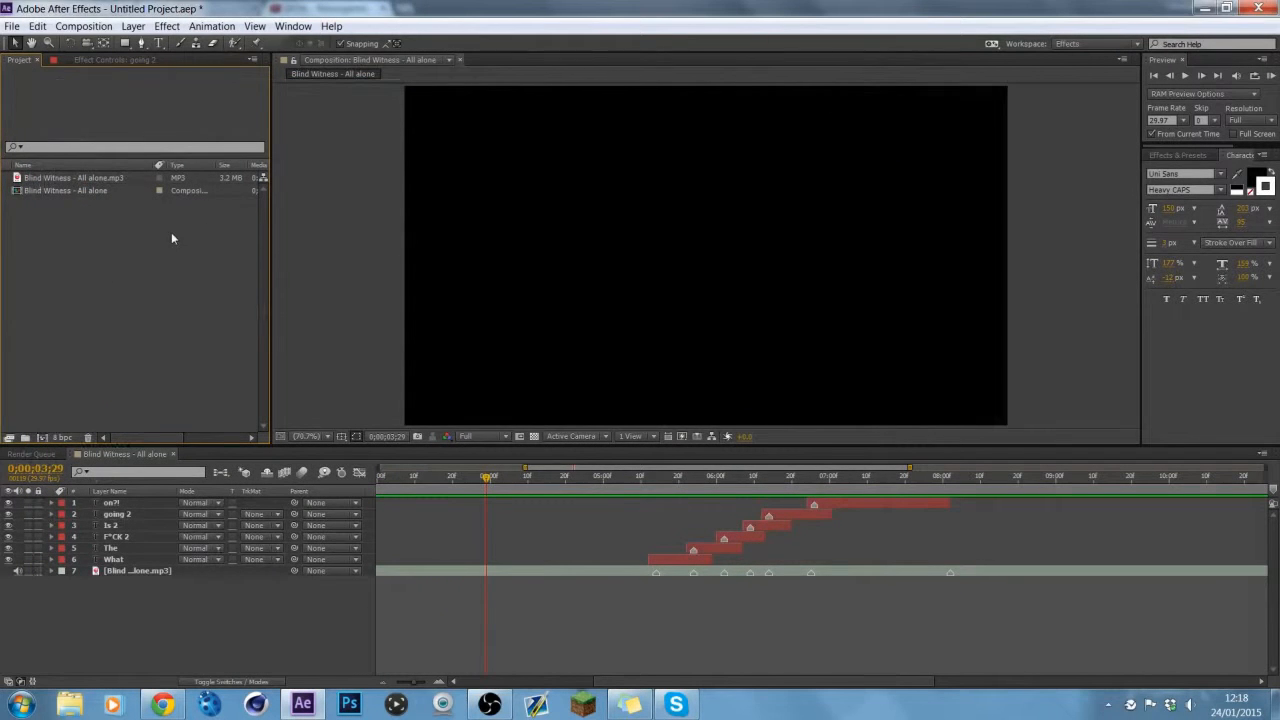
{"action": "double_click", "coordinate": [179, 307]}
{"action": "double_click", "coordinate": [382, 315]}
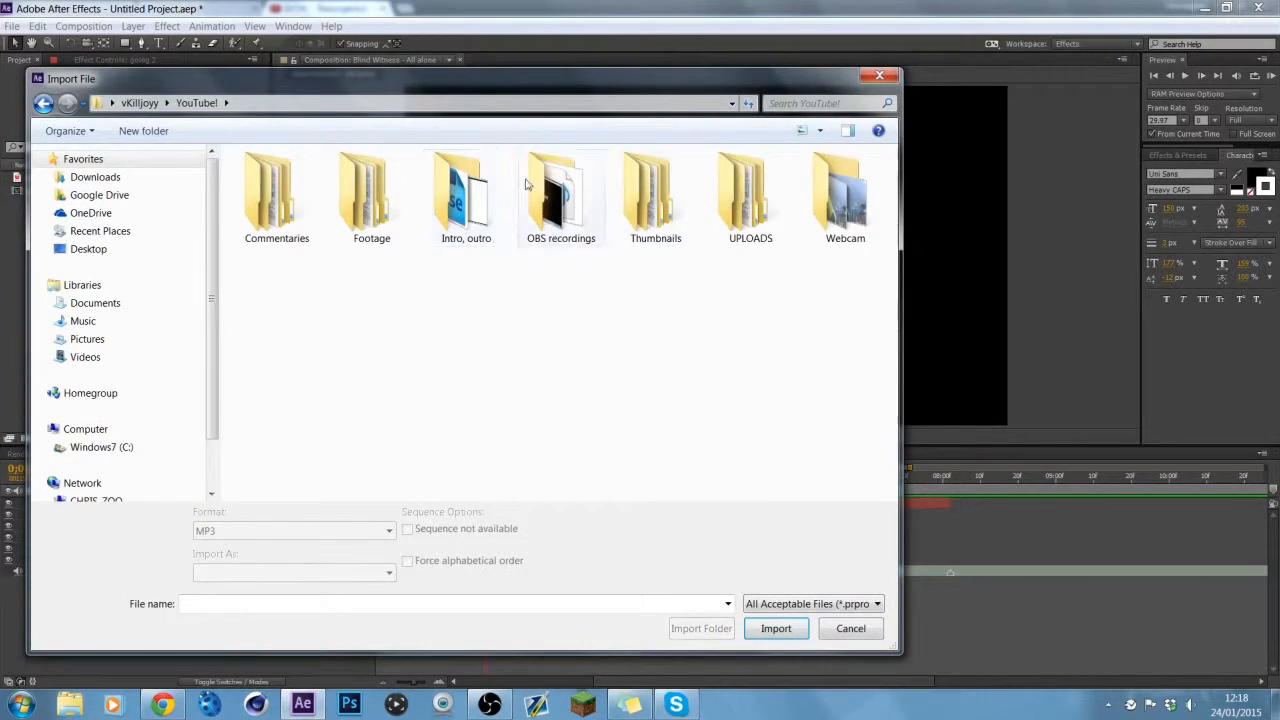
{"action": "double_click", "coordinate": [371, 195]}
{"action": "double_click", "coordinate": [298, 182]}
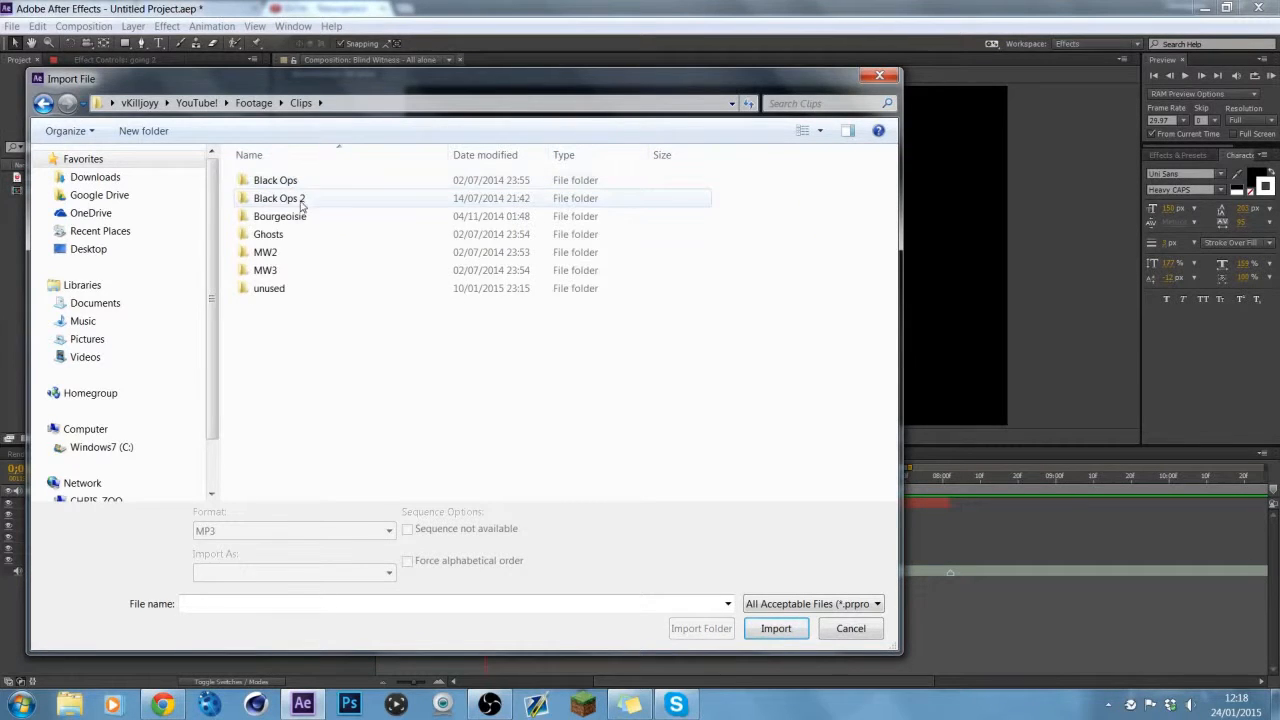
{"action": "double_click", "coordinate": [290, 216]}
{"action": "left_click", "coordinate": [300, 216]}
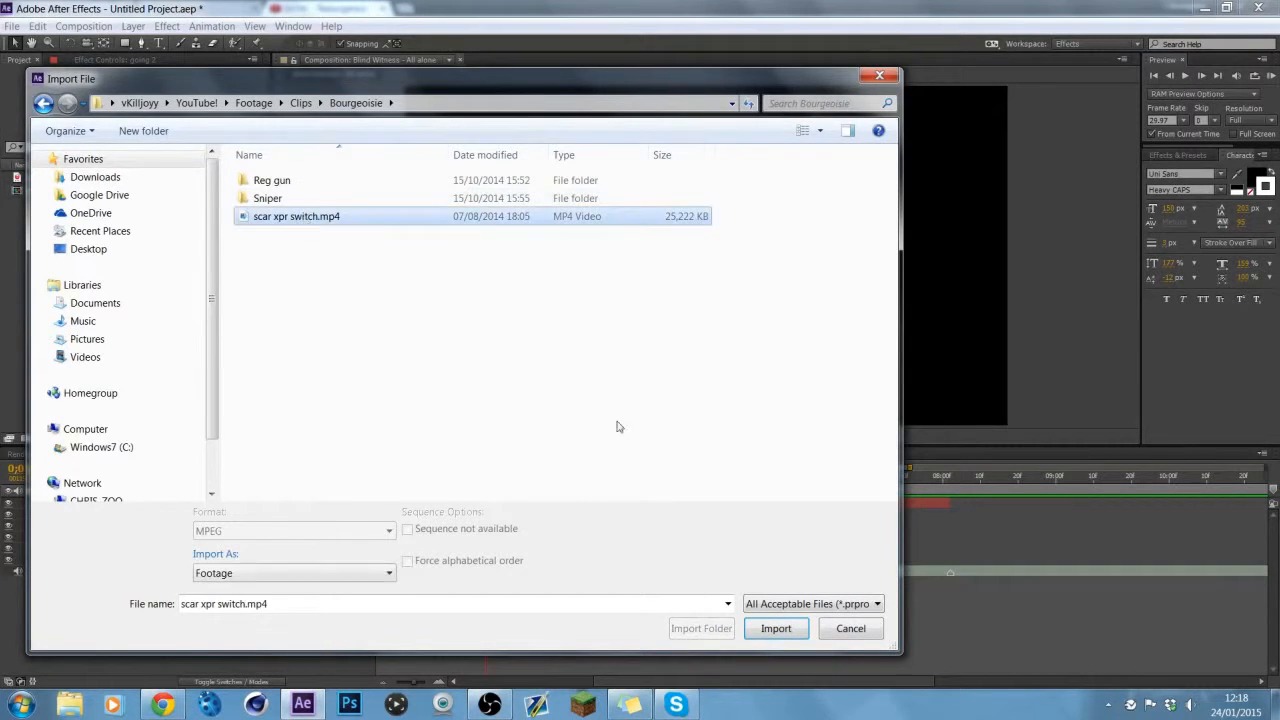
{"action": "left_click", "coordinate": [776, 628]}
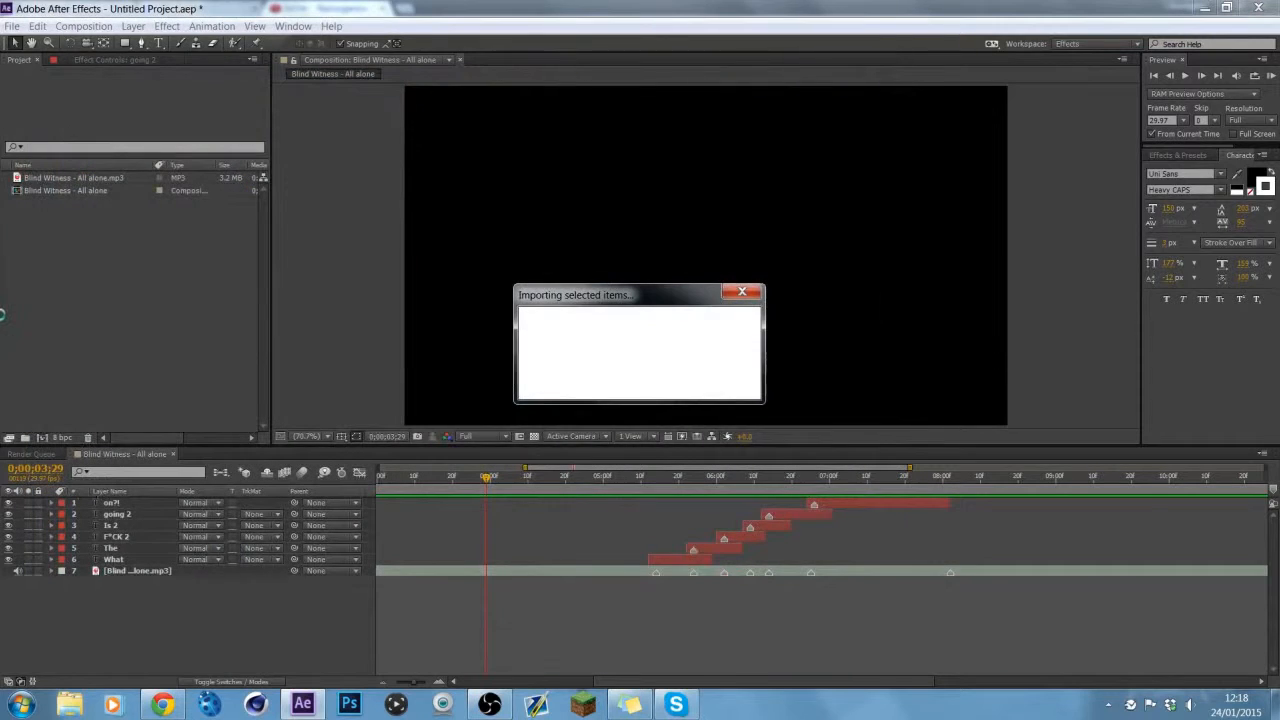
{"action": "left_click_drag", "start_coordinate": [87, 176], "coordinate": [43, 435]}
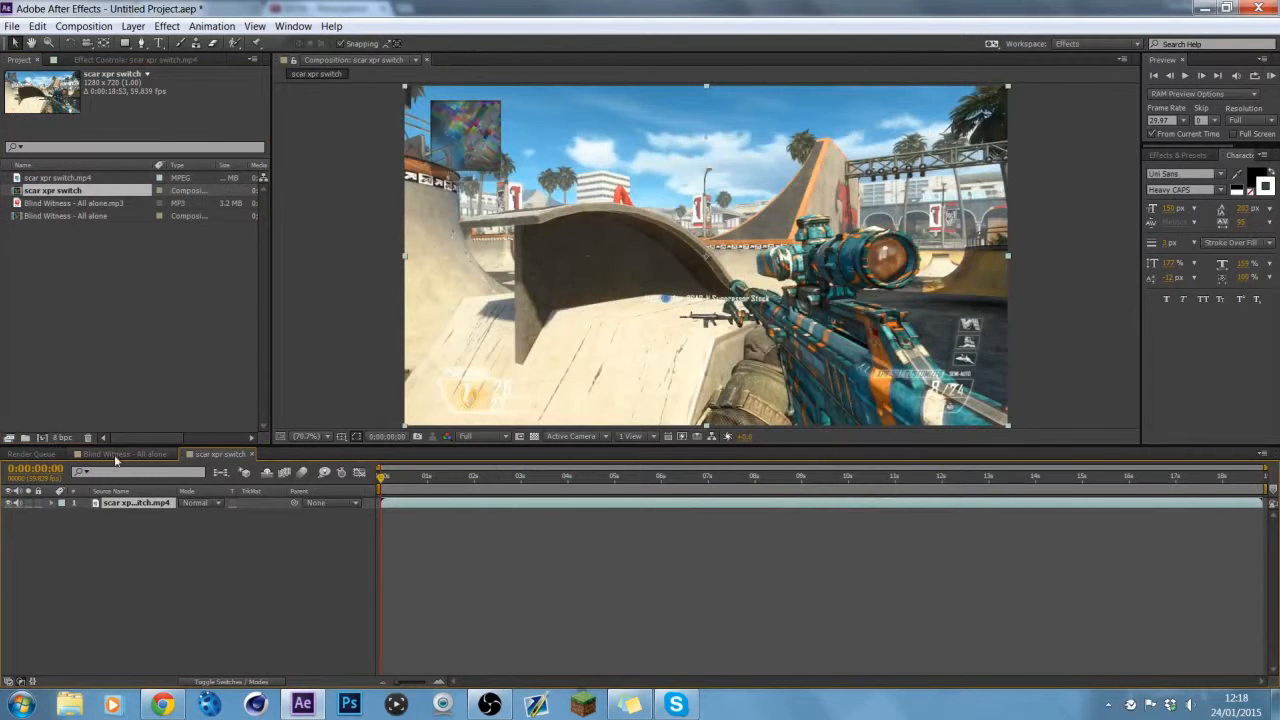
Step: Close the word composition and place "Blind Witness - All alone" above the clip in the scar xpr switch composition
{"action": "left_click", "coordinate": [117, 455]}
{"action": "left_click", "coordinate": [174, 455]}
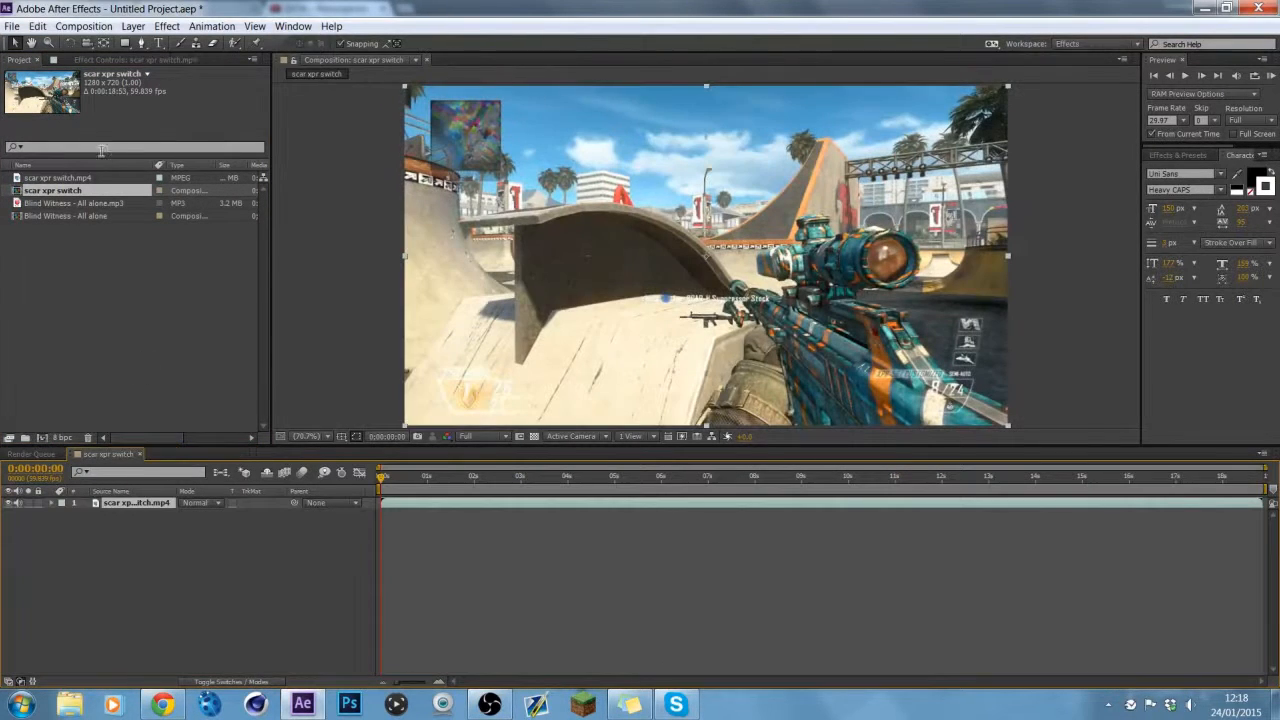
{"action": "left_click_drag", "start_coordinate": [67, 215], "coordinate": [321, 533]}
Step: Add markers to the Blind Witness layer at about 5 s and at 0:00:08:32
{"action": "left_click_drag", "start_coordinate": [409, 481], "coordinate": [618, 484]}
{"action": "left_click_drag", "start_coordinate": [766, 483], "coordinate": [780, 483]}
{"action": "key", "text": "KP_Multiply"}
{"action": "left_click", "coordinate": [659, 561]}
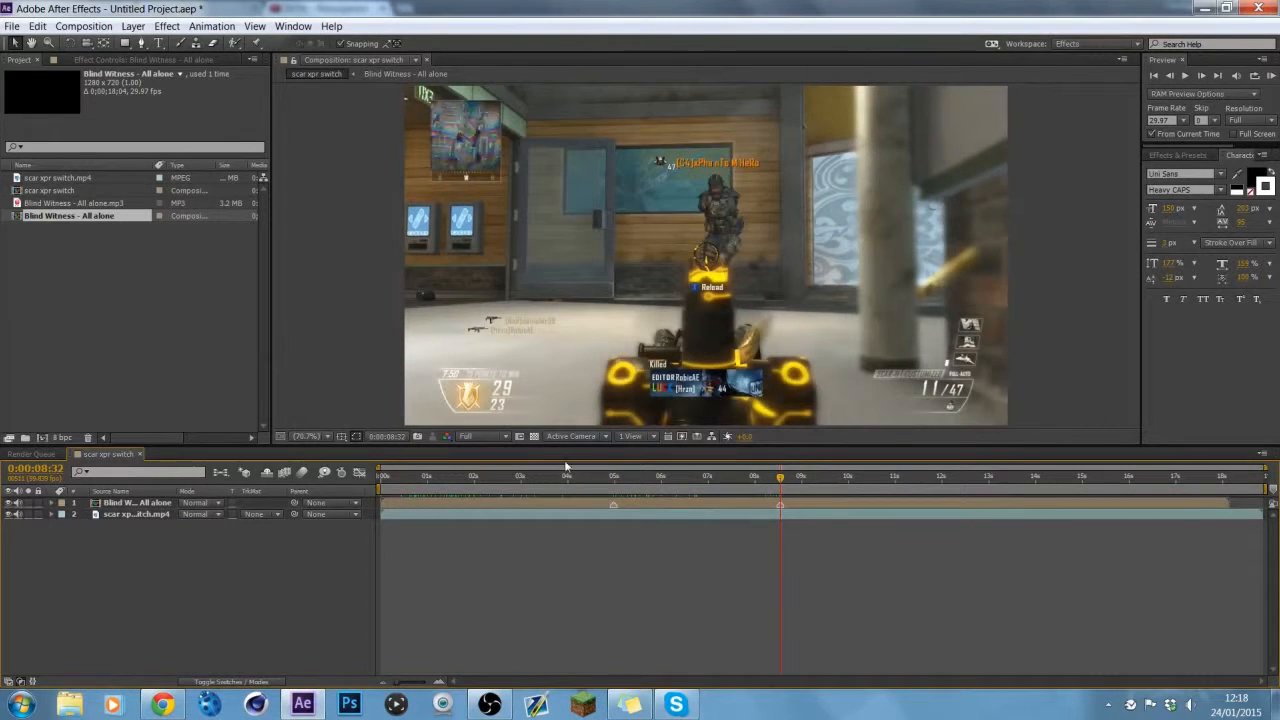
Step: Create an adjustment layer above the Blind Witness layer and apply the RSMB Pro motion blur effect to it
{"action": "left_click", "coordinate": [644, 485]}
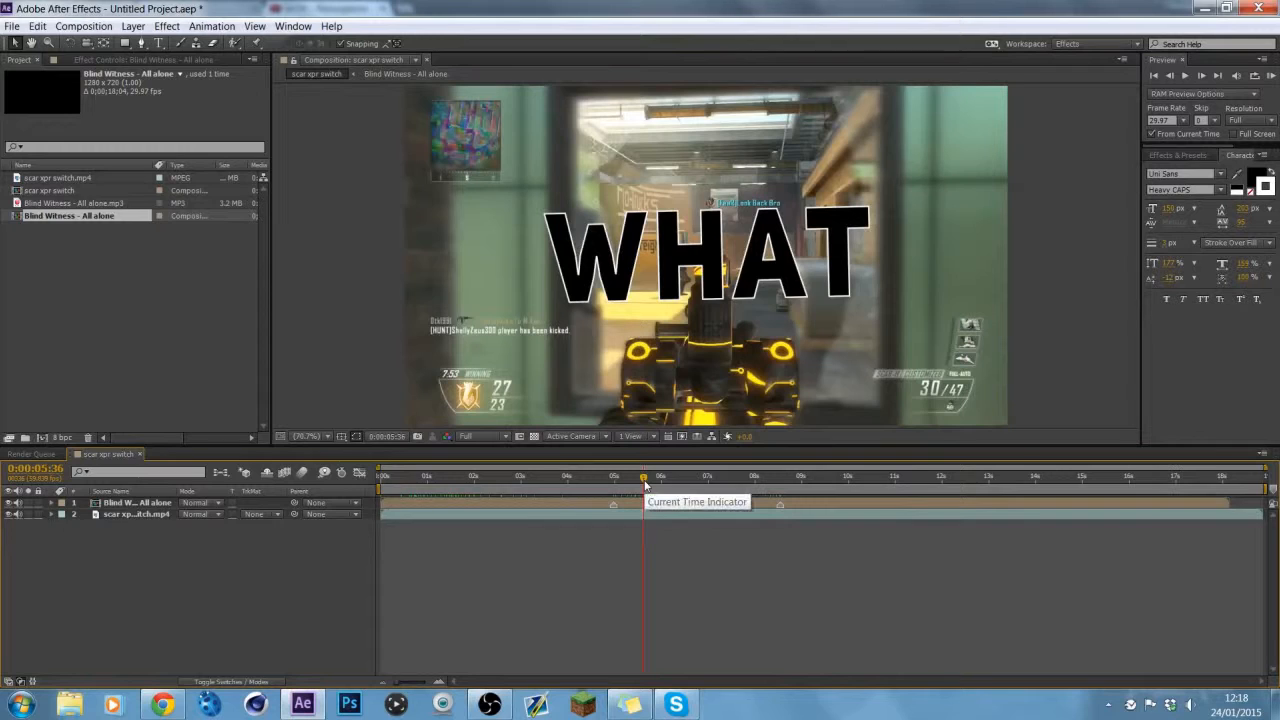
{"action": "key", "text": "ctrl+alt+y"}
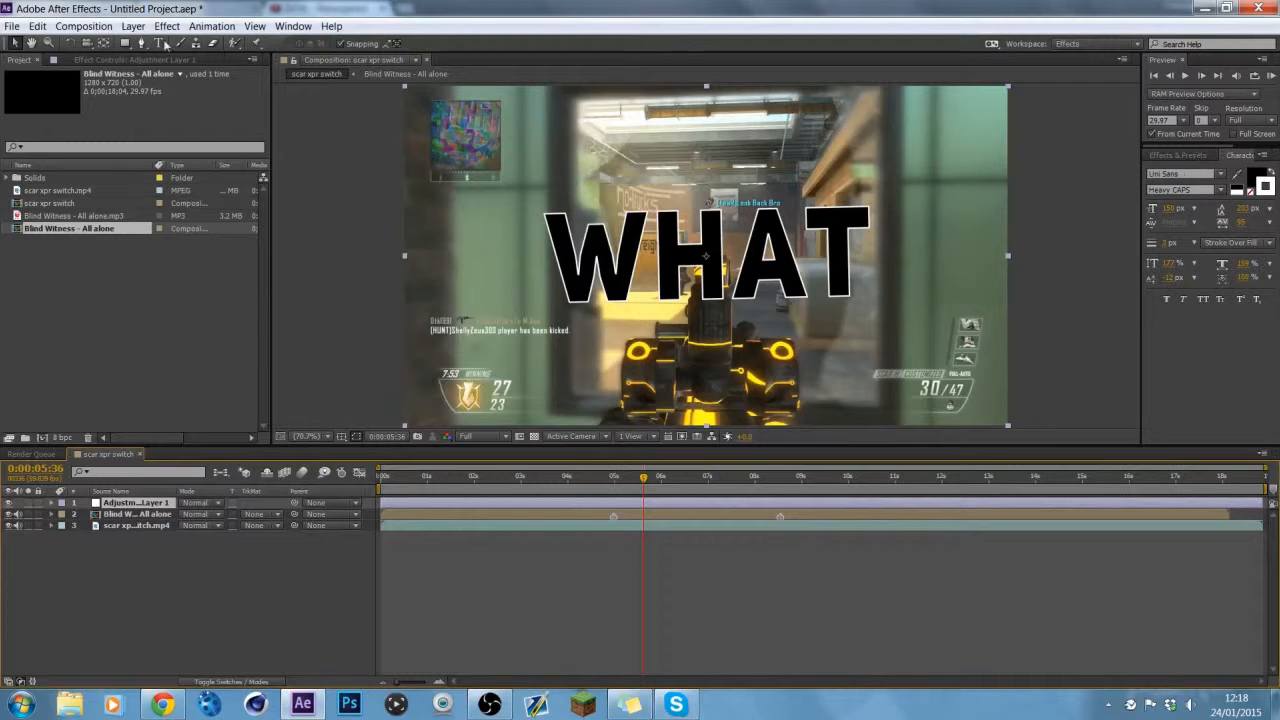
{"action": "left_click", "coordinate": [163, 27]}
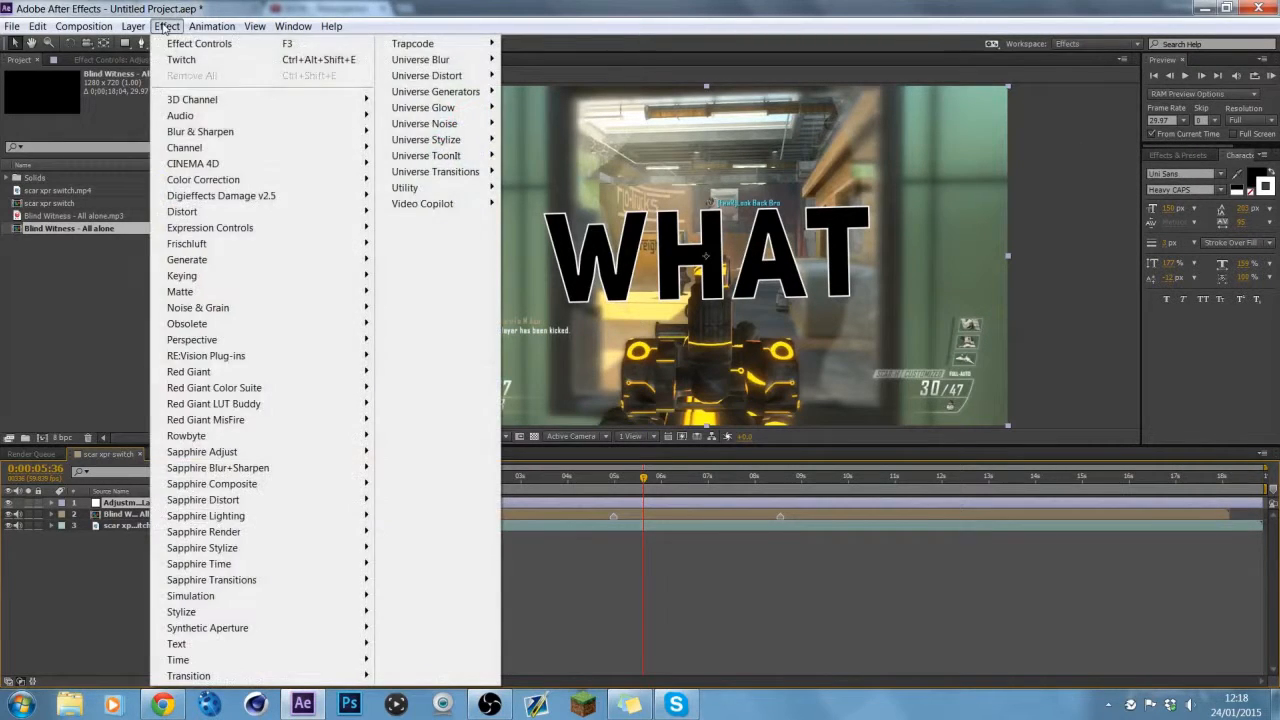
{"action": "mouse_move", "coordinate": [275, 357]}
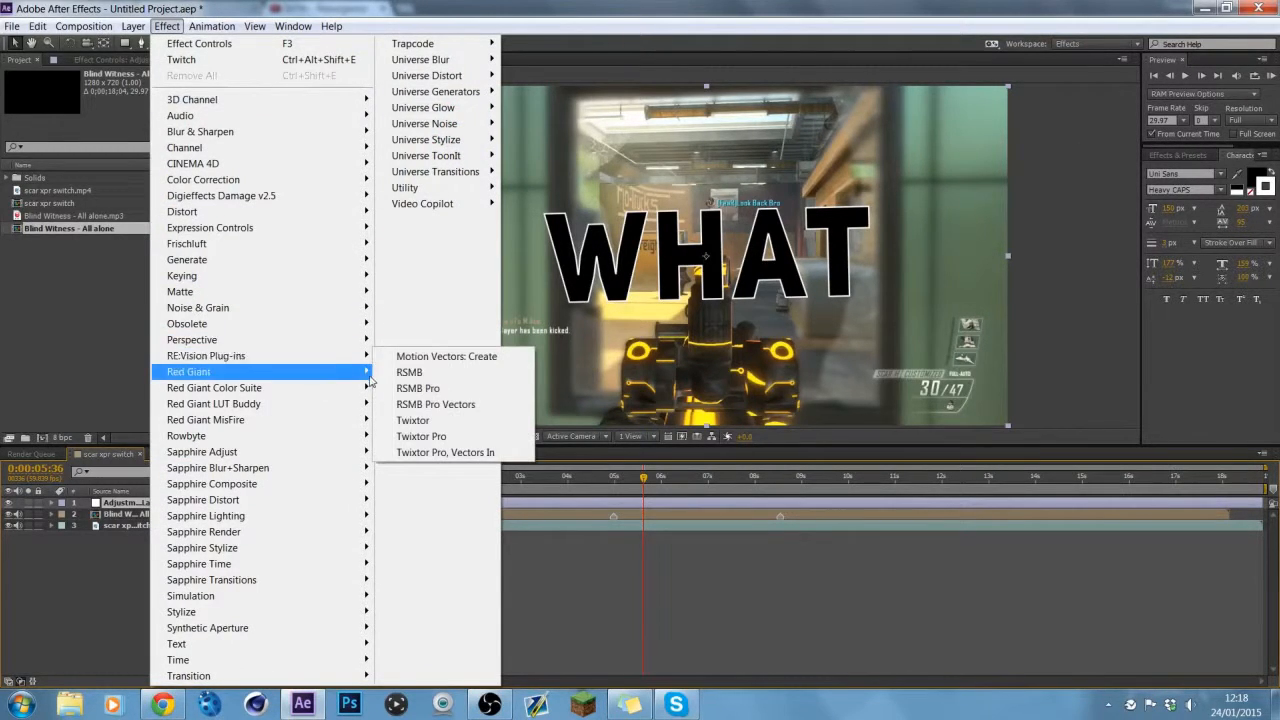
{"action": "left_click", "coordinate": [416, 388]}
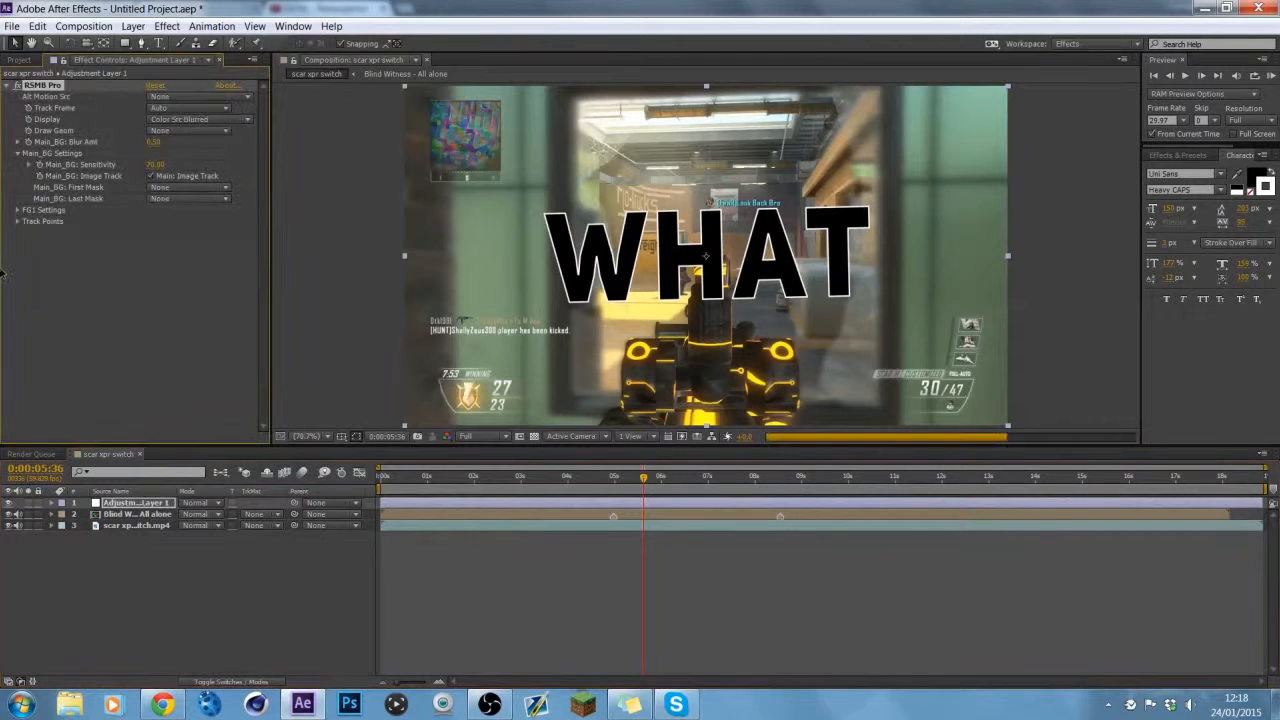
Step: Set RSMB Pro's Main_BG Blur Amt to 0.70 and check the blur on the frames around the word "What"
{"action": "left_click", "coordinate": [153, 142]}
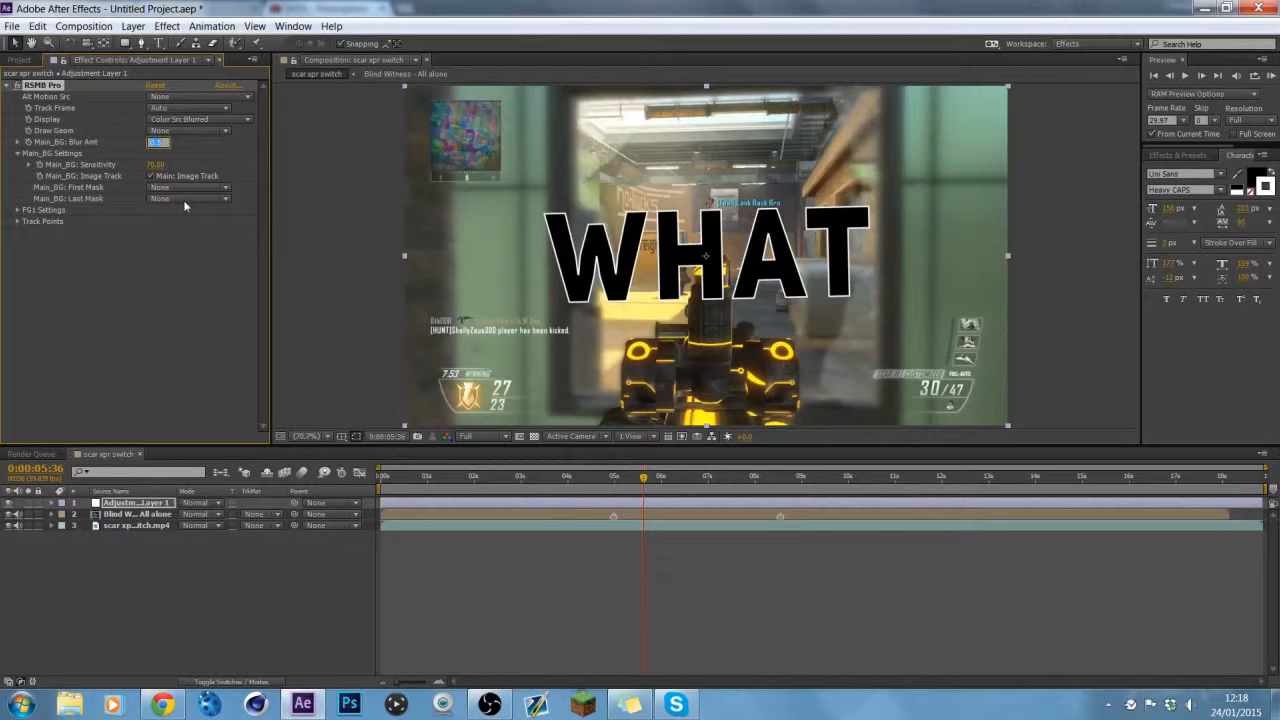
{"action": "key", "text": "Return"}
{"action": "left_click_drag", "start_coordinate": [649, 481], "coordinate": [660, 485]}
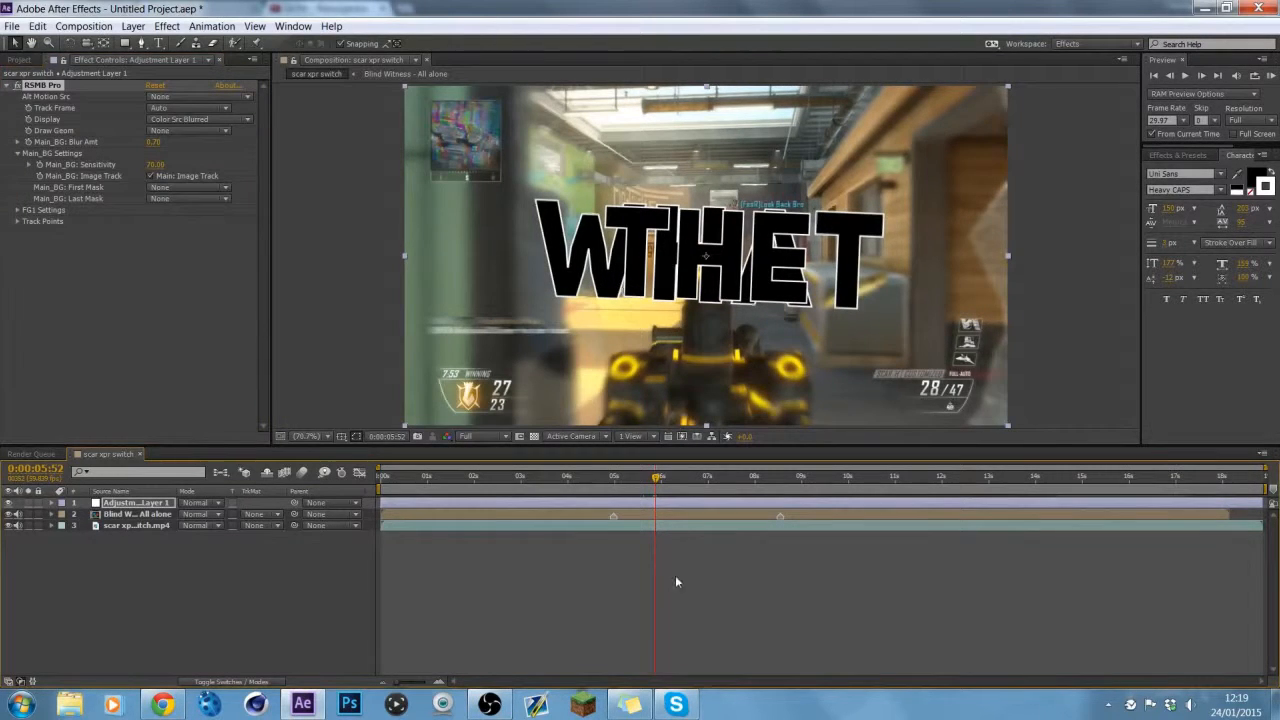
Step: RAM preview the words over the gameplay from 0:00:04:49, then stop playback
{"action": "left_click", "coordinate": [607, 481]}
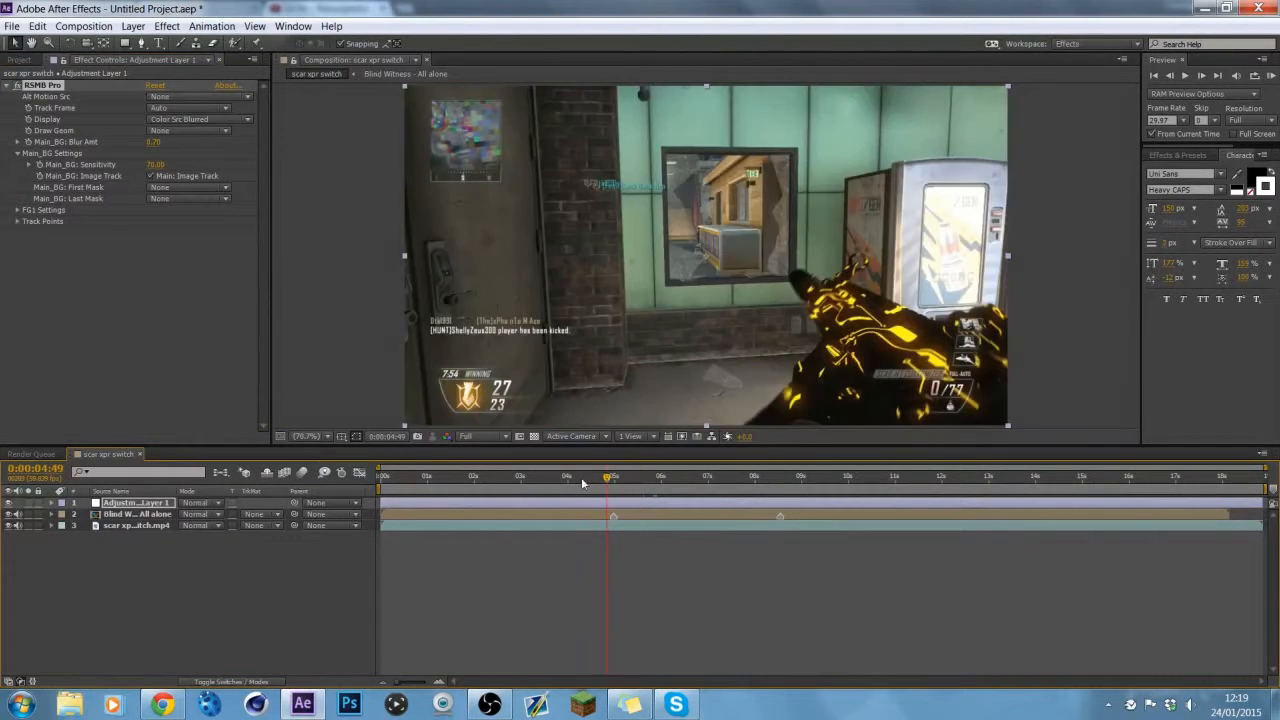
{"action": "left_click", "coordinate": [1270, 75]}
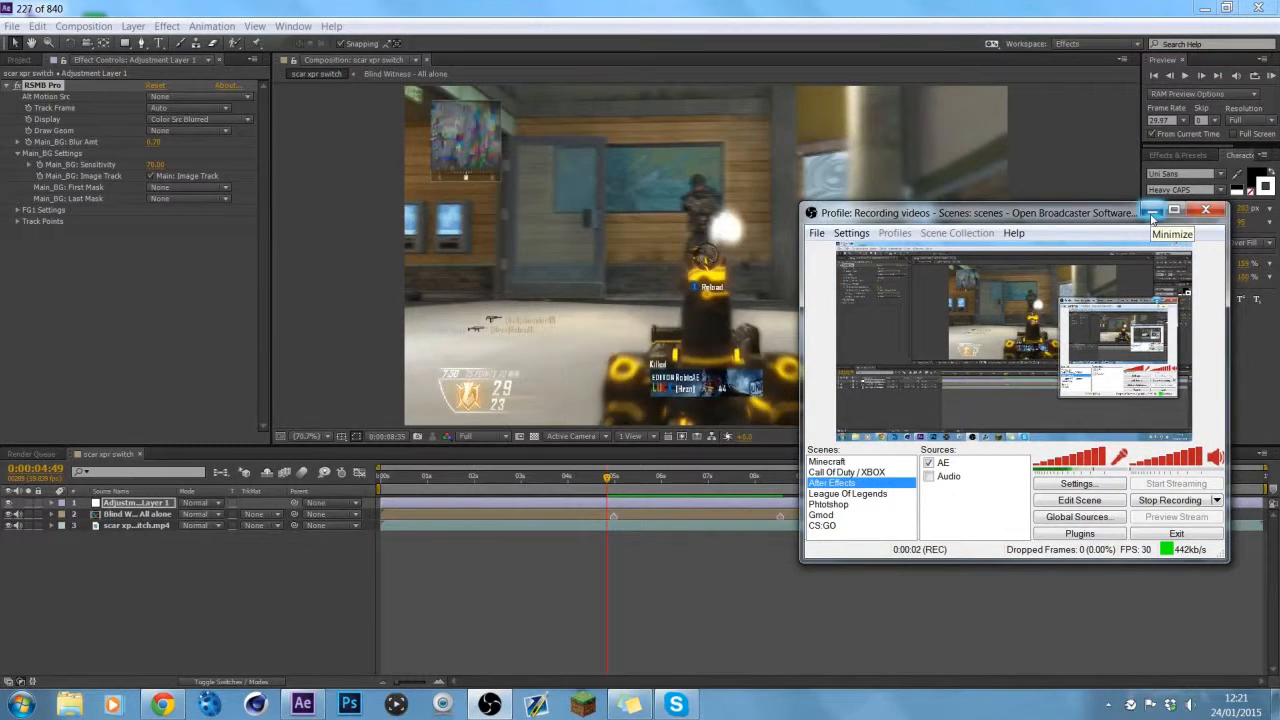
{"action": "left_click", "coordinate": [1152, 213]}
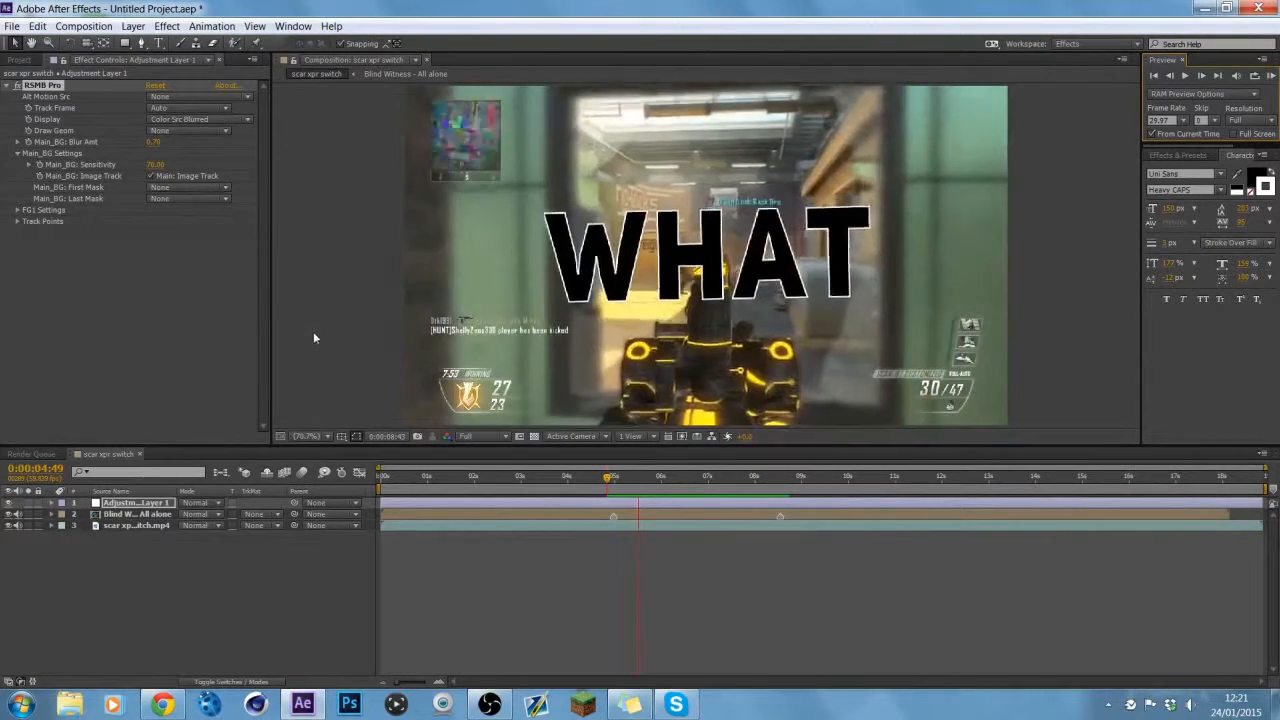
{"action": "key", "text": "space"}
Step: Set the RAM preview frame rate to 59.94, run the preview again and stop it
{"action": "left_click", "coordinate": [1181, 120]}
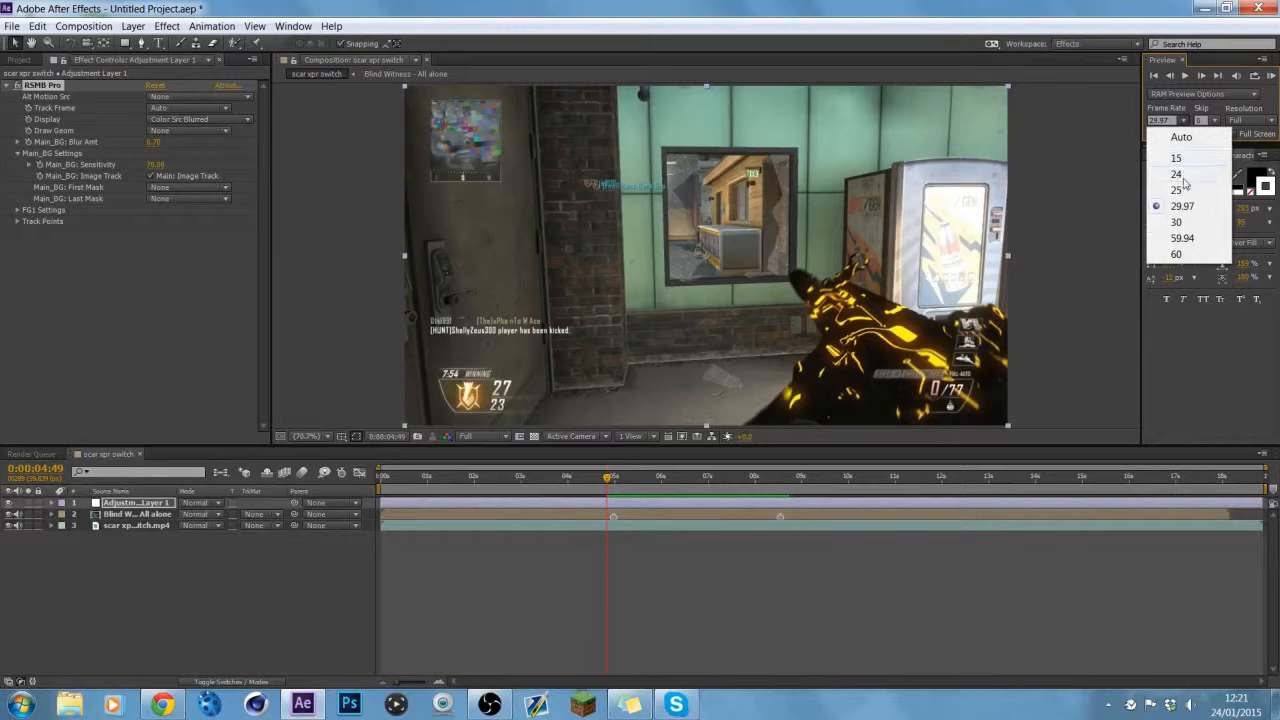
{"action": "left_click", "coordinate": [1186, 234]}
{"action": "left_click", "coordinate": [1271, 76]}
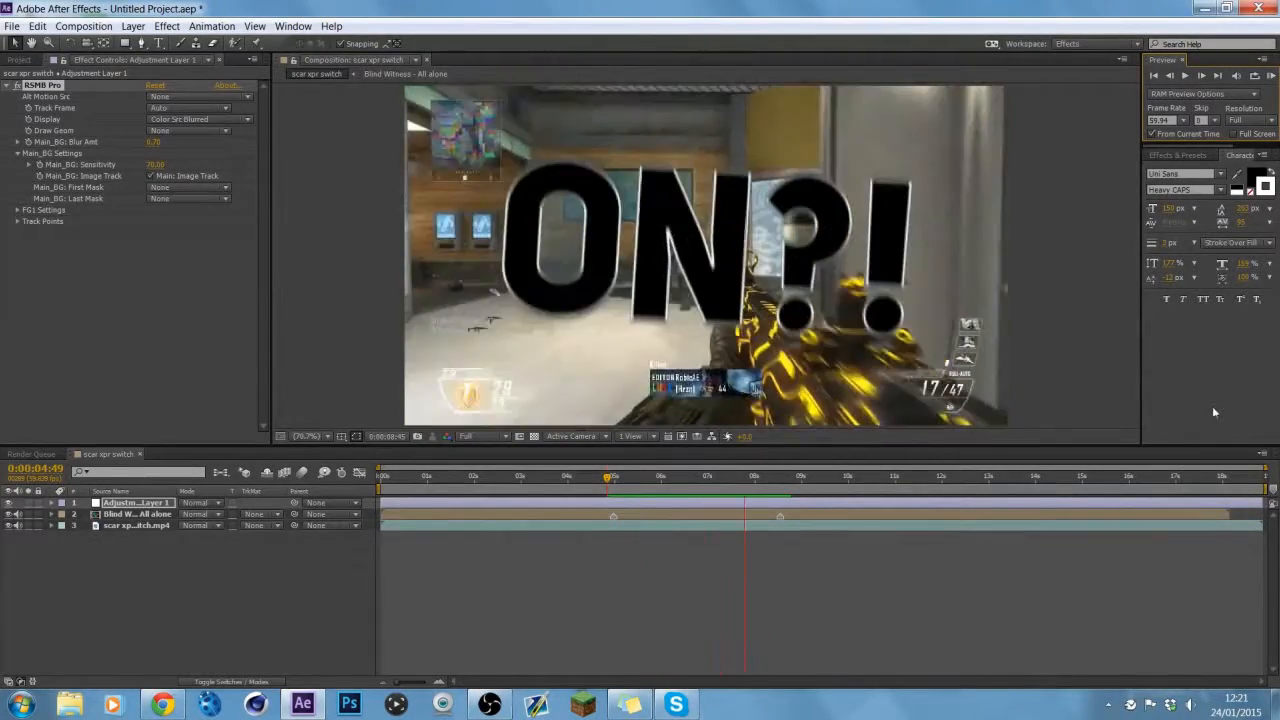
{"action": "key", "text": "space"}
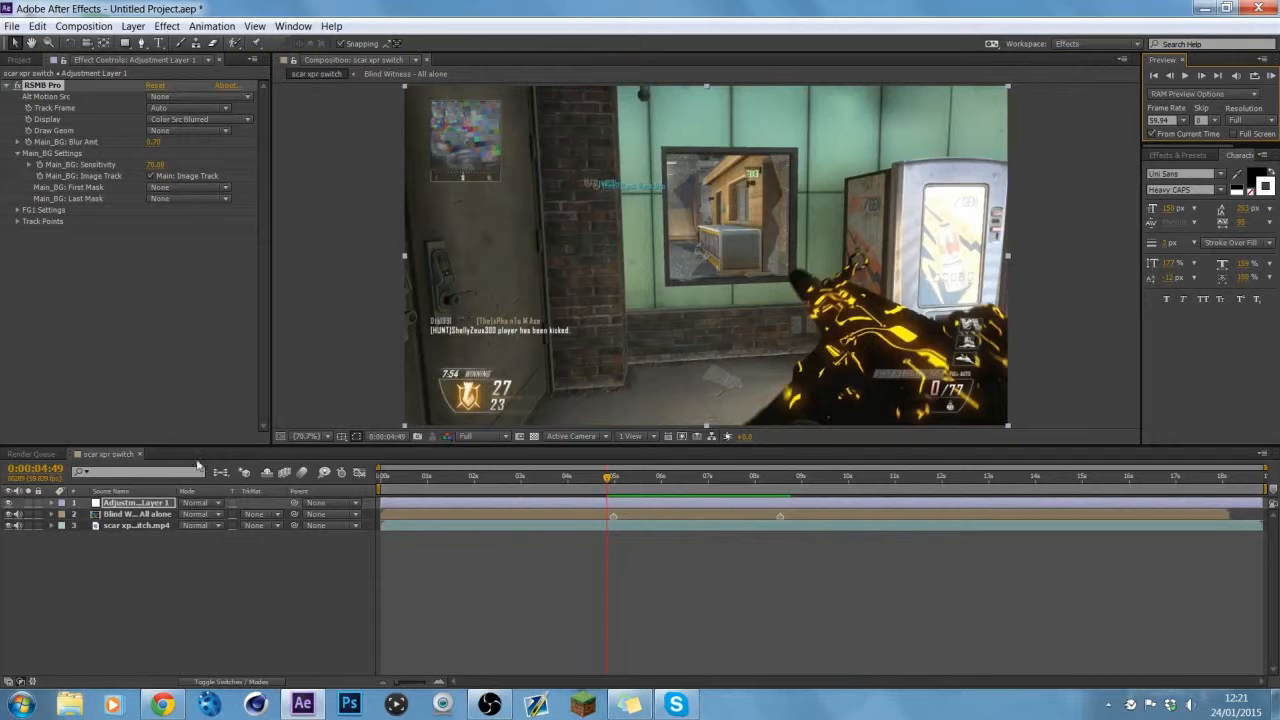
Step: Open the Blind Witness composition and extend the start of the "What" layer back to its first Scale keyframe
{"action": "double_click", "coordinate": [150, 514]}
{"action": "left_click", "coordinate": [670, 561]}
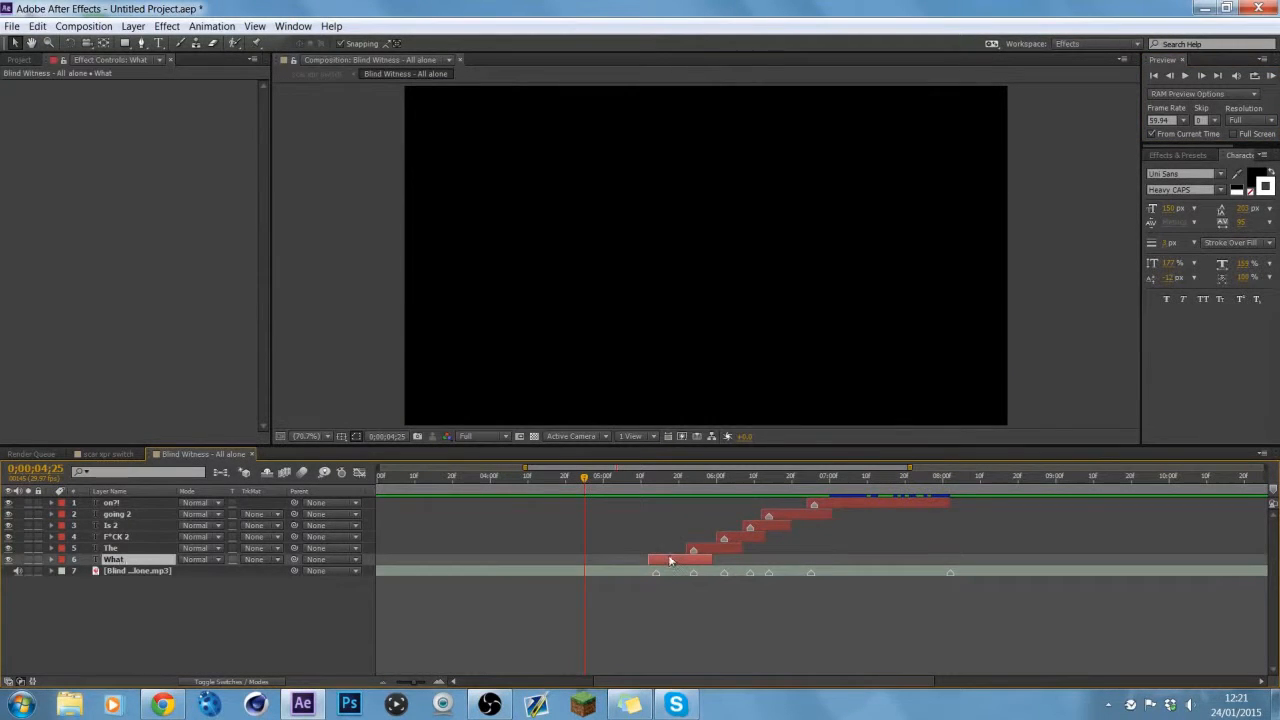
{"action": "key", "text": "s"}
{"action": "left_click", "coordinate": [646, 573]}
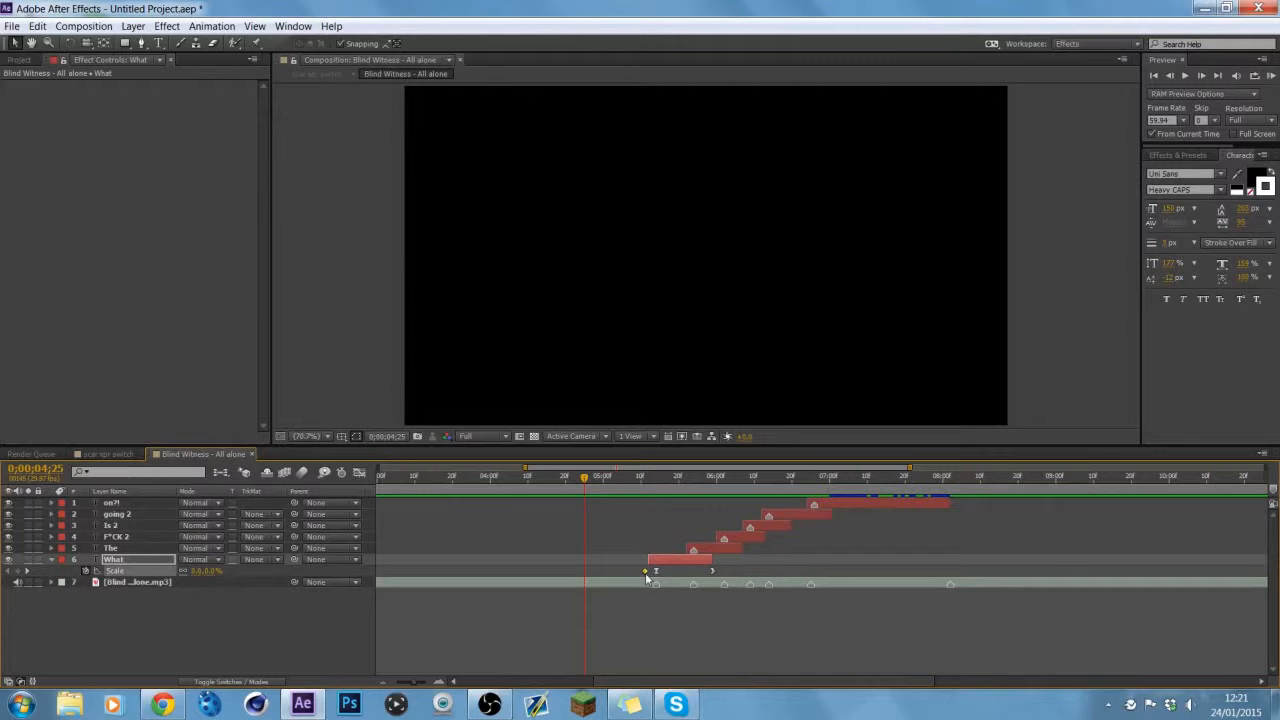
{"action": "left_click", "coordinate": [650, 561]}
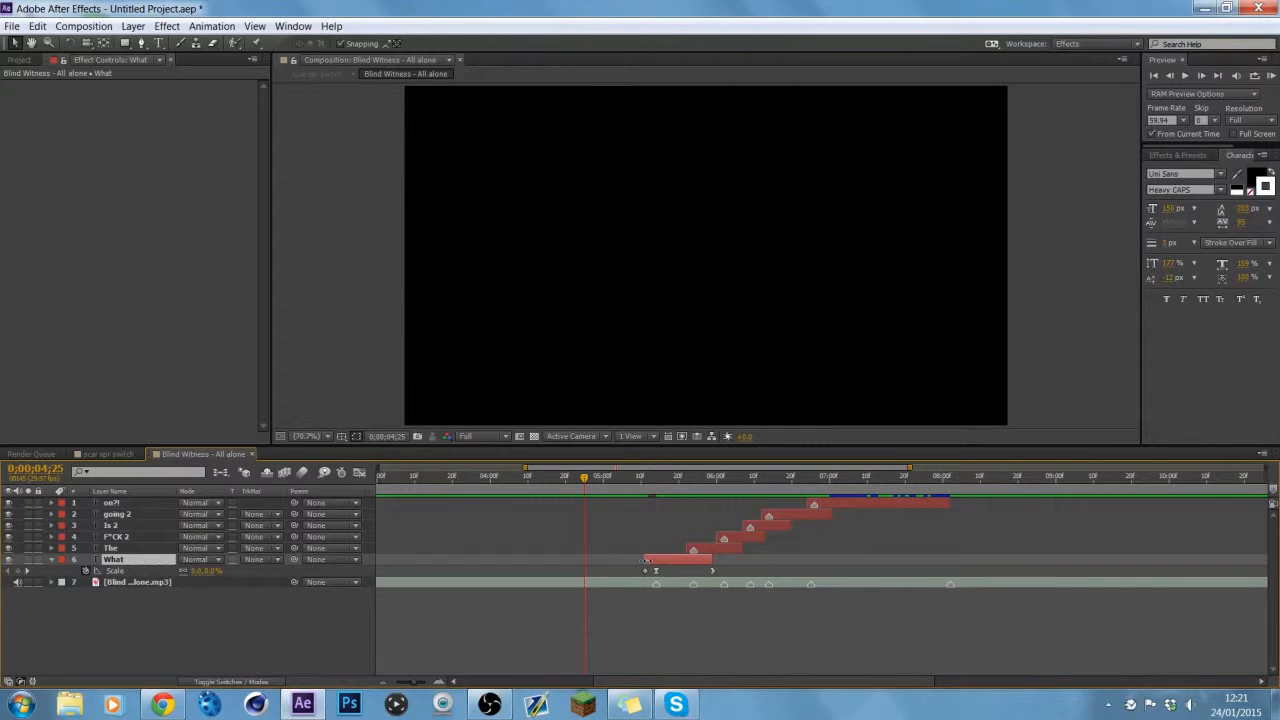
Step: Check the Scale keyframes of the layer "The" and collapse the revealed Scale properties of "The" and "What"
{"action": "left_click", "coordinate": [727, 552]}
{"action": "key", "text": "s"}
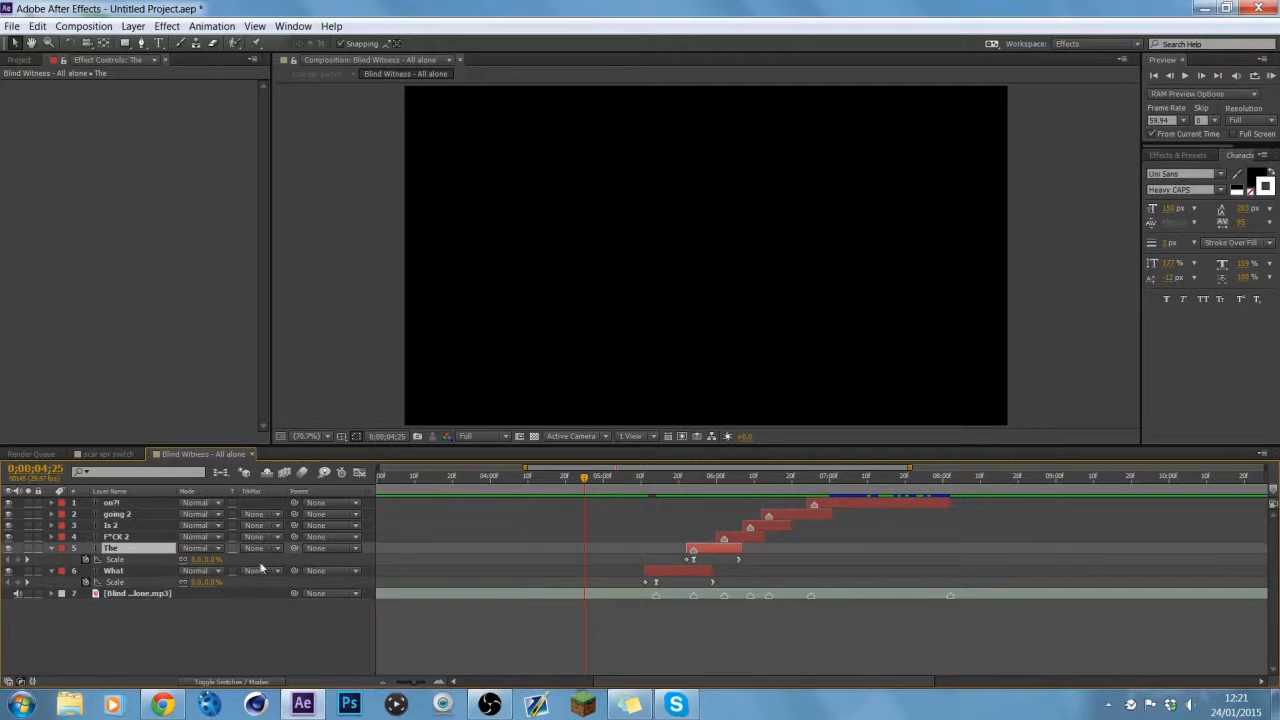
{"action": "key", "text": "s"}
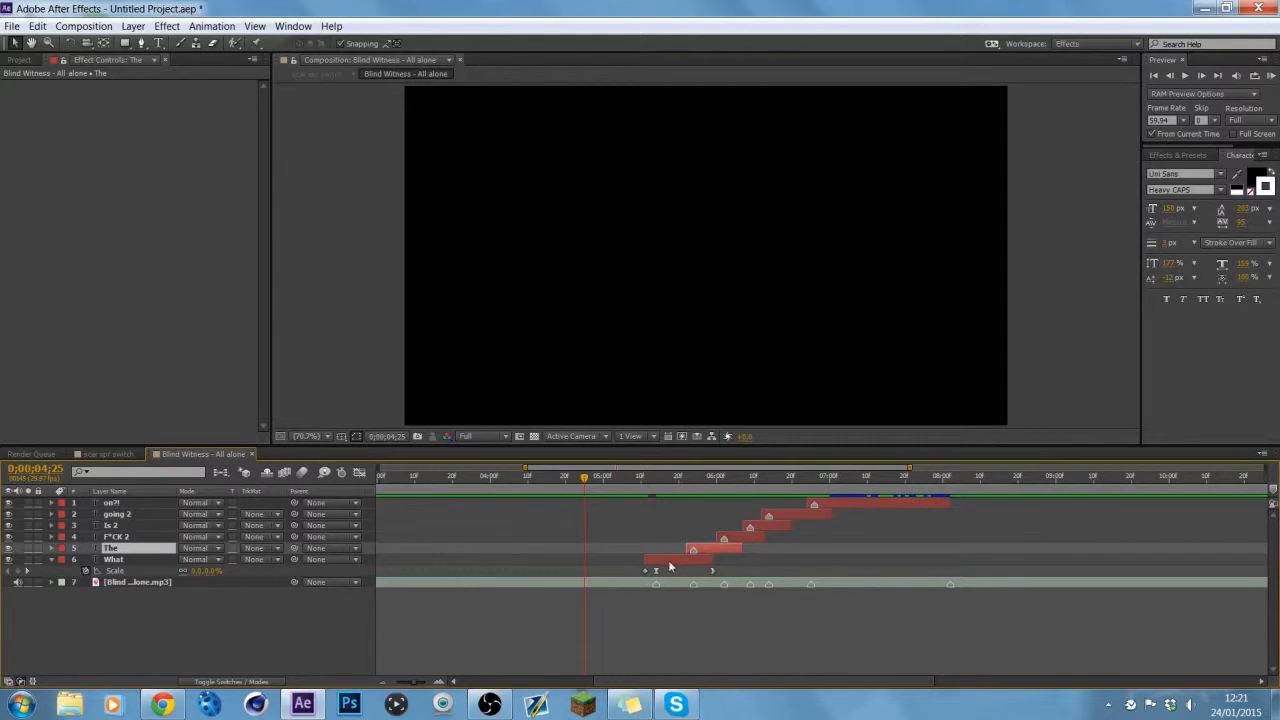
{"action": "left_click_drag", "start_coordinate": [670, 561], "coordinate": [666, 558]}
{"action": "key", "text": "s"}
{"action": "key", "text": "alt+Page_Down"}
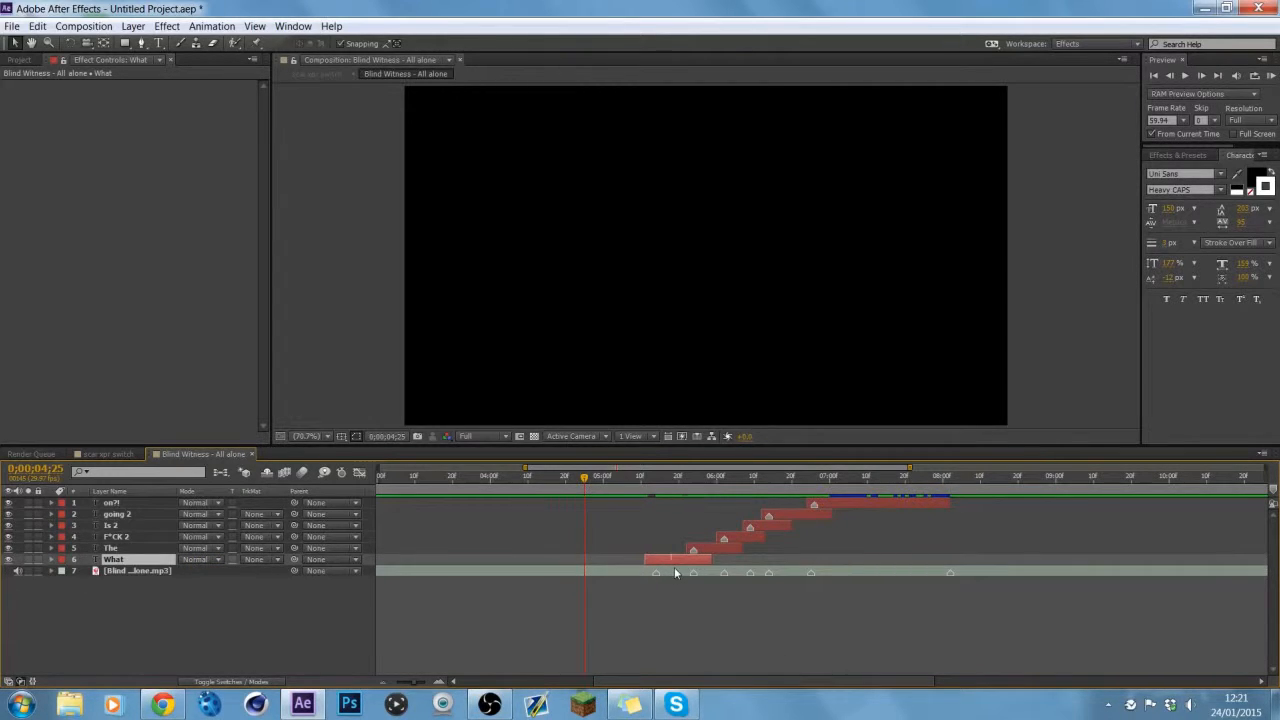
Step: Return to the scar xpr switch composition at 0:00:04:58 and apply the CC Jaws effect to the adjustment layer
{"action": "left_click", "coordinate": [108, 454]}
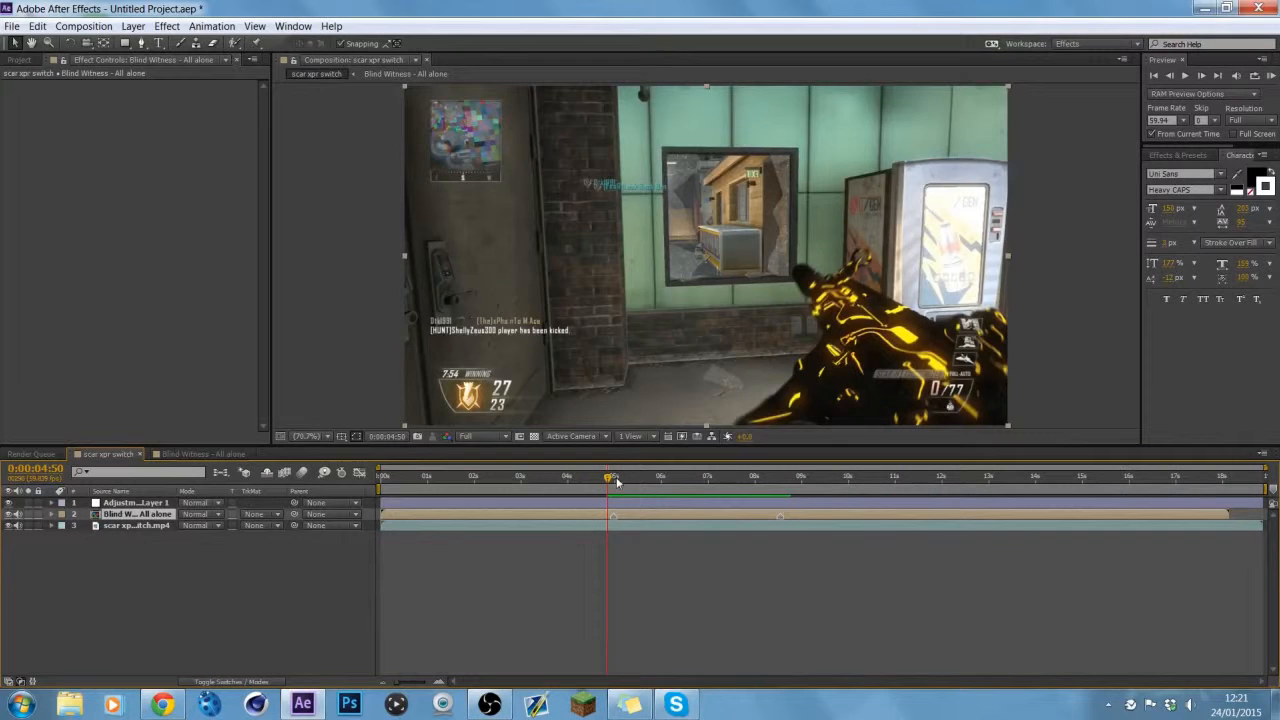
{"action": "left_click", "coordinate": [616, 479]}
{"action": "left_click", "coordinate": [645, 504], "text": "shift"}
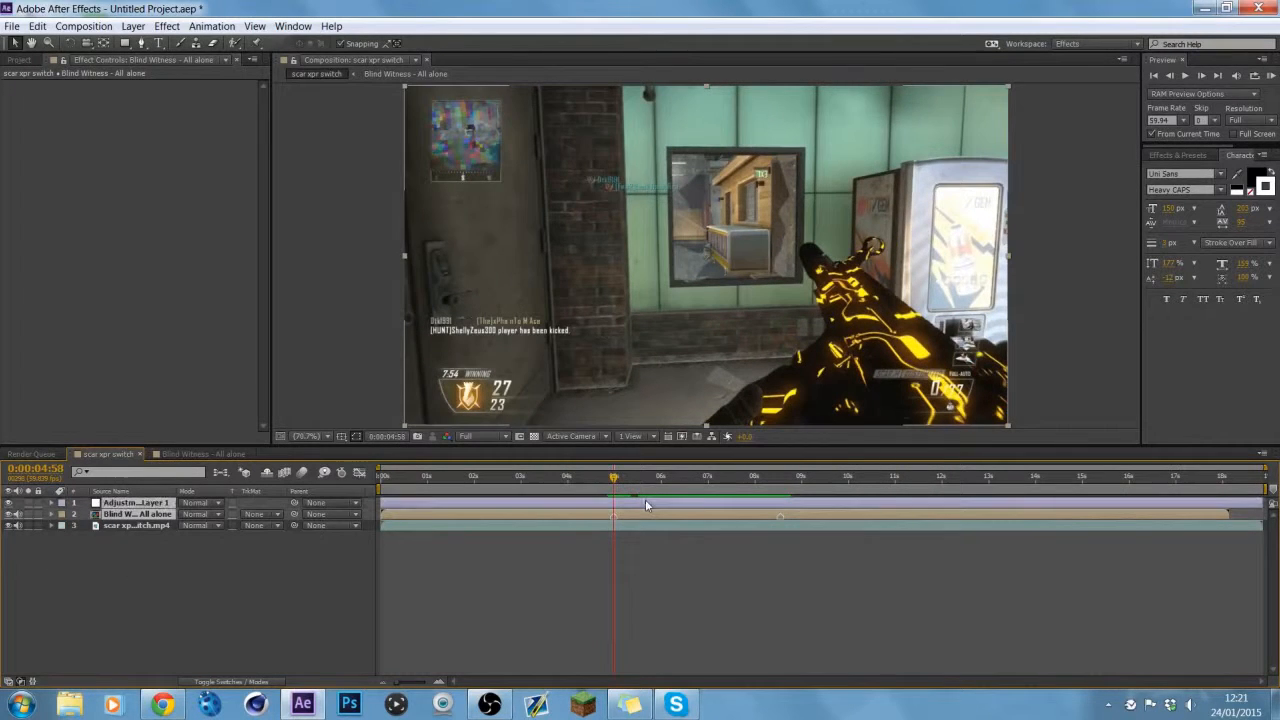
{"action": "left_click", "coordinate": [1182, 155]}
{"action": "left_click", "coordinate": [1182, 171]}
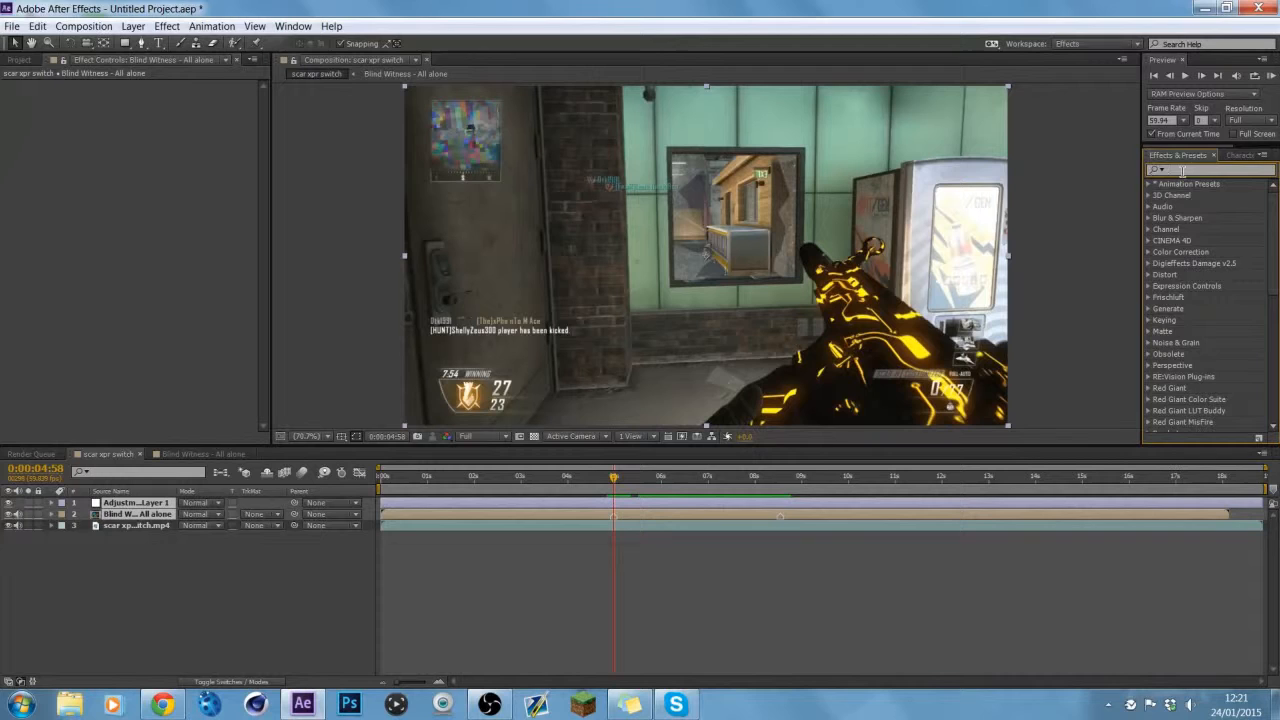
{"action": "type", "text": "jaws"}
{"action": "left_click_drag", "start_coordinate": [1204, 191], "coordinate": [771, 504]}
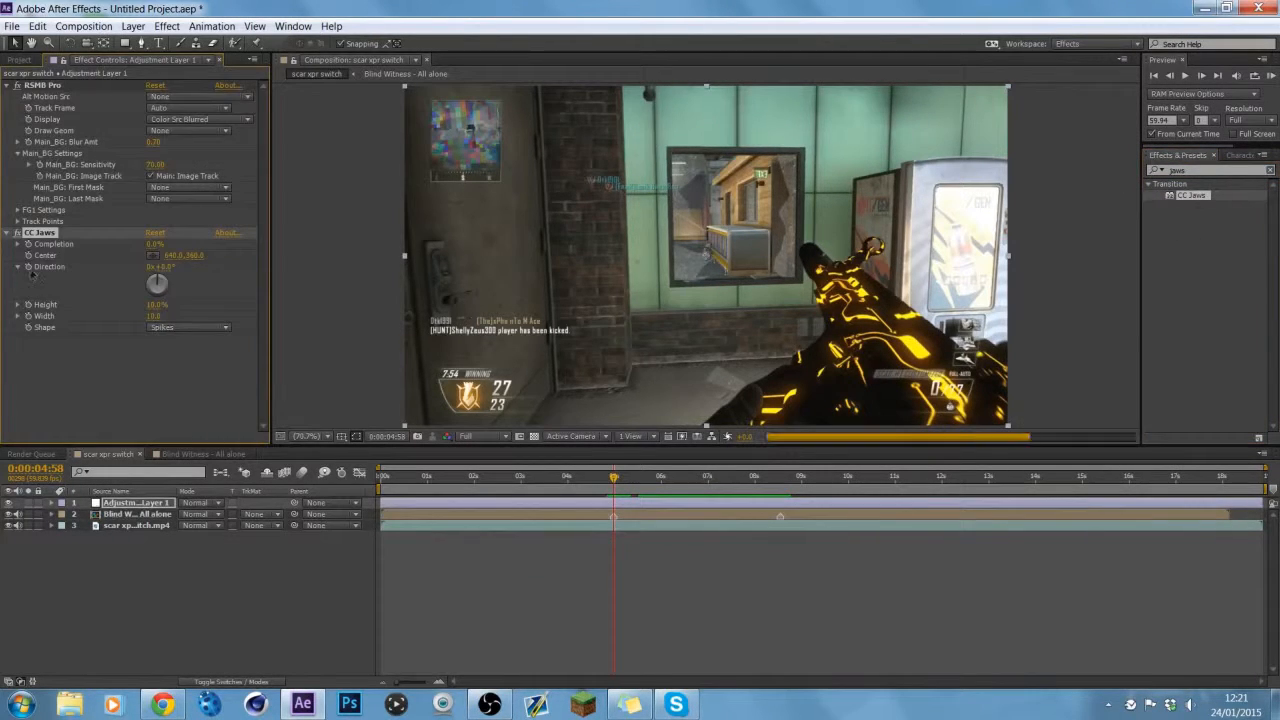
Step: Set CC Jaws' Completion to 80% and remove the effect from the adjustment layer
{"action": "left_click", "coordinate": [153, 244]}
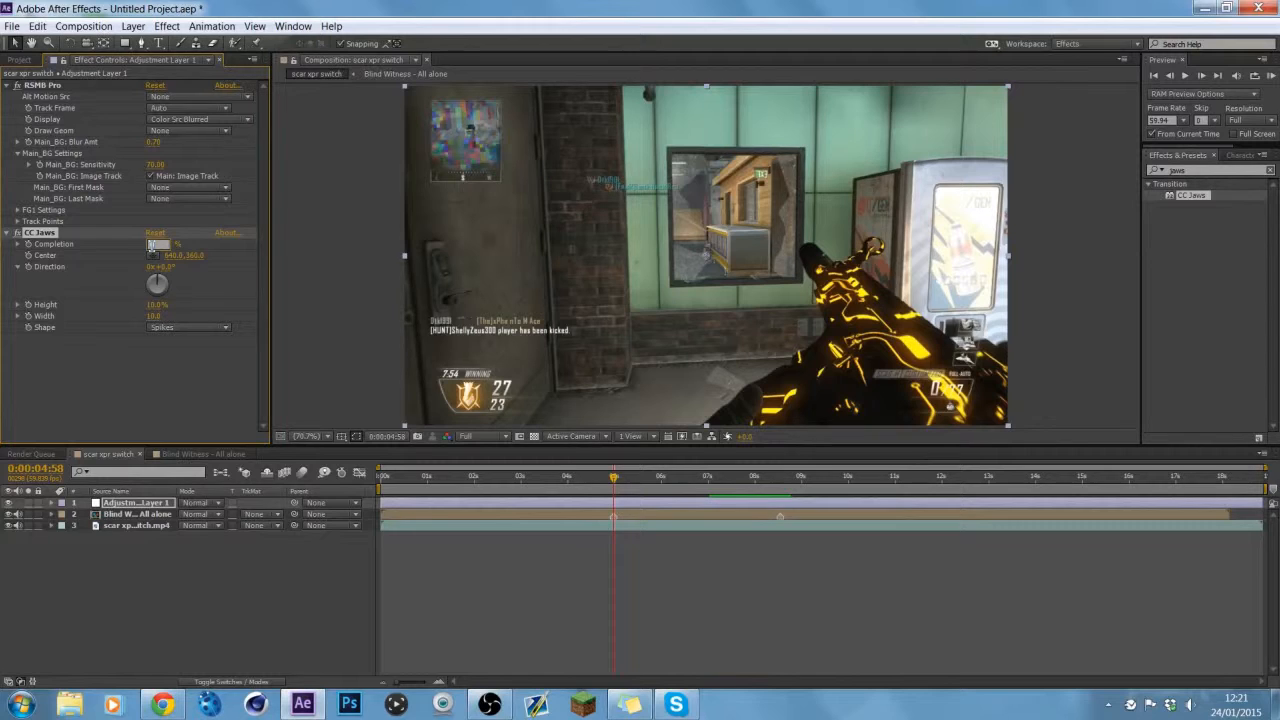
{"action": "type", "text": "80"}
{"action": "key", "text": "Return"}
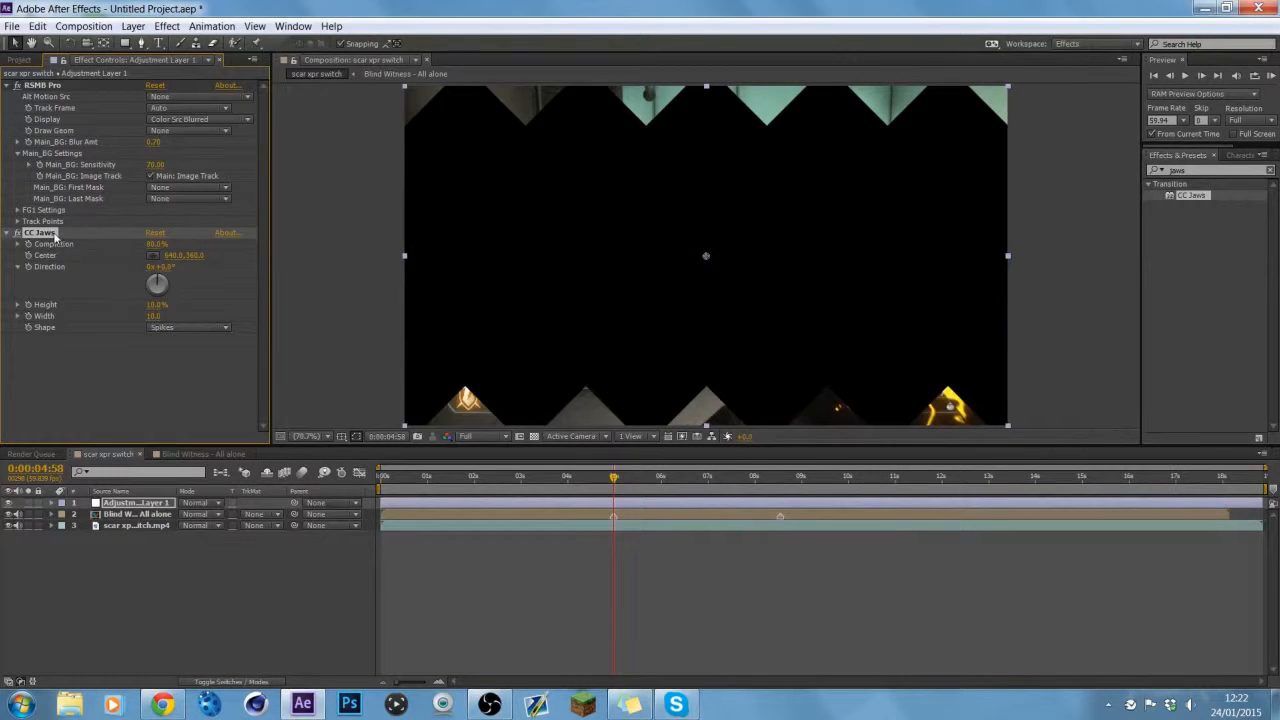
{"action": "key", "text": "Delete"}
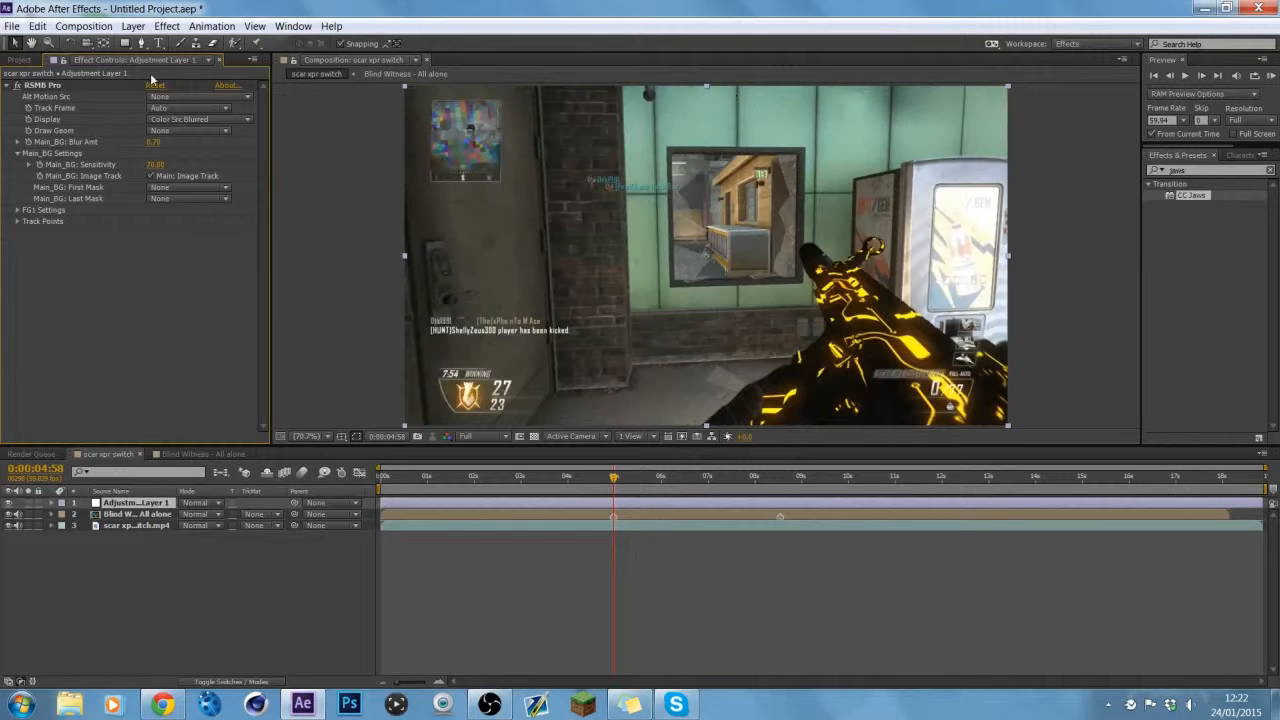
Step: Create a black (000000) solid layer at the composition's full size above the adjustment layer
{"action": "left_click", "coordinate": [166, 26]}
{"action": "mouse_move", "coordinate": [132, 27]}
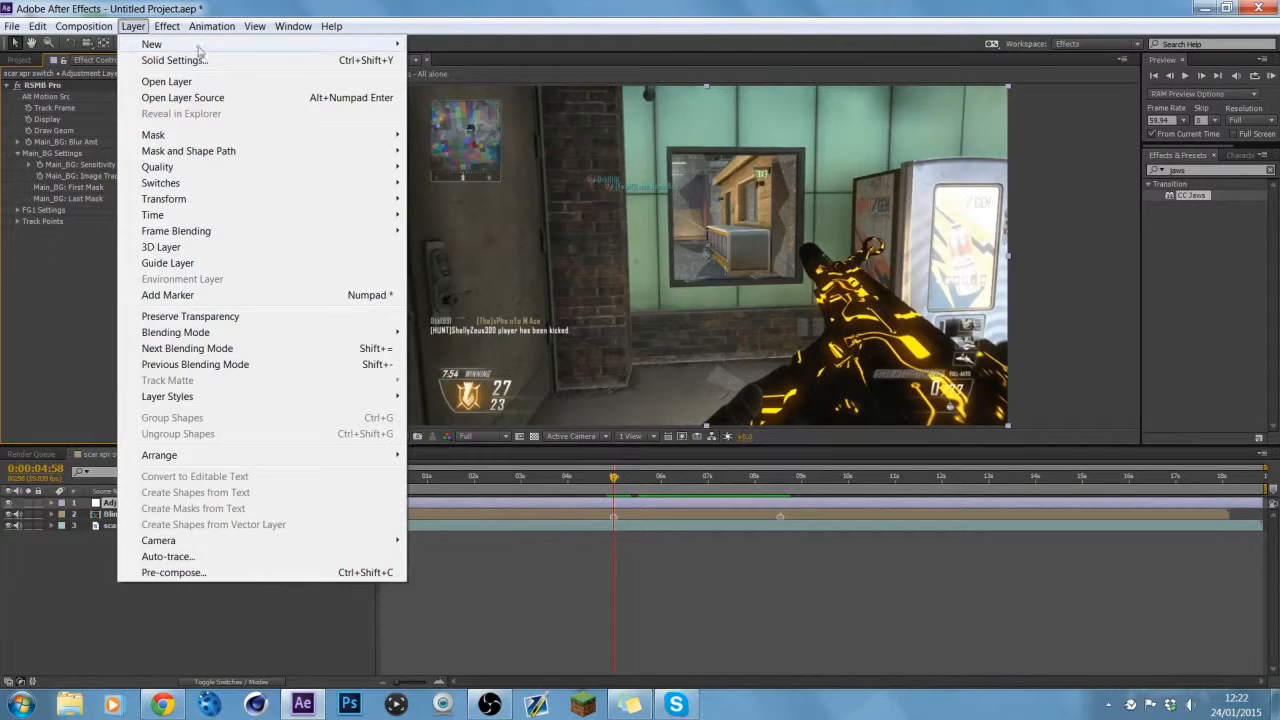
{"action": "mouse_move", "coordinate": [336, 46]}
{"action": "left_click", "coordinate": [440, 57]}
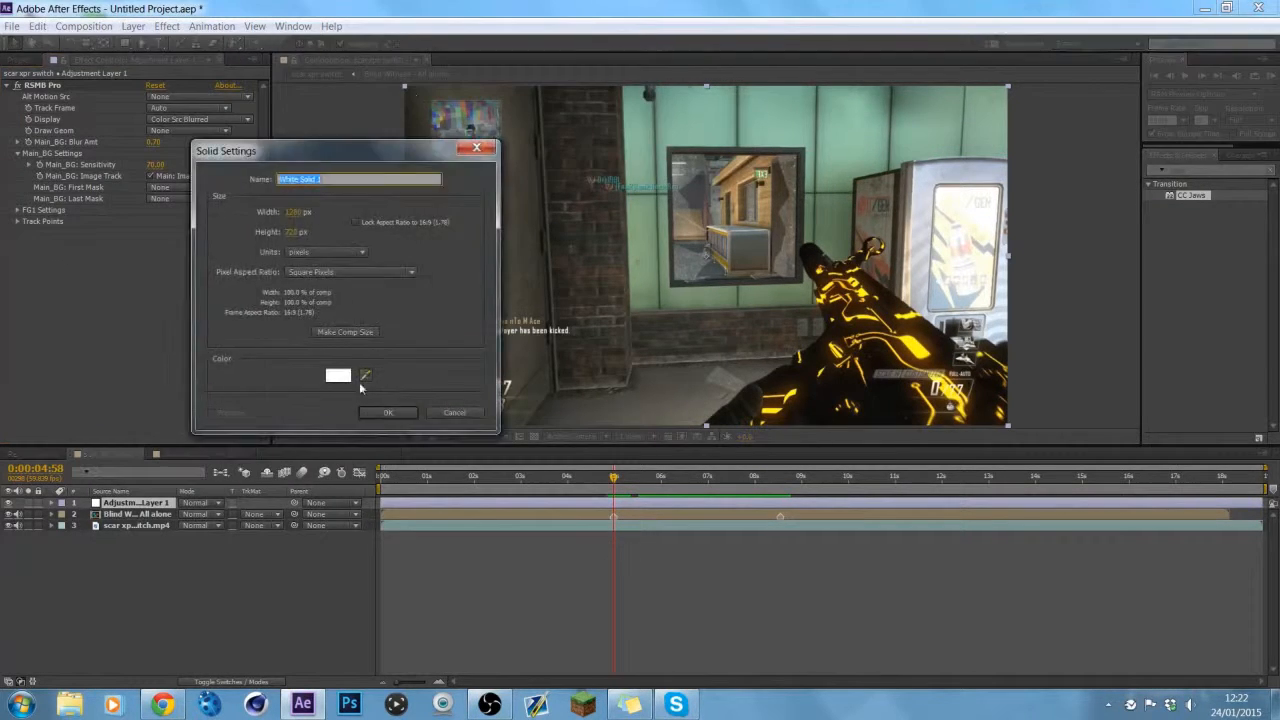
{"action": "left_click", "coordinate": [340, 376]}
{"action": "left_click_drag", "start_coordinate": [84, 198], "coordinate": [29, 356]}
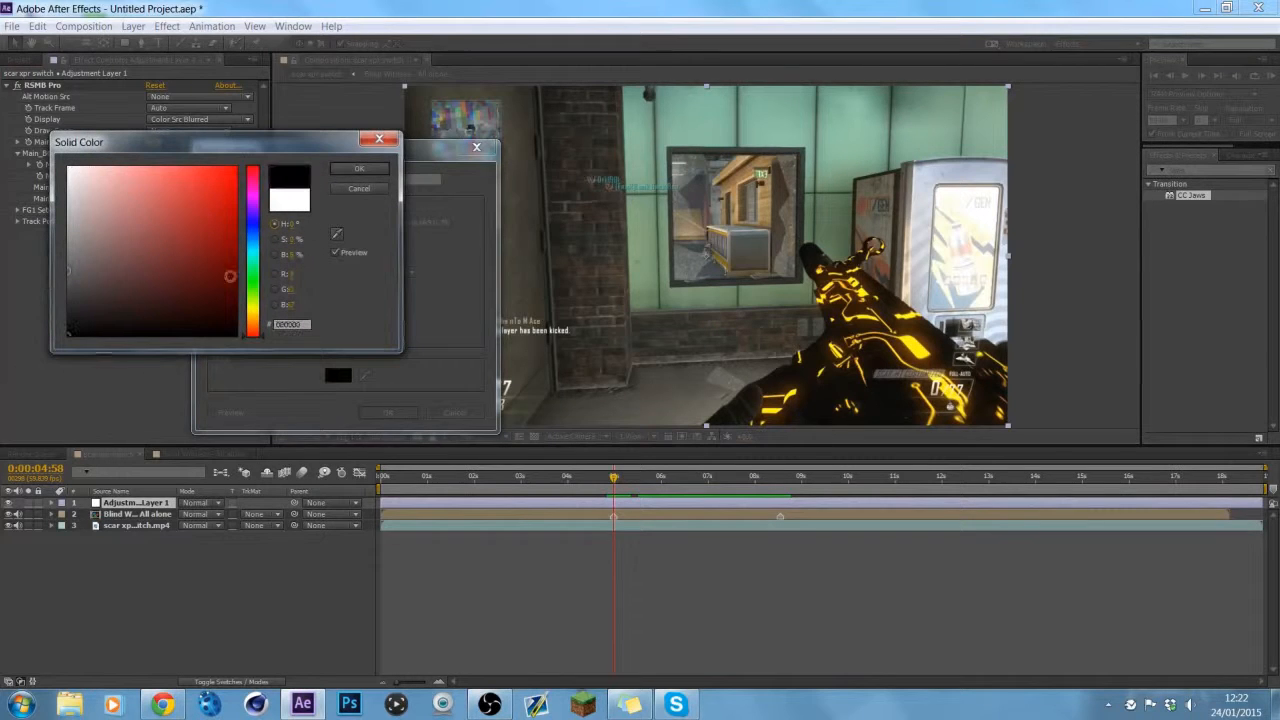
{"action": "left_click", "coordinate": [357, 167]}
{"action": "left_click", "coordinate": [389, 414]}
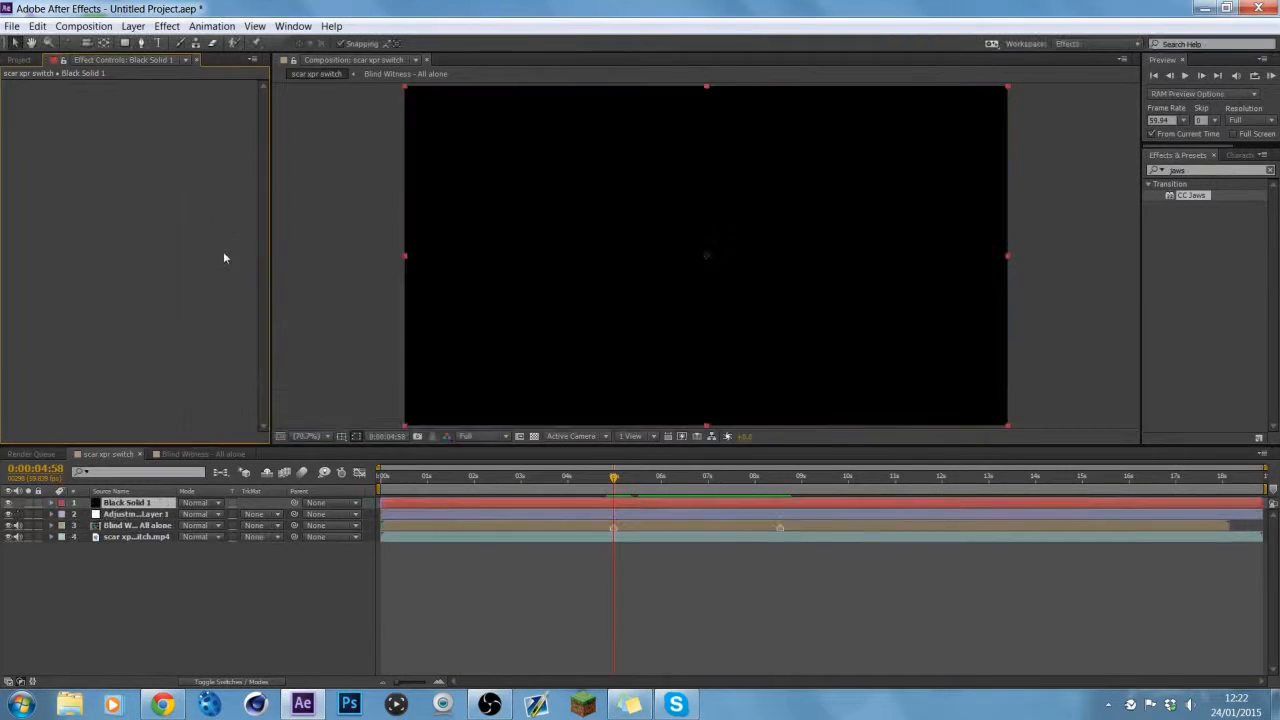
Step: Apply CC Jaws with 80% Completion to the black solid and set its Width to 2
{"action": "key", "text": "ctrl+alt+shift+e"}
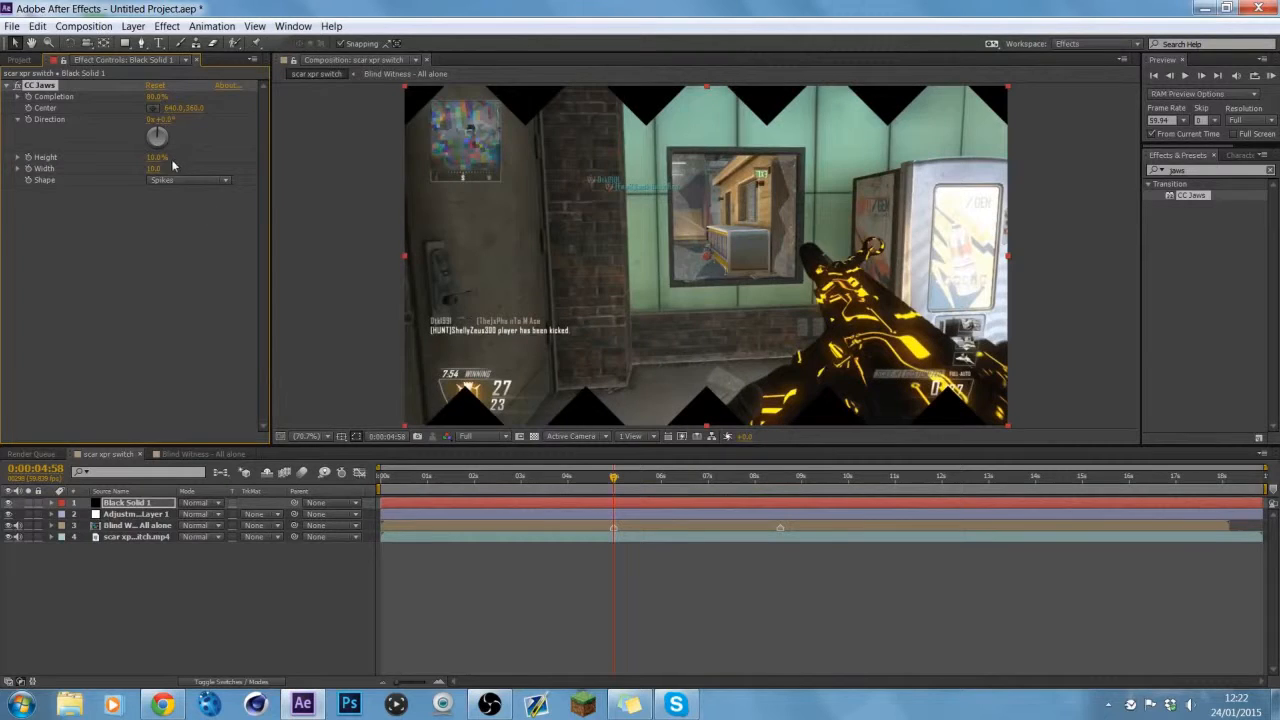
{"action": "left_click", "coordinate": [153, 168]}
{"action": "type", "text": "2"}
{"action": "key", "text": "Return"}
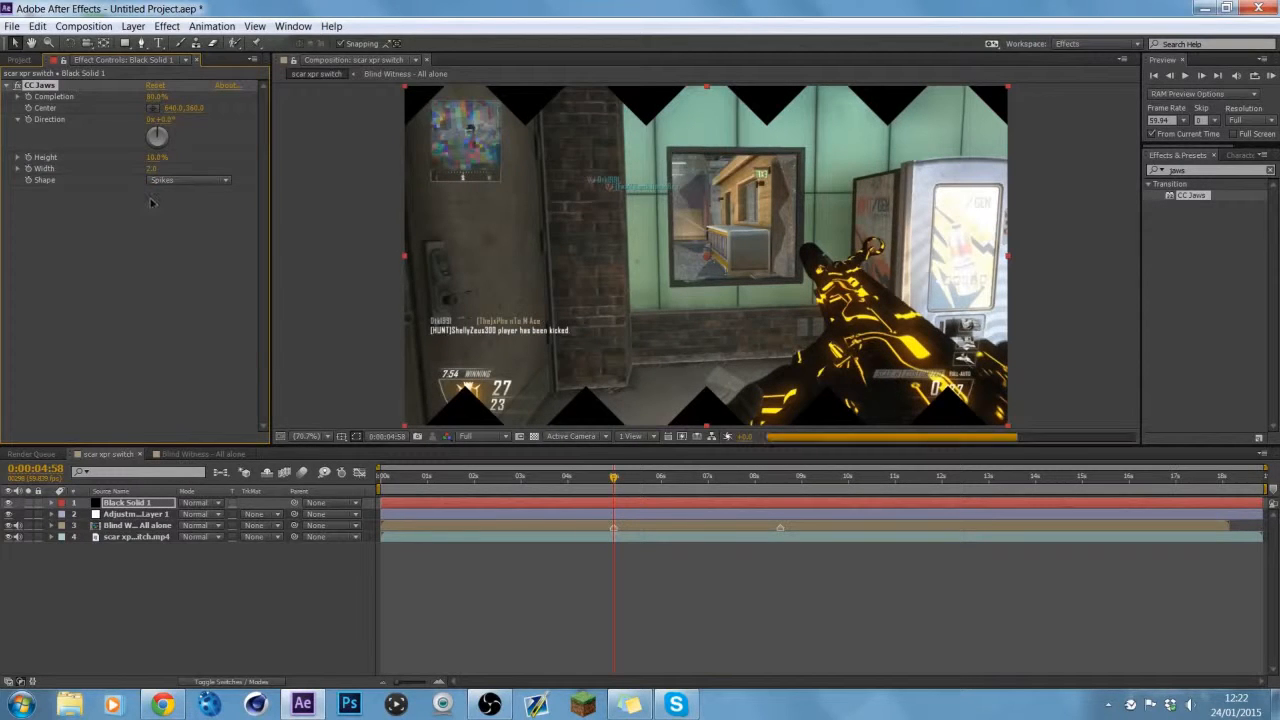
Step: Set CC Jaws' Width to 25 and its Height to 0% to turn the spikes into straight cinematic bars
{"action": "left_click", "coordinate": [151, 169]}
{"action": "type", "text": "25"}
{"action": "key", "text": "Return"}
{"action": "left_click_drag", "start_coordinate": [157, 157], "coordinate": [236, 157]}
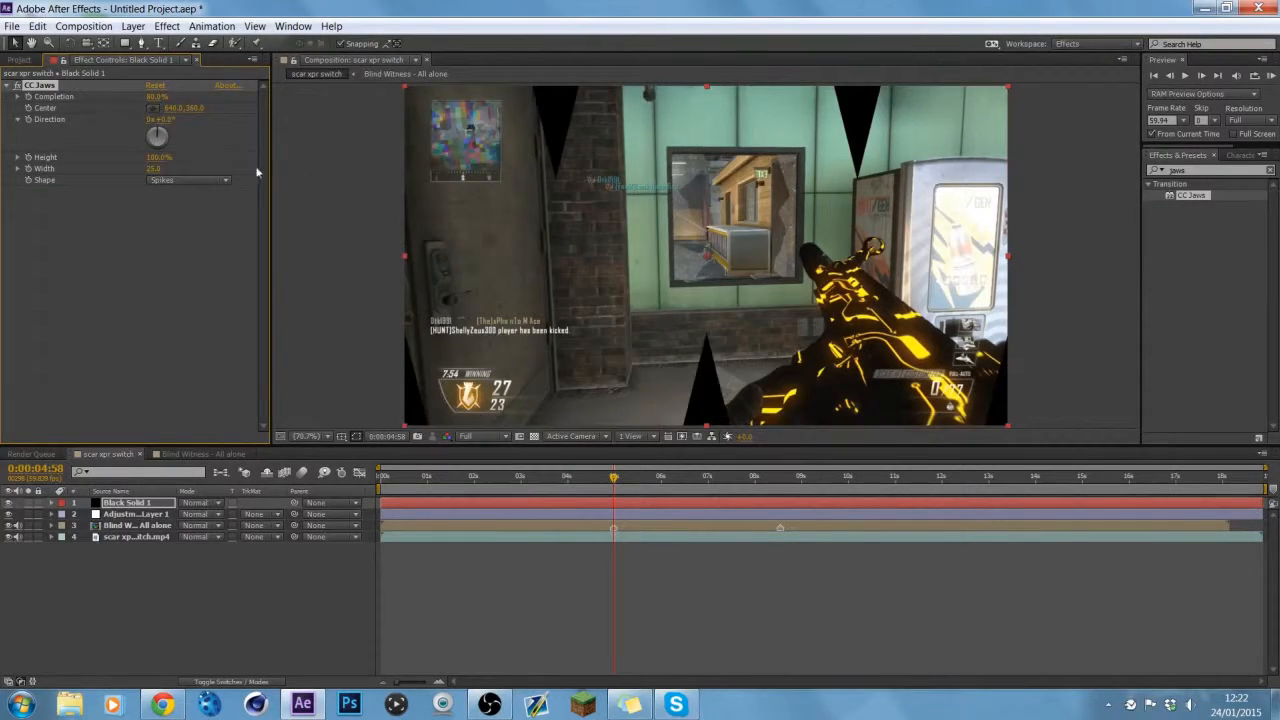
{"action": "left_click_drag", "start_coordinate": [160, 158], "coordinate": [92, 160]}
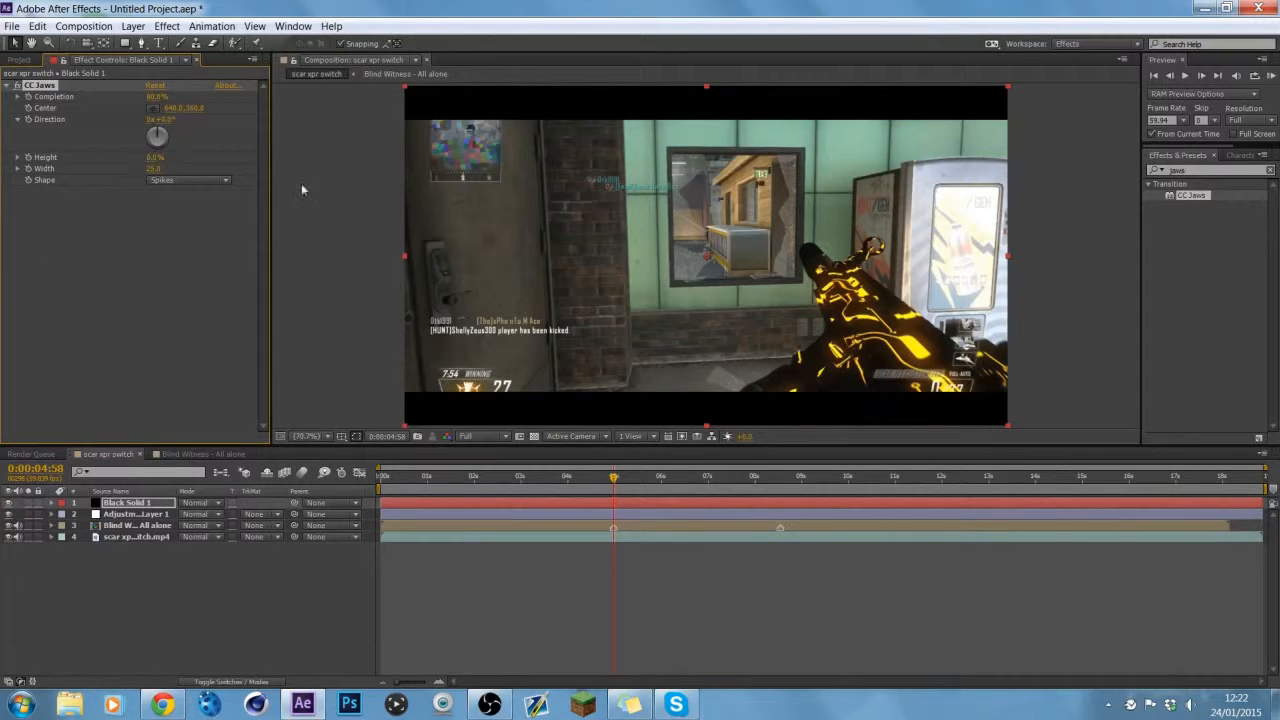
Step: Preview the composition with the black bars and inspect the word frames between 0:00:04:58 and 0:00:07:08
{"action": "left_click", "coordinate": [1270, 75]}
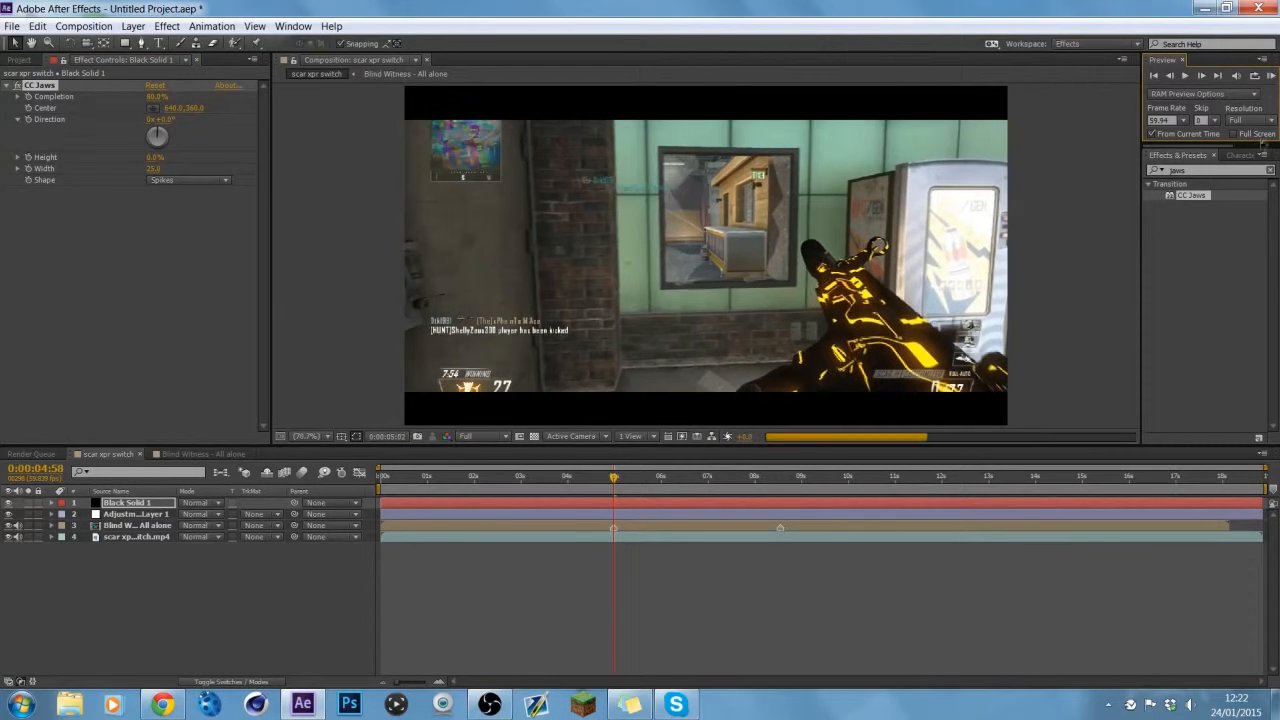
{"action": "left_click_drag", "start_coordinate": [614, 477], "coordinate": [640, 484]}
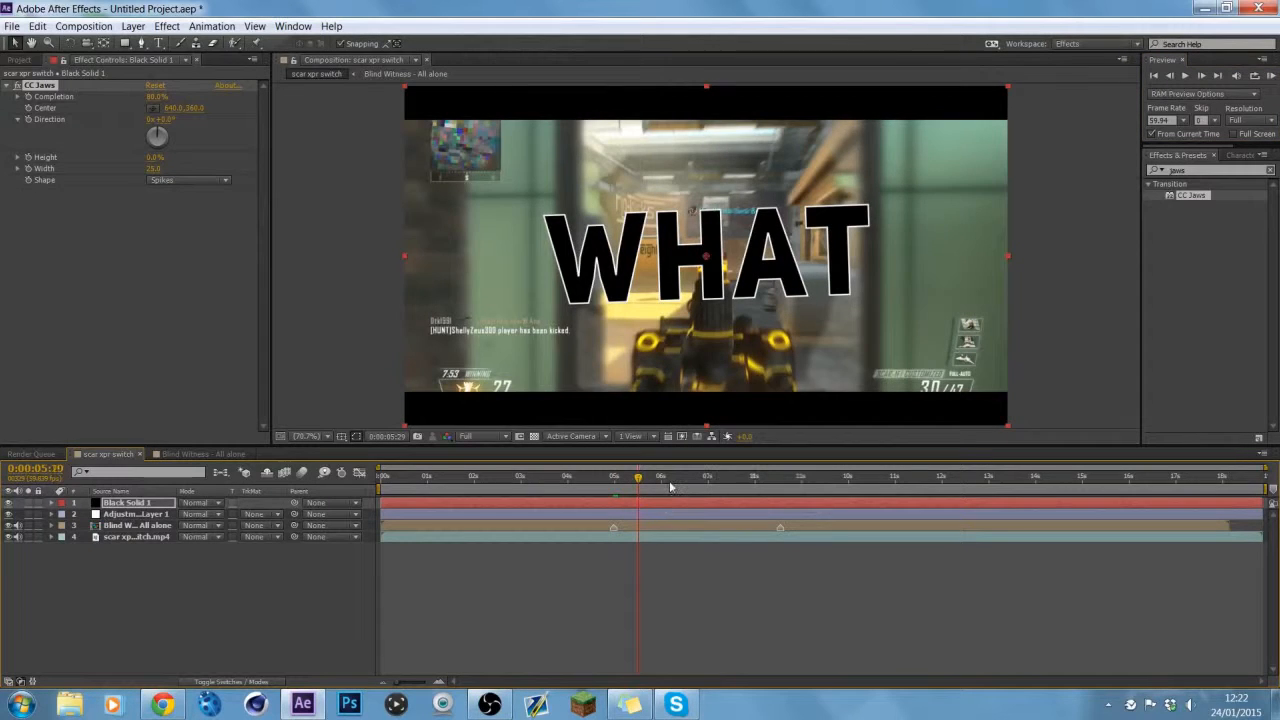
{"action": "left_click", "coordinate": [670, 484]}
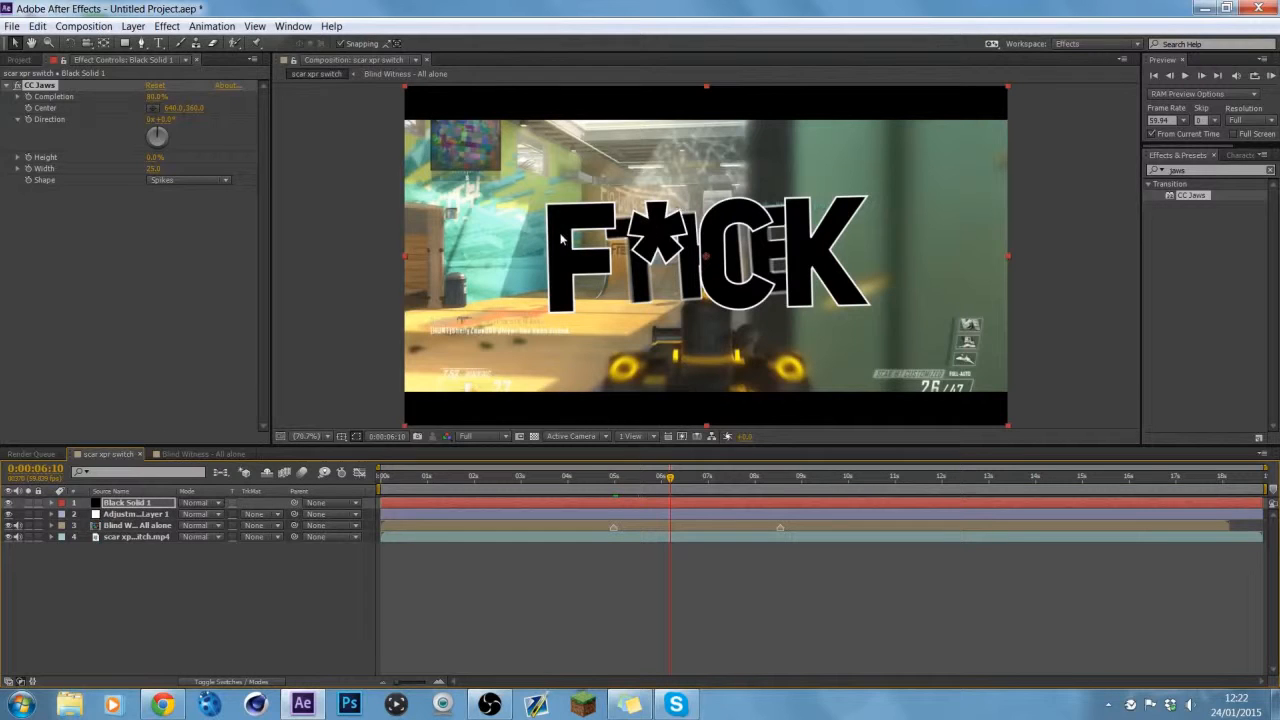
{"action": "left_click", "coordinate": [689, 477]}
{"action": "left_click", "coordinate": [713, 484]}
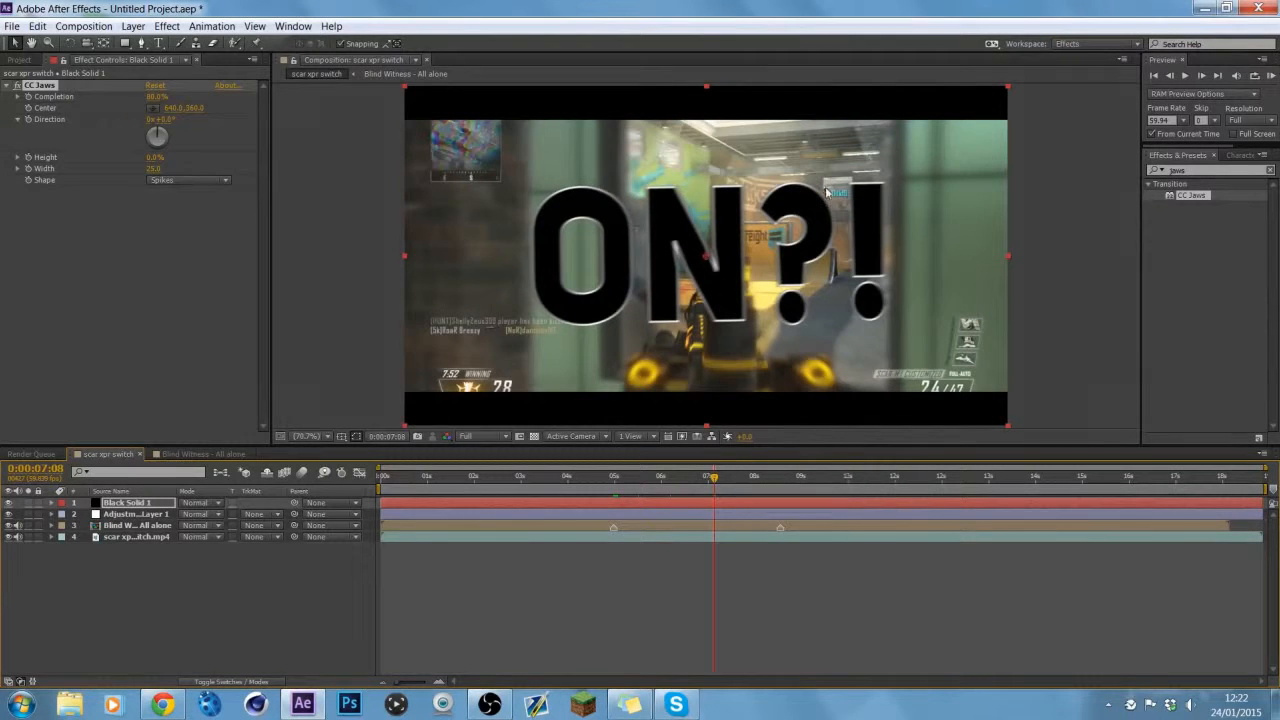